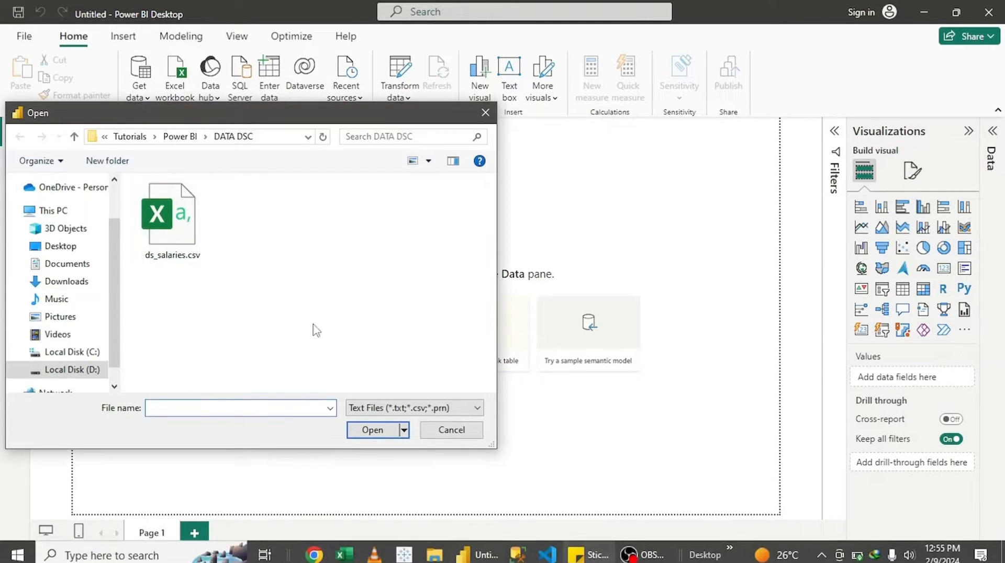
Import ds_salaries.csv from the DATA DSC folder and open its data for transformation in Power Query Editor.
click(167, 236)
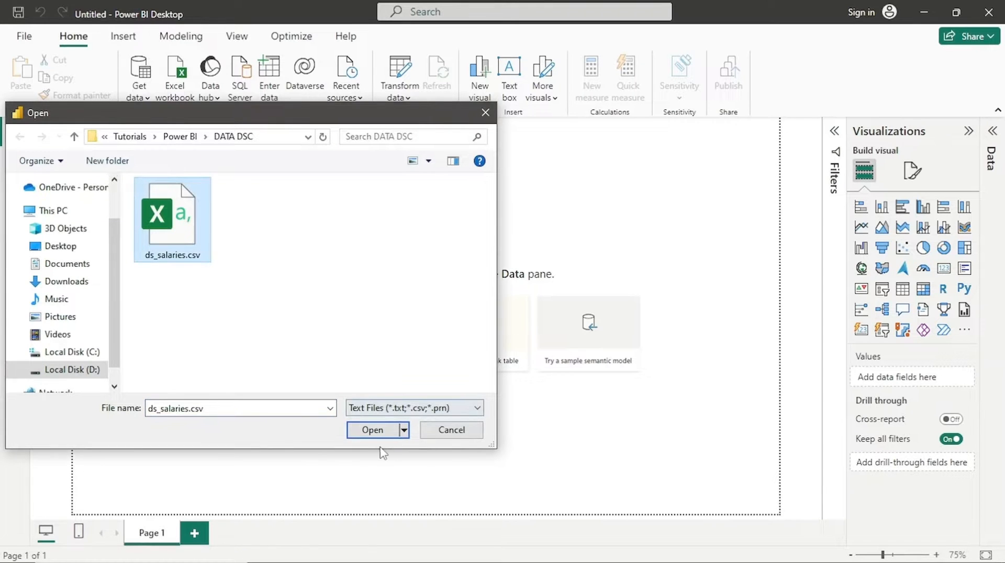
click(363, 430)
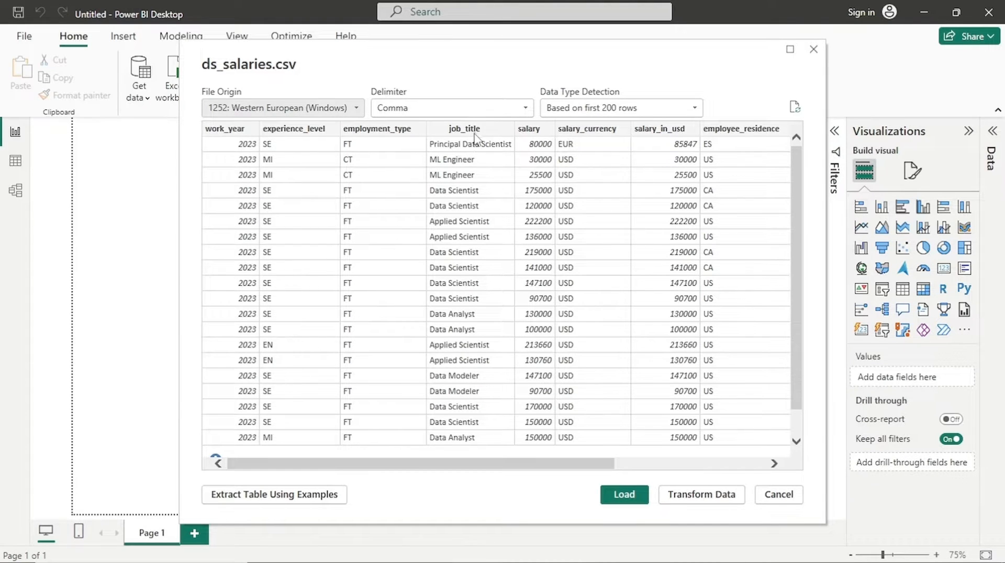
click(702, 495)
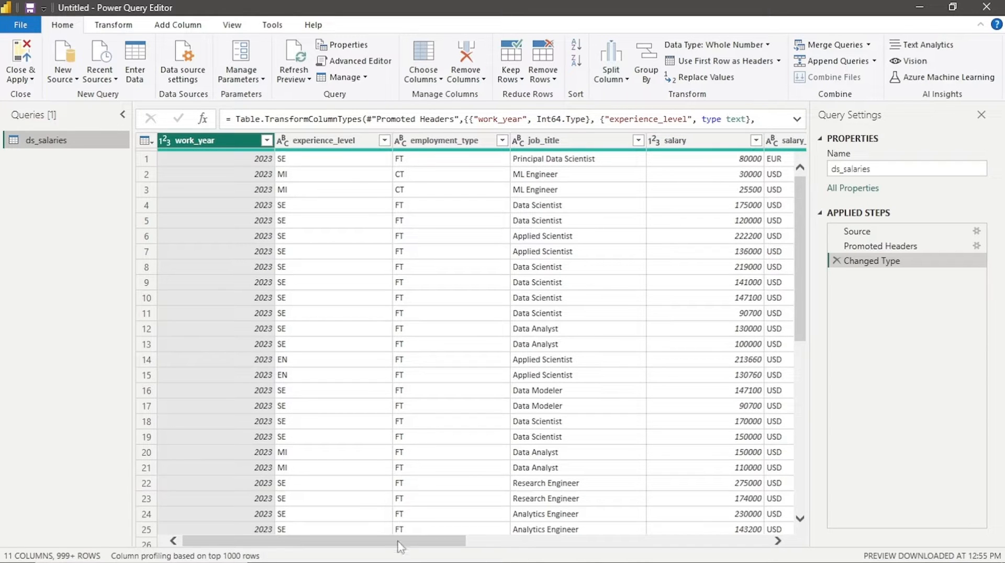
Replace the value SE with "Senior Level" in the experience_level column.
drag(410, 549, 738, 555)
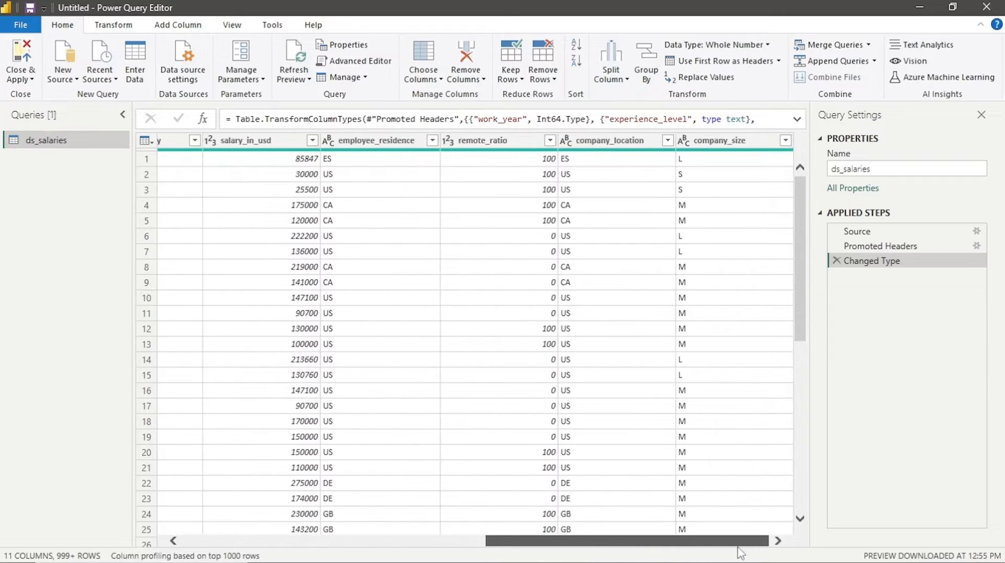
drag(522, 515, 160, 477)
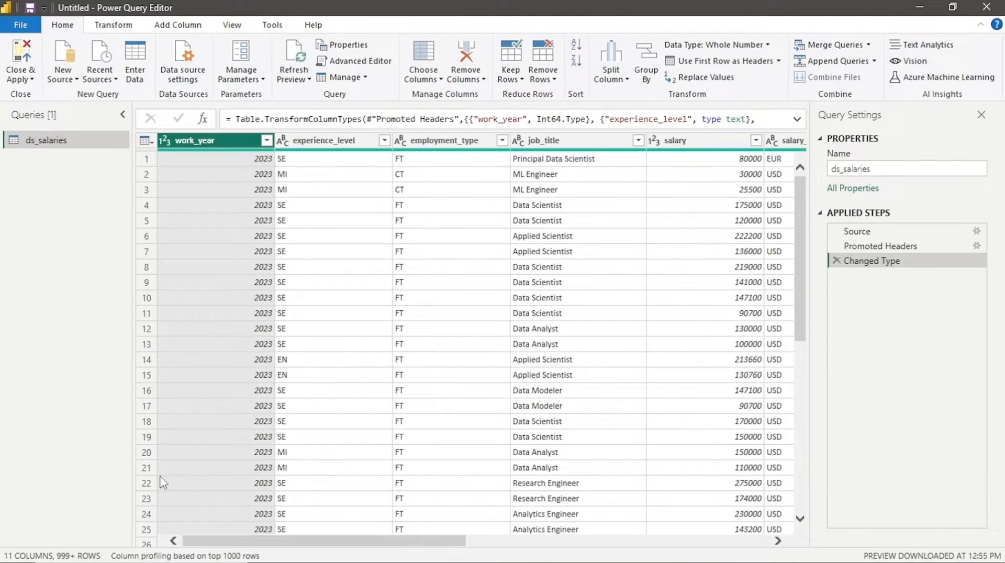
click(300, 141)
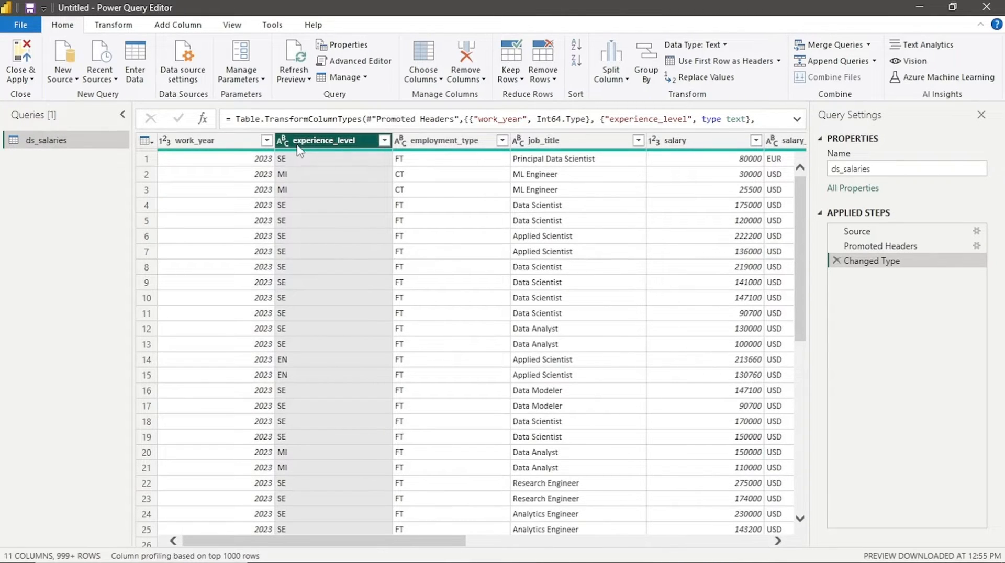
right_click(300, 150)
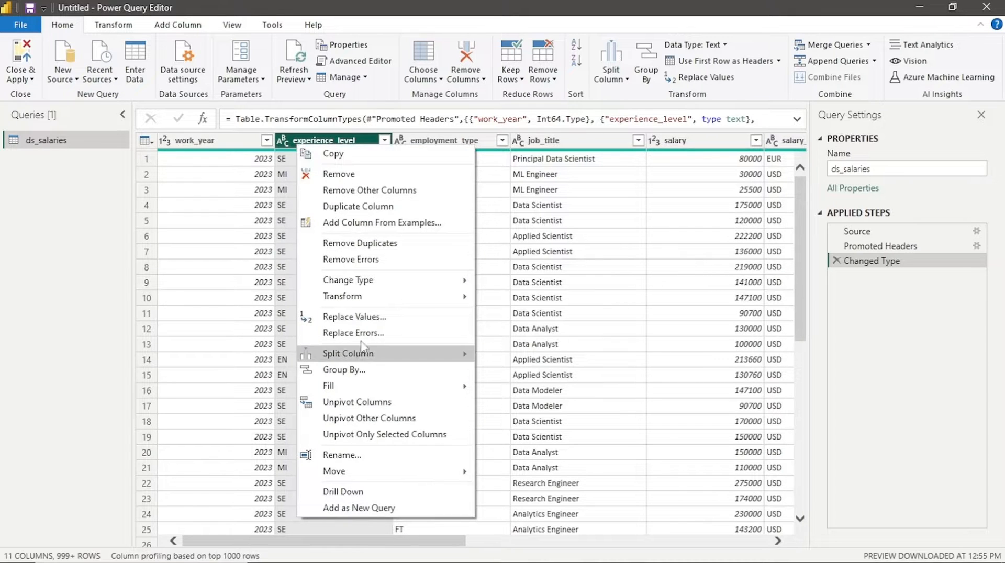
click(365, 320)
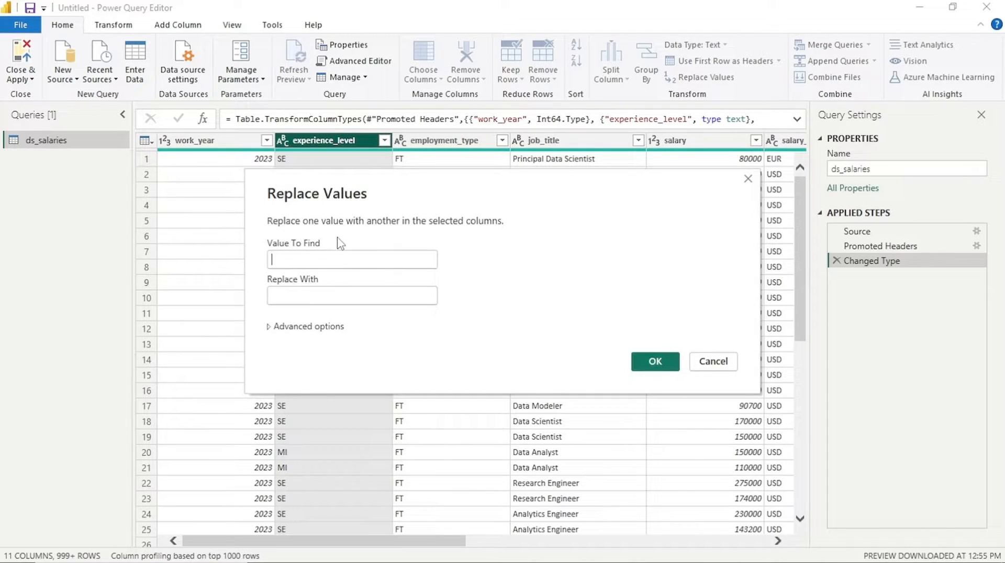
text(SE)
key(Tab)
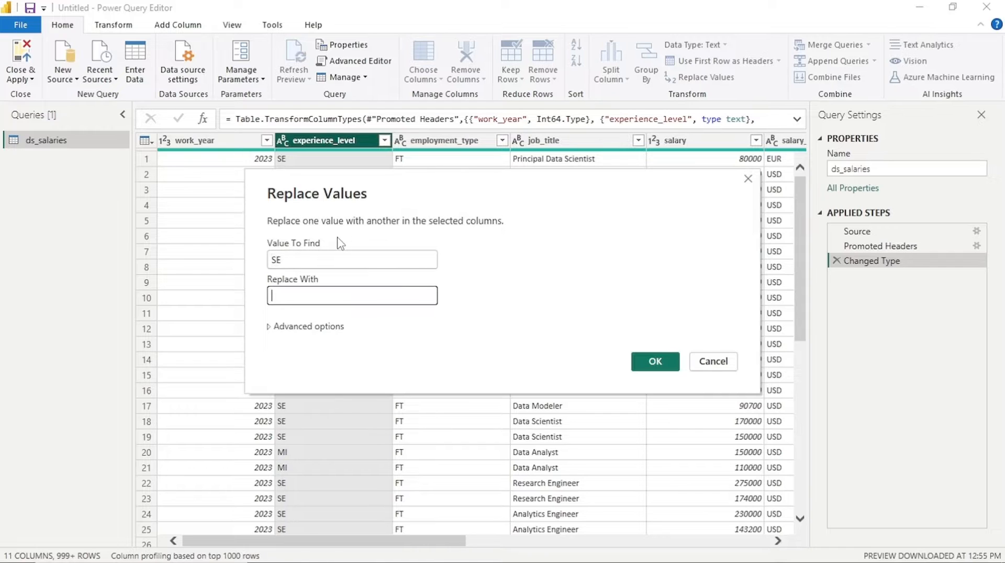
text(Seniro)
key(BackSpace)
key(BackSpace)
key(BackSpace)
text(ior Level)
click(649, 362)
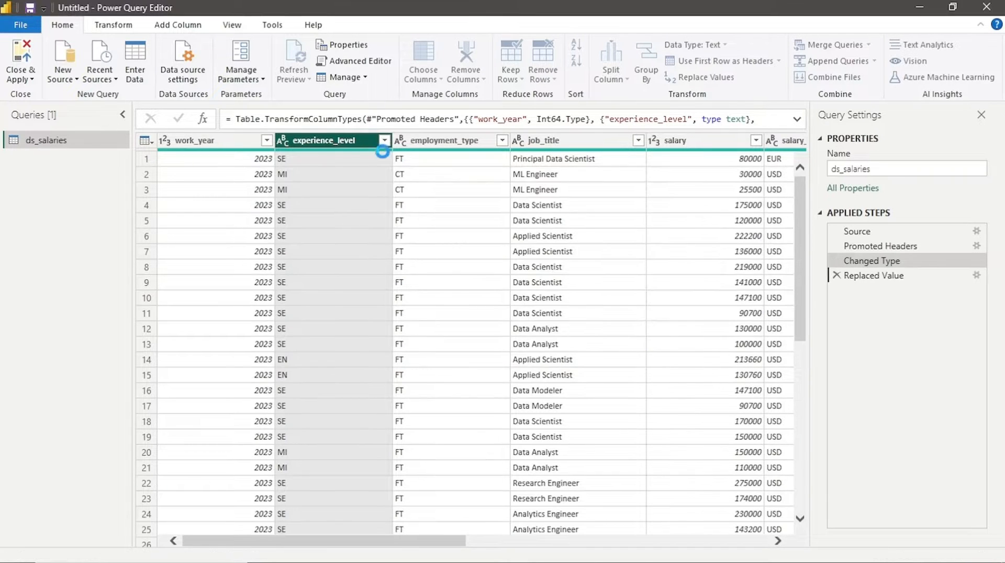
Replace the value MI with "Mid Level" in the experience_level column.
right_click(341, 146)
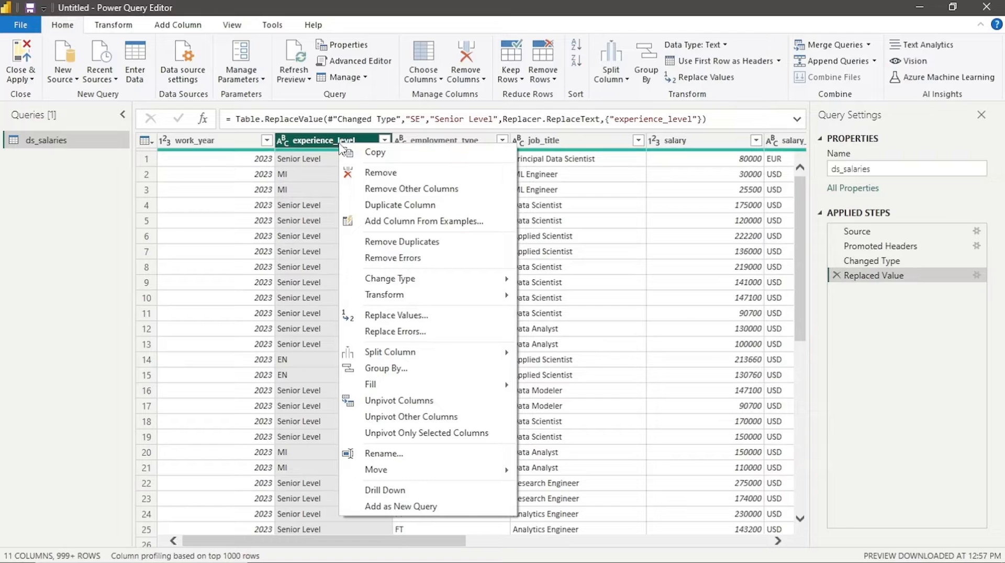
click(421, 315)
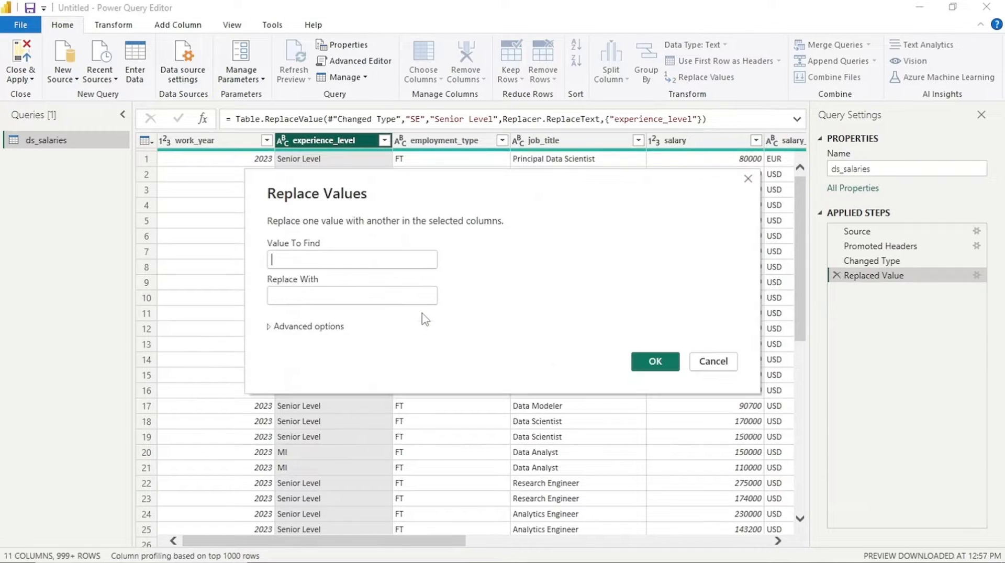
text(MI)
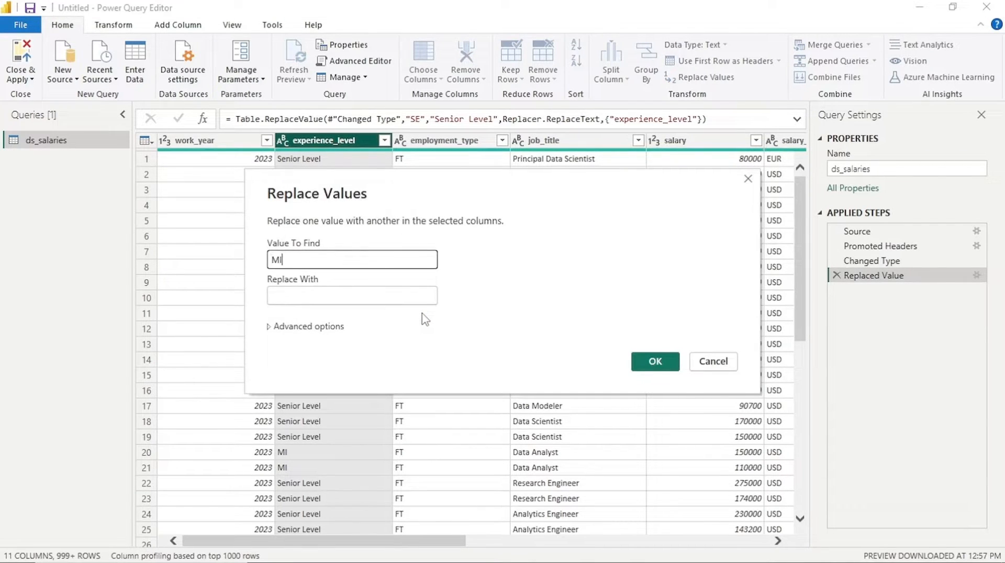
key(Tab)
text(M)
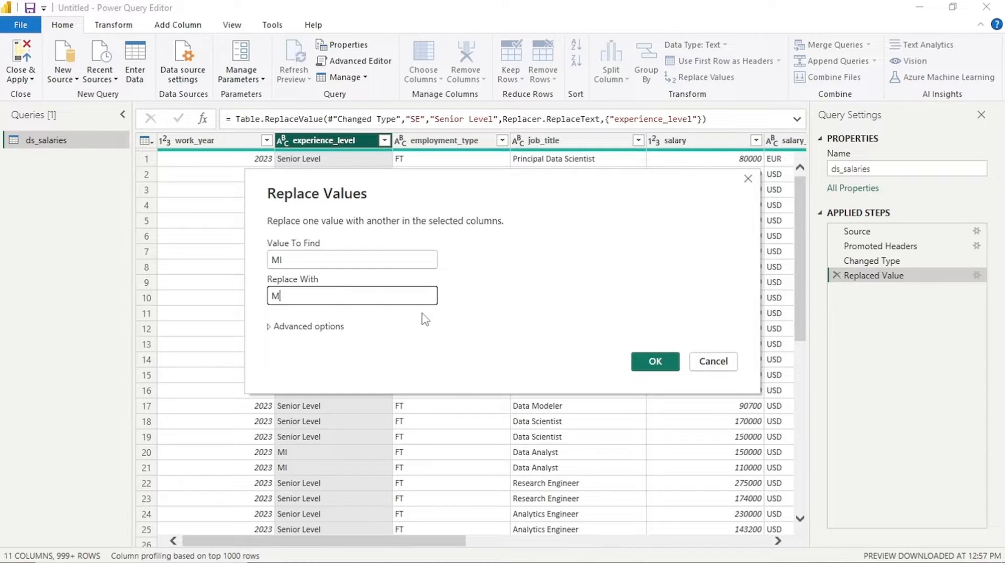
text(id Level)
key(Return)
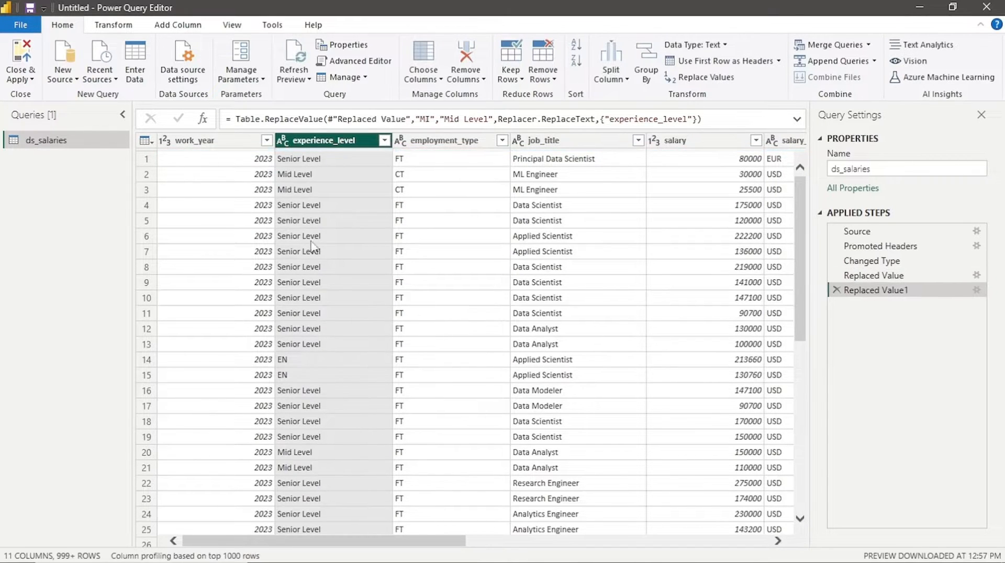
Replace the value EX with "Expert Level" in the experience_level column.
right_click(340, 146)
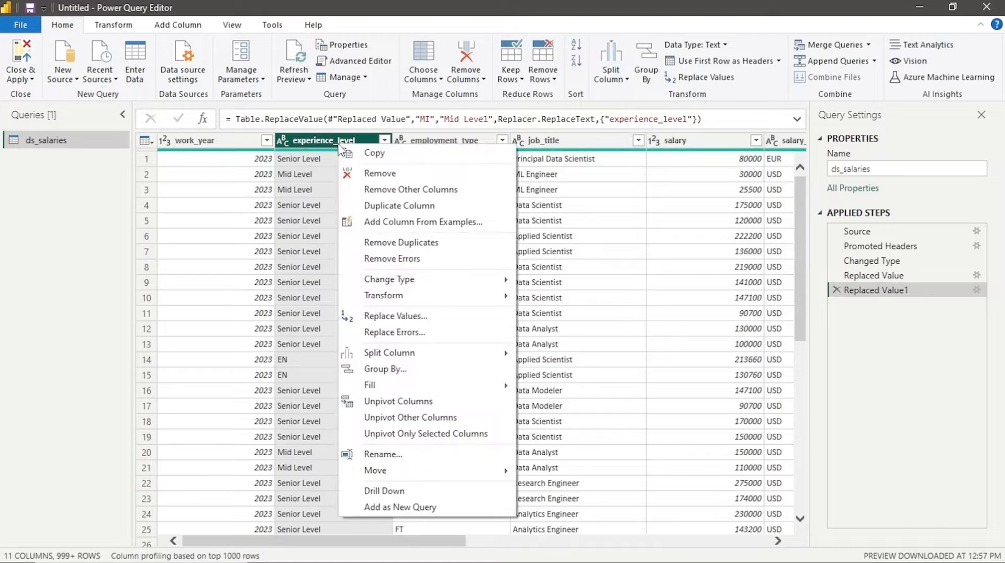
click(417, 320)
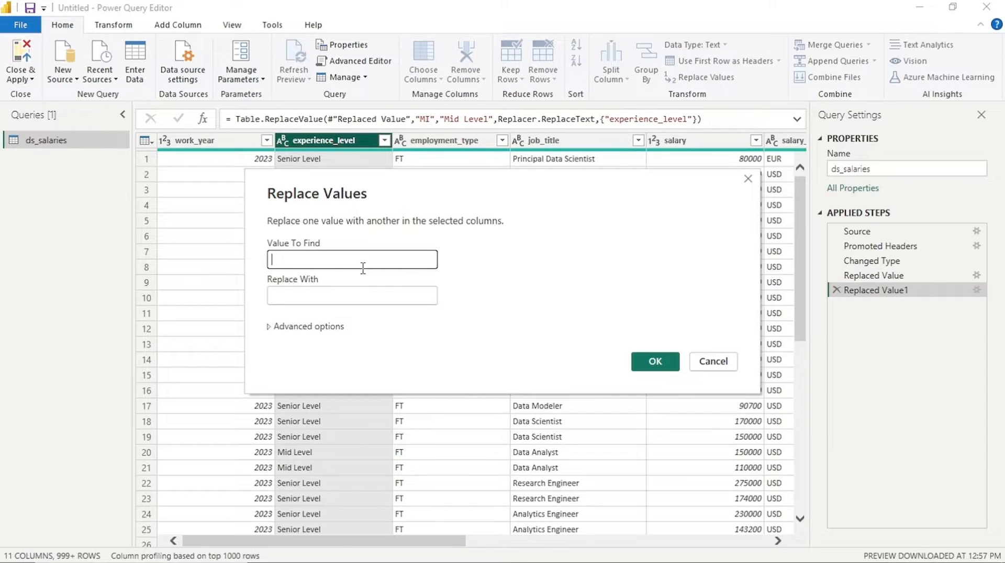
text(EX)
key(Tab)
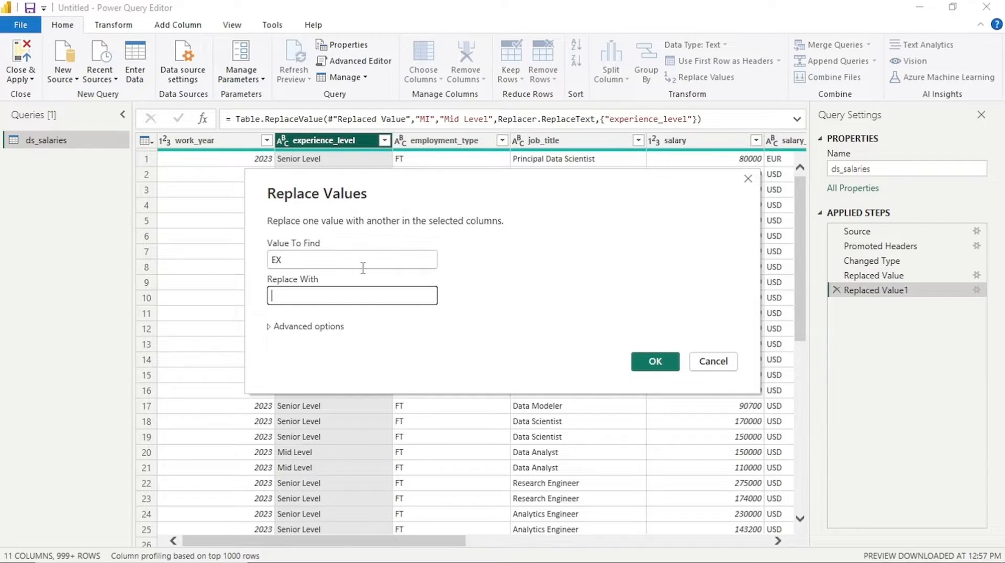
text(Expert Level)
key(Return)
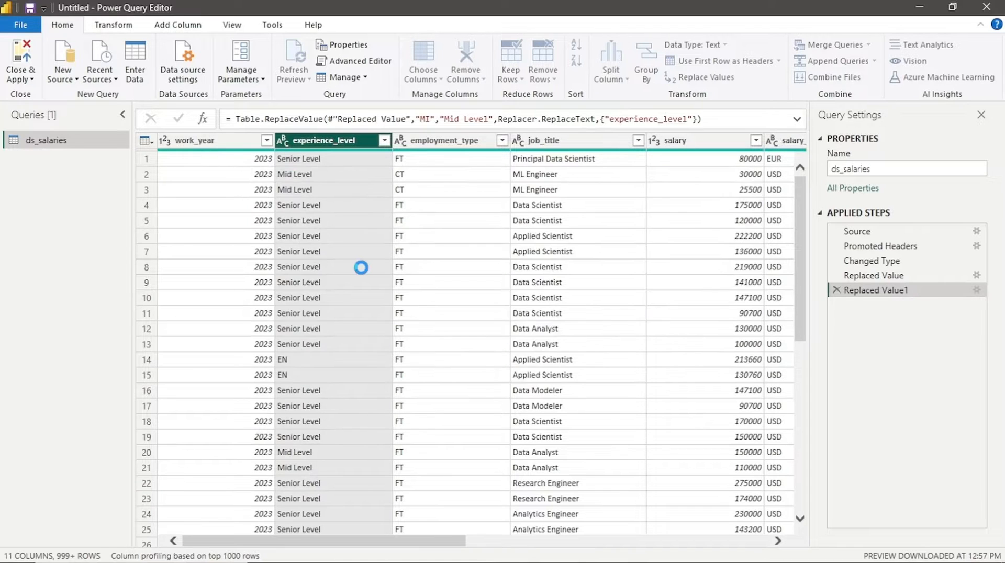
Replace the value EN with "Entry Level" in the experience_level column and check the column's list of distinct values.
right_click(352, 146)
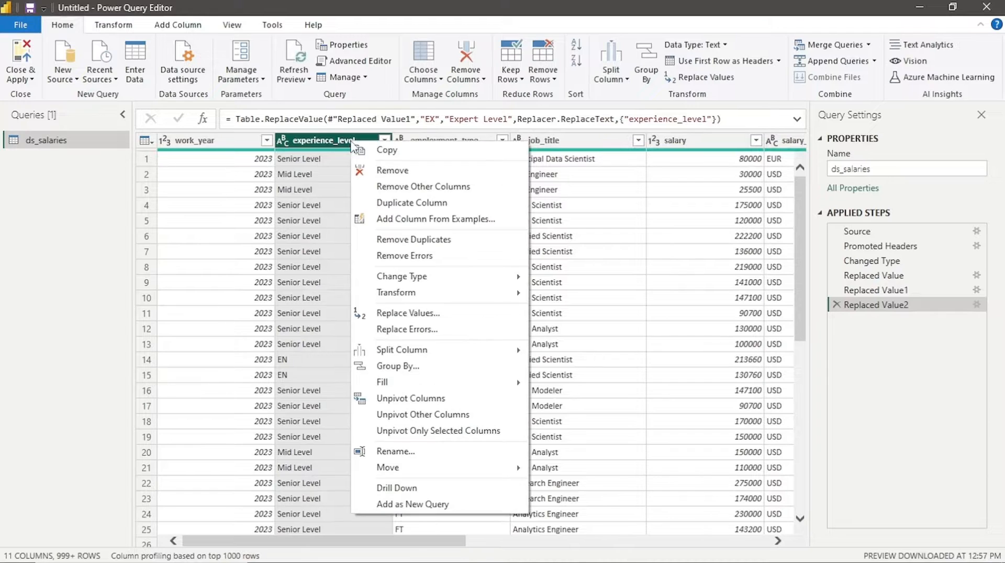
click(403, 314)
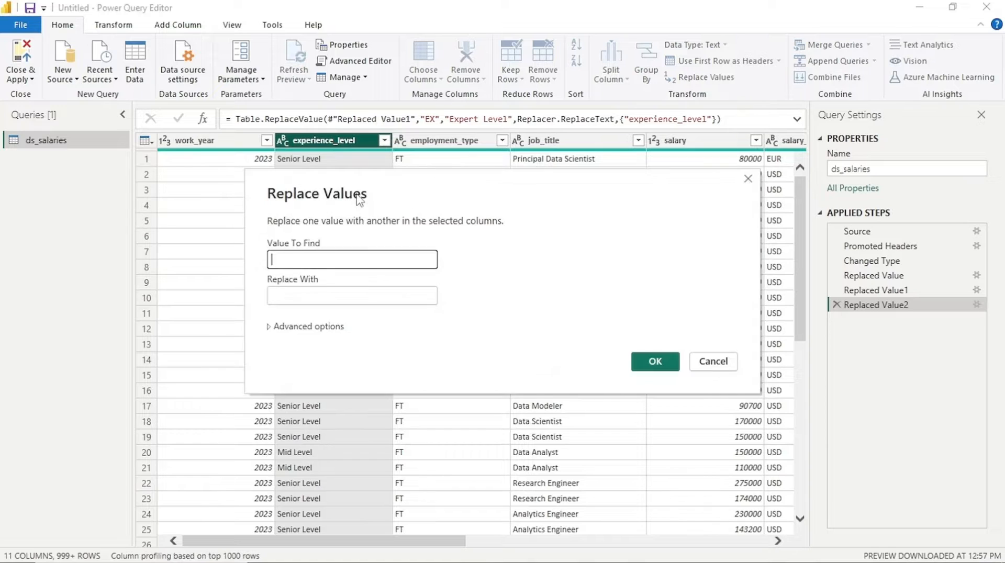
text(EN)
key(Tab)
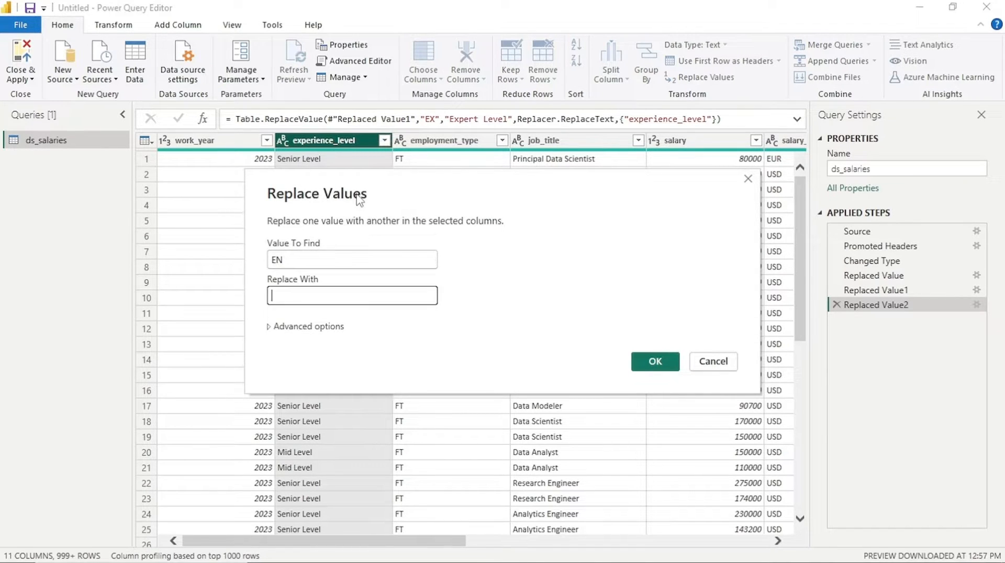
click(301, 267)
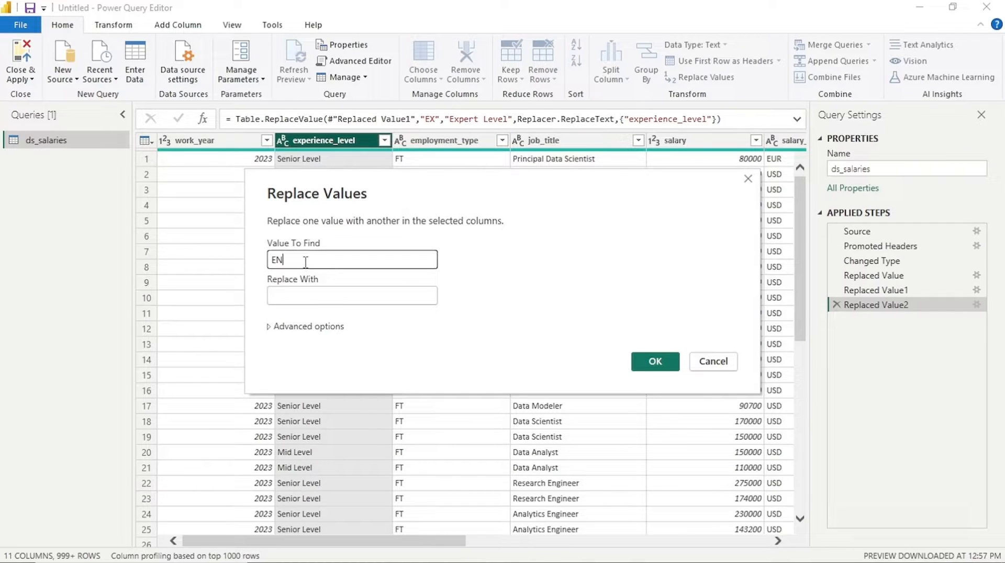
key(Tab)
text(Entry)
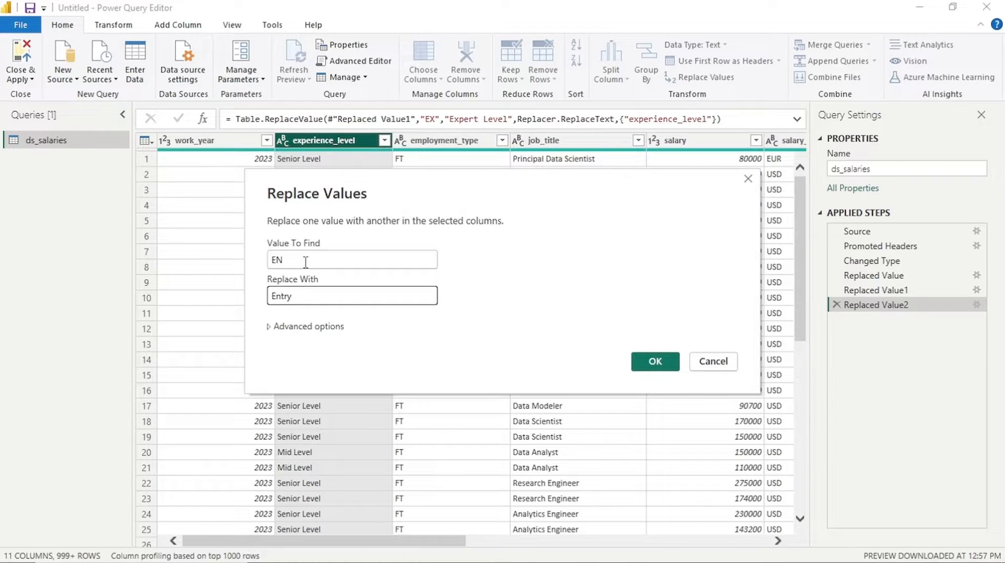
text( Level)
key(Return)
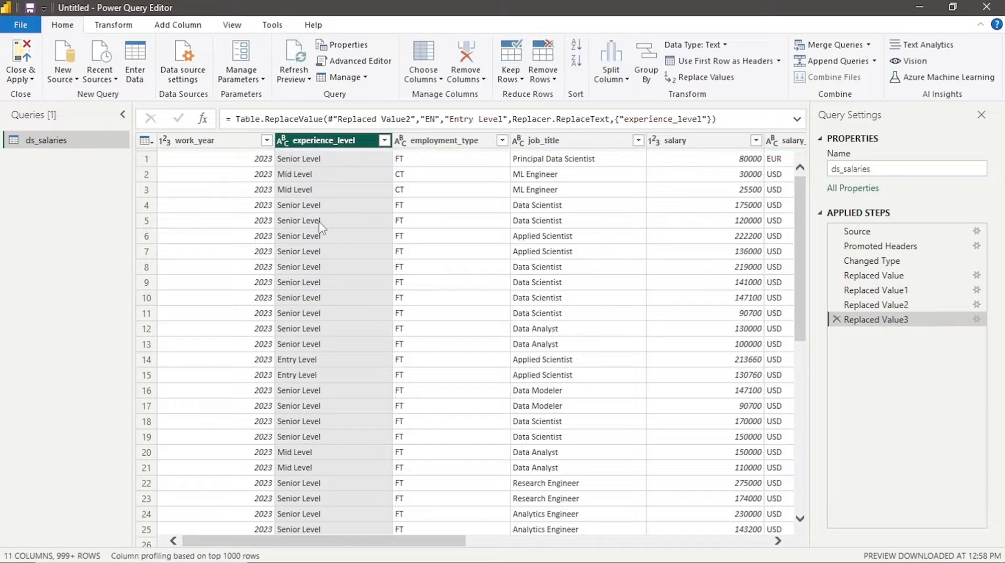
click(385, 140)
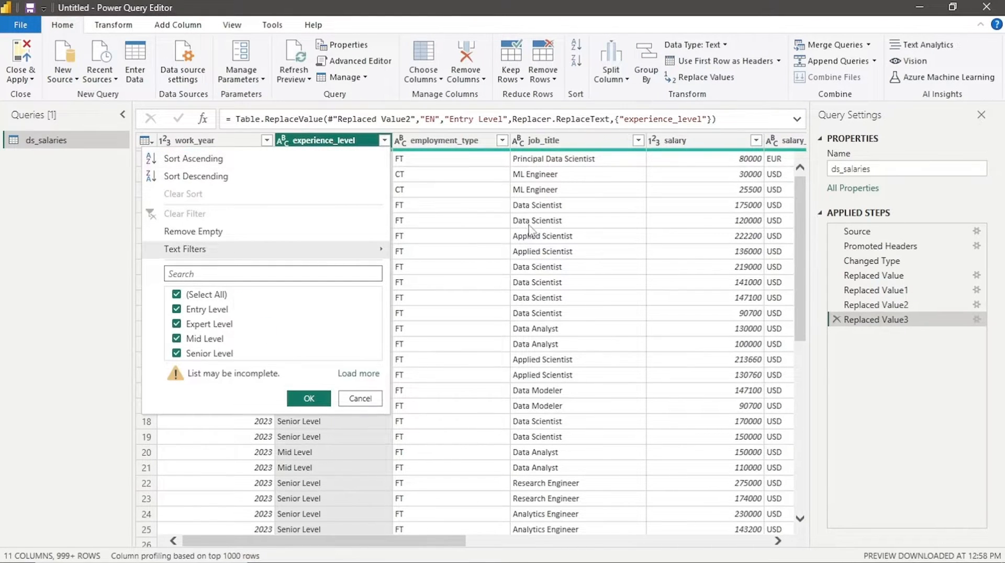
click(478, 208)
Replace the value FT with "Full Time" in the employment_type column.
click(481, 146)
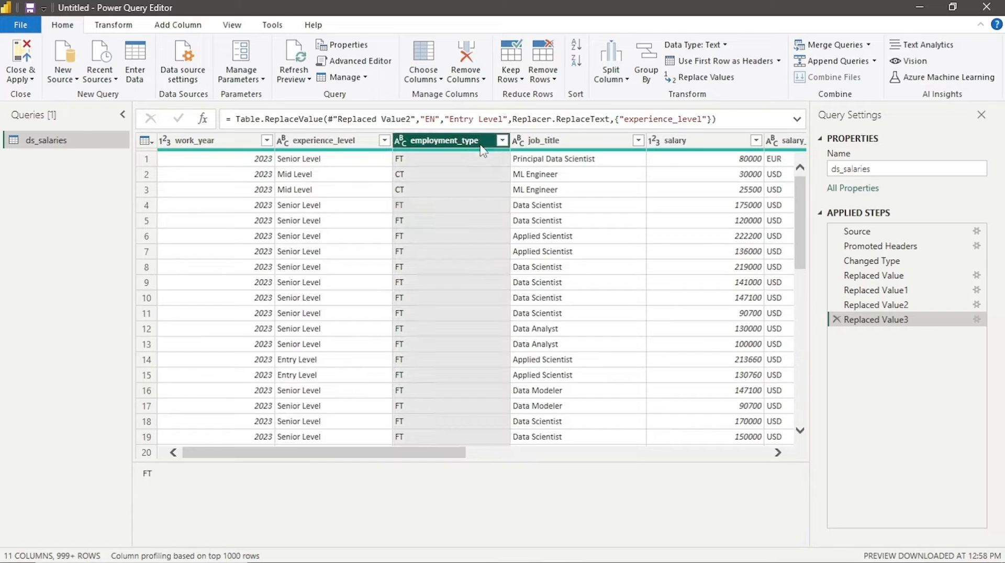
right_click(482, 145)
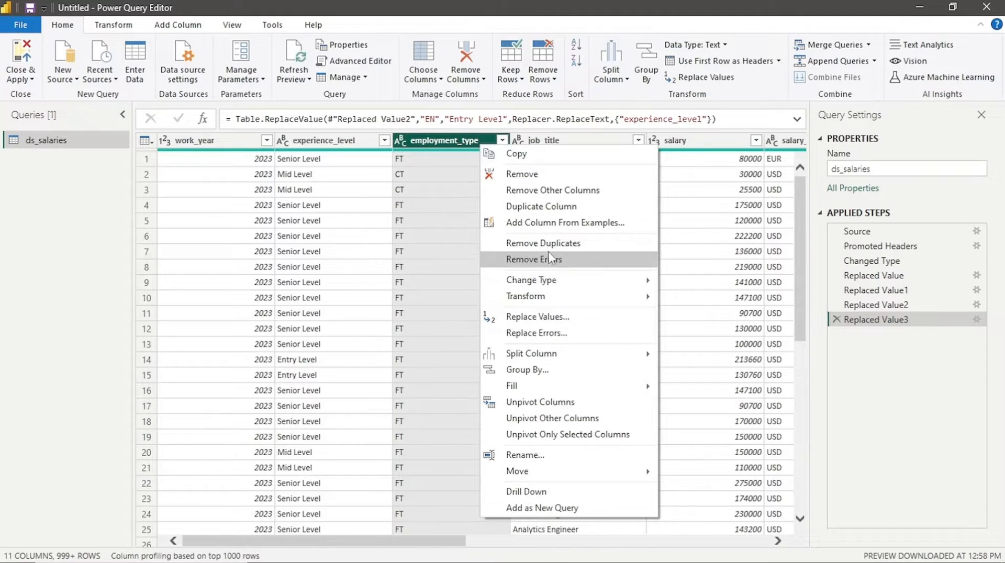
click(551, 321)
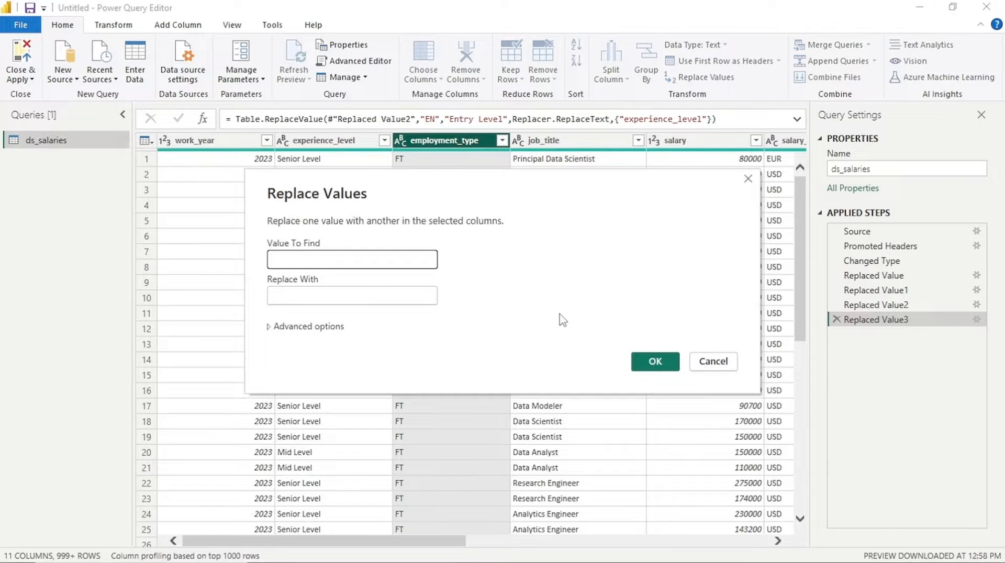
text(F)
text(ull)
text( T)
key(BackSpace)
key(BackSpace)
key(BackSpace)
key(BackSpace)
key(BackSpace)
text(T)
key(Tab)
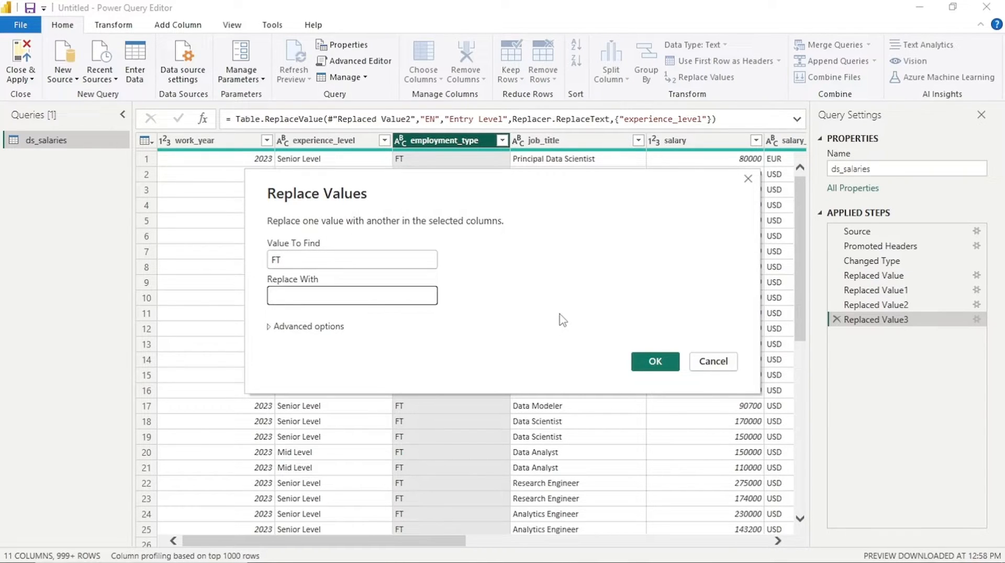
text(Full Time)
key(Return)
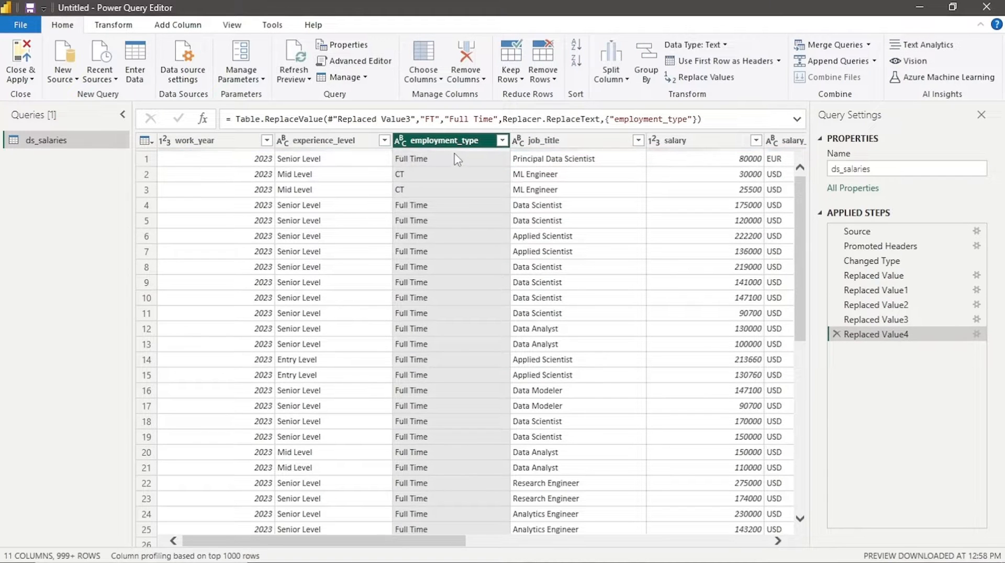
Replace the value CT with "Contract" in the employment_type column.
right_click(460, 141)
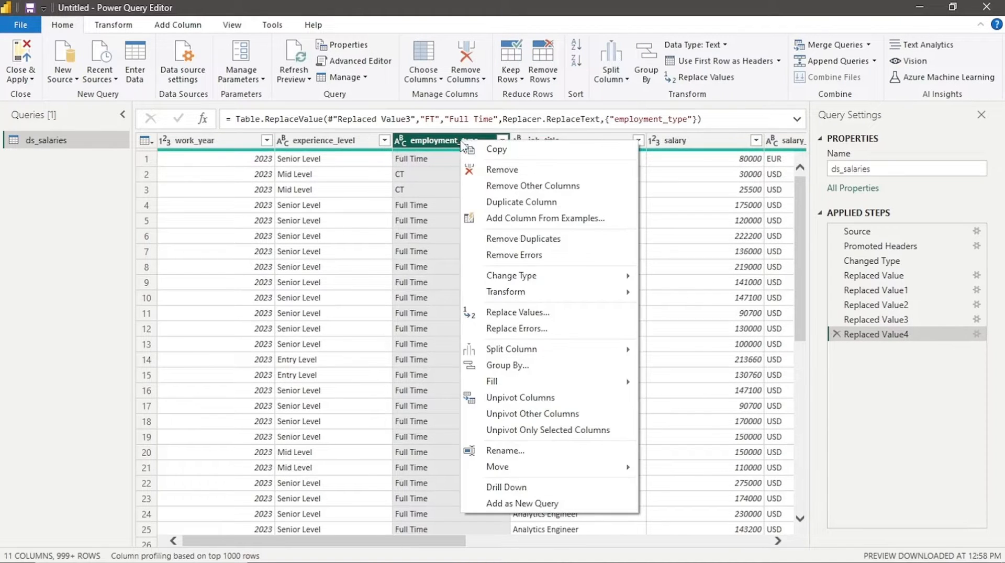
click(498, 313)
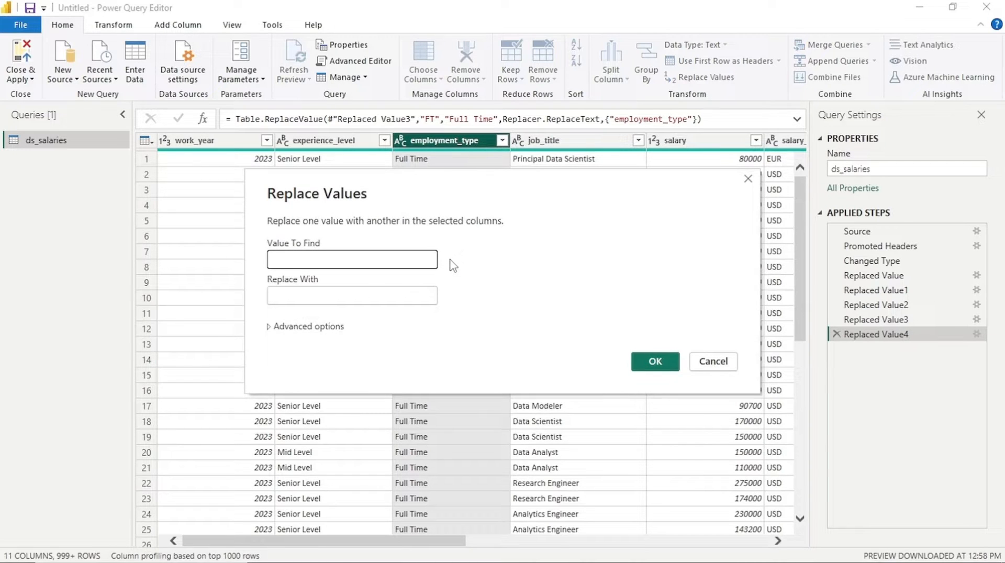
text(CTC)
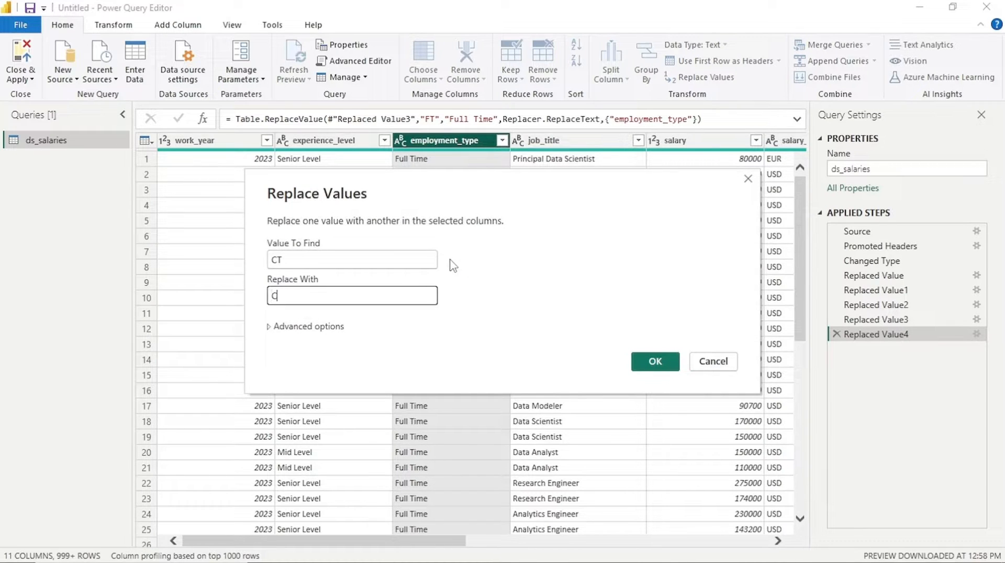
text(ontract)
click(661, 365)
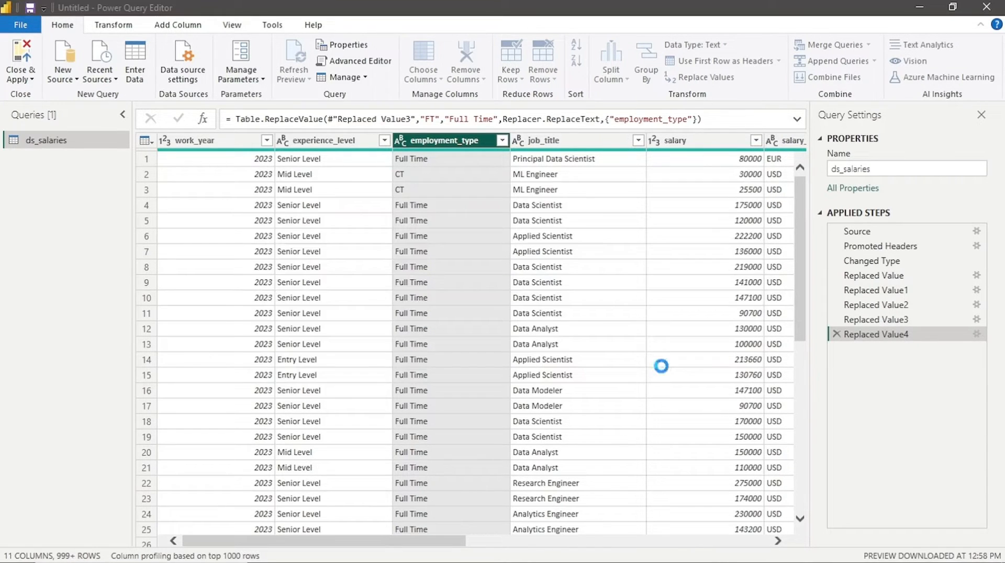
Replace the value FL with "Freelancer" in the employment_type column and check the column's list of distinct values.
right_click(445, 141)
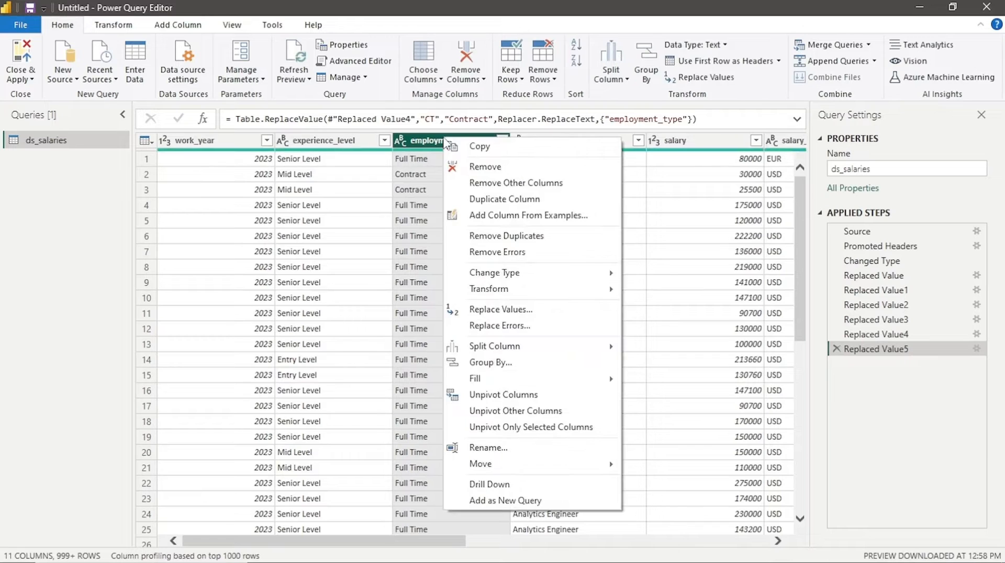
click(498, 310)
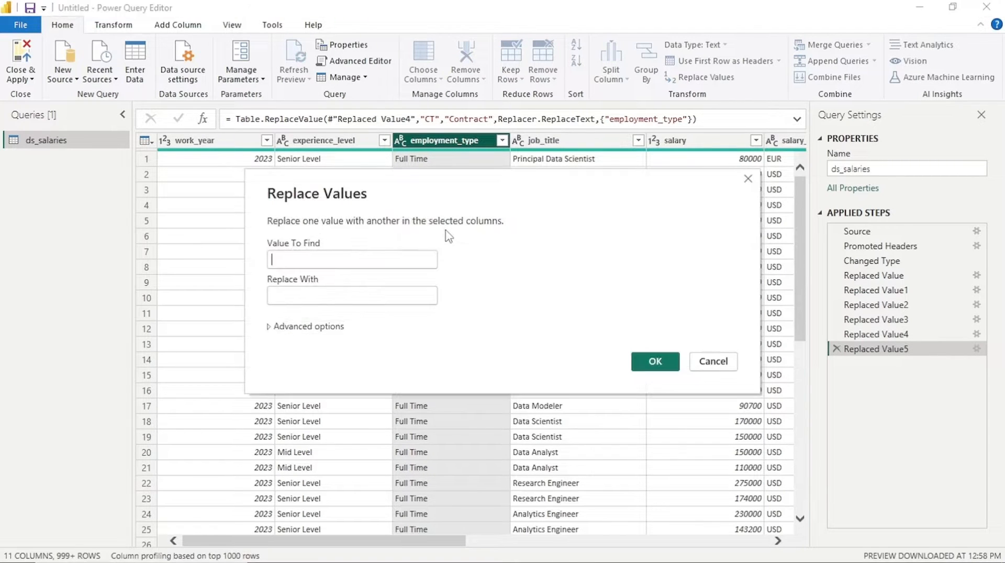
text(FL)
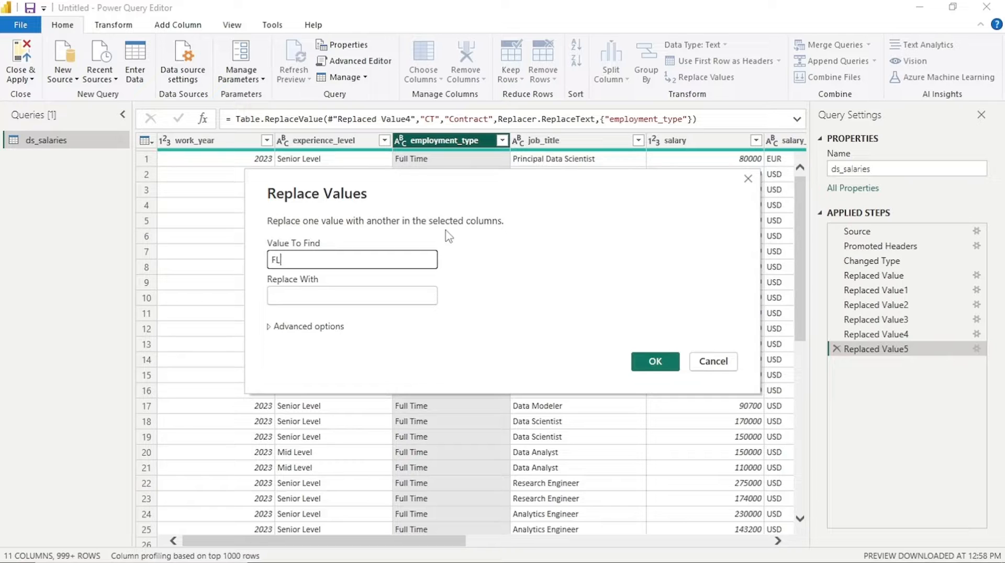
key(Tab)
text(Fr)
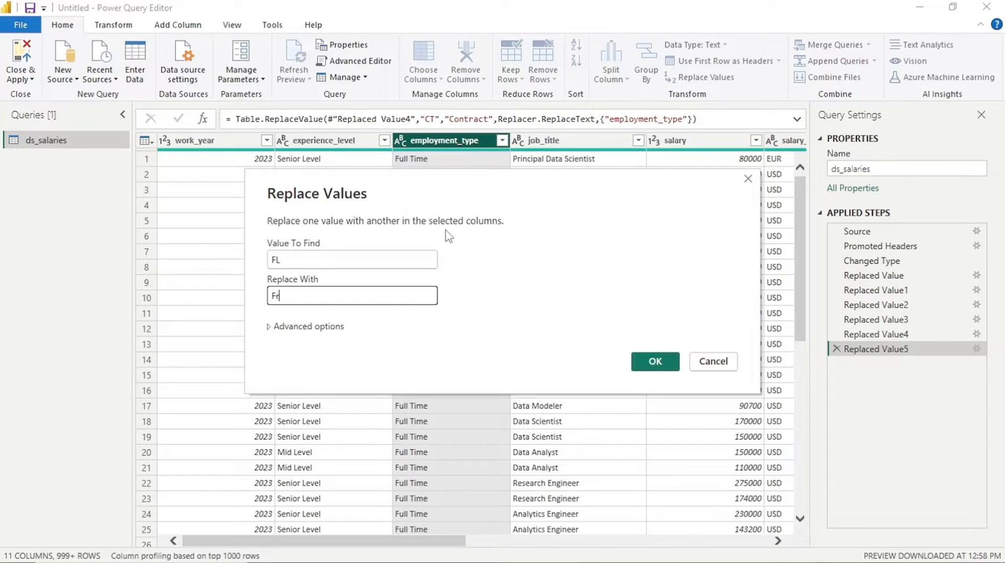
text(eelancer)
key(Return)
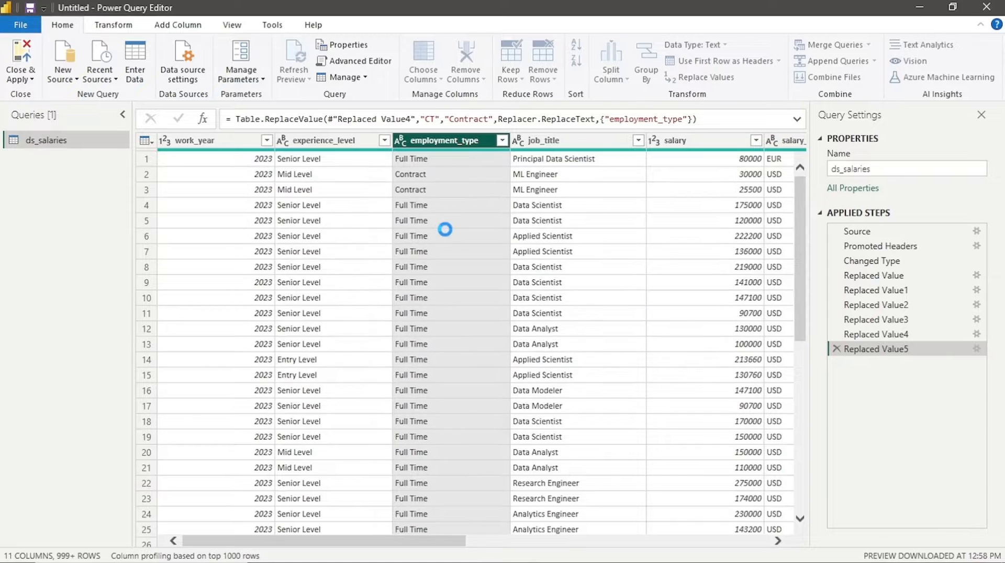
click(502, 141)
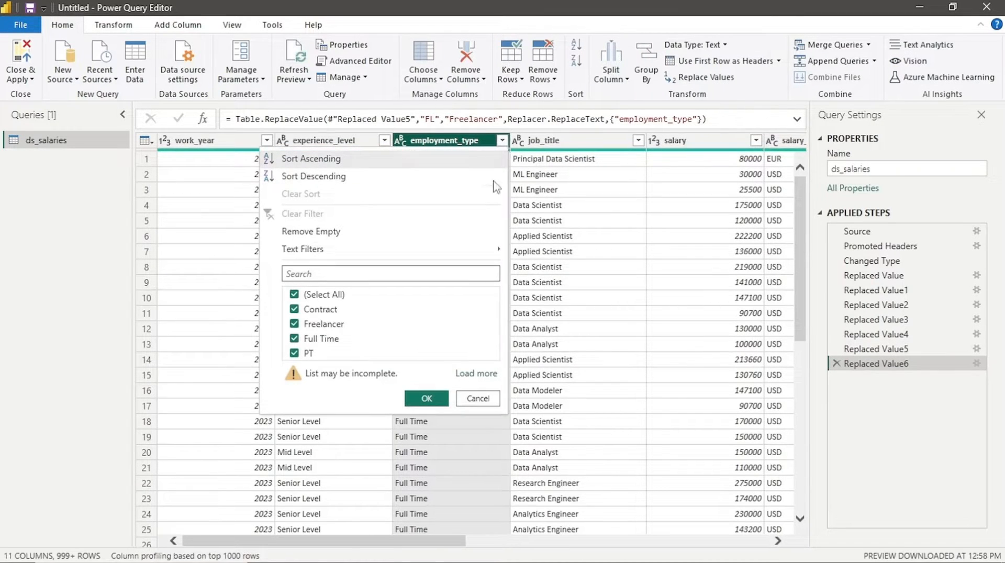
Replace the value PT with "Part-Time" in the employment_type column and review the column's distinct values.
click(459, 137)
right_click(459, 137)
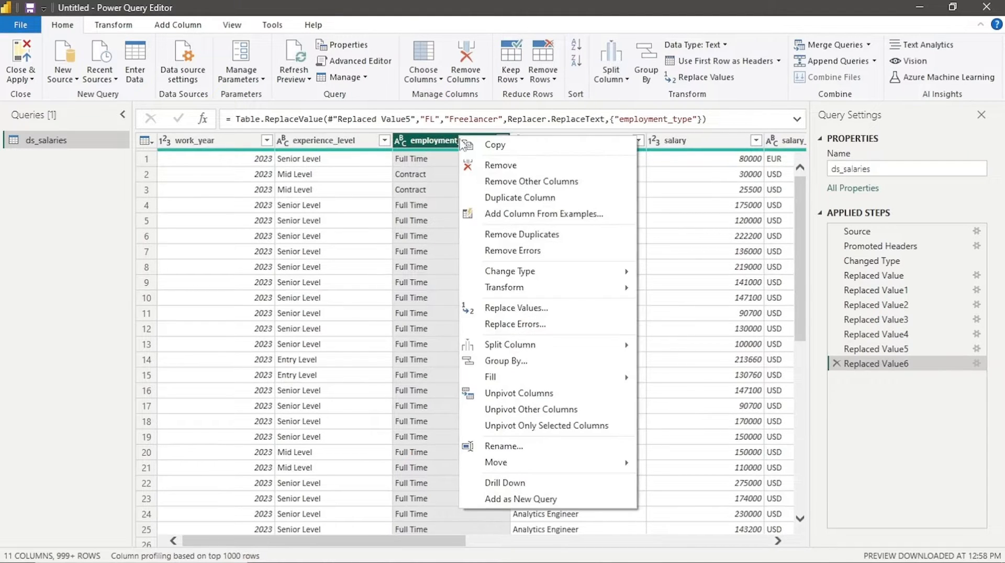
click(517, 308)
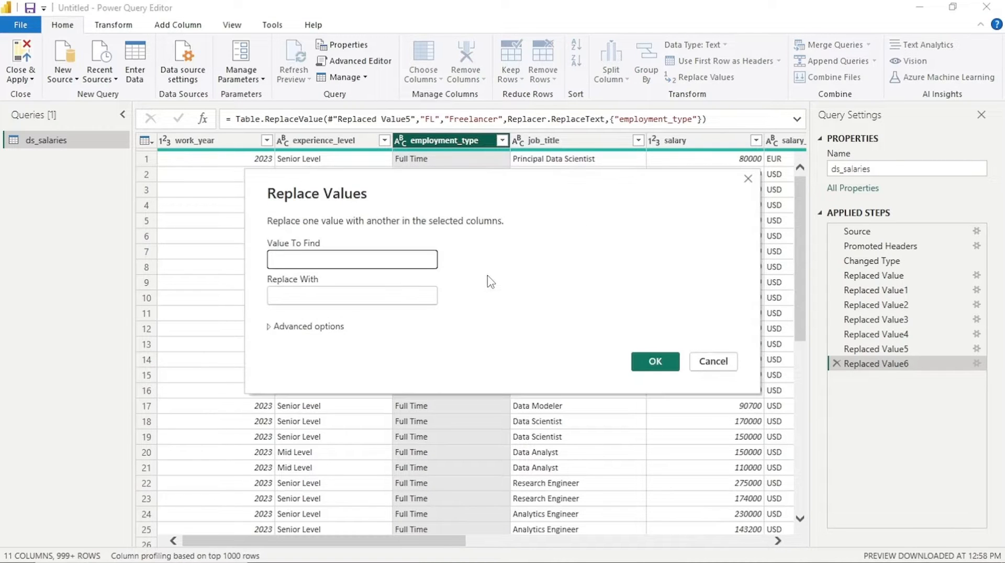
text(PT)
key(Tab)
text(P)
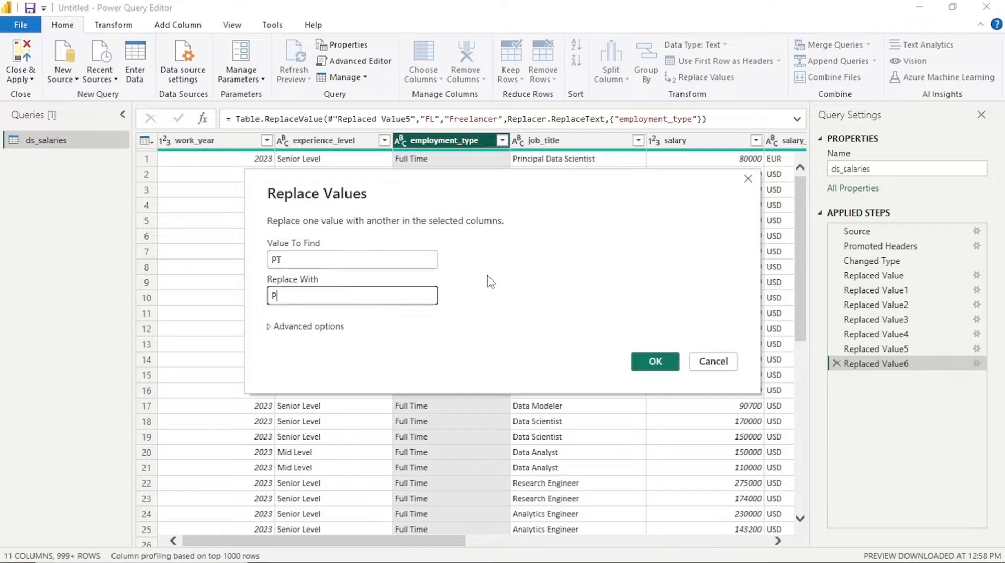
text(art-Time)
click(652, 362)
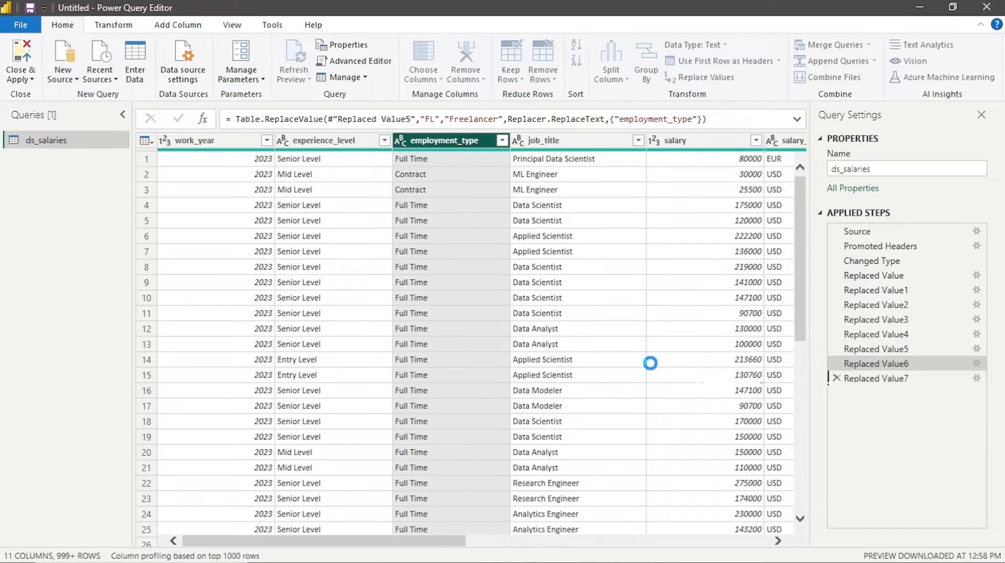
click(502, 141)
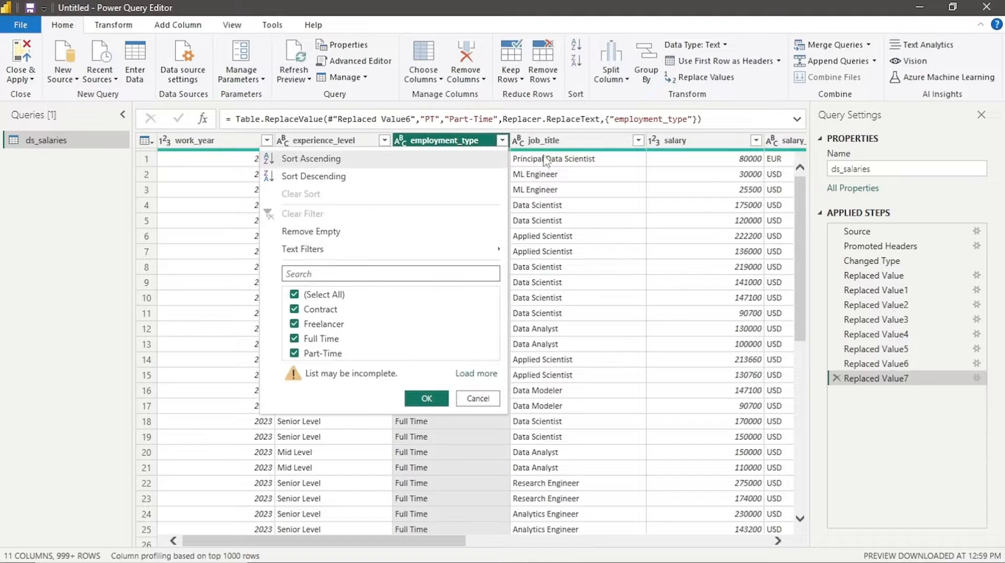
click(587, 174)
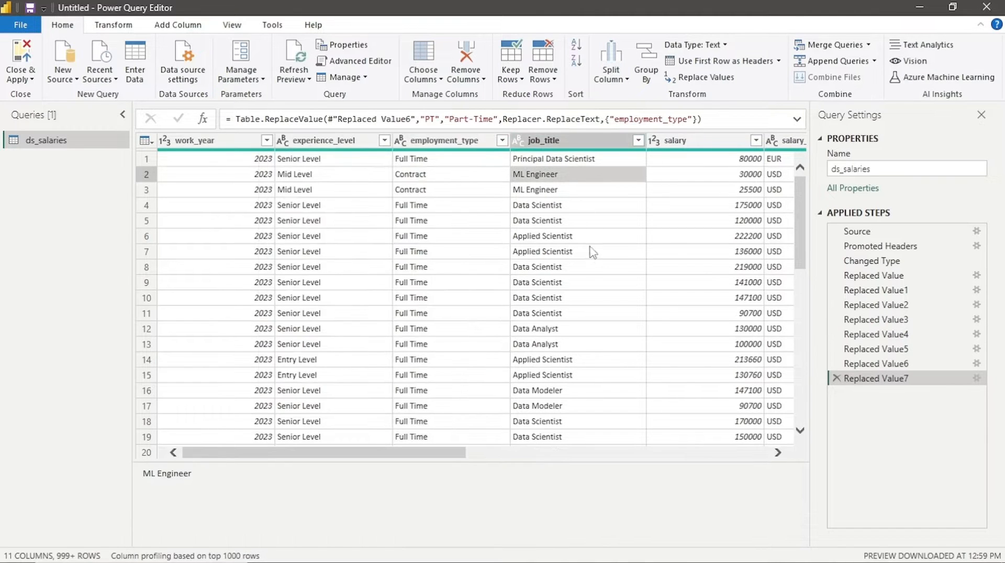
Remove the salary and salary_currency columns from the ds_salaries query.
click(434, 451)
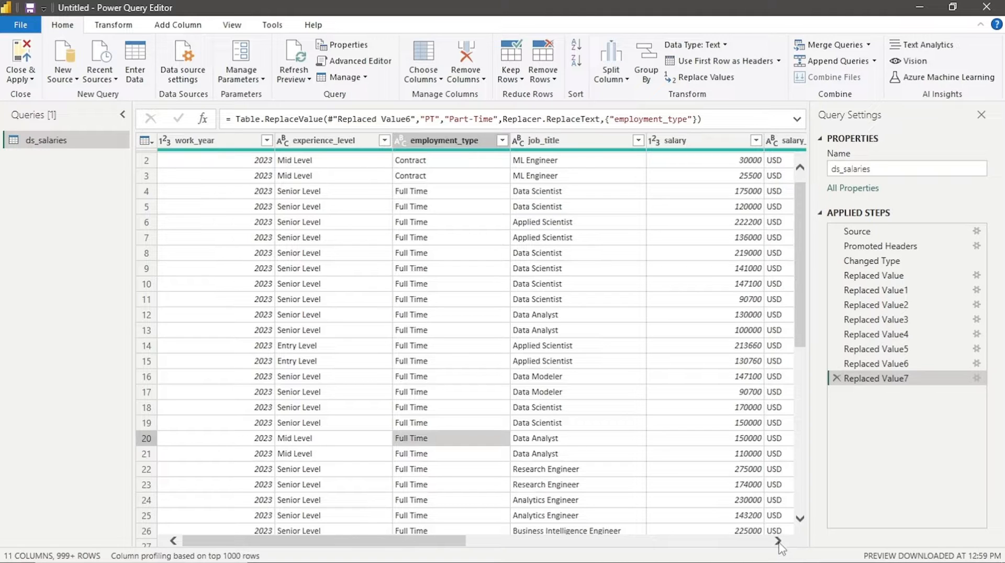
click(675, 139)
right_click(674, 139)
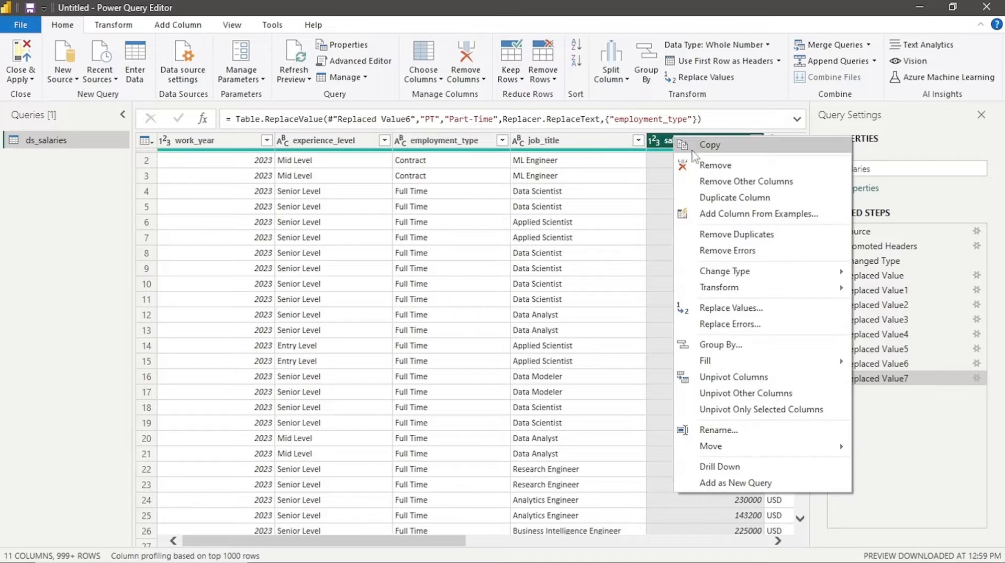
click(705, 165)
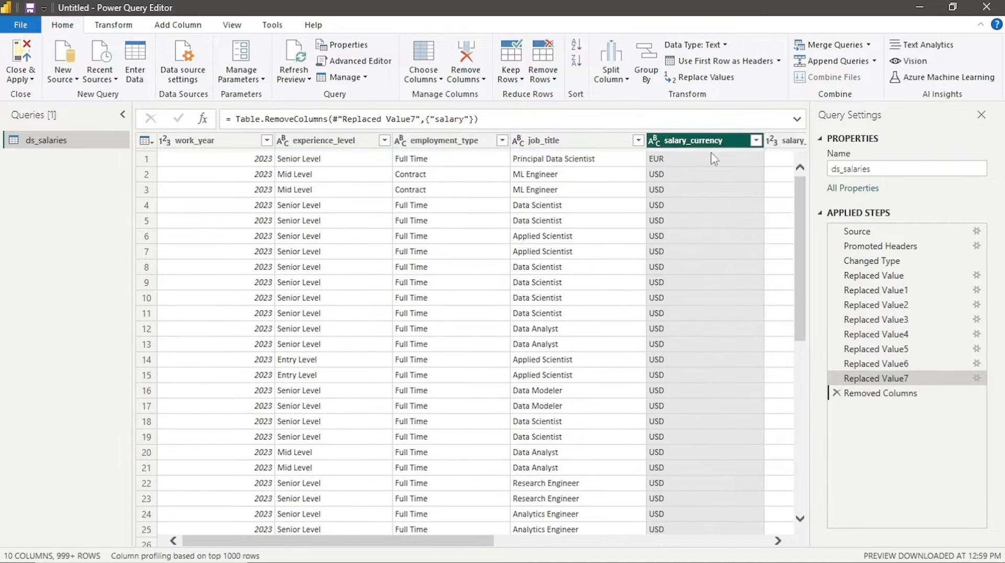
right_click(684, 140)
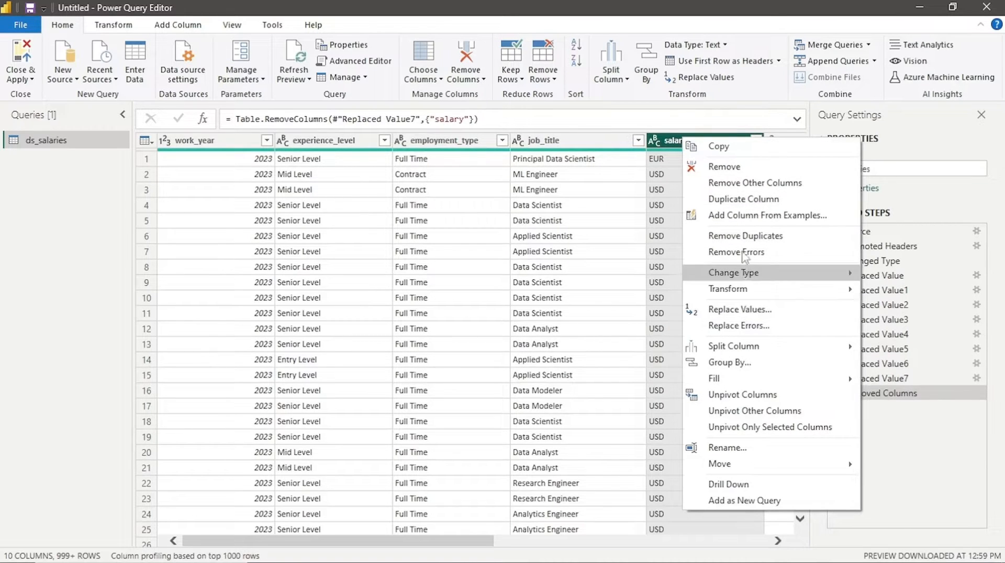
click(723, 167)
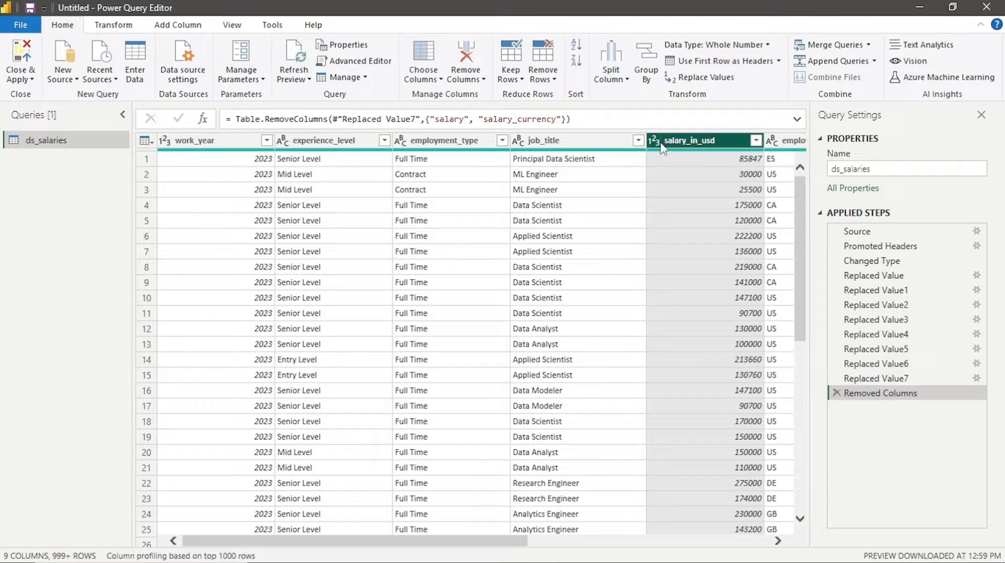
Change the data type of the salary_in_usd column to Fixed decimal number.
click(660, 143)
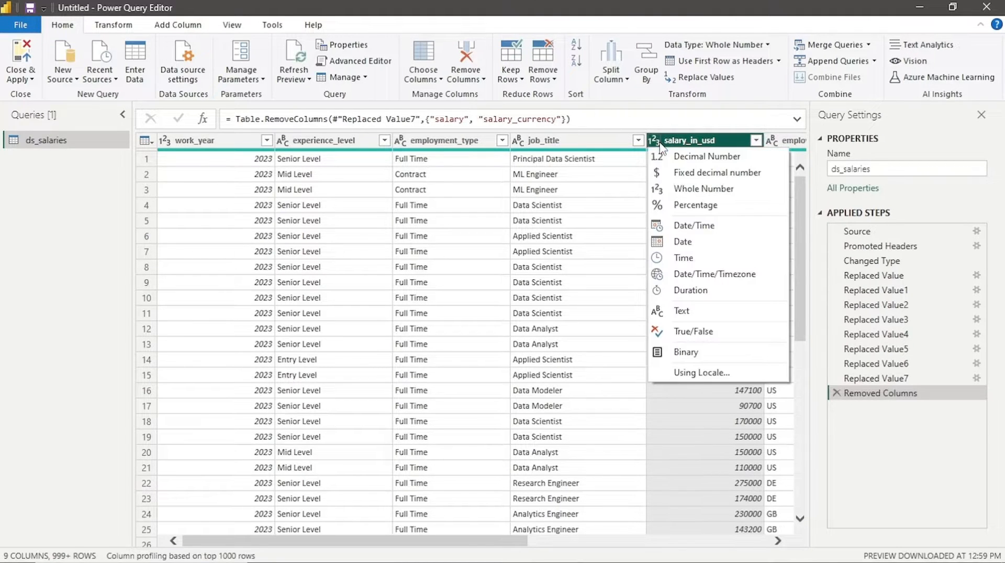
click(683, 172)
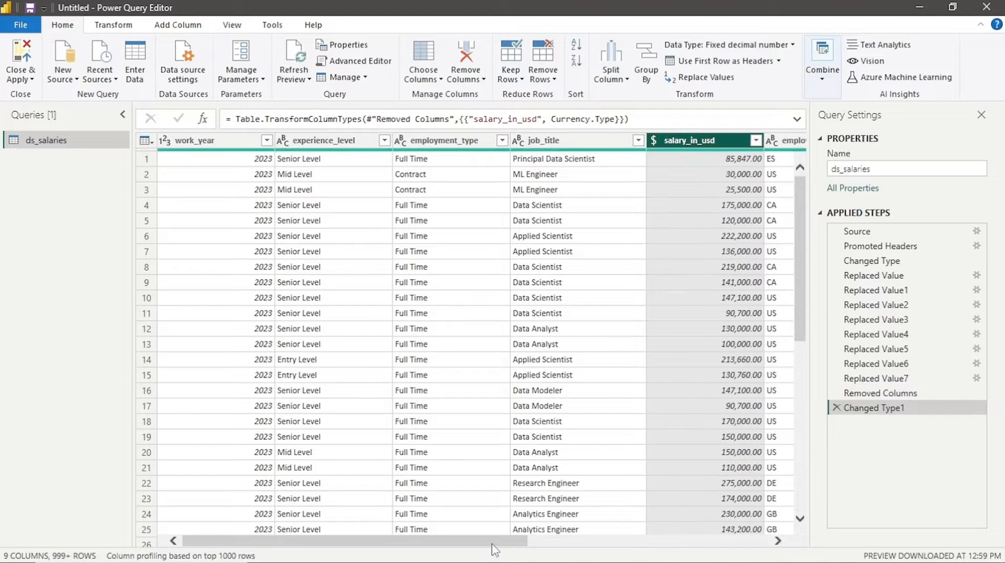
Replace the value L with "Large" in the company_size column.
drag(495, 549, 759, 520)
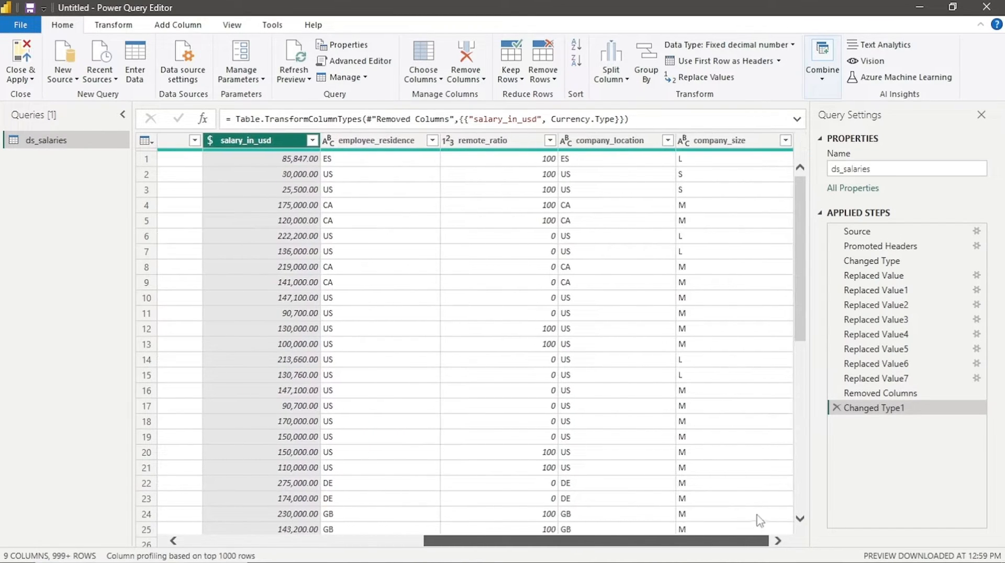
click(713, 142)
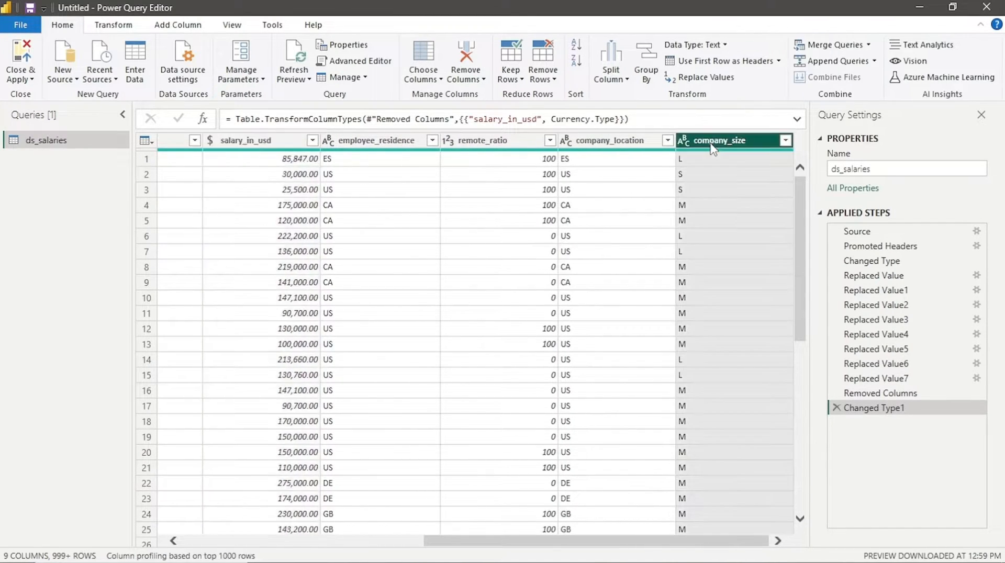
right_click(713, 149)
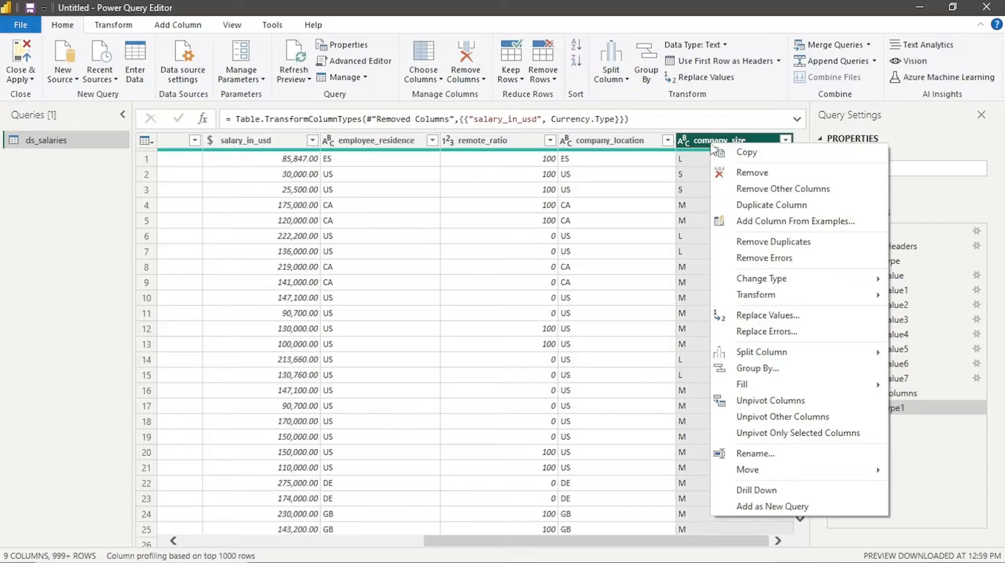
click(774, 318)
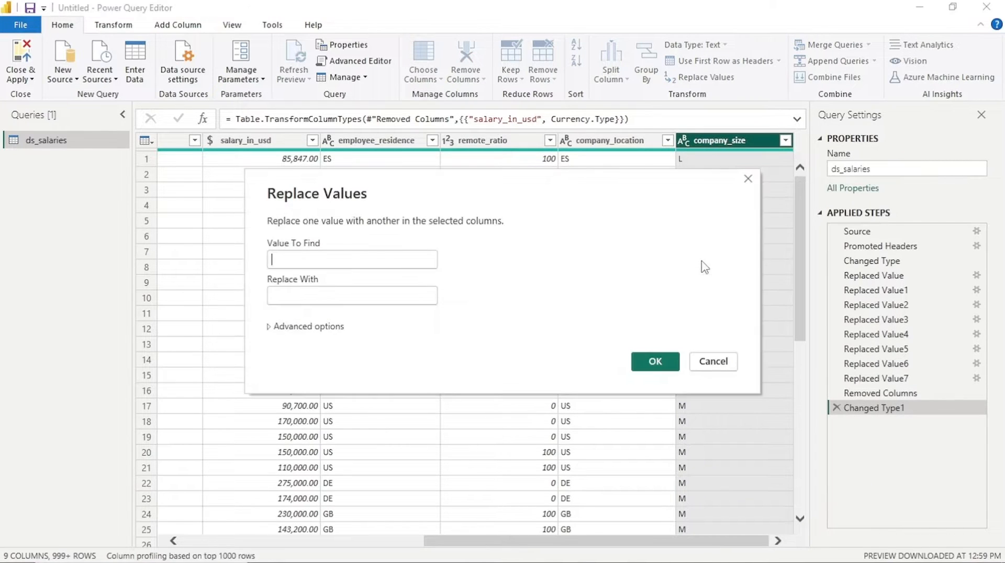
text(L)
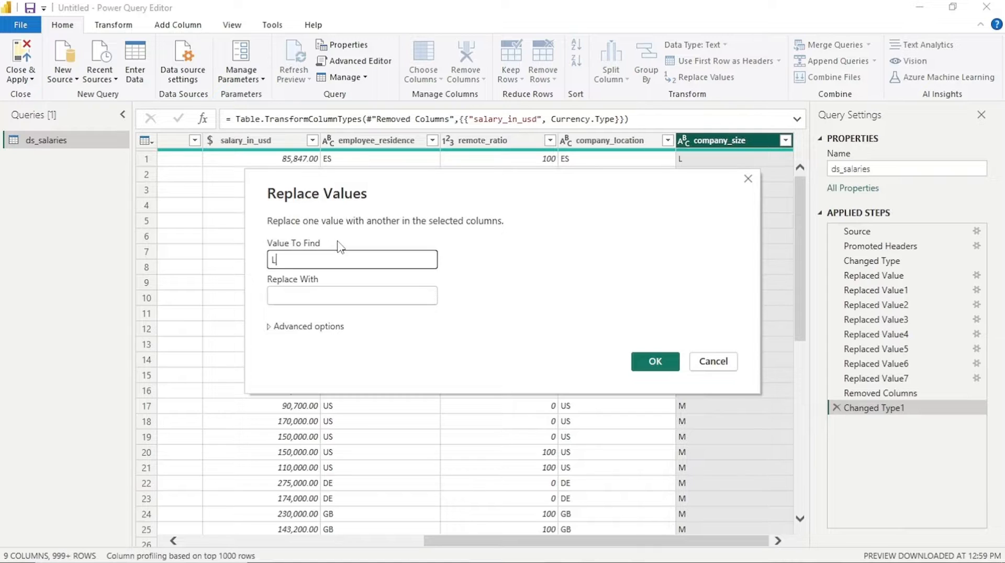
key(Tab)
text(LARGE)
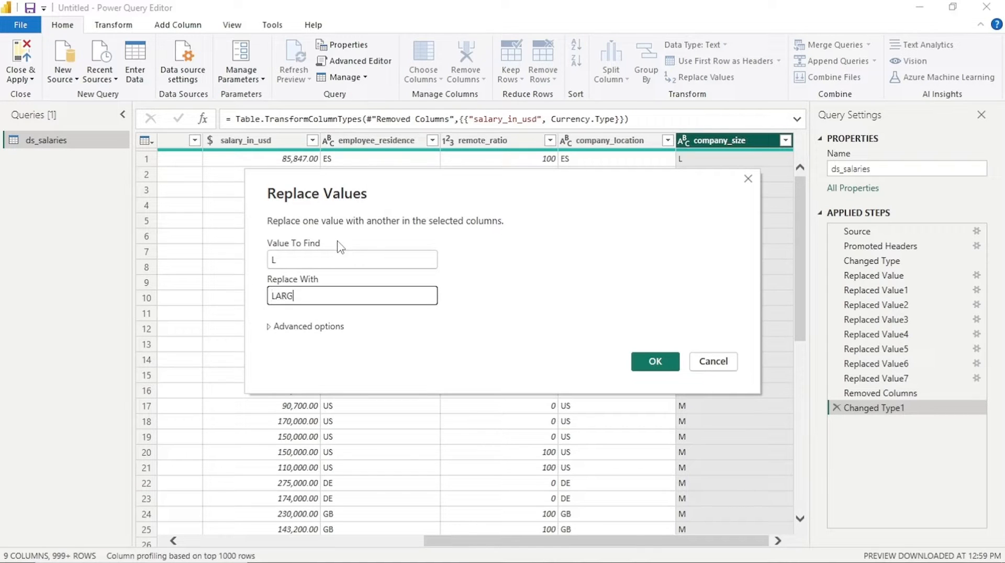
key(BackSpace)
key(BackSpace)
key(BackSpace)
key(BackSpace)
text(arge)
key(Return)
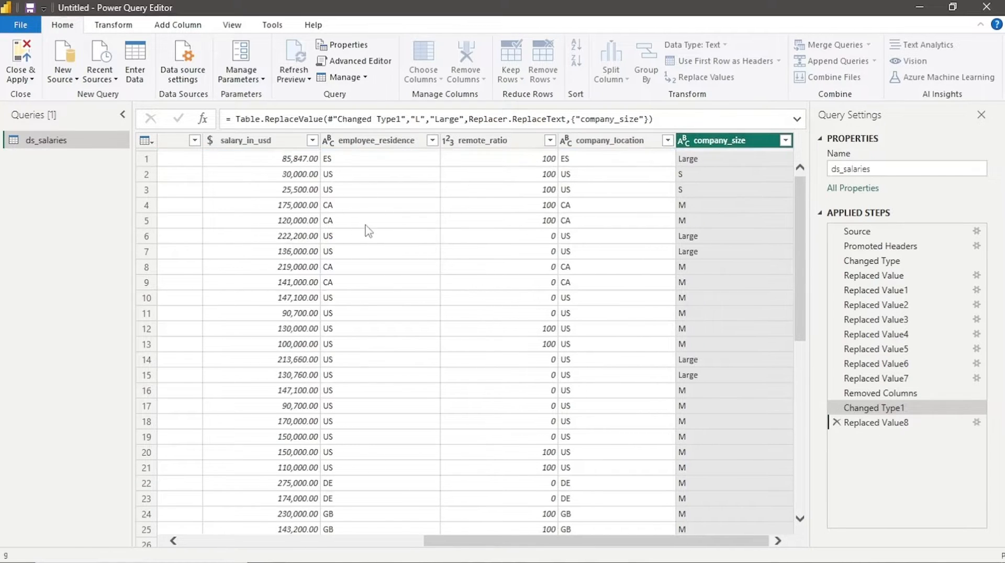
Replace the value S with "Small" in the company_size column.
right_click(710, 140)
click(767, 313)
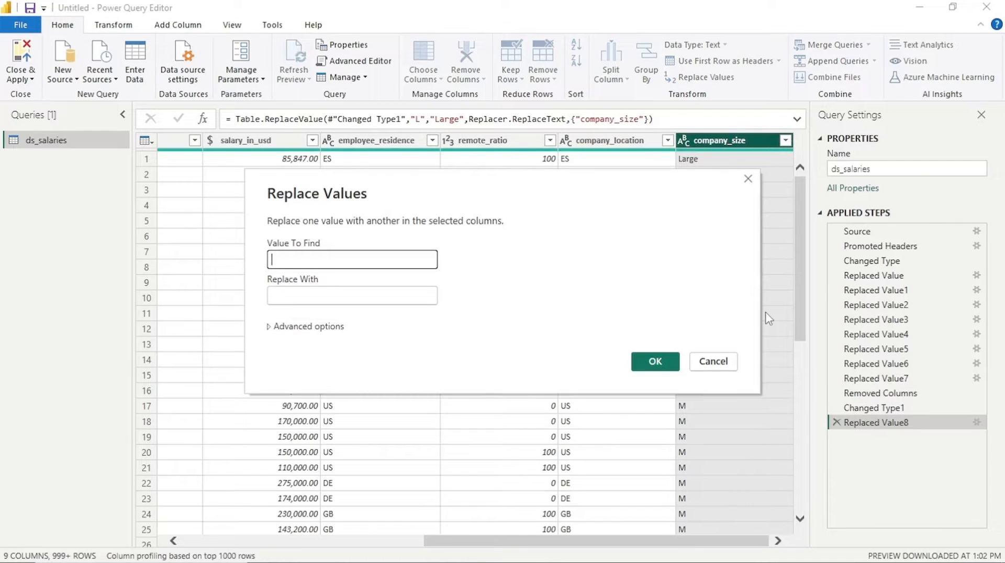
text(S)
key(Tab)
text(Small)
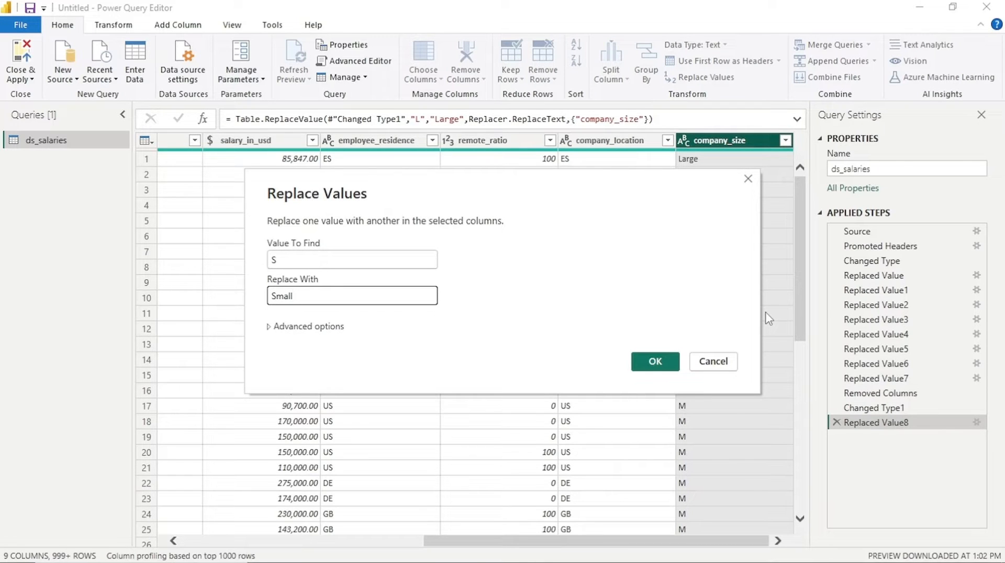
key(Return)
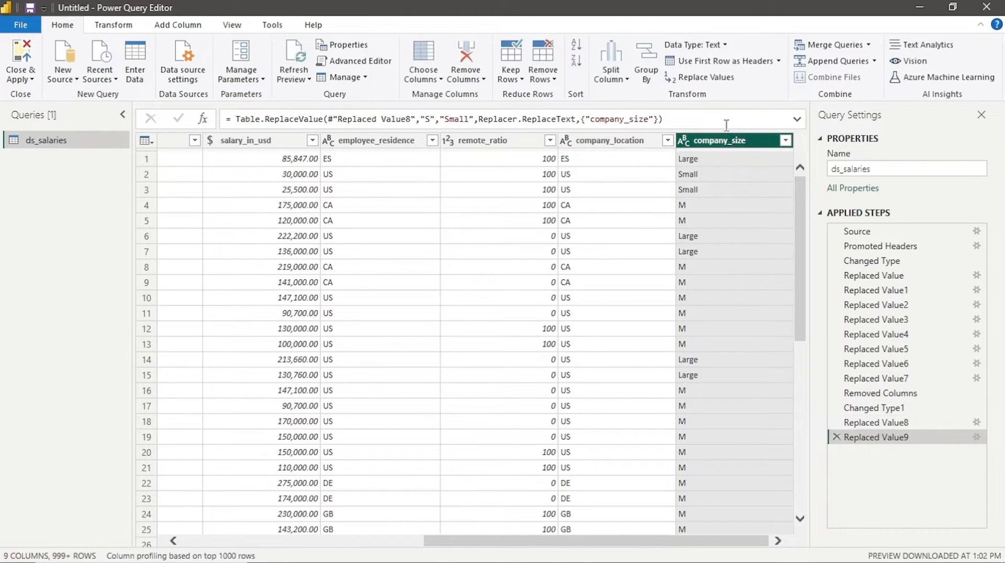
Replace the value M with "Medium" in the company_size column.
right_click(723, 140)
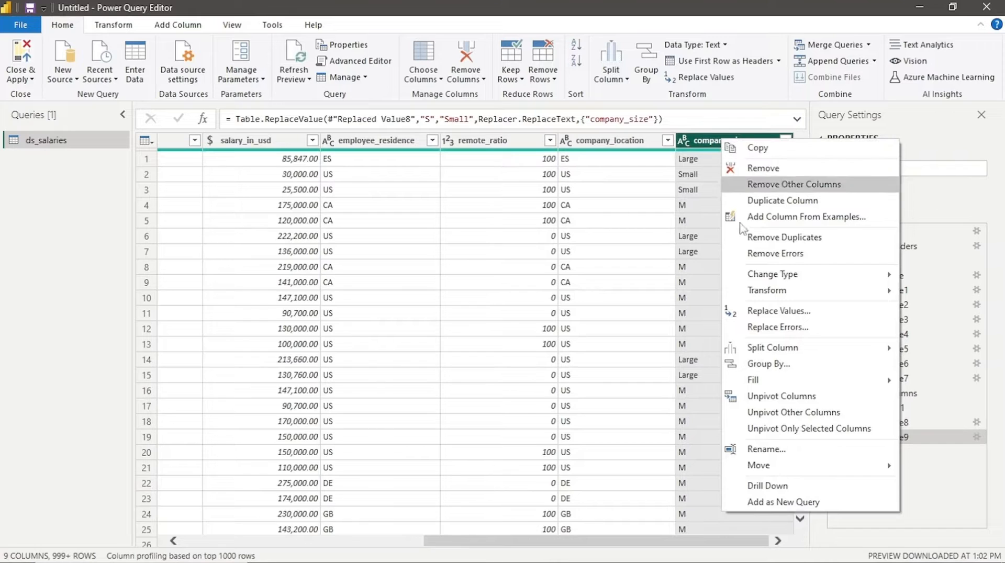
click(767, 311)
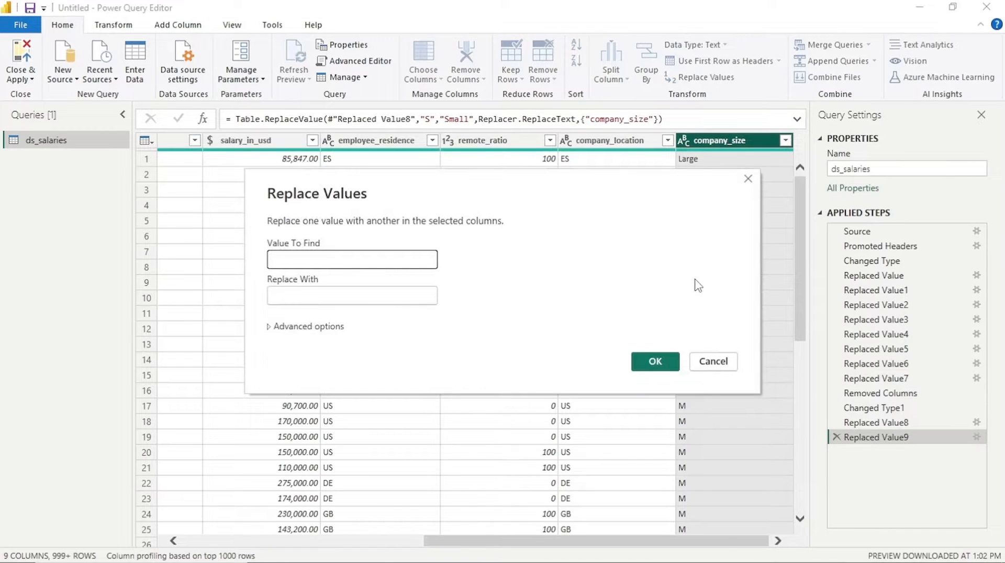
text(M)
key(Tab)
text(Medium)
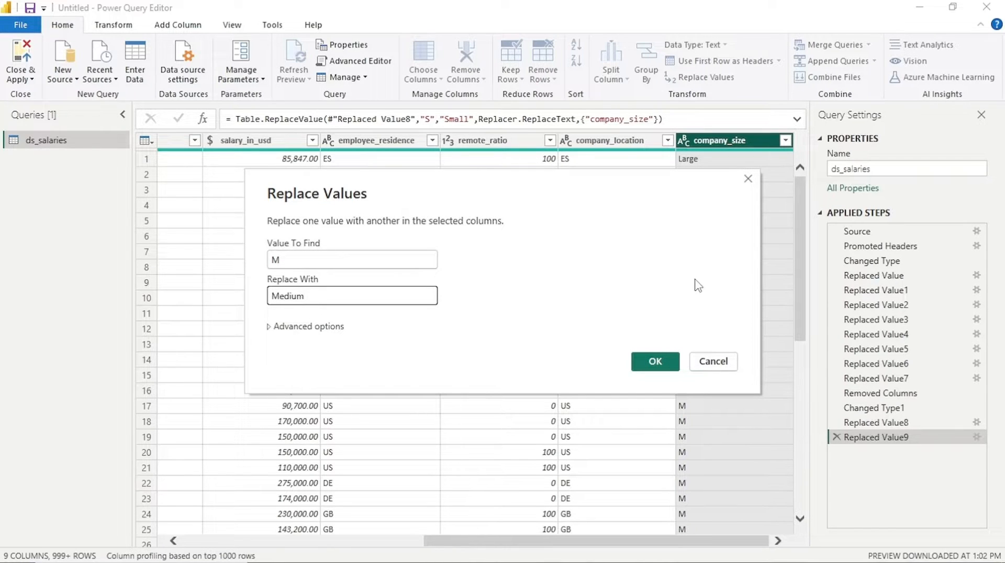
key(Return)
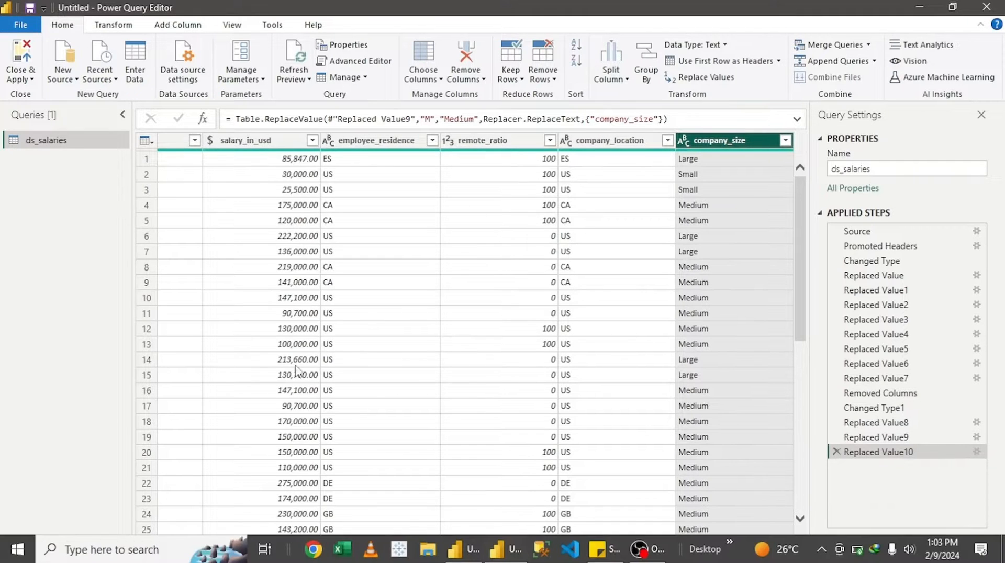
Close the query editor and apply the ds_salaries changes, returning to Power BI Desktop.
drag(605, 547, 266, 522)
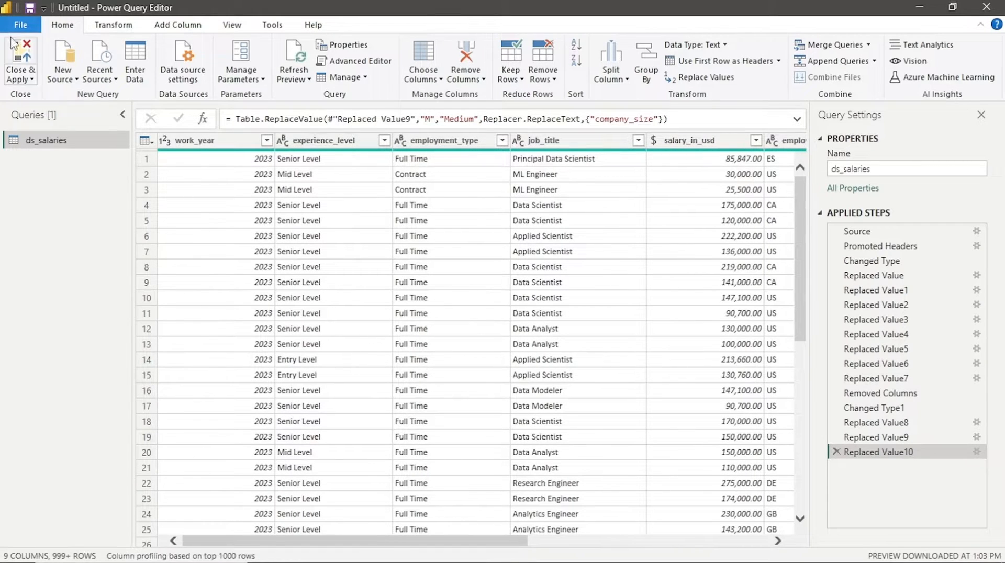
click(21, 59)
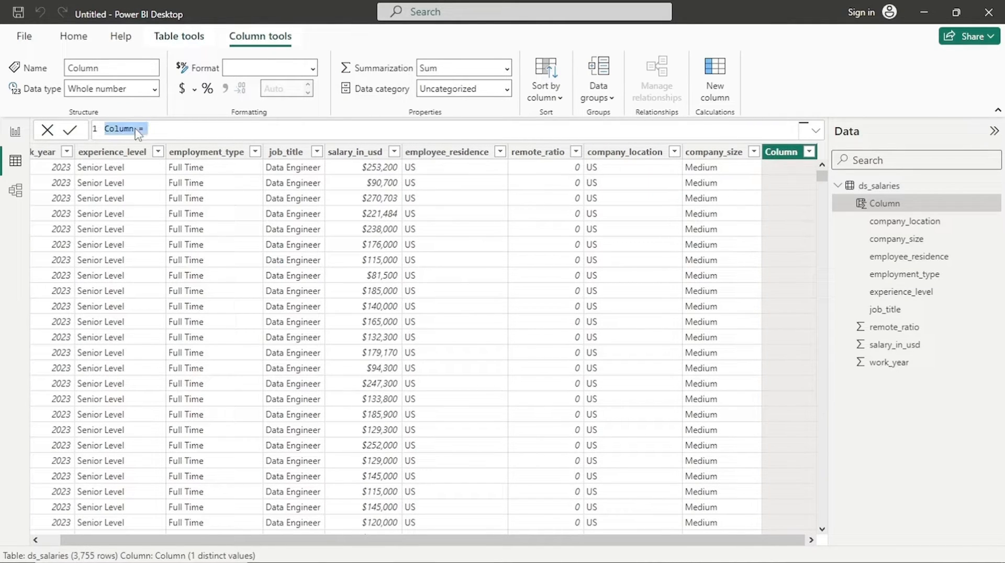
Name the new calculated column in ds_salaries "Years of Experience" in its formula.
click(147, 127)
click(148, 128)
click(135, 128)
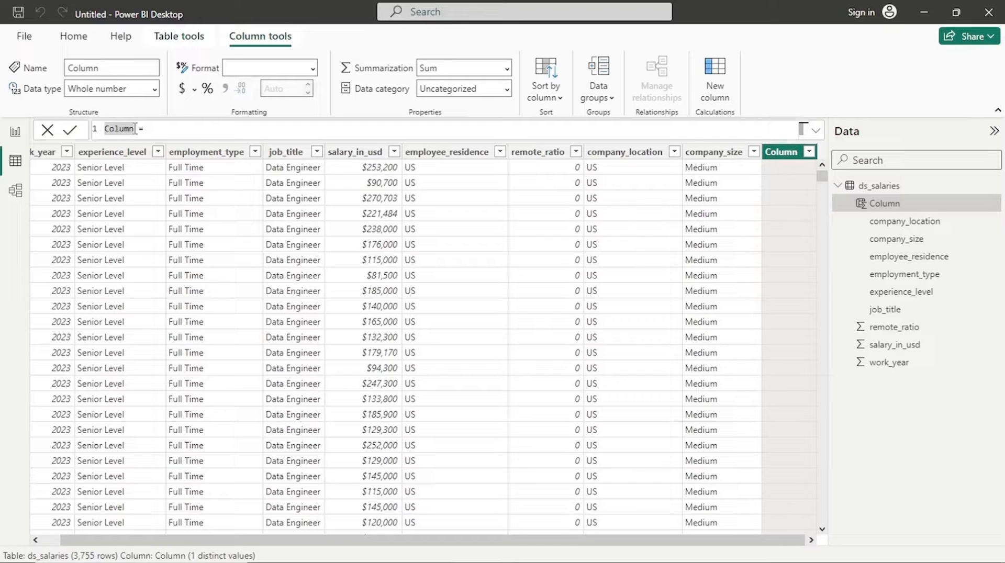
text(Years of Experience)
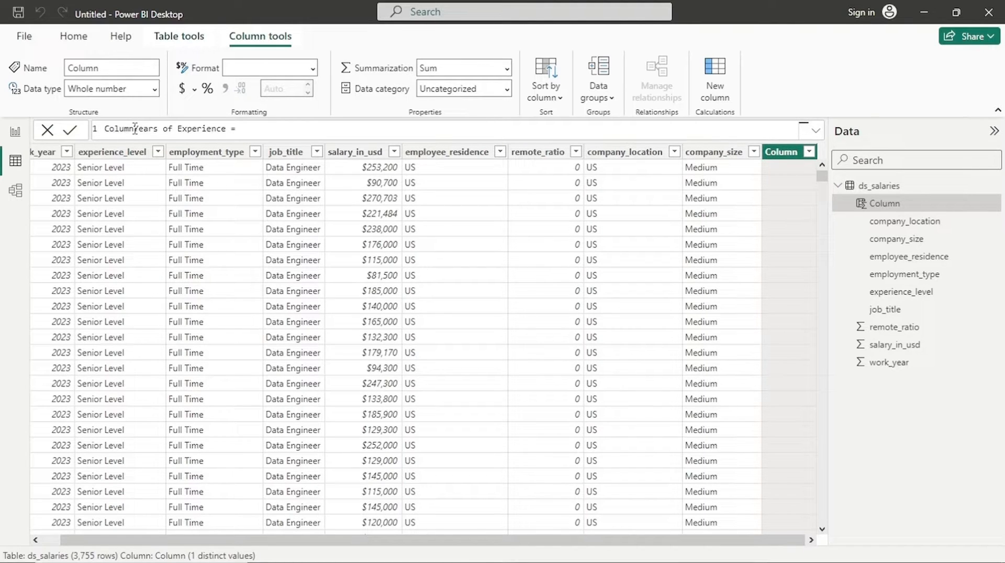
click(135, 129)
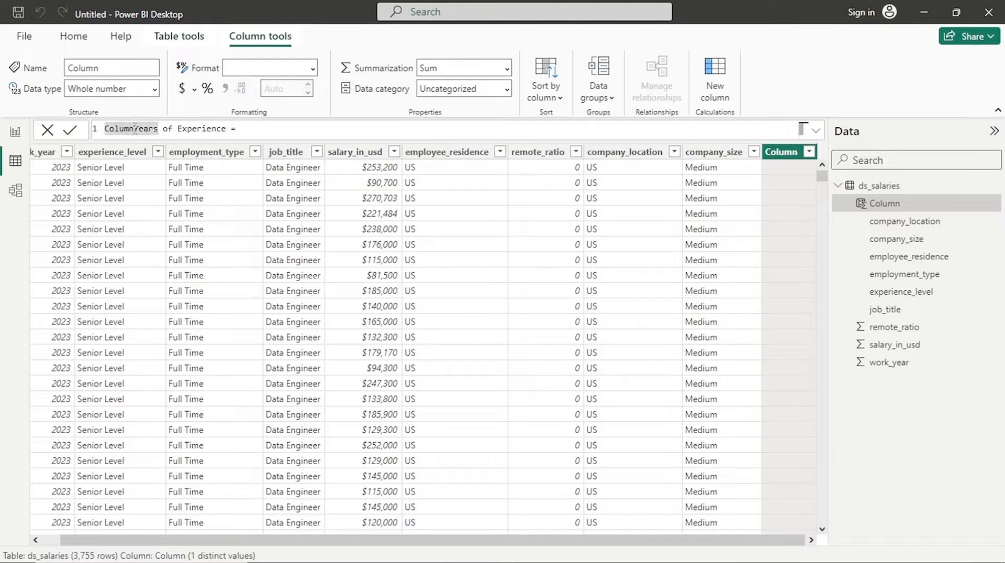
key(BackSpace)
key(BackSpace)
key(BackSpace)
key(BackSpace)
key(BackSpace)
key(BackSpace)
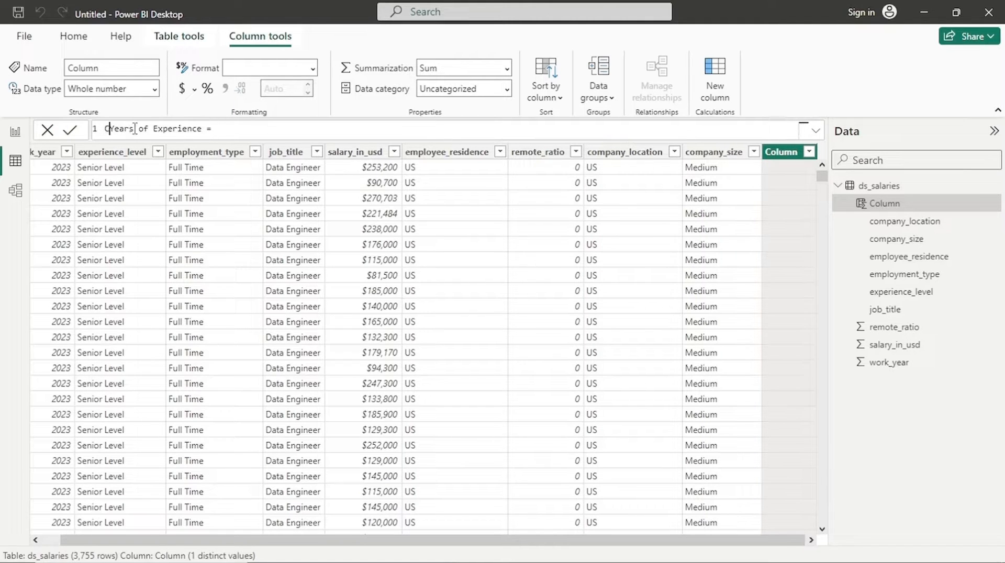
Define the Years of Experience column as 2024-[work_year] and commit the formula.
click(226, 129)
text(2024 -)
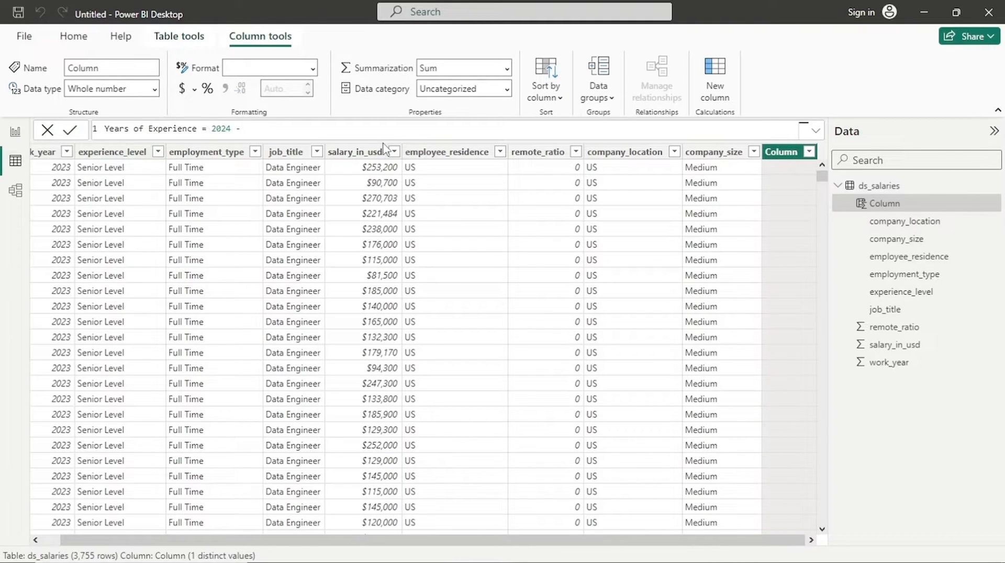
text([)
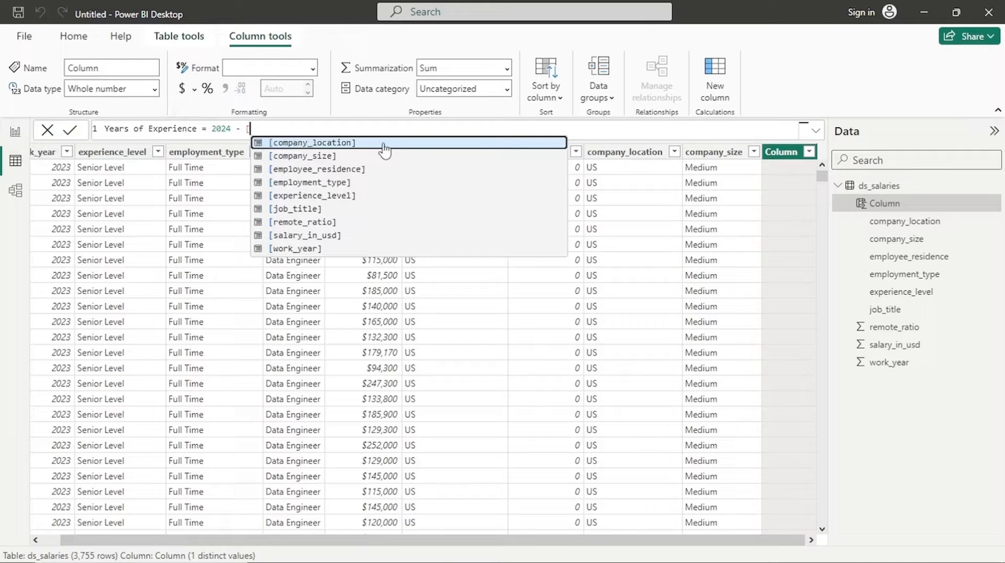
click(337, 251)
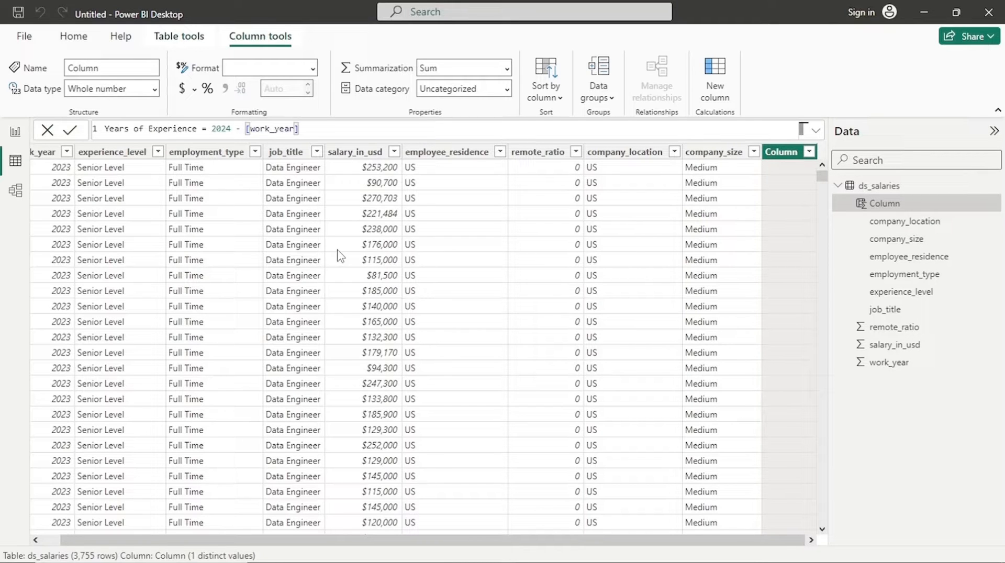
click(233, 129)
click(242, 128)
key(BackSpace)
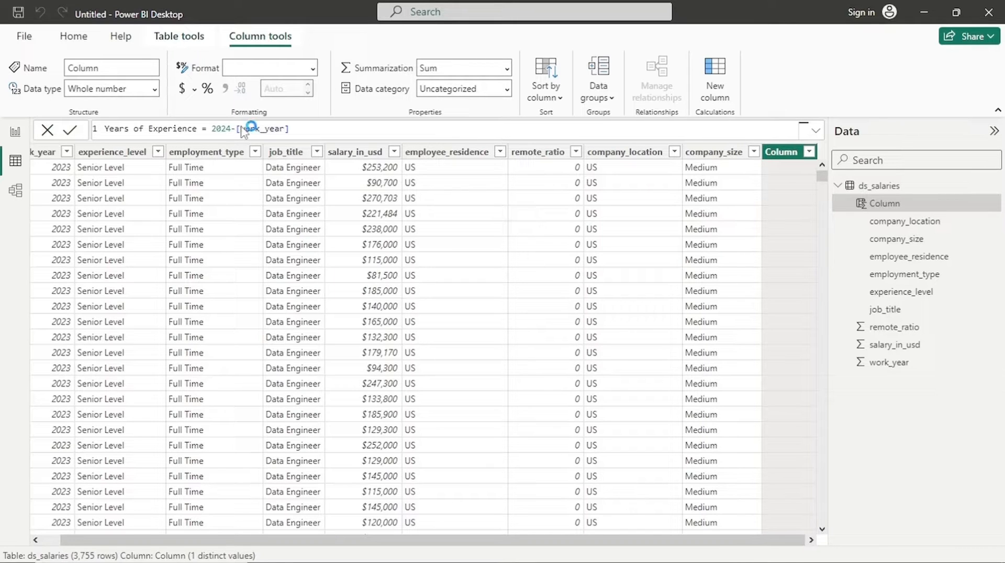
key(Return)
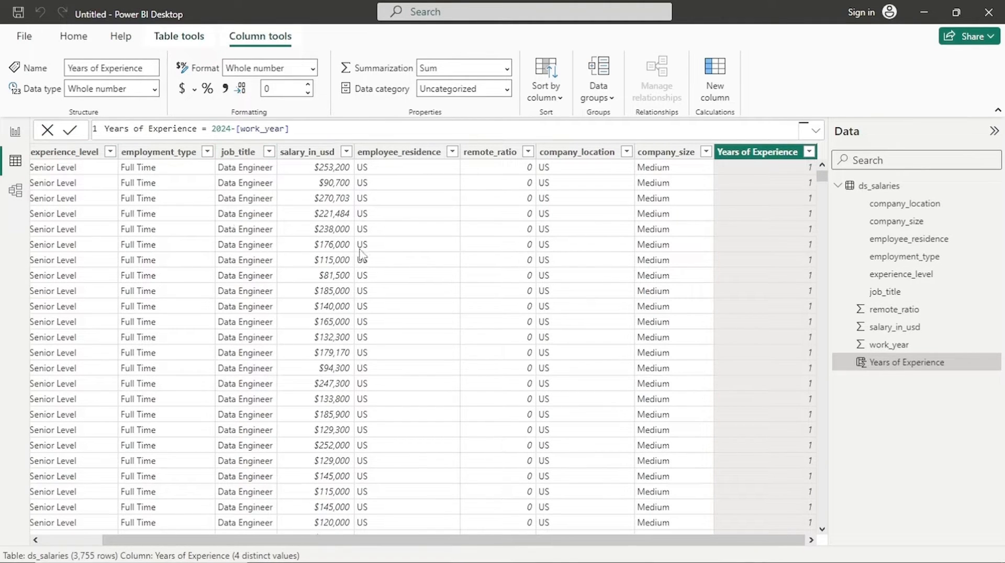
Start a new group on the remote_ratio field, named "Location Type", with the group type List.
click(479, 153)
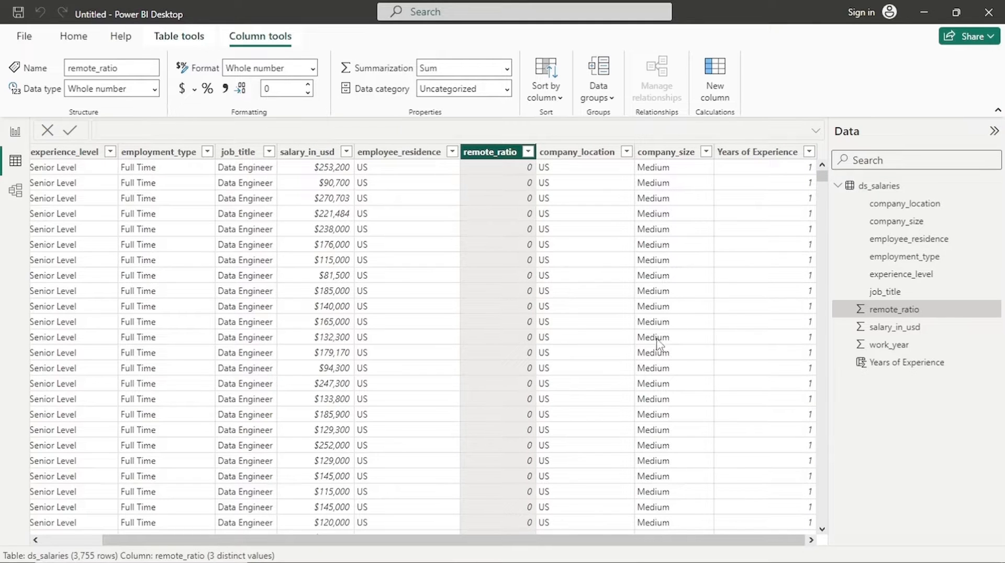
right_click(881, 314)
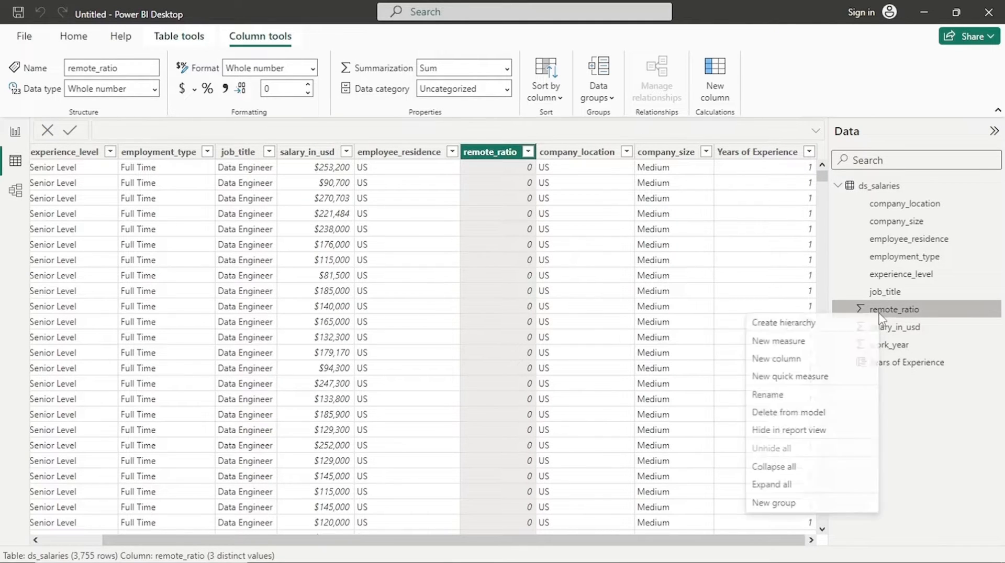
click(822, 503)
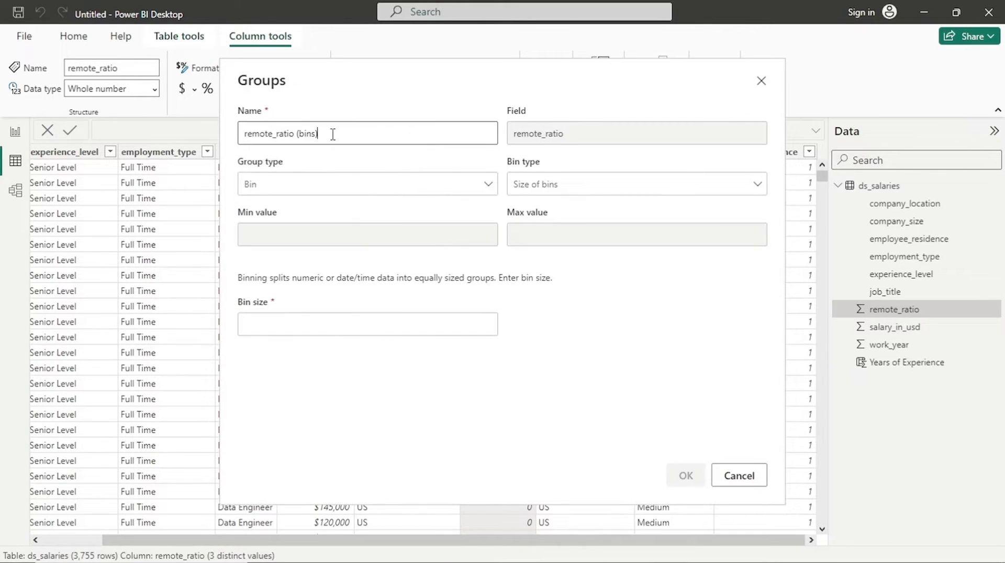
drag(322, 134, 219, 131)
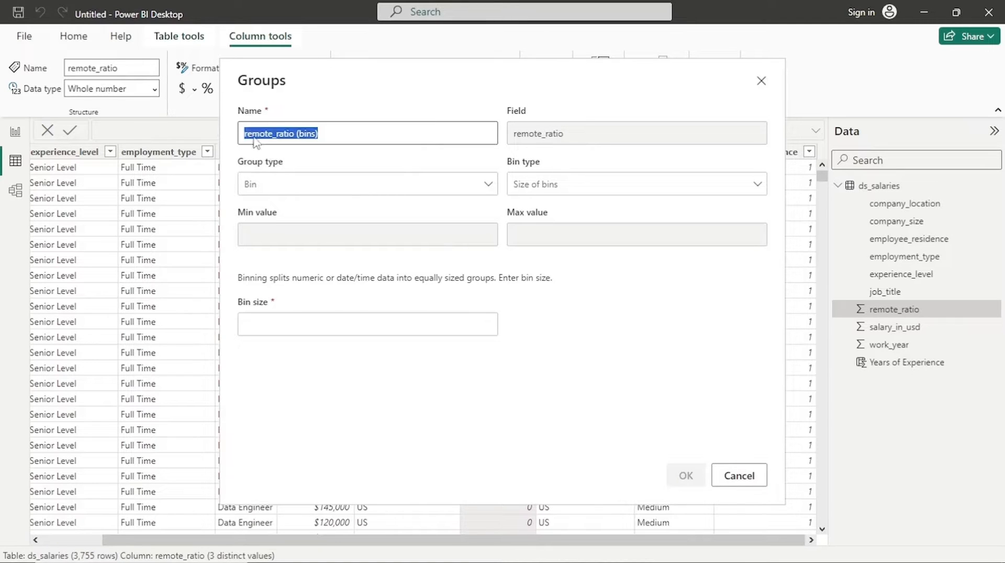
text(Locat)
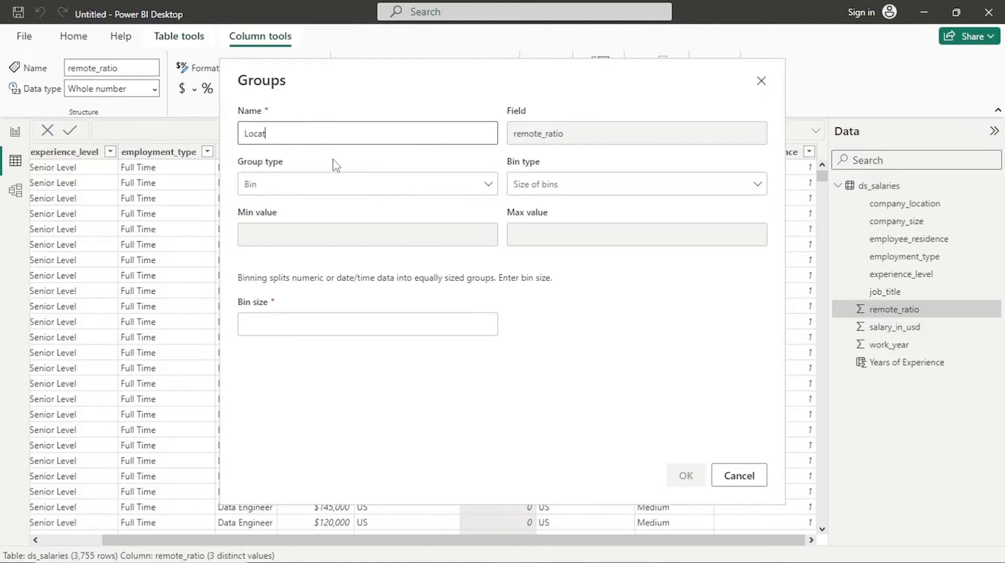
text(ion Type)
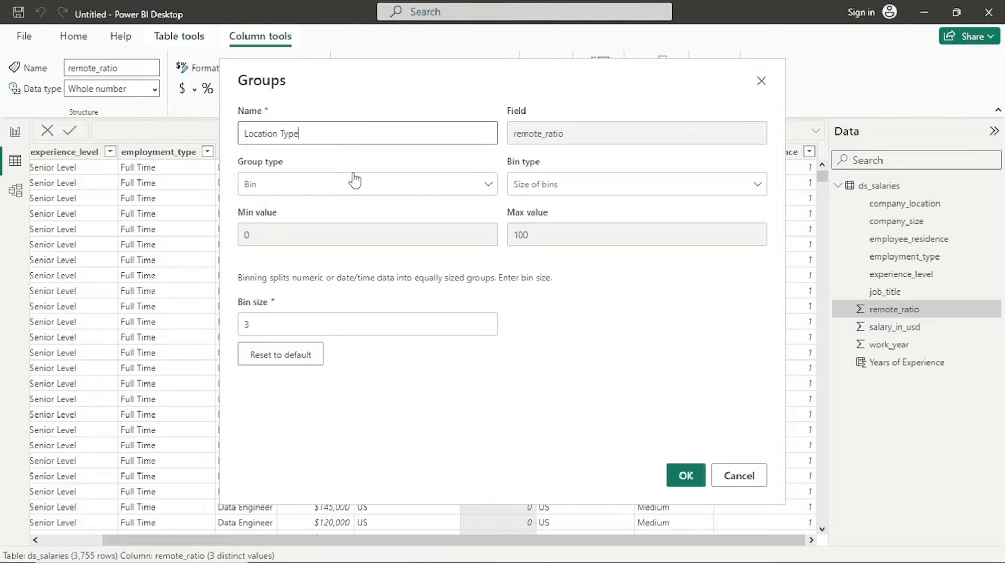
click(353, 176)
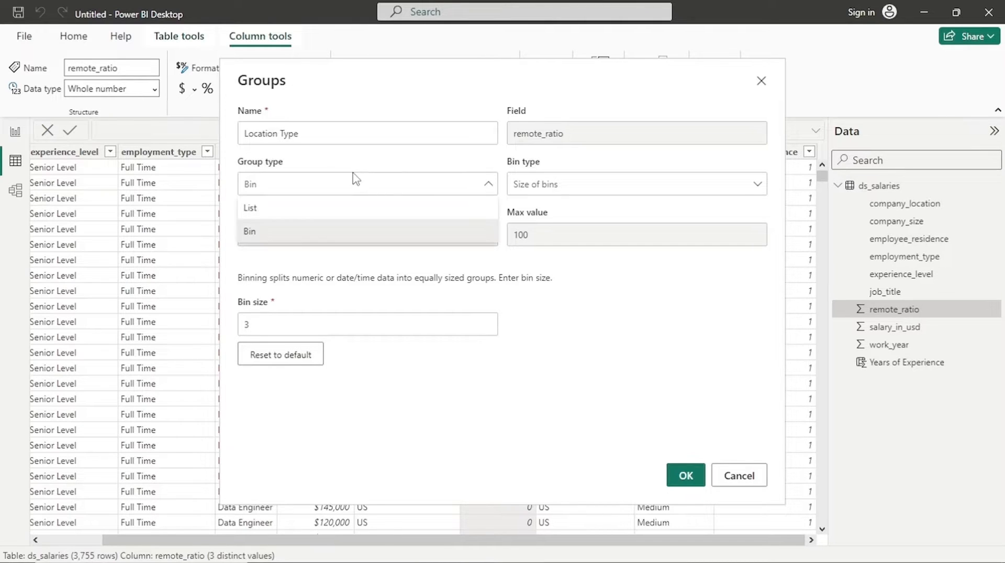
click(343, 207)
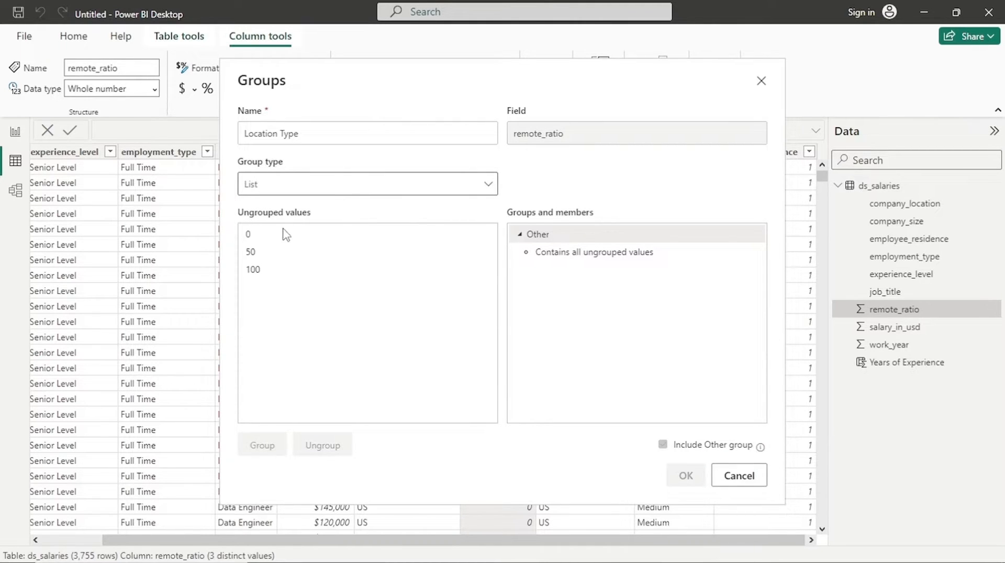
Group the remote_ratio value 0 and name the group "On-Site".
click(283, 234)
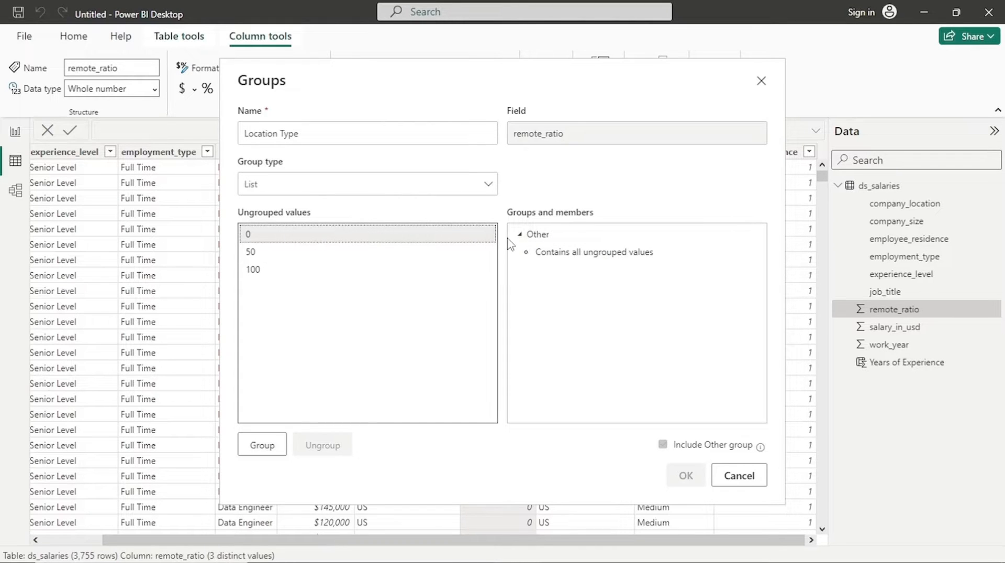
click(266, 448)
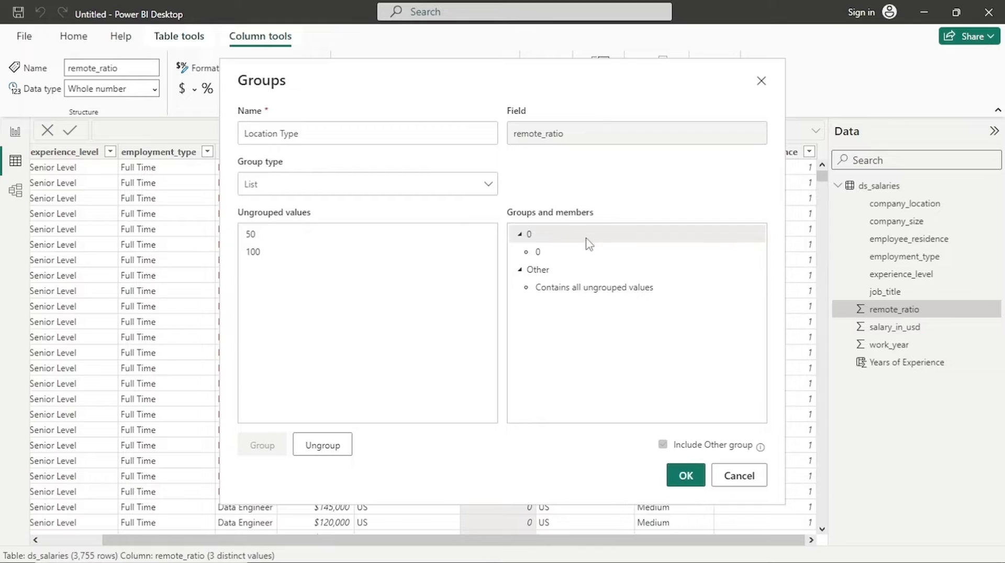
click(588, 237)
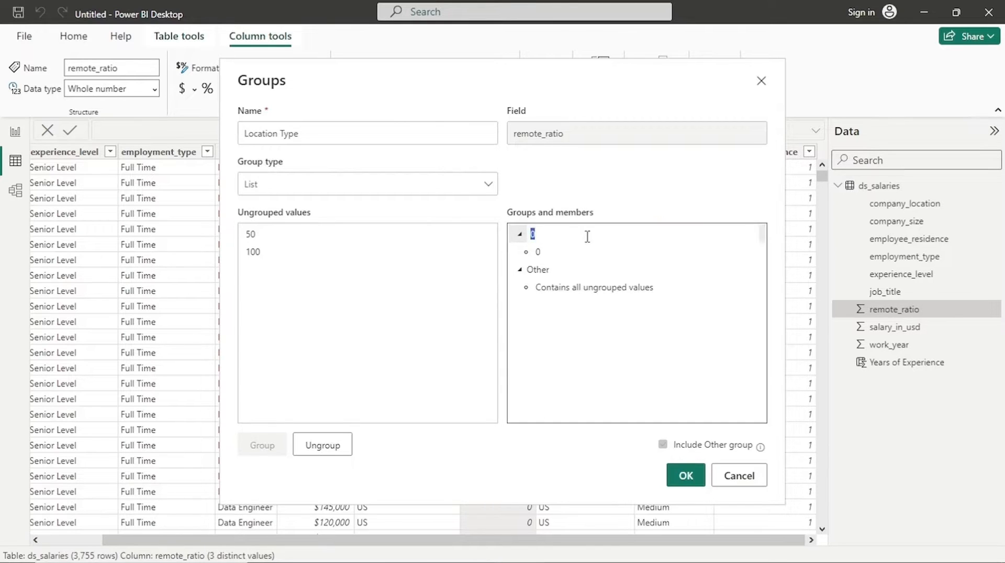
text(On-Site)
Group the remote_ratio value 50 and name the group "Hybrid".
click(267, 241)
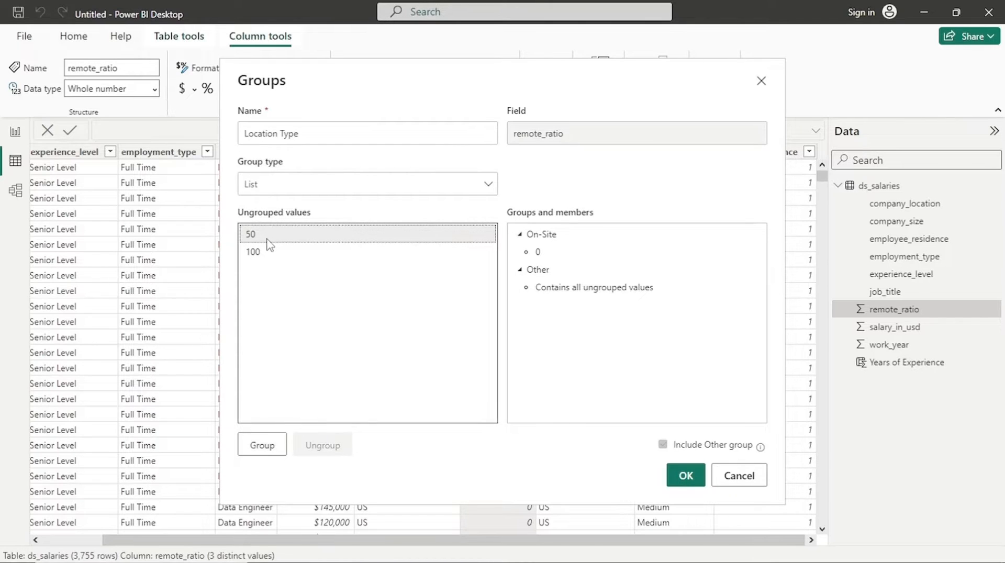
click(264, 446)
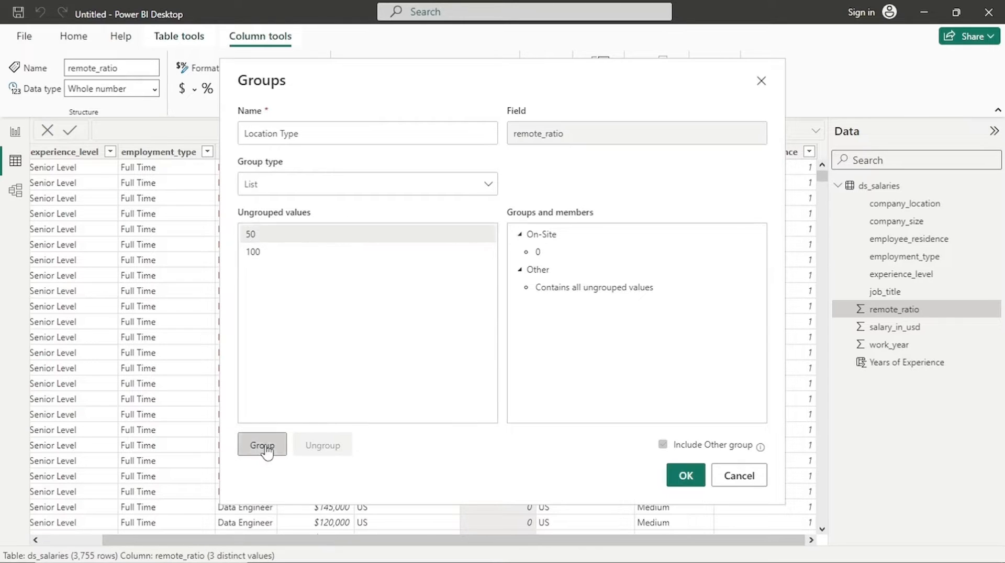
click(575, 240)
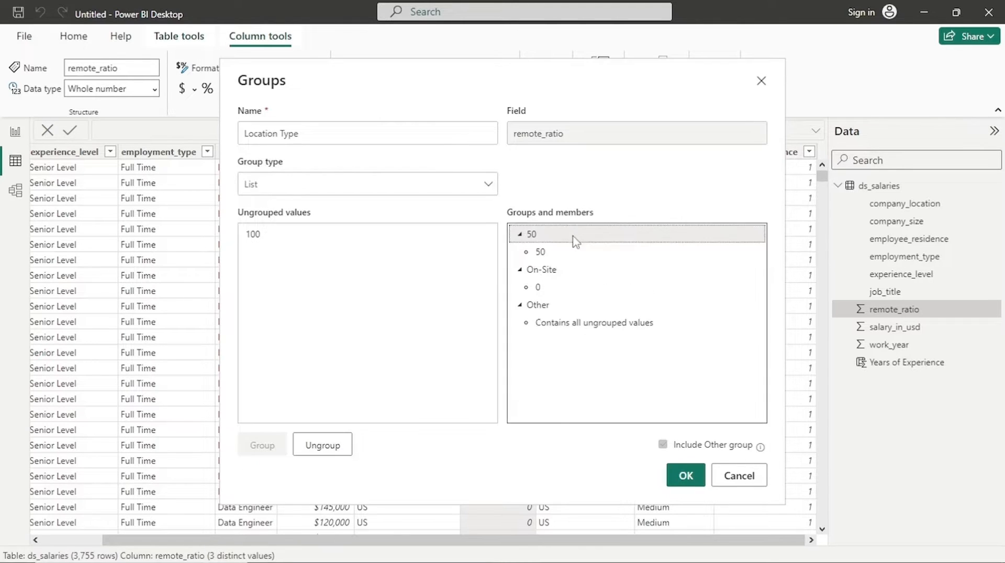
click(575, 236)
text(Hy)
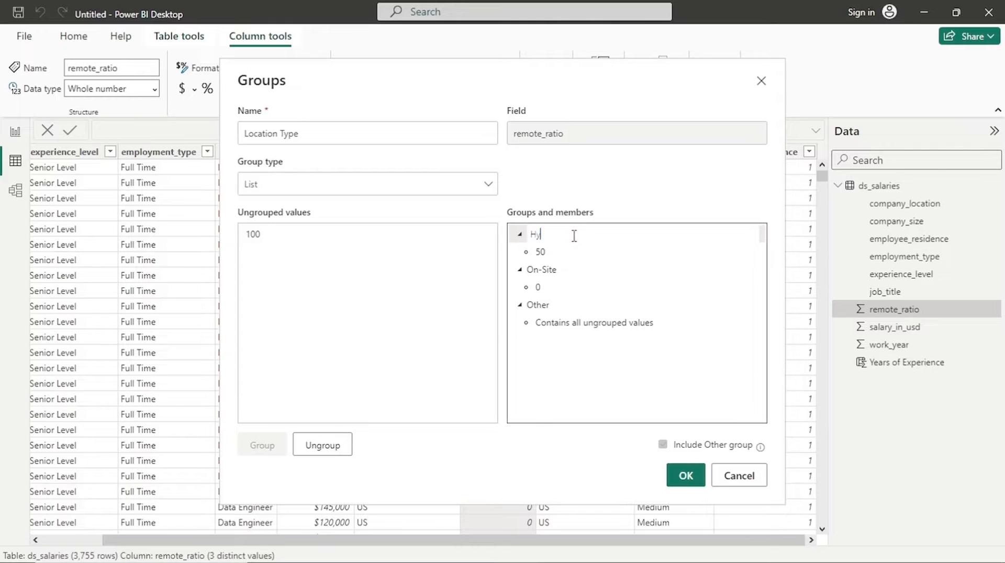
text(brid)
Group the remote_ratio value 100 as "Remote" and create the Location Type grouping.
click(432, 241)
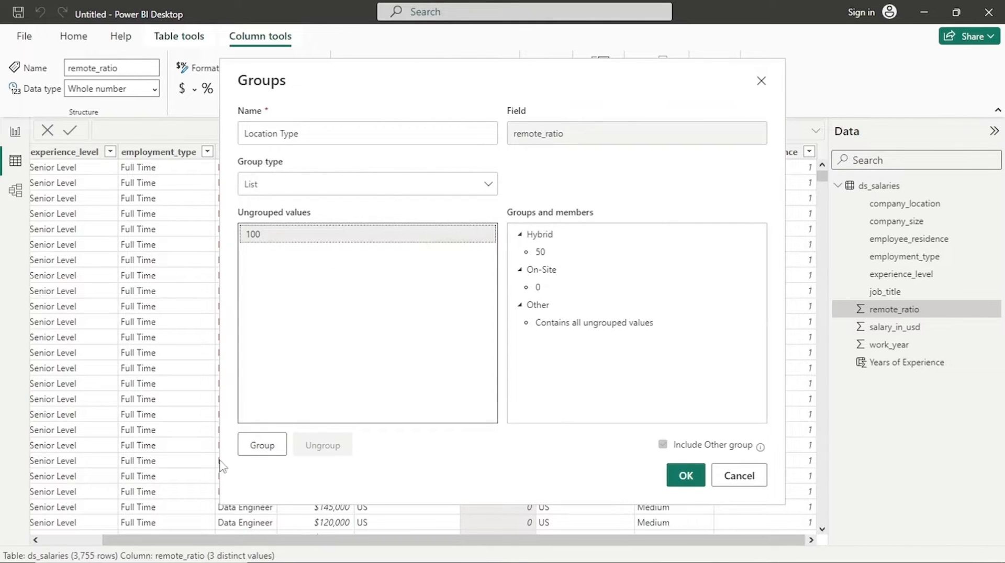
click(251, 447)
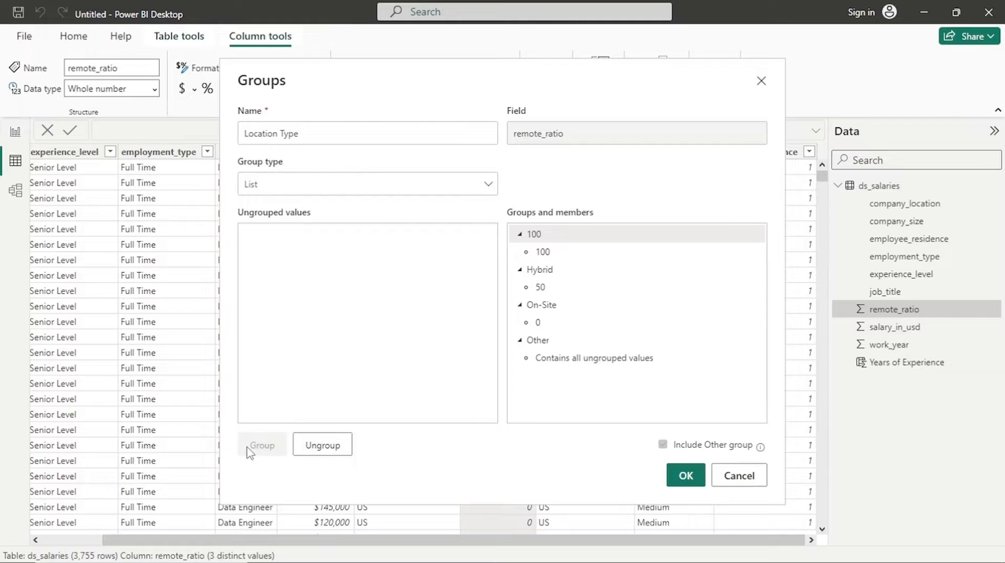
double_click(548, 234)
text(Remote)
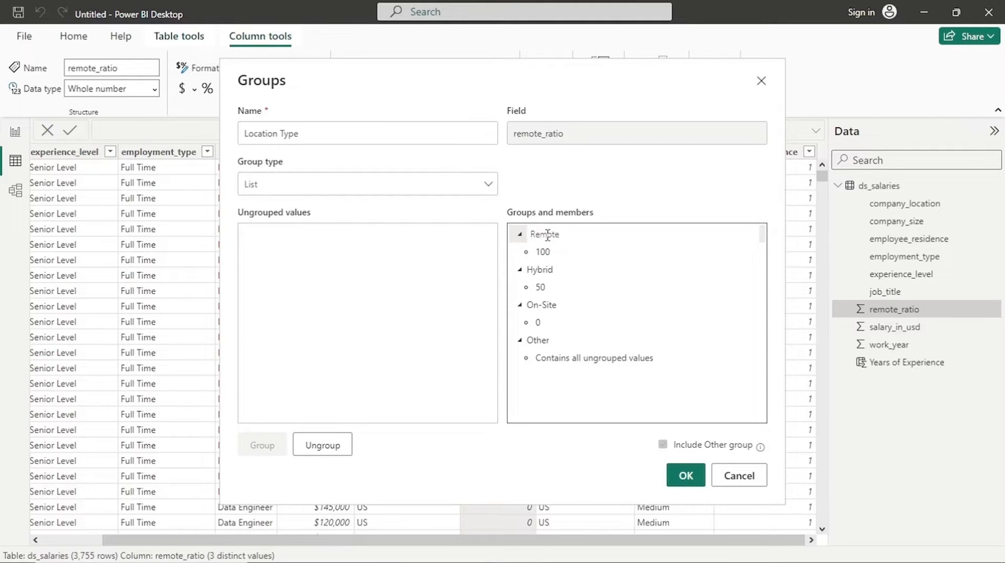
key(BackSpace)
key(BackSpace)
text(te)
click(537, 345)
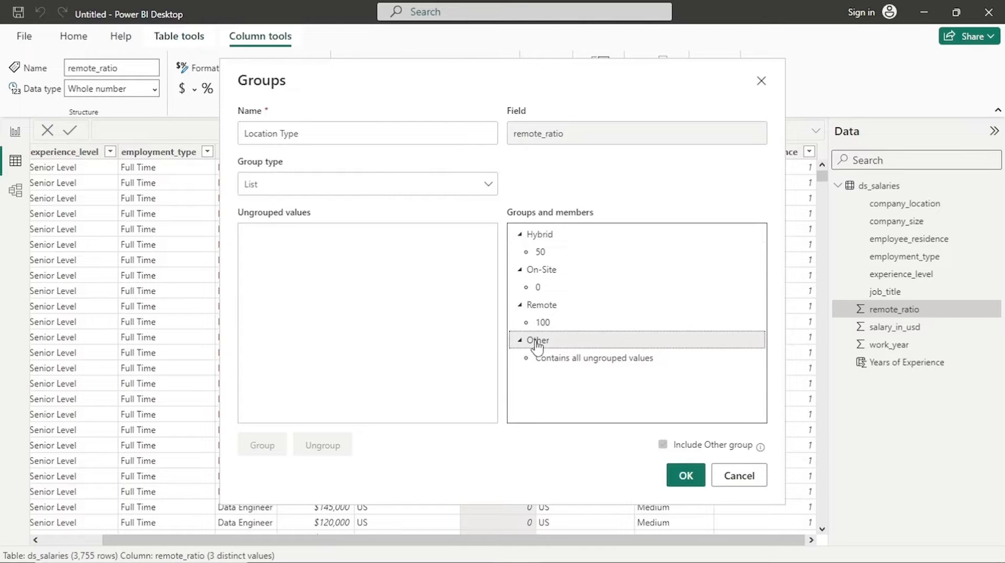
click(688, 480)
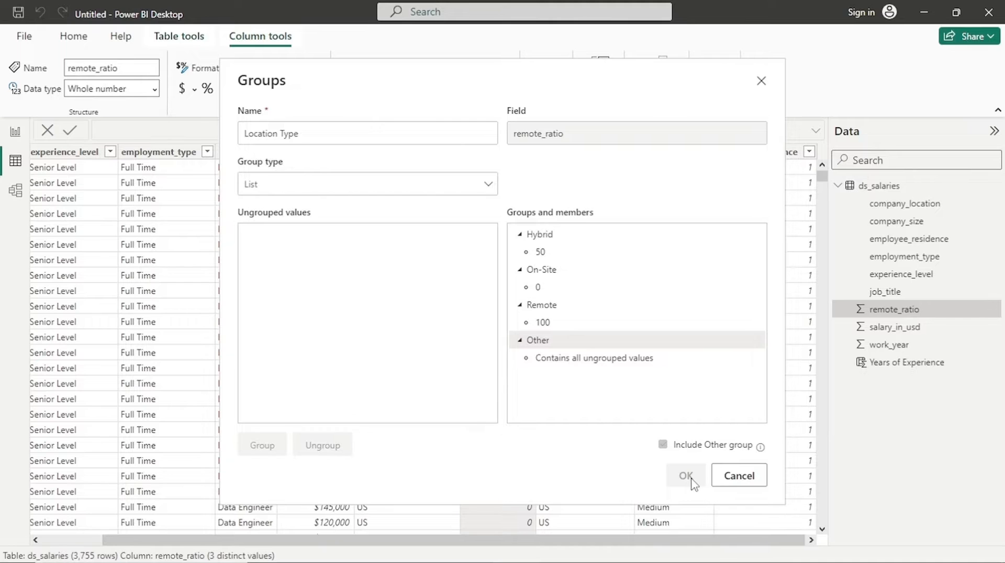
click(687, 477)
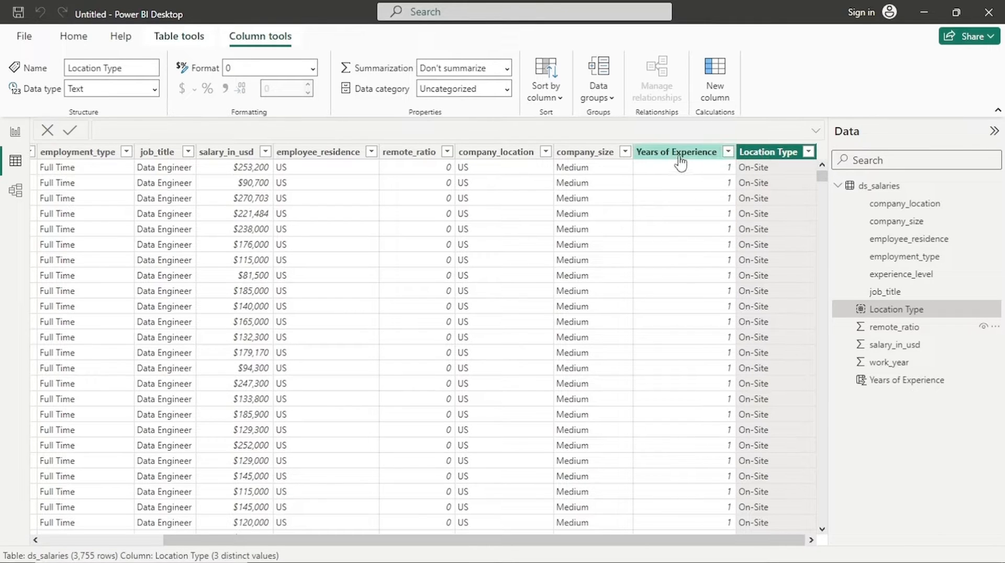
Start a new group on the job_title field and name it "Job Categories".
drag(393, 543, 206, 544)
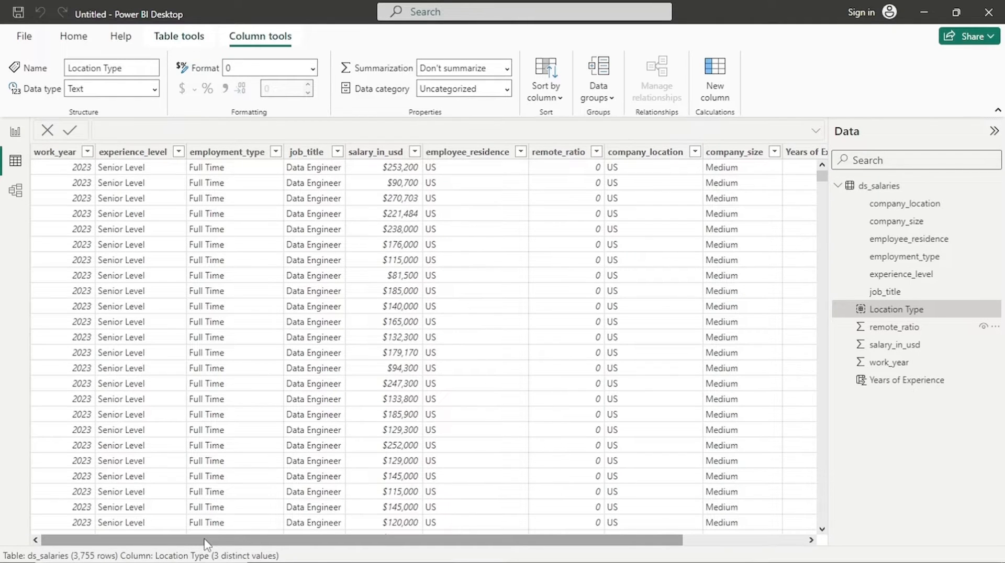
drag(341, 156, 365, 155)
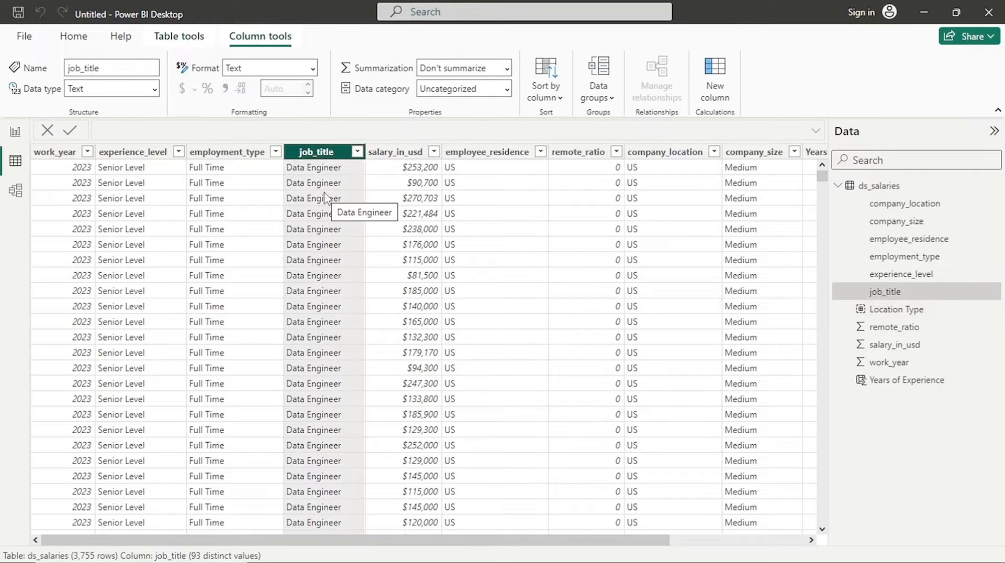
right_click(873, 293)
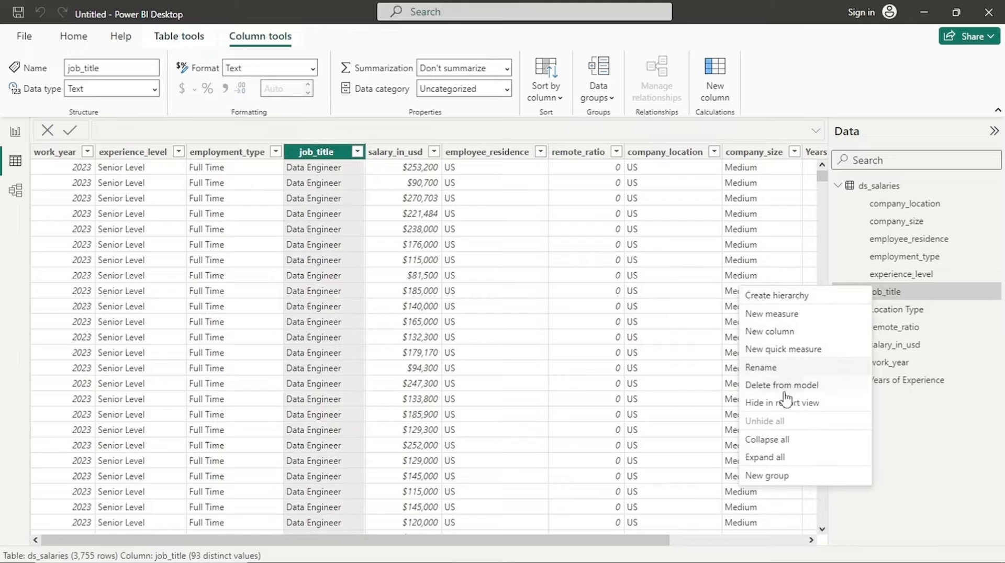
click(773, 475)
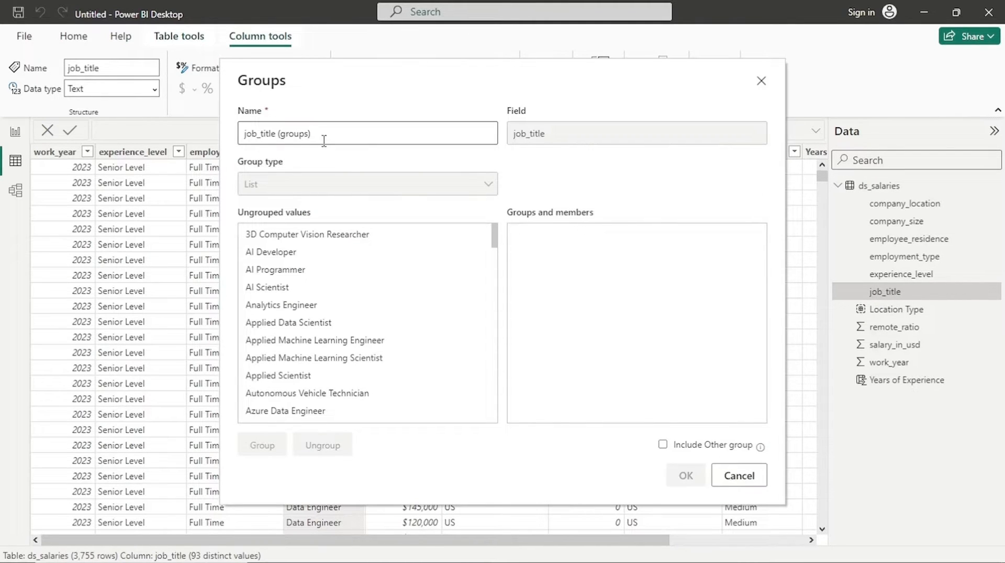
drag(323, 136, 242, 134)
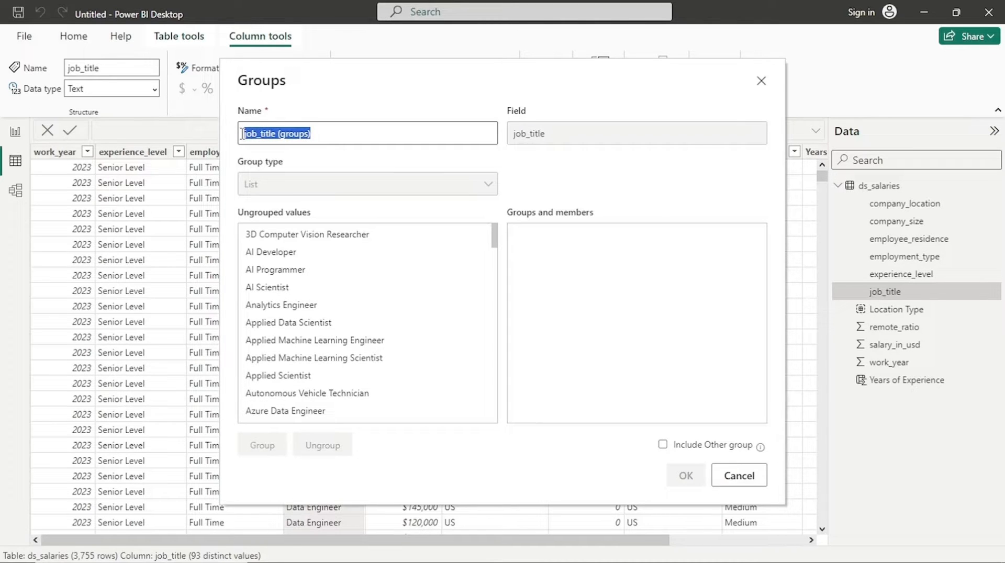
text(Job)
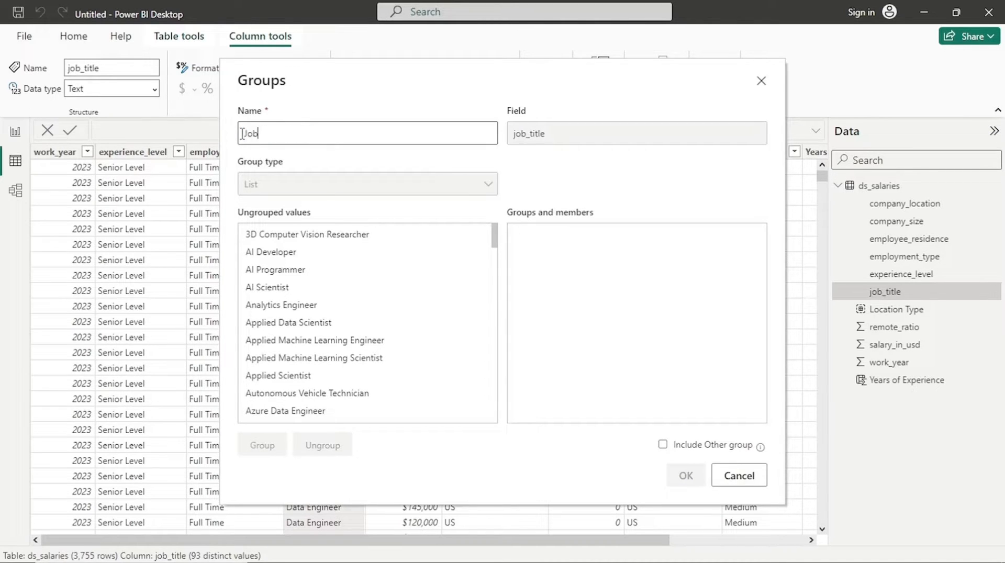
text( Categories)
click(550, 193)
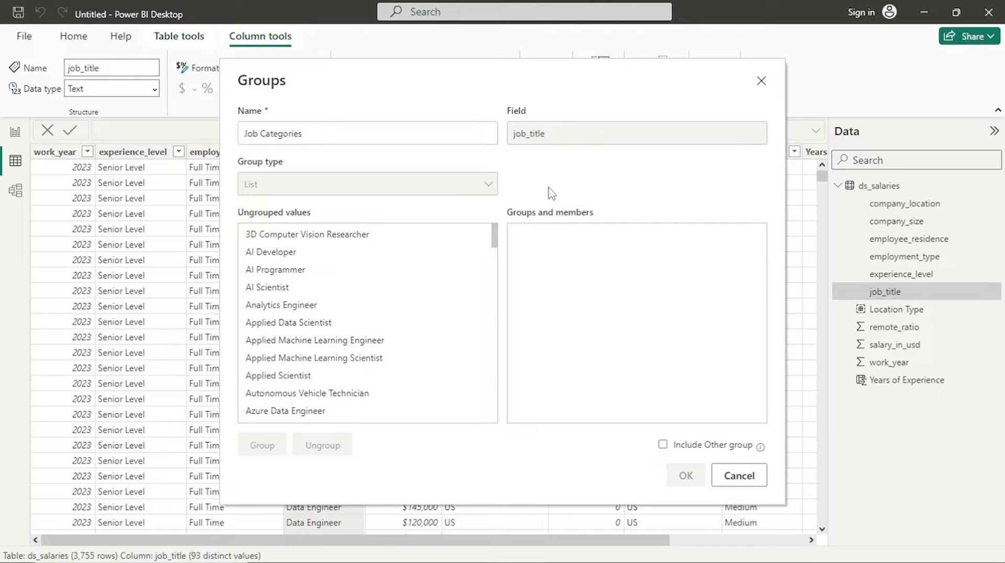
click(283, 253)
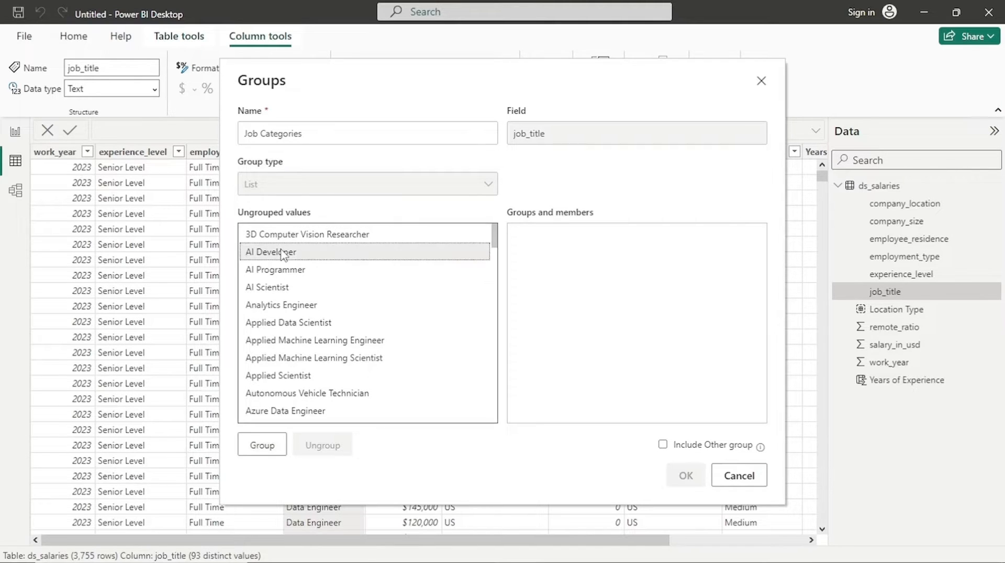
shift+click(285, 287)
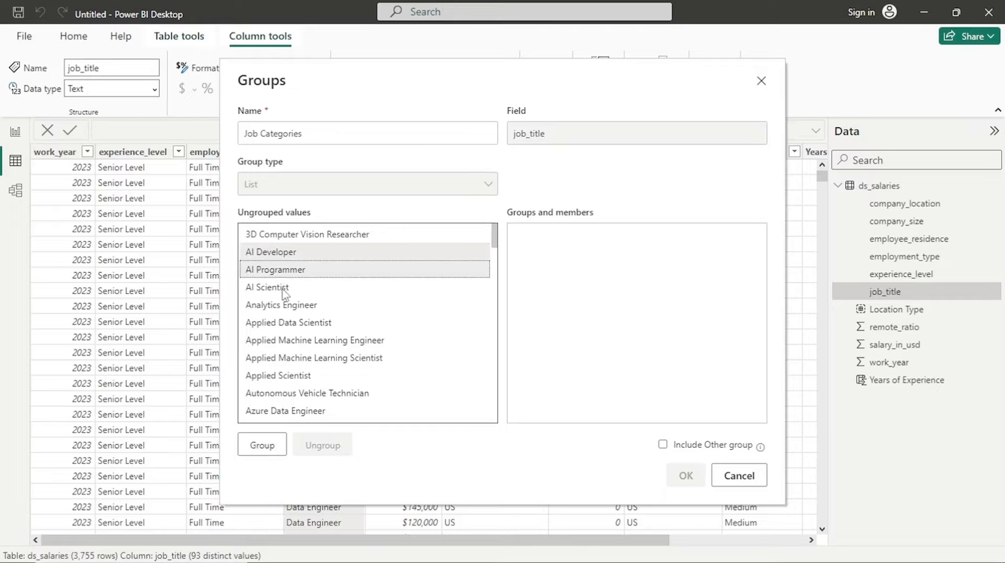
ctrl+click(282, 341)
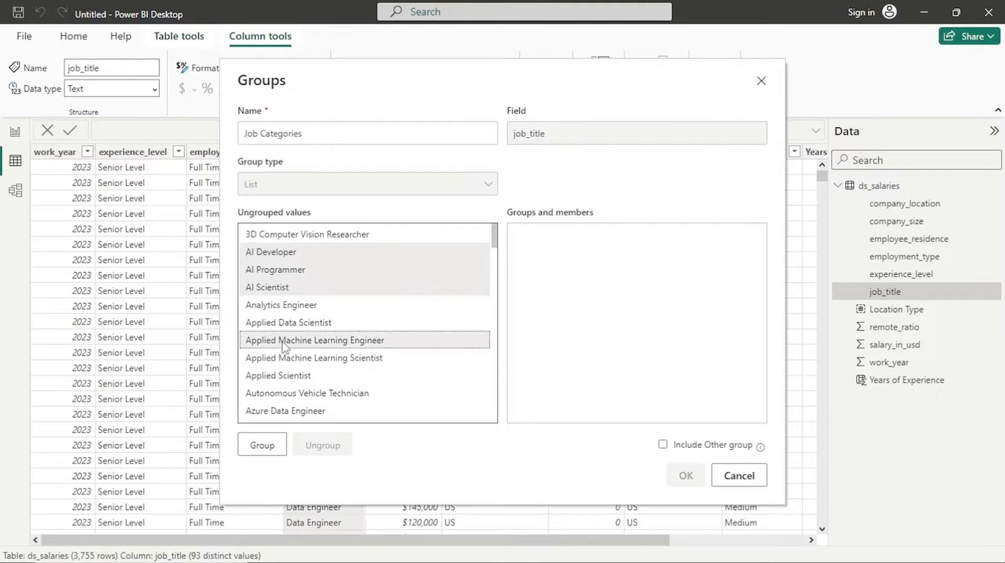
ctrl+click(287, 359)
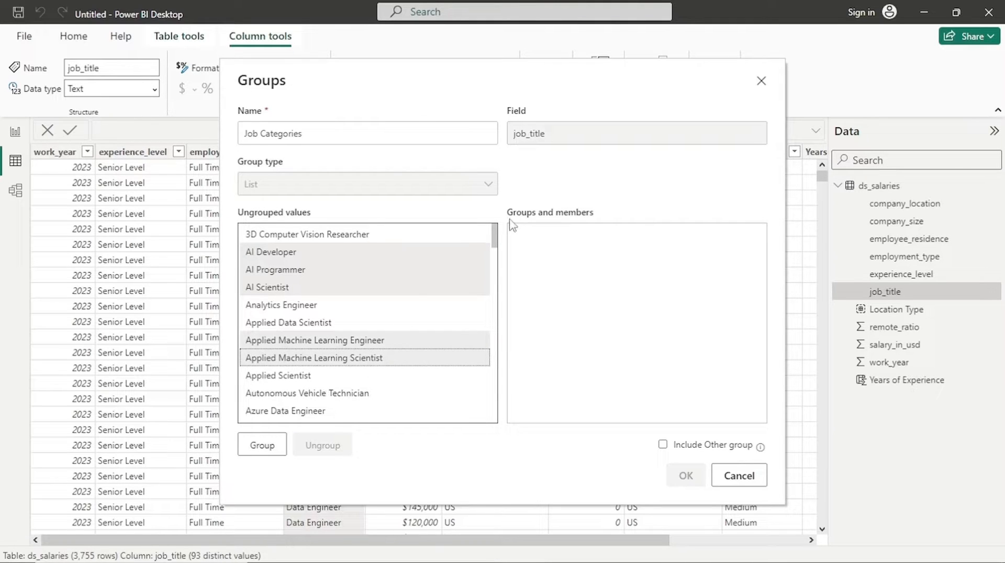
drag(495, 243, 493, 374)
ctrl+click(291, 275)
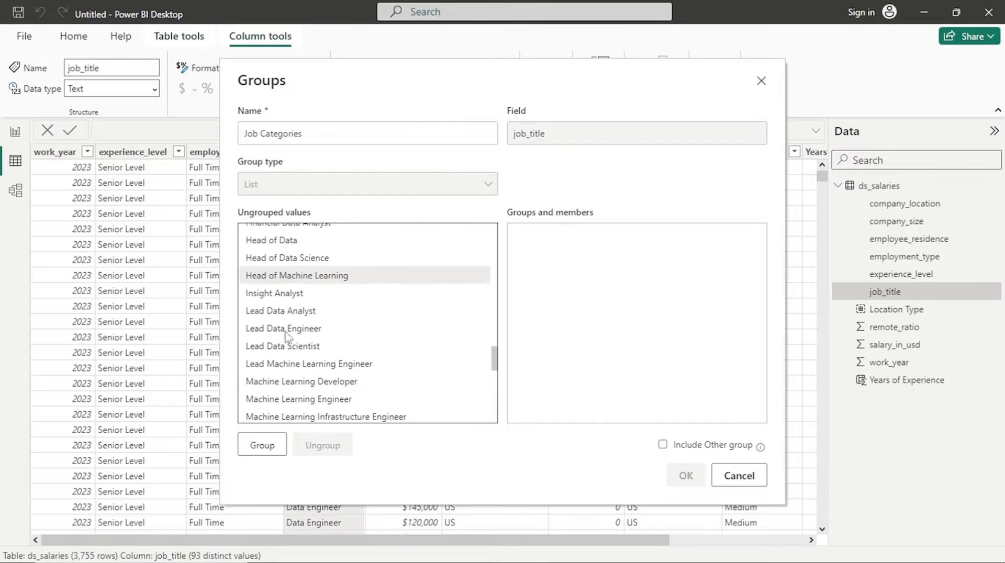
ctrl+click(289, 363)
ctrl+click(291, 381)
ctrl+click(293, 398)
ctrl+click(295, 417)
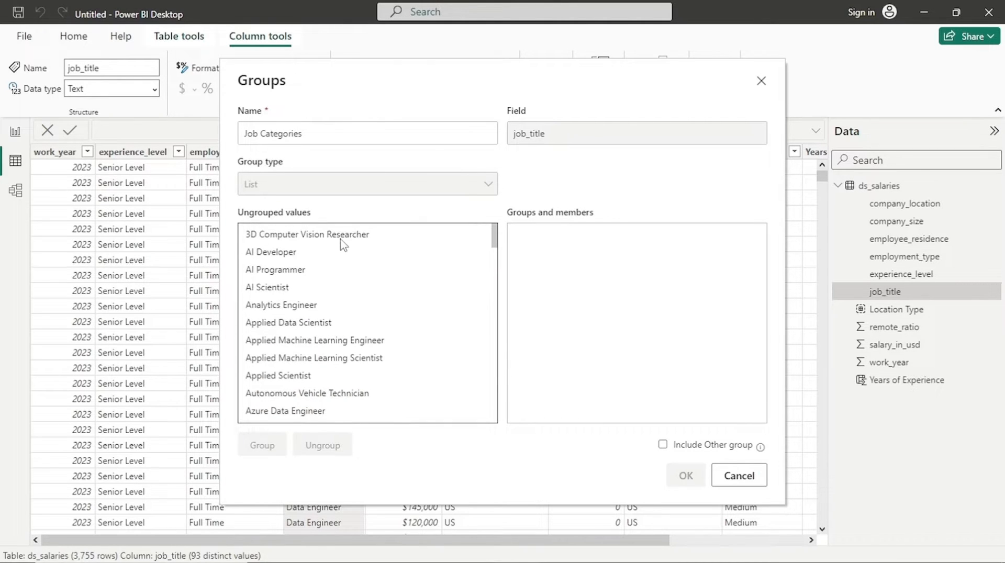
Group the AI, machine learning, ML and MLOps job titles and name the group "AI & ML".
click(286, 252)
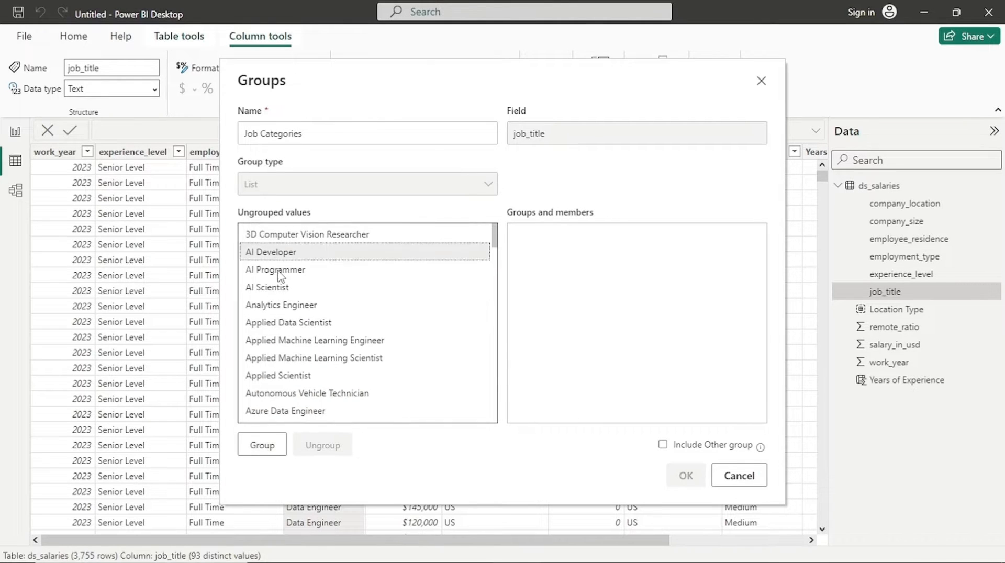
ctrl+click(278, 271)
ctrl+click(281, 288)
ctrl+click(374, 341)
ctrl+click(379, 358)
drag(494, 244, 495, 394)
ctrl+click(303, 354)
ctrl+click(303, 381)
ctrl+click(303, 400)
ctrl+click(303, 417)
ctrl+click(303, 345)
ctrl+click(303, 379)
ctrl+click(303, 398)
ctrl+click(303, 416)
ctrl+click(303, 348)
ctrl+click(272, 369)
ctrl+click(267, 308)
ctrl+click(367, 294)
click(262, 445)
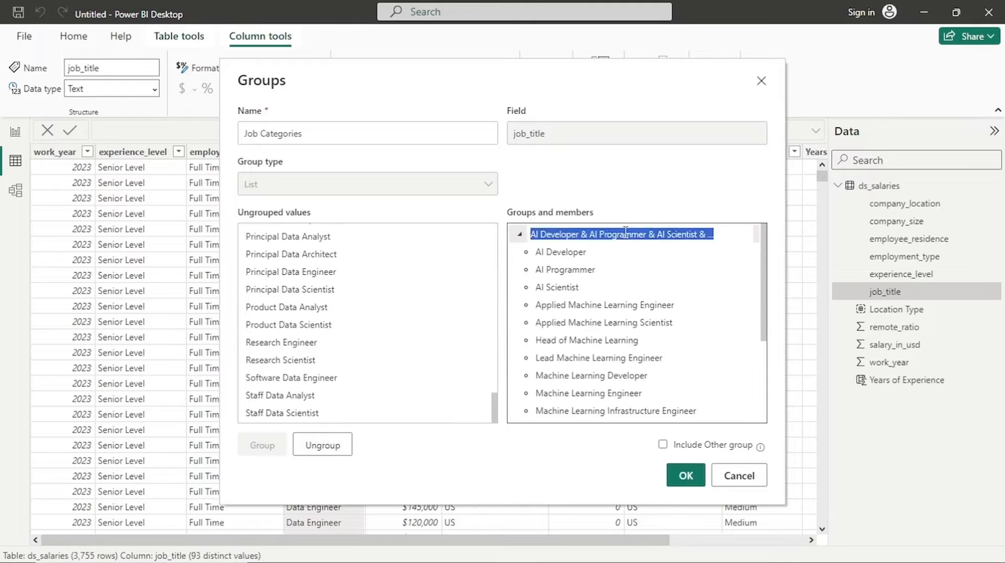
text(AI & ML)
key(Return)
Group the data-related engineer titles, including Analytics, Azure Data, ETL, NLP and Research Engineer, and name the group "Data Engineers".
scroll(298, 289, up, 15)
ctrl+click(304, 323)
ctrl+click(304, 376)
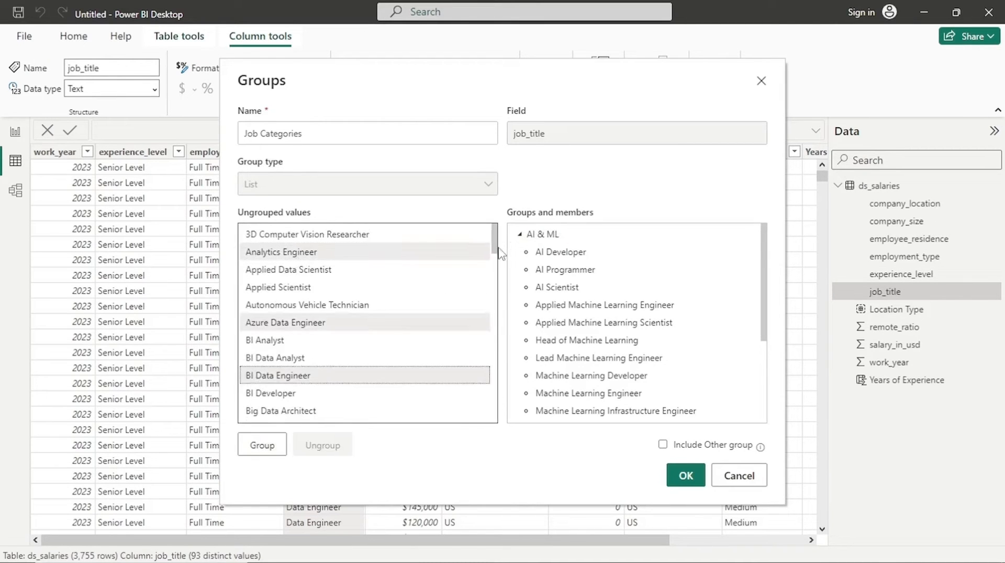
ctrl+click(304, 316)
ctrl+click(306, 352)
drag(496, 249, 495, 399)
ctrl+click(306, 386)
ctrl+click(306, 404)
ctrl+click(291, 334)
ctrl+click(291, 352)
ctrl+click(301, 306)
ctrl+click(305, 409)
ctrl+click(278, 297)
ctrl+click(339, 412)
ctrl+click(319, 363)
ctrl+click(293, 393)
ctrl+click(293, 346)
ctrl+click(293, 269)
ctrl+click(294, 340)
ctrl+click(293, 411)
click(262, 445)
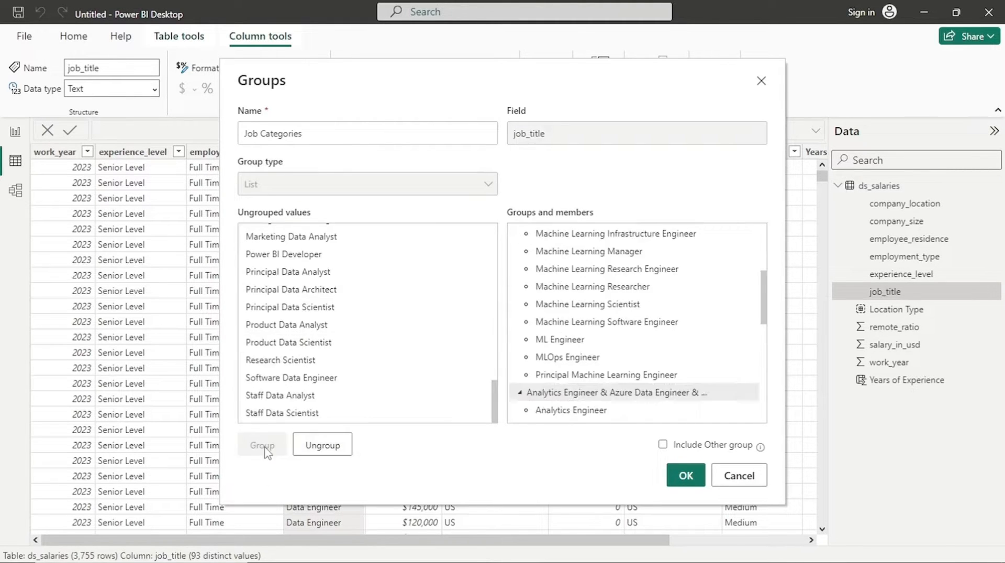
text(Data Engineers)
Group the data science and scientist titles, including Applied Scientist and Data Science Consultant, and name the group "Data Scientists".
click(285, 252)
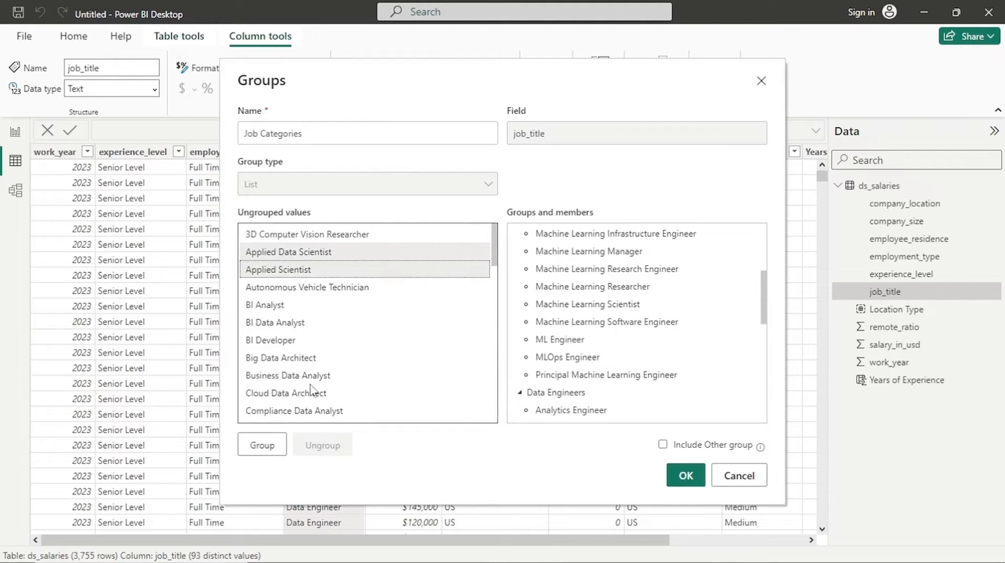
drag(494, 242, 496, 293)
click(288, 396)
drag(287, 398, 286, 321)
ctrl+click(288, 334)
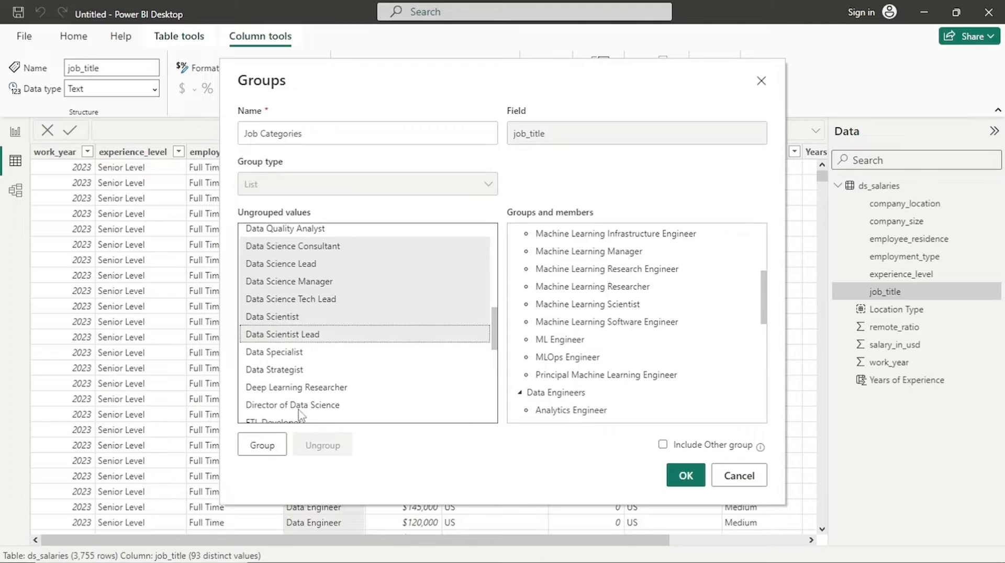
ctrl+click(303, 406)
drag(496, 334, 496, 372)
ctrl+click(324, 361)
ctrl+click(314, 323)
drag(496, 367, 497, 326)
ctrl+click(328, 348)
ctrl+click(346, 381)
ctrl+click(382, 400)
ctrl+click(335, 413)
click(254, 449)
double_click(601, 391)
text(Data Scientists)
Group the analyst and data analytics titles, from BI Analyst to Staff Data Analyst, and name the group "Data Analysts".
click(324, 344)
click(277, 270)
ctrl+click(275, 286)
ctrl+click(324, 344)
ctrl+click(313, 376)
ctrl+click(301, 393)
ctrl+click(309, 412)
ctrl+click(335, 339)
ctrl+click(336, 358)
ctrl+click(337, 375)
scroll(293, 411, down, 3)
ctrl+click(275, 325)
ctrl+click(280, 344)
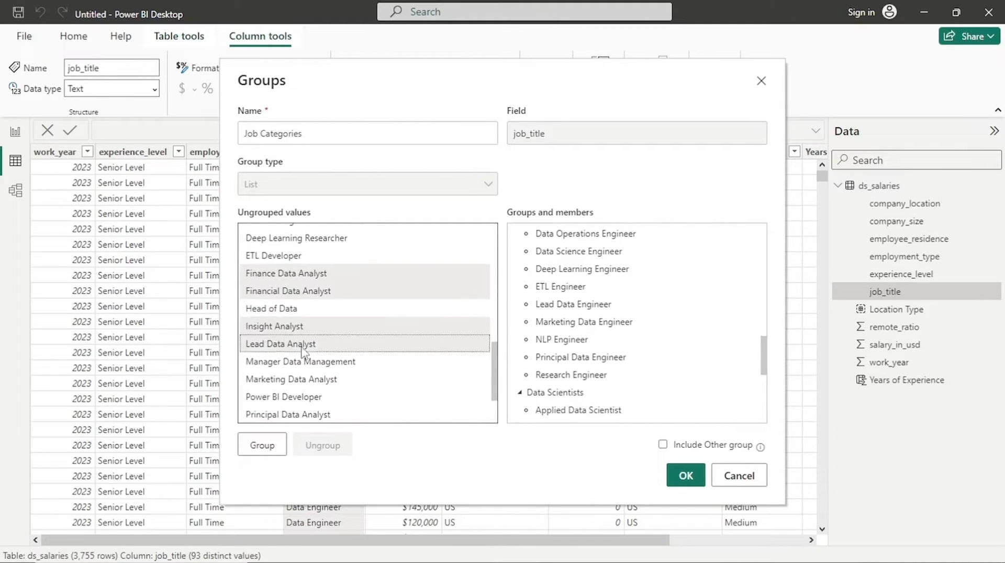
ctrl+click(291, 379)
scroll(291, 379, down, 2)
ctrl+click(288, 342)
ctrl+click(286, 377)
ctrl+click(280, 413)
click(262, 445)
text(Data Analysts)
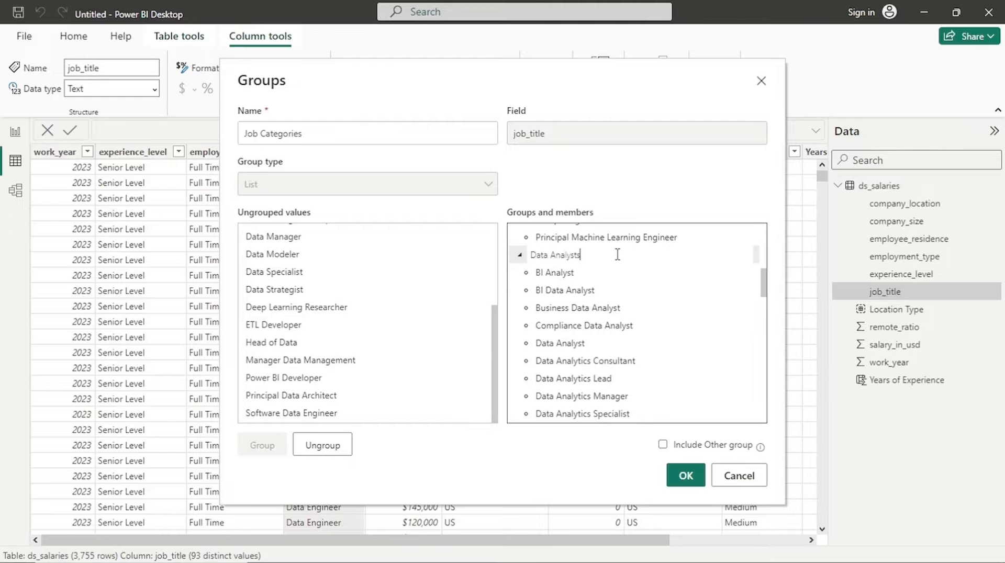
key(Return)
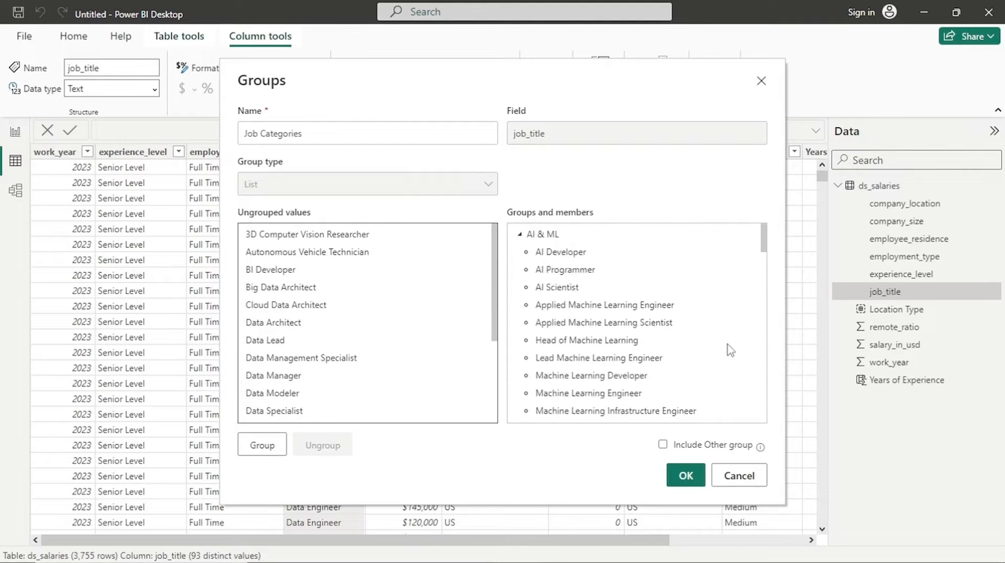
Ungroup the Data Engineers group and regroup its titles together with Software Data Engineer as "Data Engineers".
scroll(727, 347, down, 10)
click(555, 321)
click(323, 445)
scroll(484, 356, down, 5)
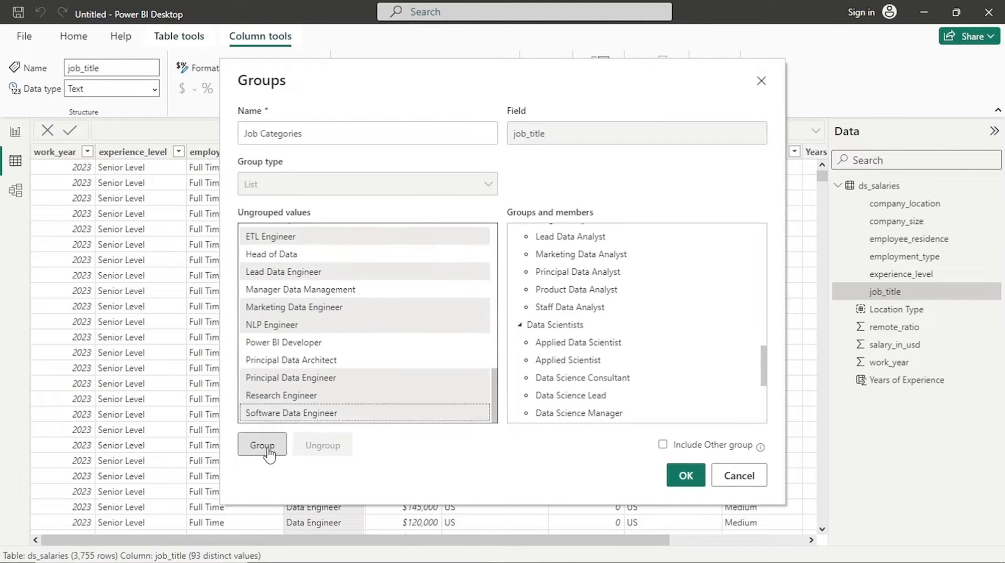
click(262, 445)
text(Data Engineers)
key(Return)
Group all remaining ungrouped job titles as "Others" and create the Job Categories grouping.
key(ctrl+a)
click(262, 445)
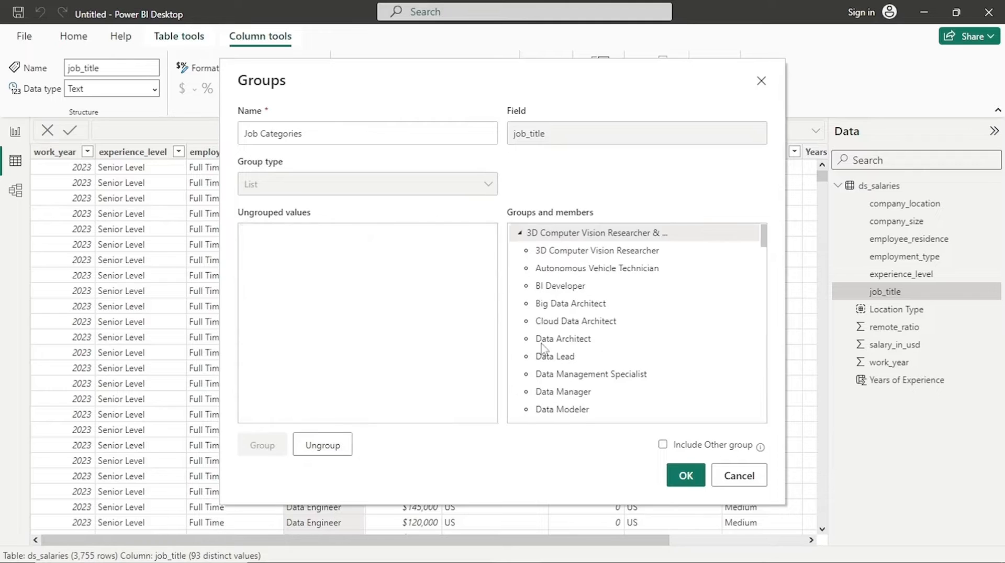
text(Others)
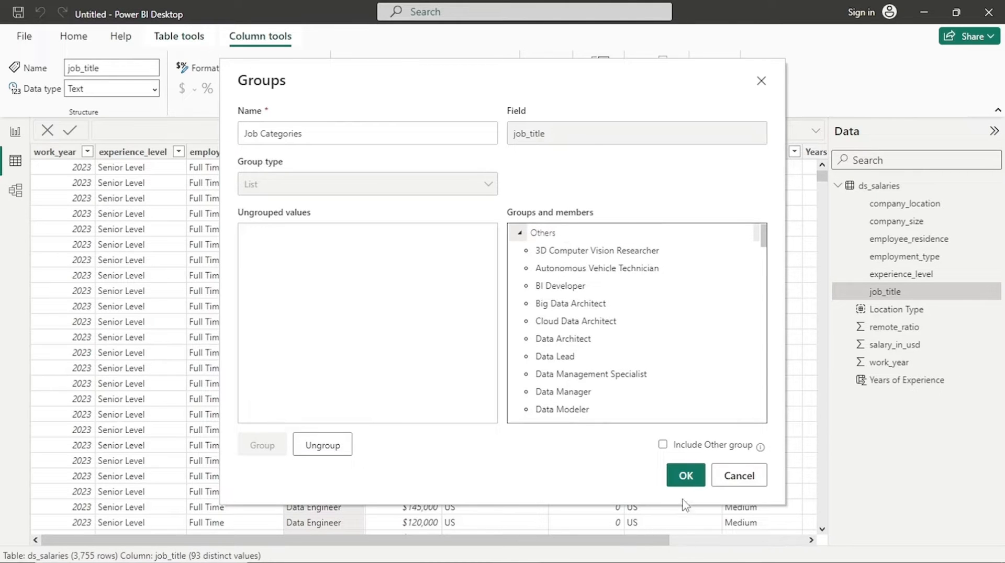
click(683, 477)
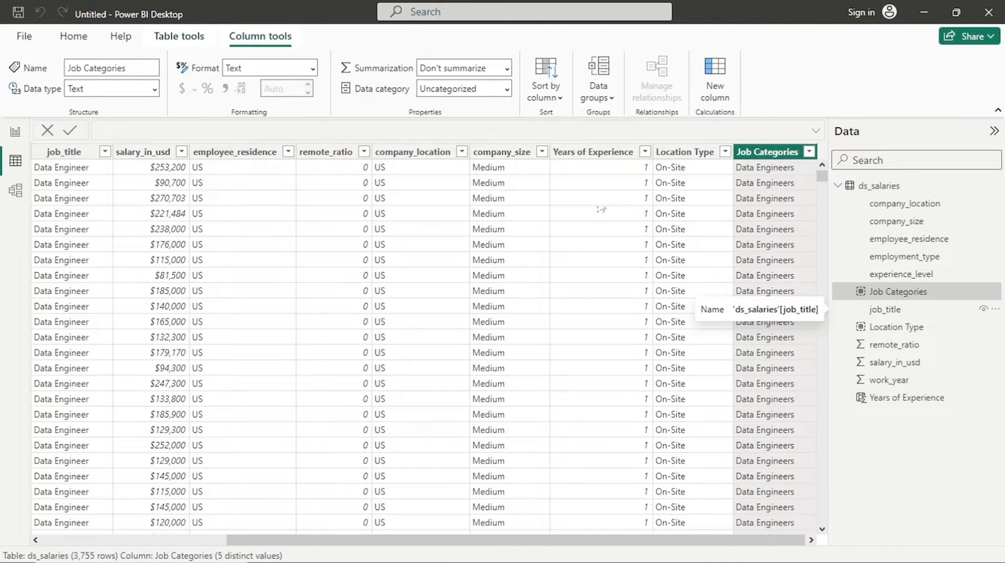
In the report view, create the measure Avg Salary = AVERAGE(ds_salaries[salary_in_usd]).
click(16, 136)
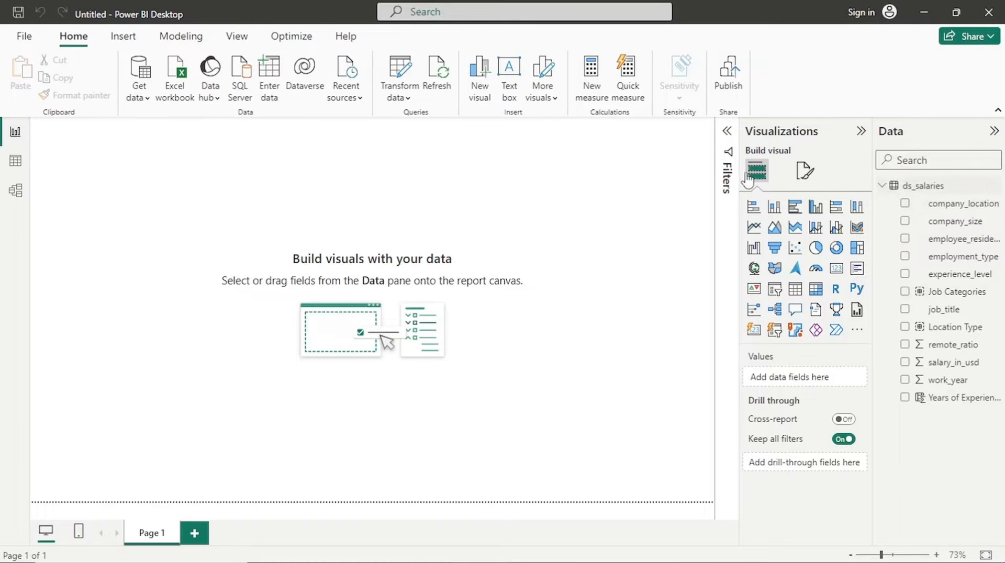
click(591, 76)
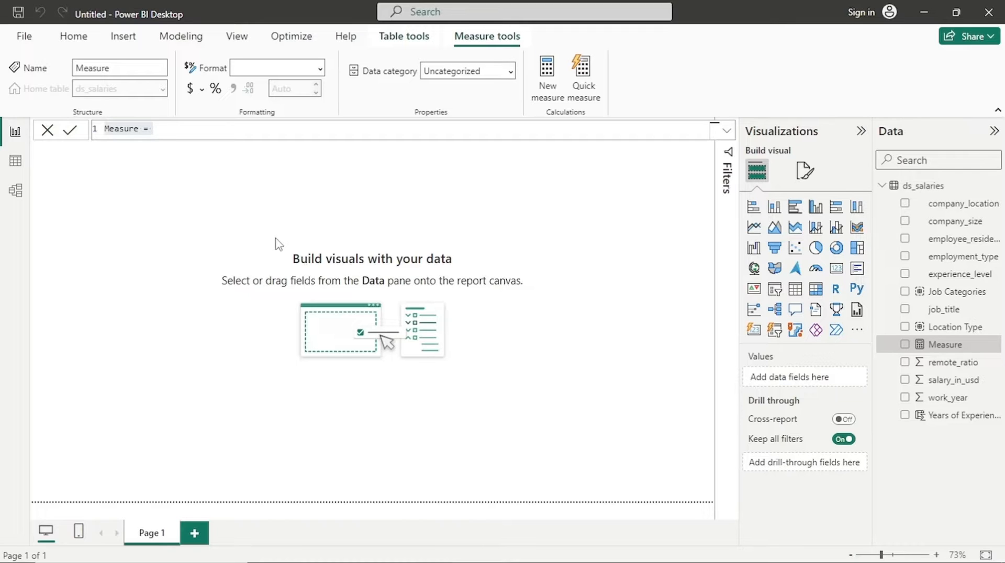
text(Ave)
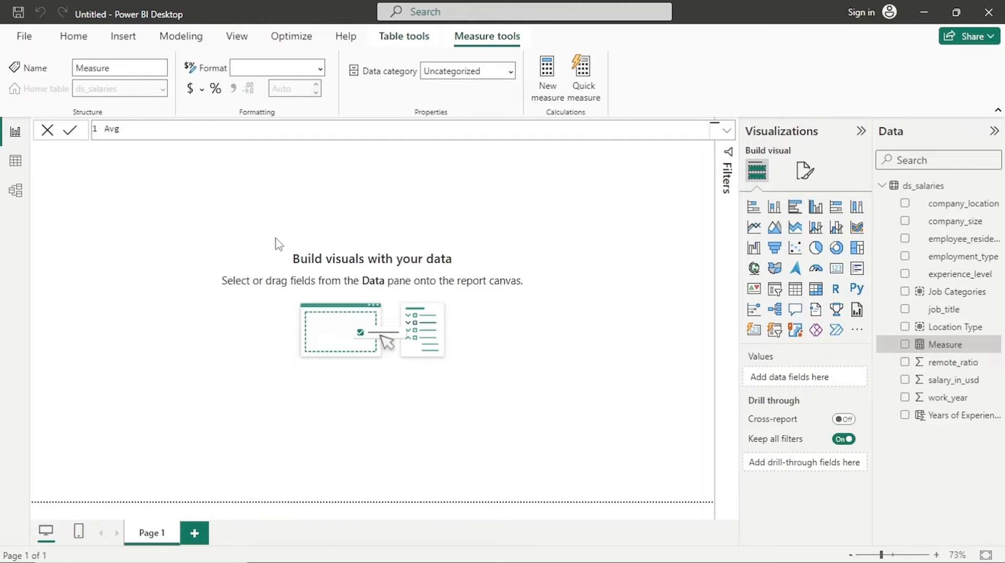
text( Salary = Avera)
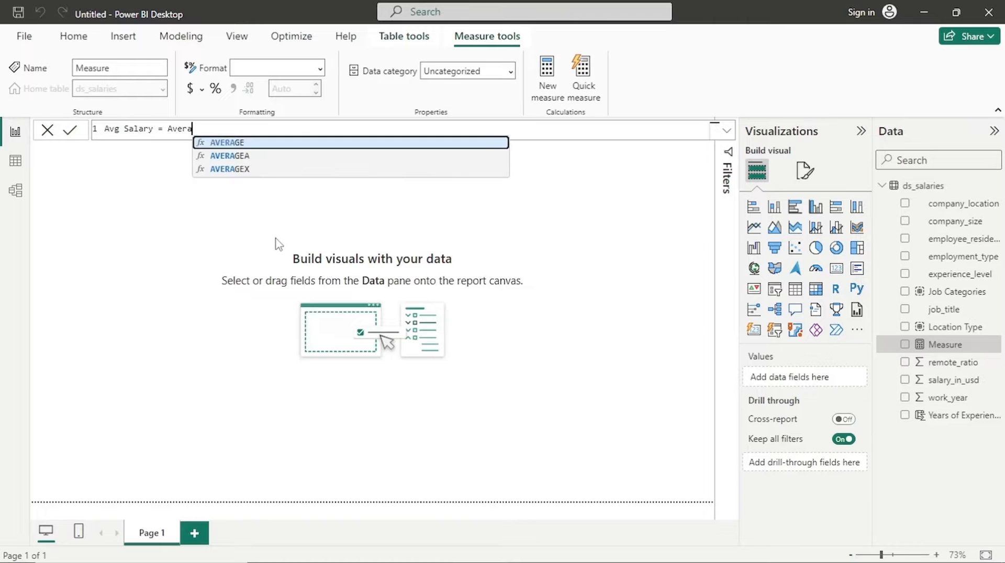
click(249, 145)
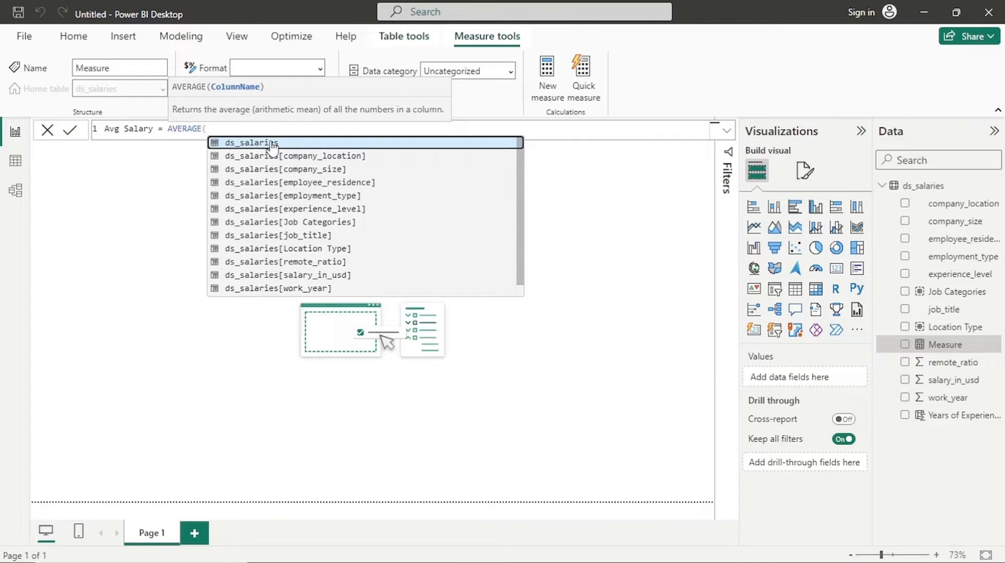
click(308, 275)
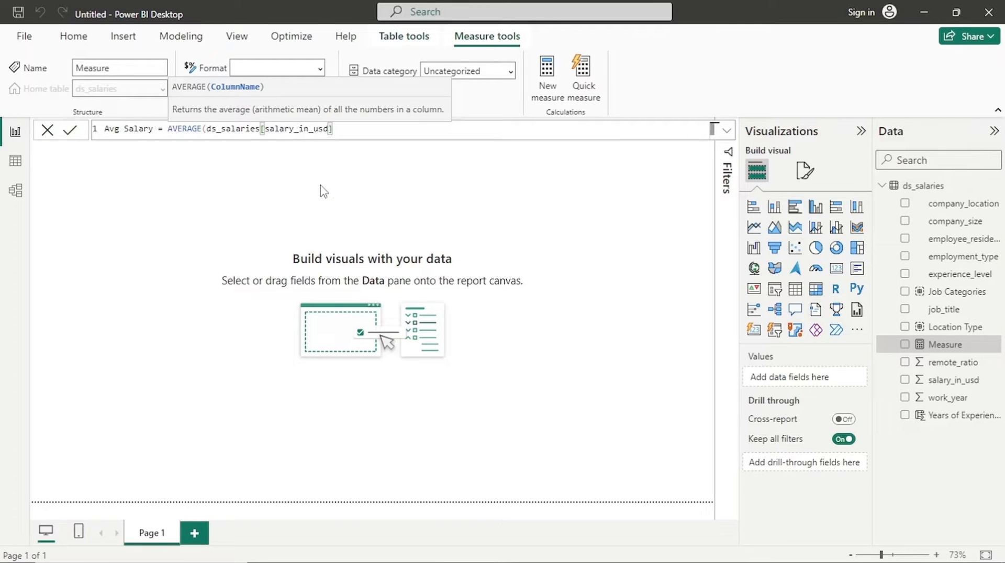
key(Return)
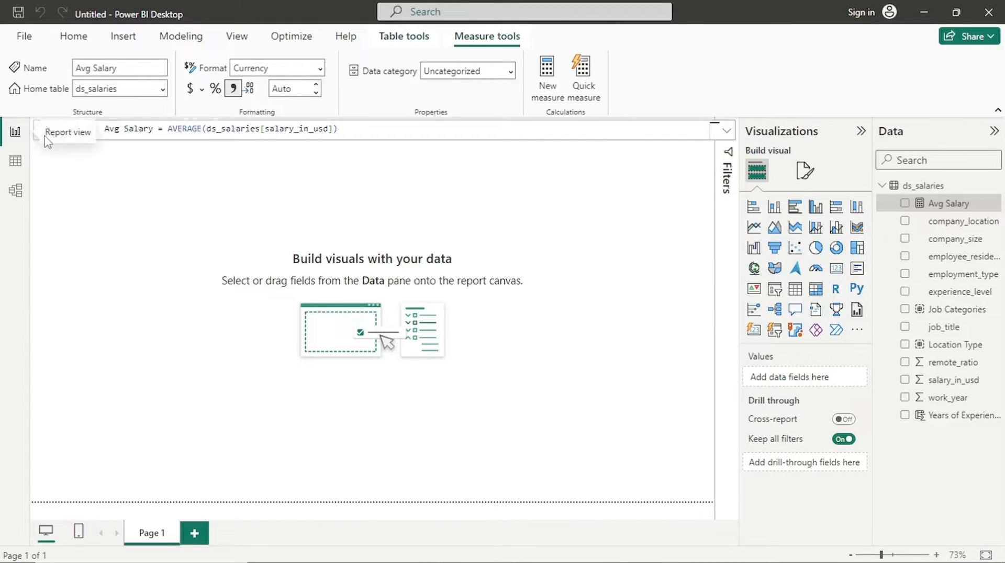
Create the measure Min Salary = MIN([salary_in_usd]) in the ds_salaries table.
click(549, 81)
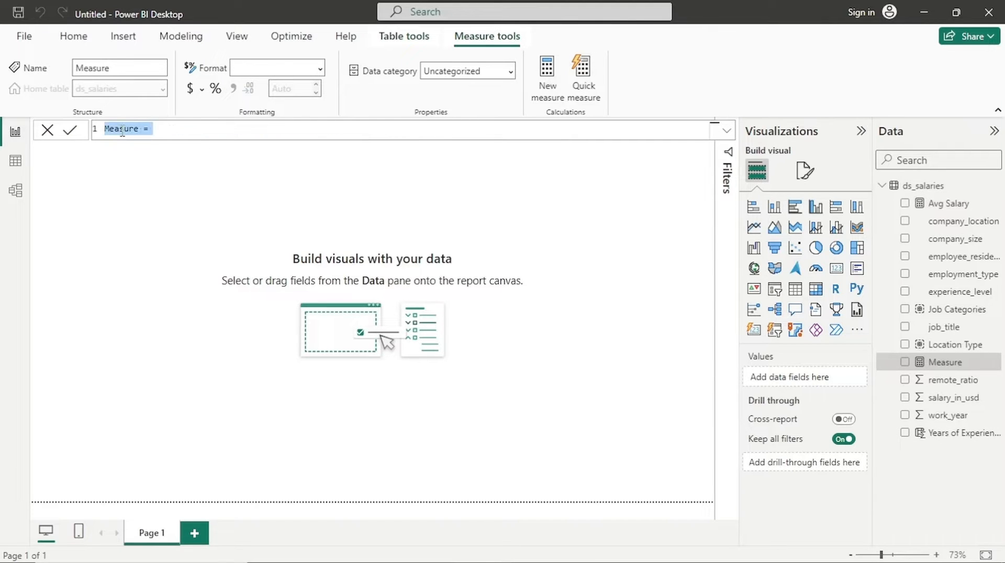
text(Min)
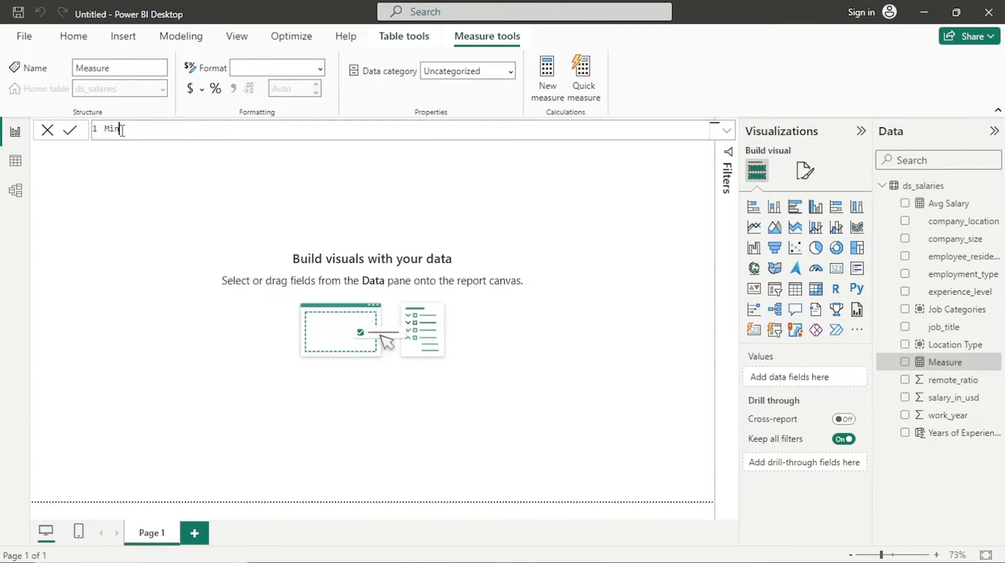
text( Salary = min)
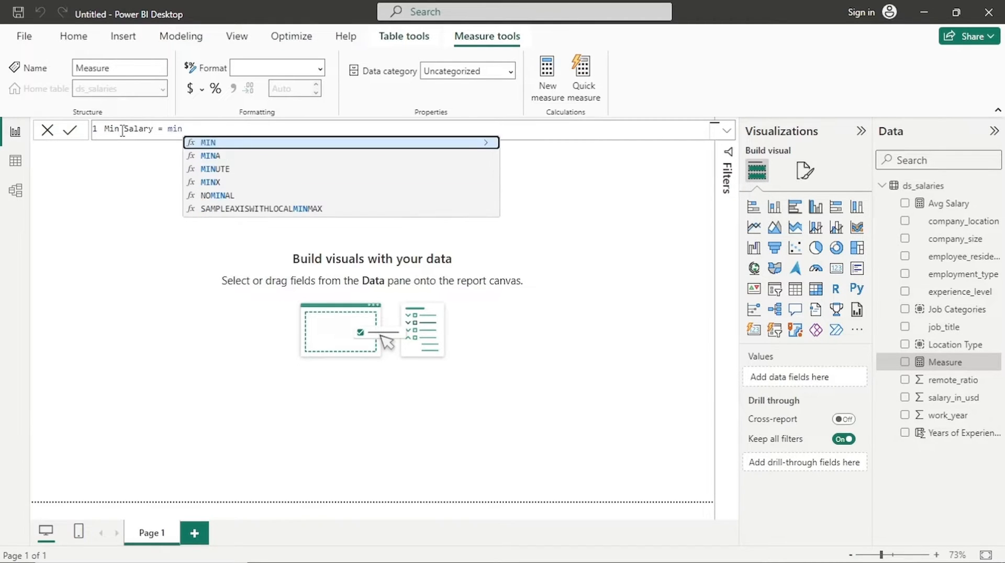
click(236, 142)
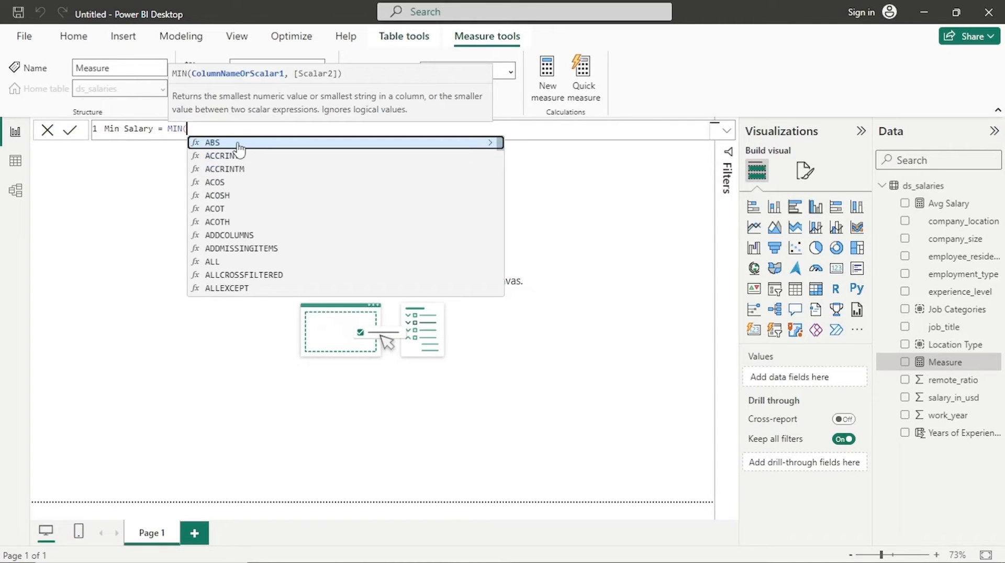
text(d)
key(BackSpace)
text([)
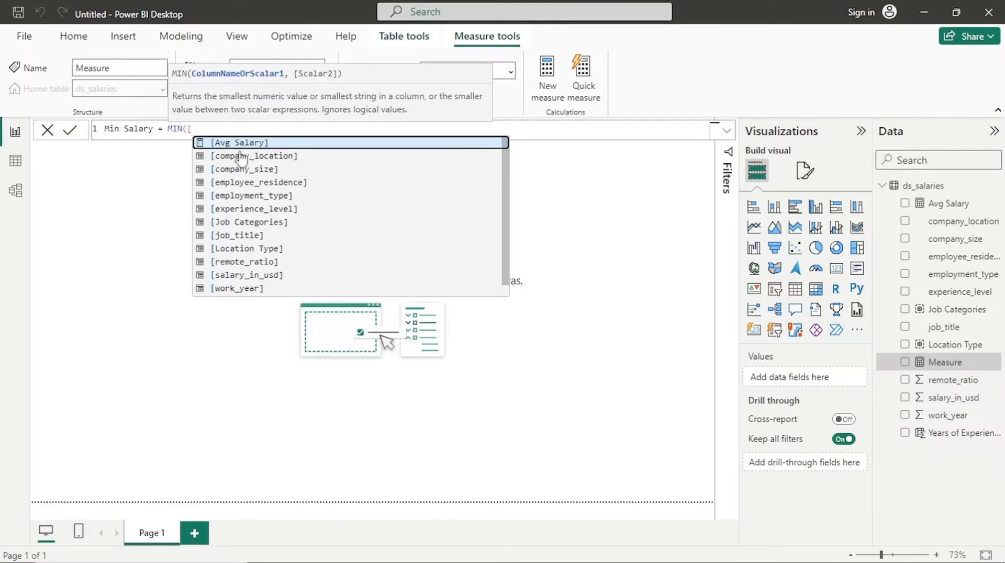
click(266, 276)
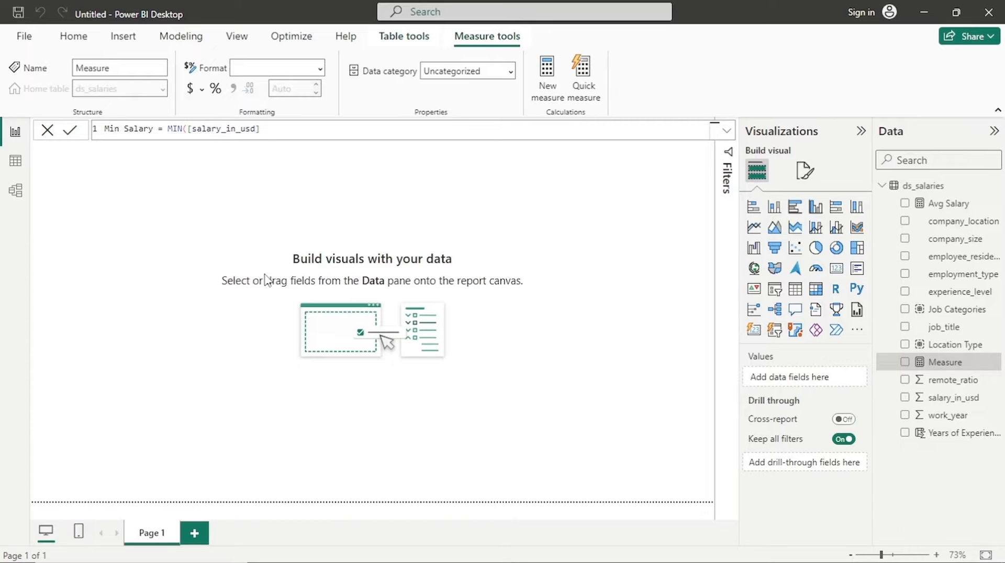
key(Return)
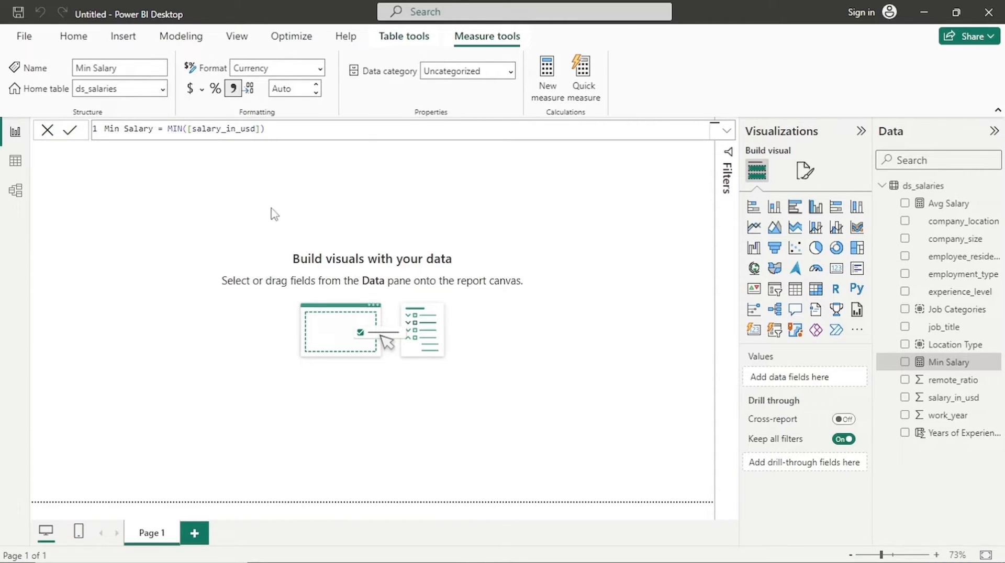
Create the measure Max Salary = MAX([salary_in_usd]) in the ds_salaries table.
click(547, 73)
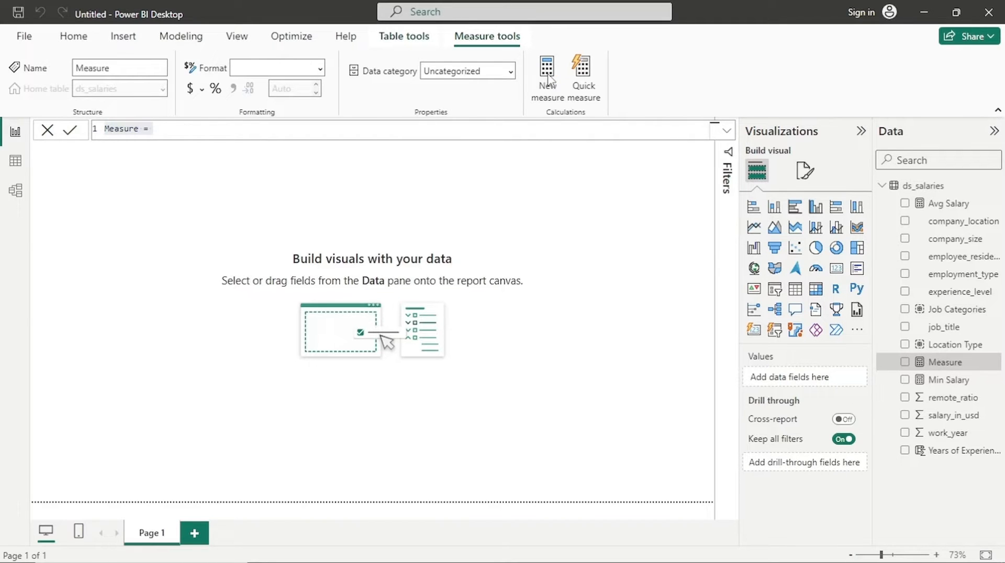
text(Salary)
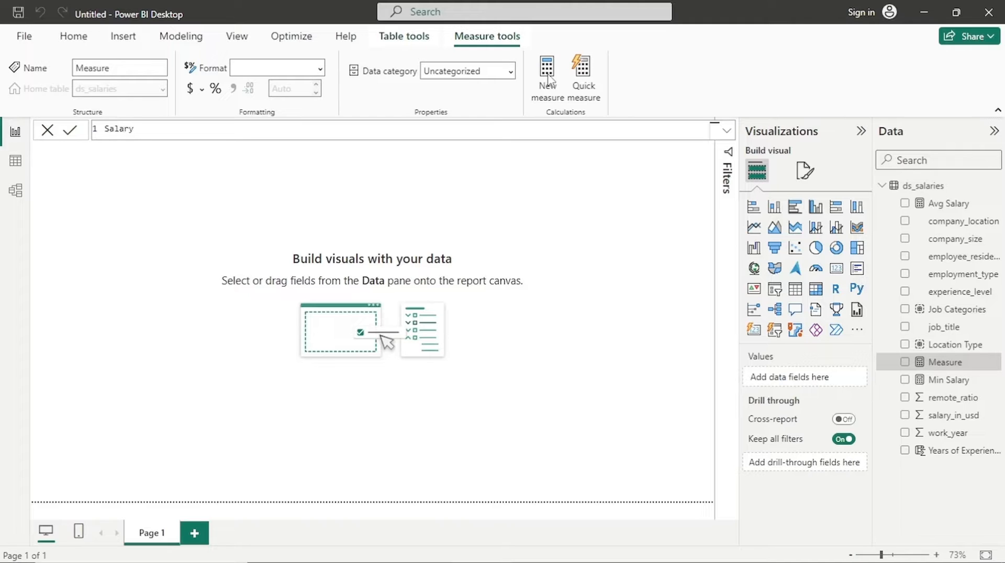
key(BackSpace)
key(BackSpace)
key(BackSpace)
key(BackSpace)
key(BackSpace)
key(BackSpace)
text(Max Salary = max)
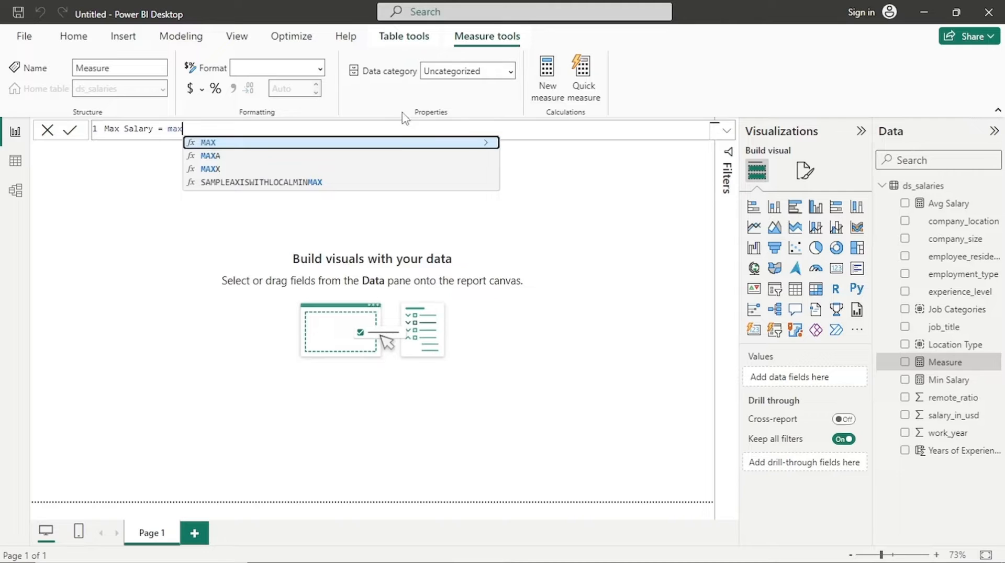
click(397, 143)
text([)
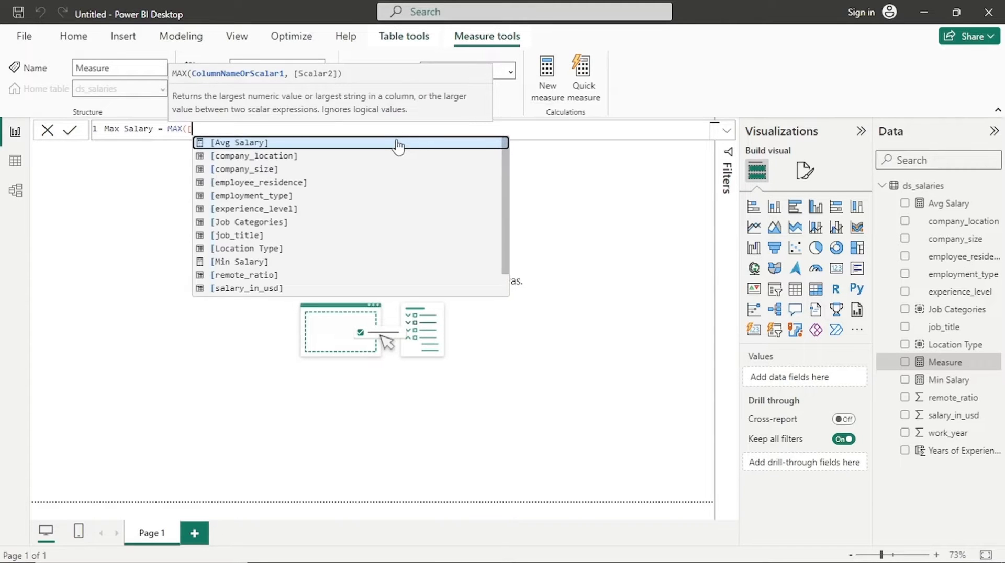
click(272, 288)
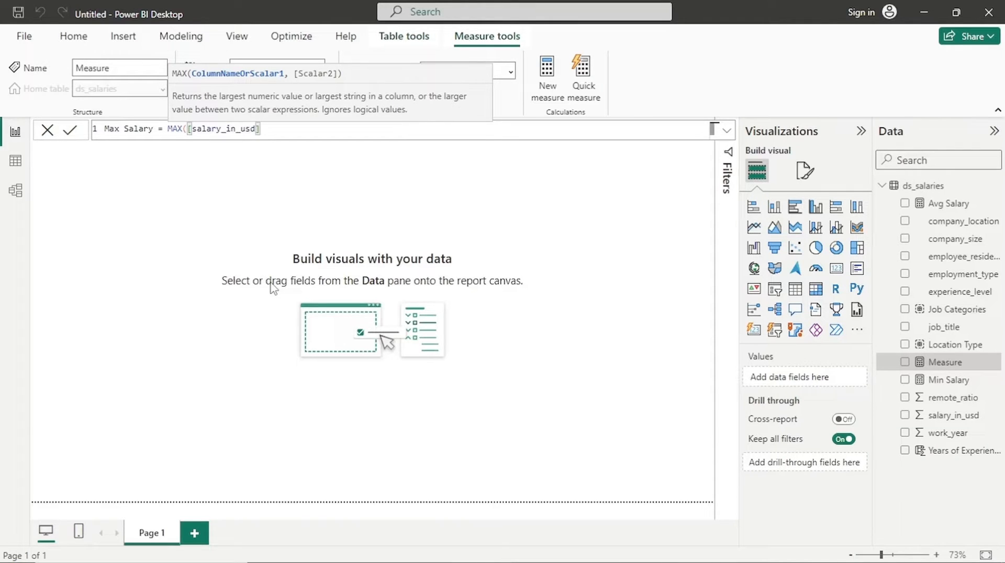
text())
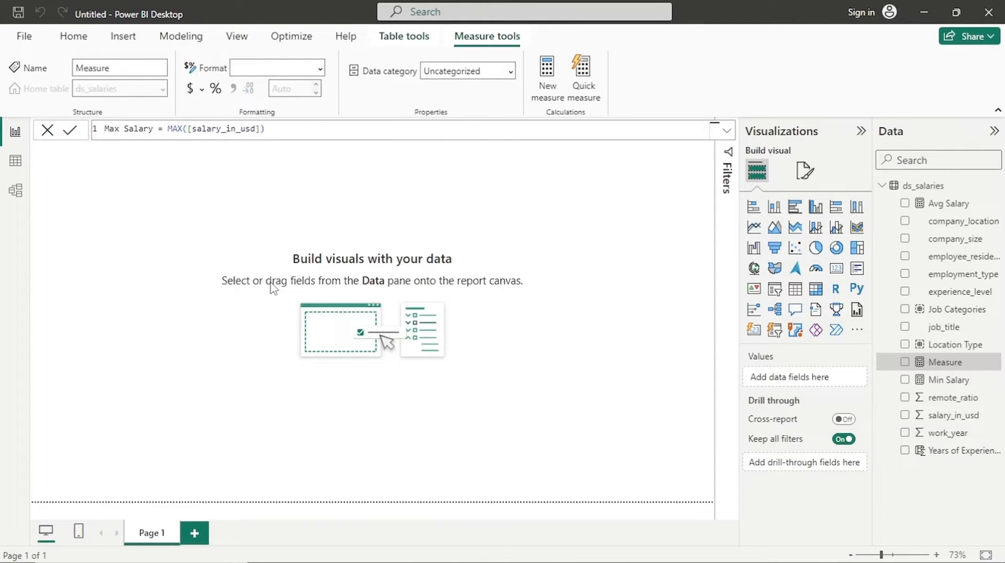
key(Return)
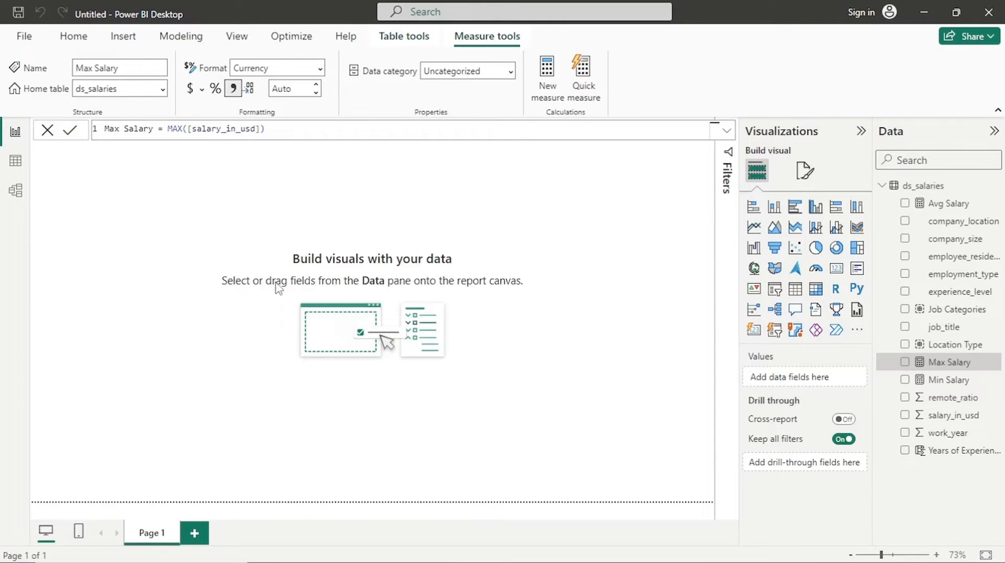
In the table view, set the data category of the employee_residence and company_location columns to Country.
click(17, 169)
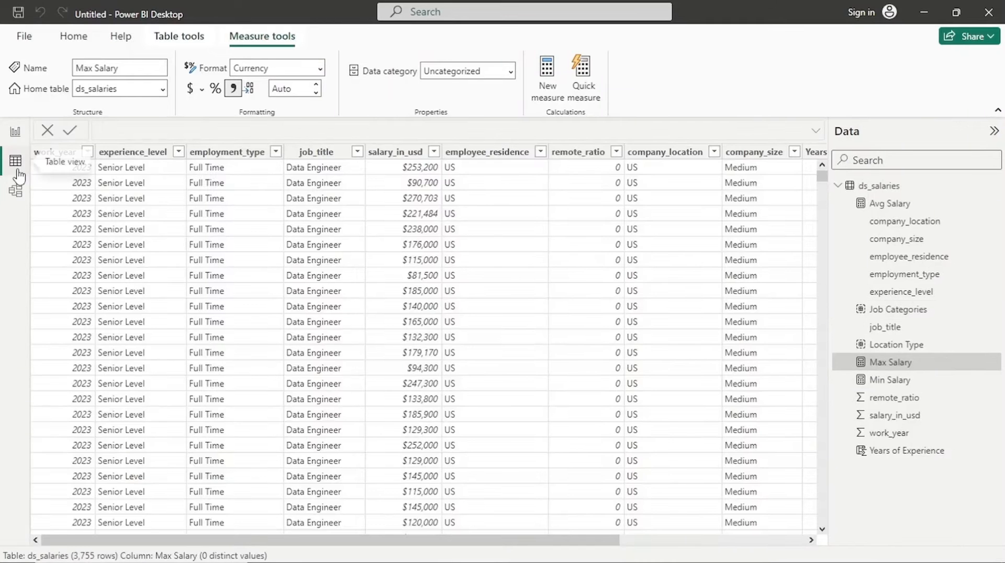
click(477, 159)
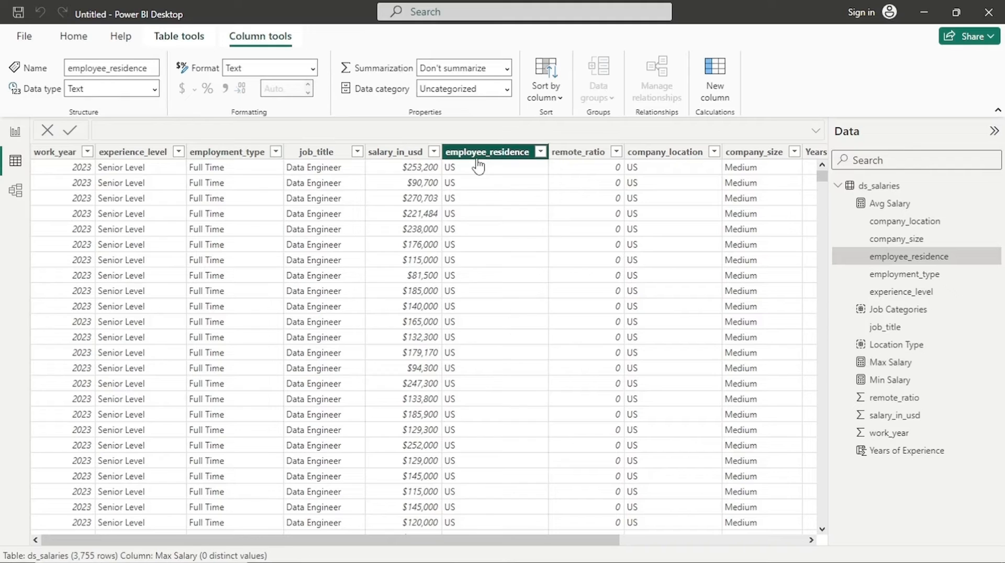
click(507, 89)
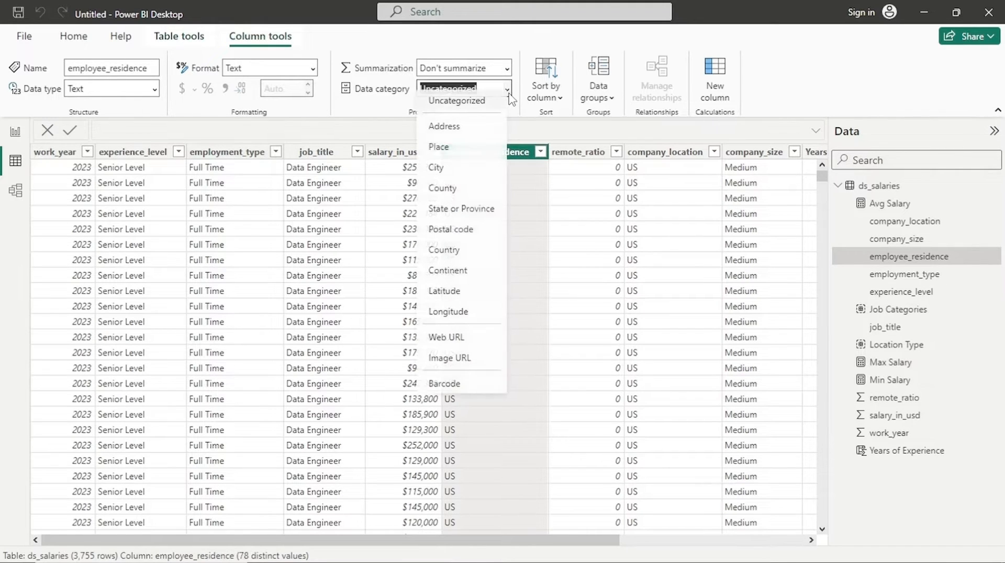
click(453, 266)
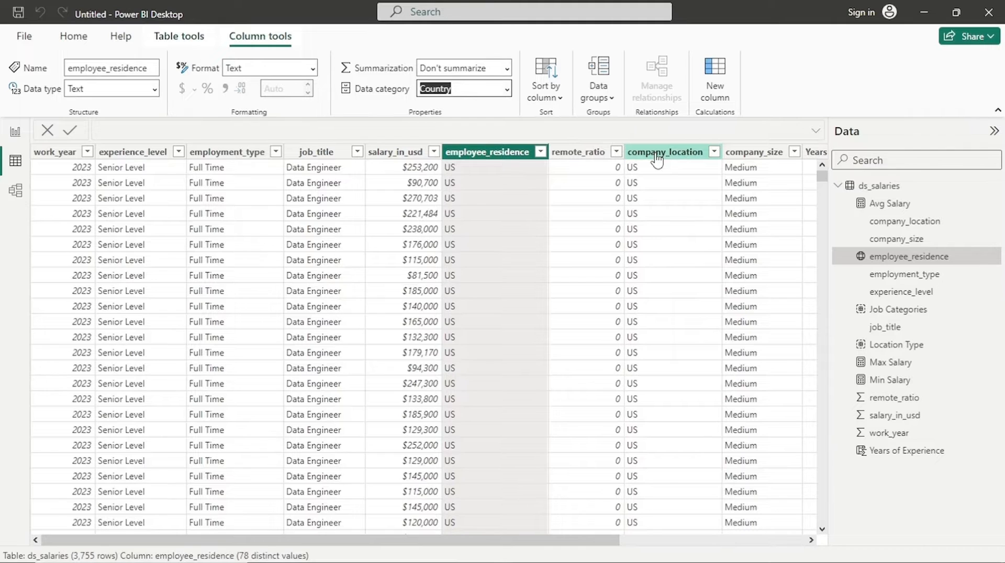
click(658, 153)
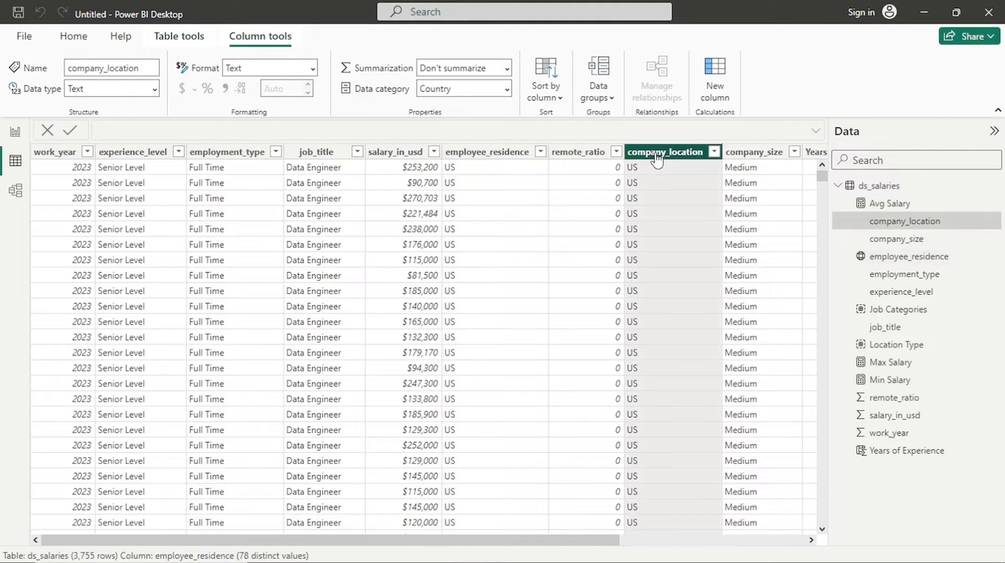
click(507, 89)
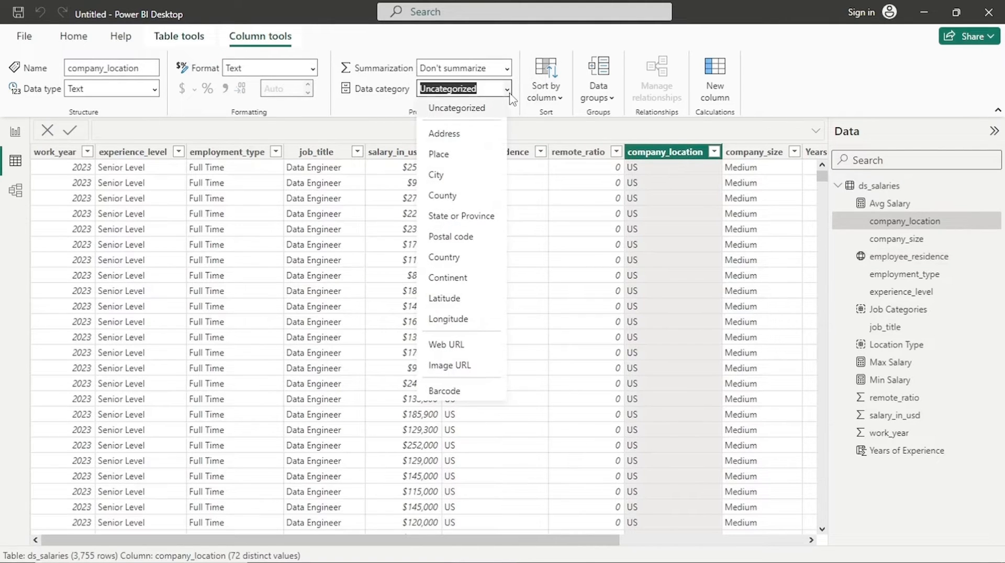
click(459, 257)
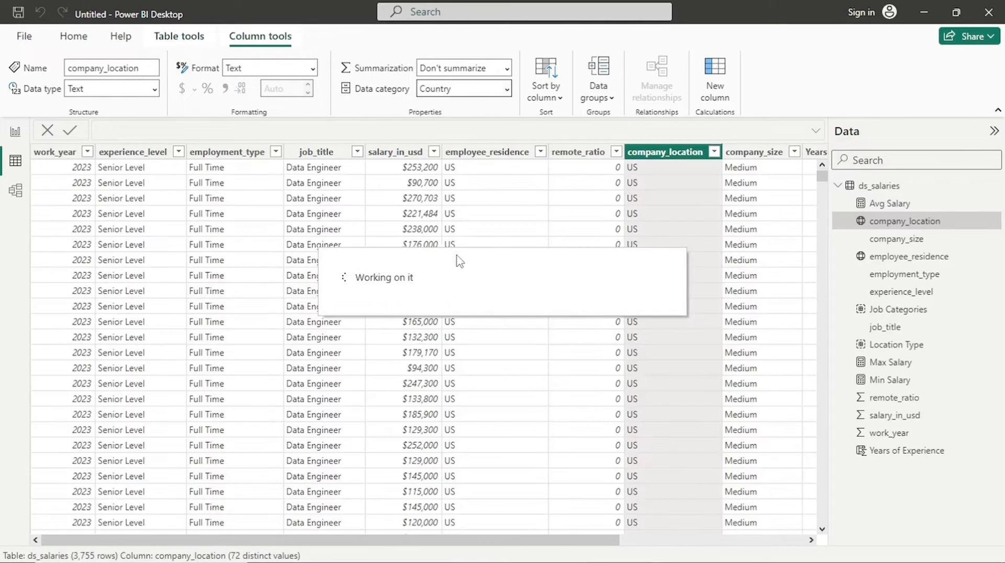
In the report view, set the page's wallpaper color to hex #E5E4E2.
click(14, 137)
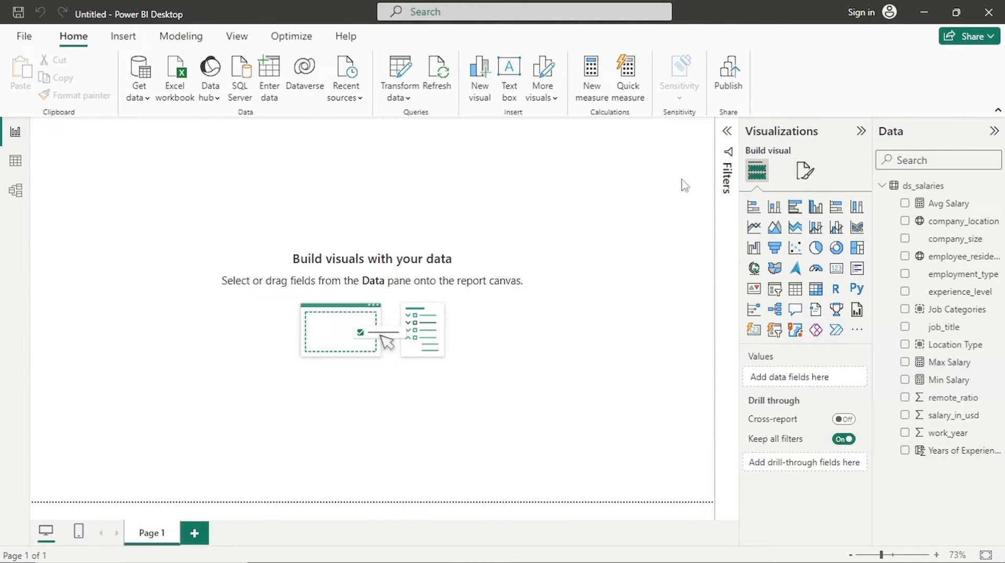
click(806, 172)
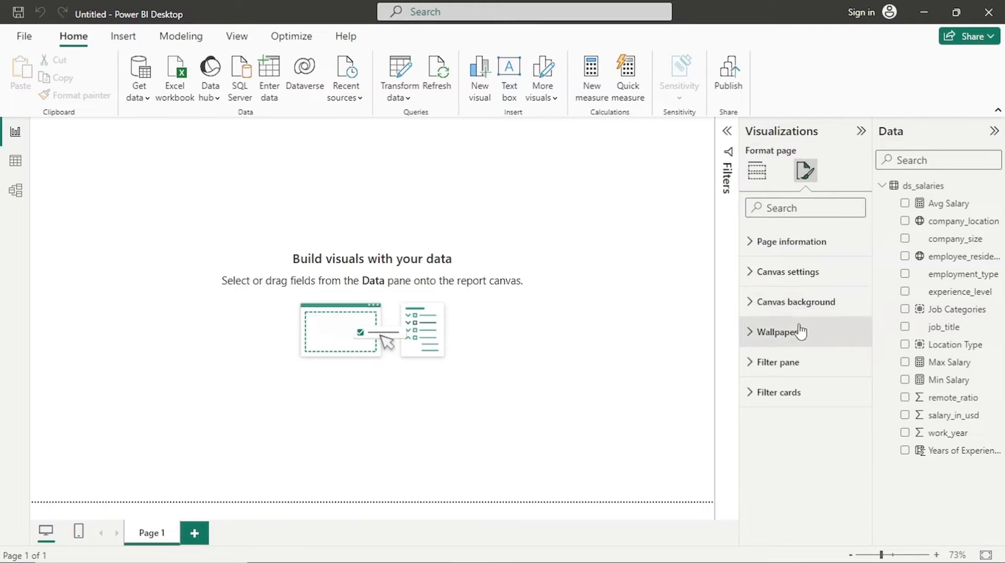
click(800, 332)
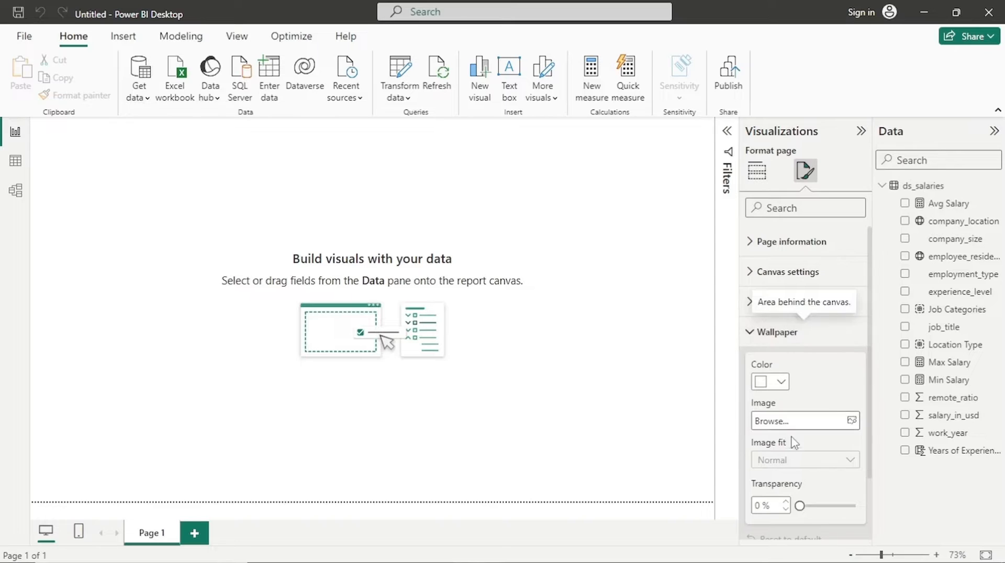
click(781, 383)
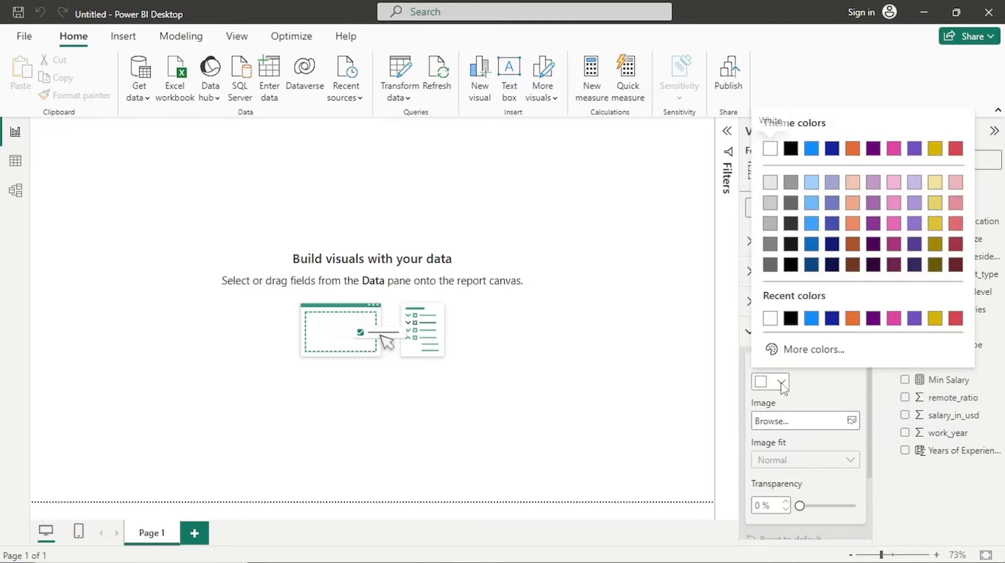
click(813, 350)
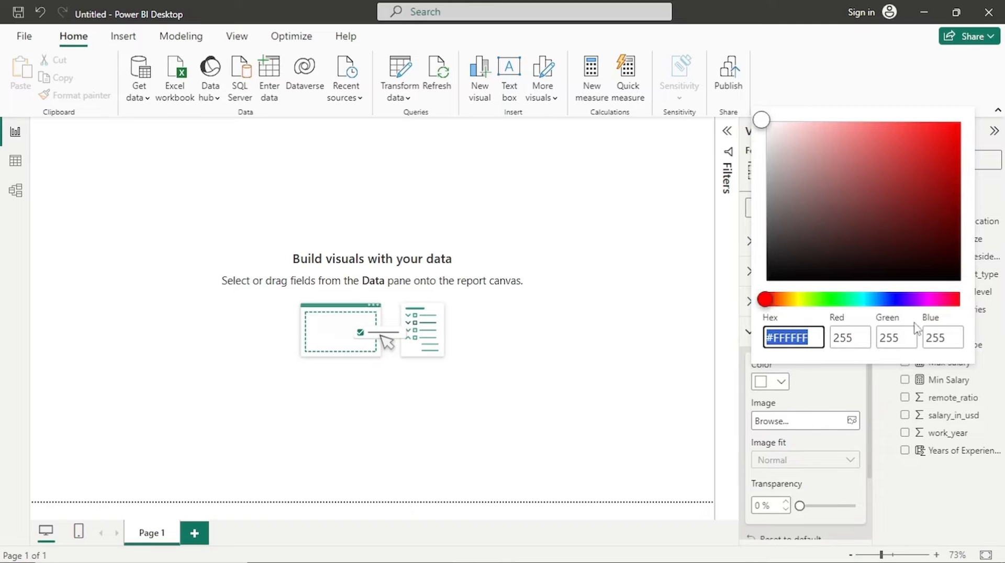
click(811, 340)
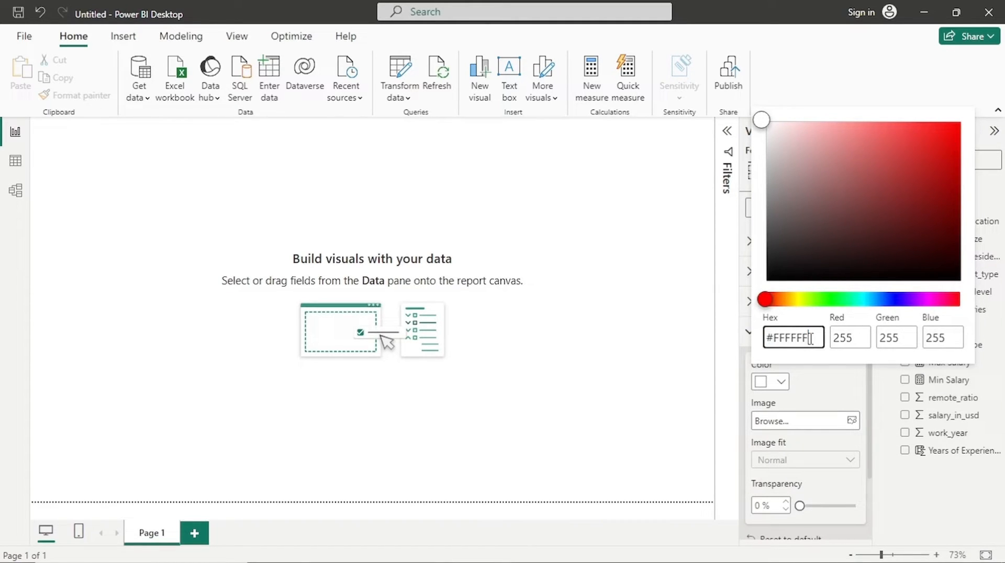
key(BackSpace)
key(BackSpace)
key(BackSpace)
key(BackSpace)
key(BackSpace)
key(BackSpace)
text(E5E4E2)
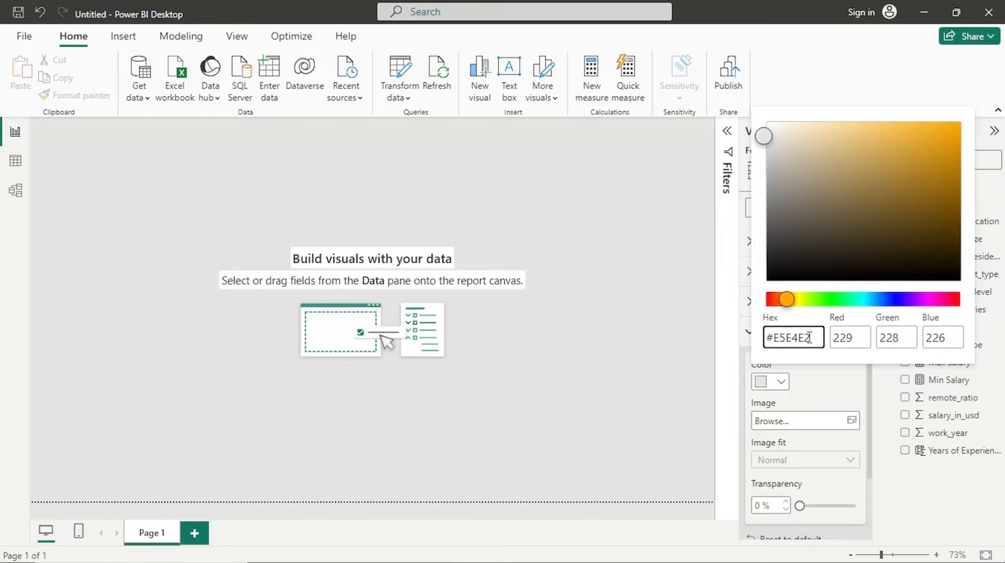
Insert a rounded rectangle and resize it into a thin header banner spanning the full width of the page's upper edge.
click(119, 45)
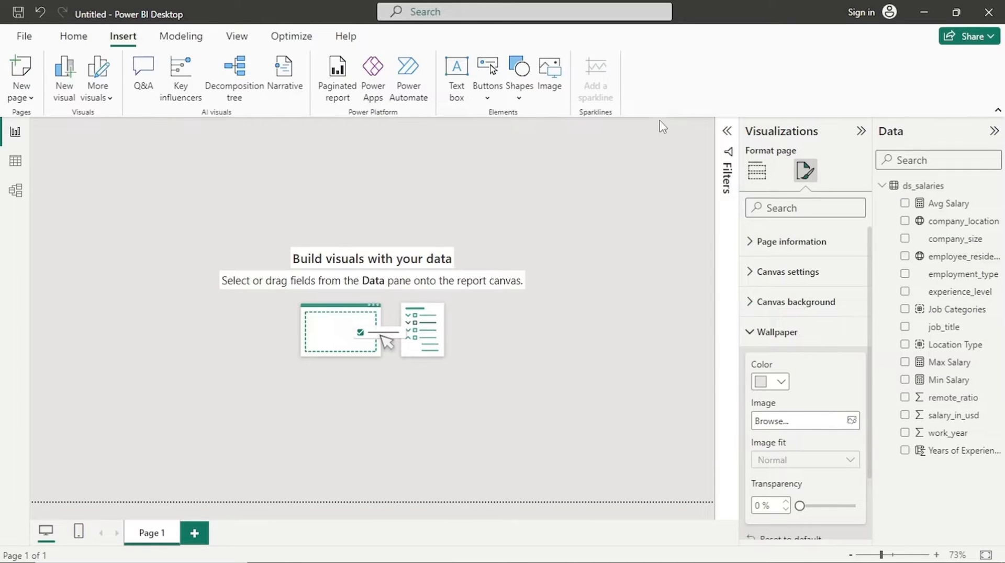
click(518, 89)
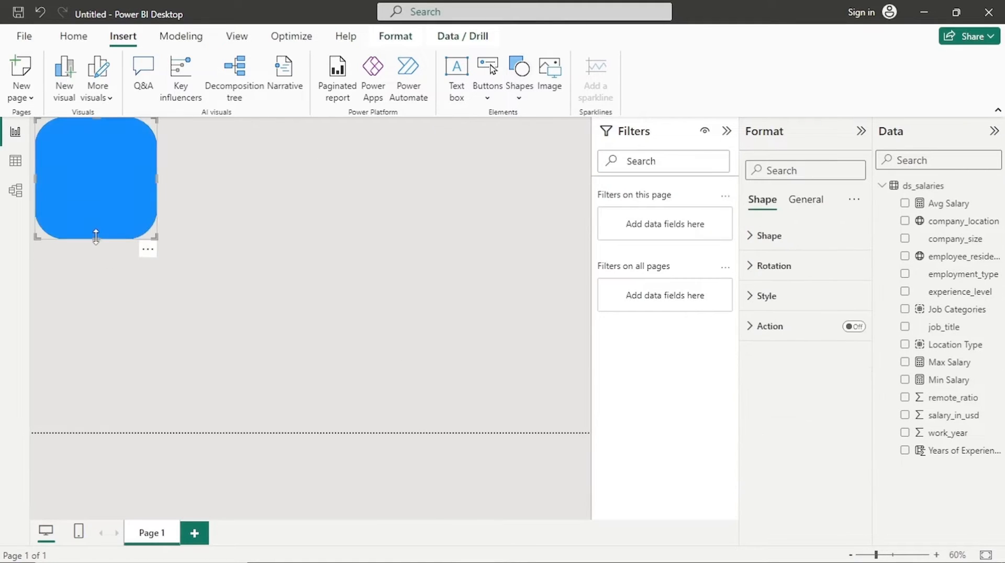
drag(96, 238, 96, 163)
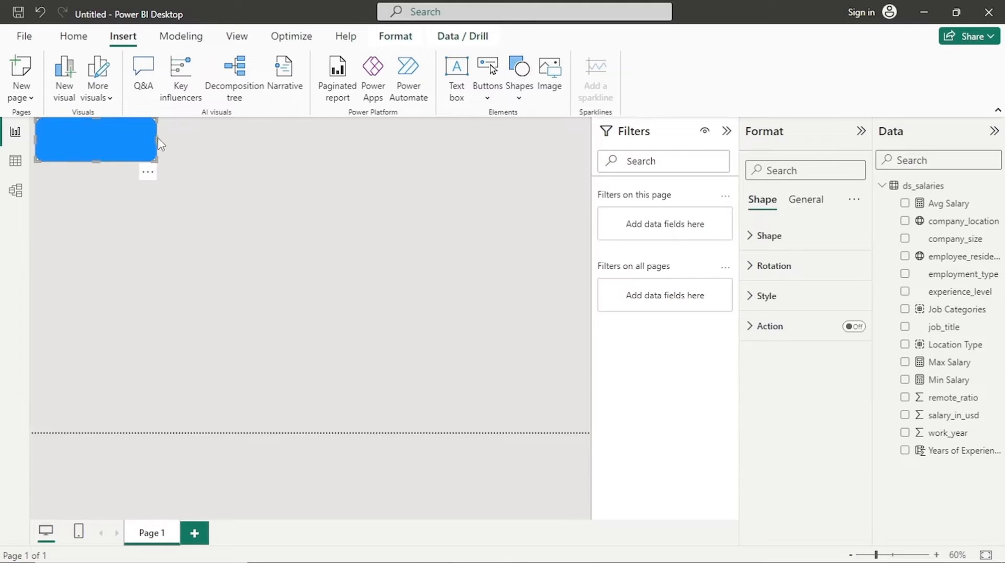
drag(158, 142, 597, 149)
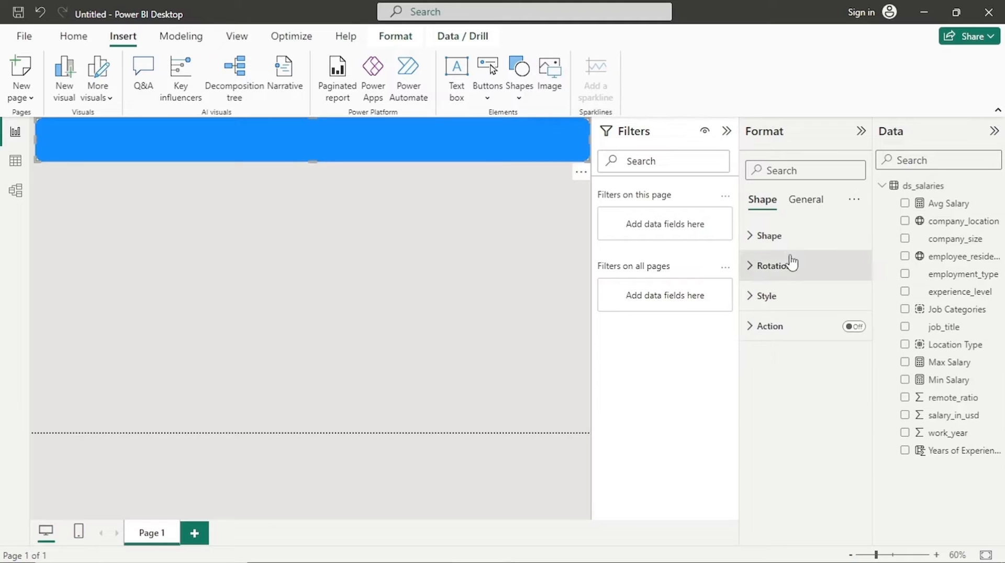
Set the header banner's fill color to hex #536872.
click(805, 206)
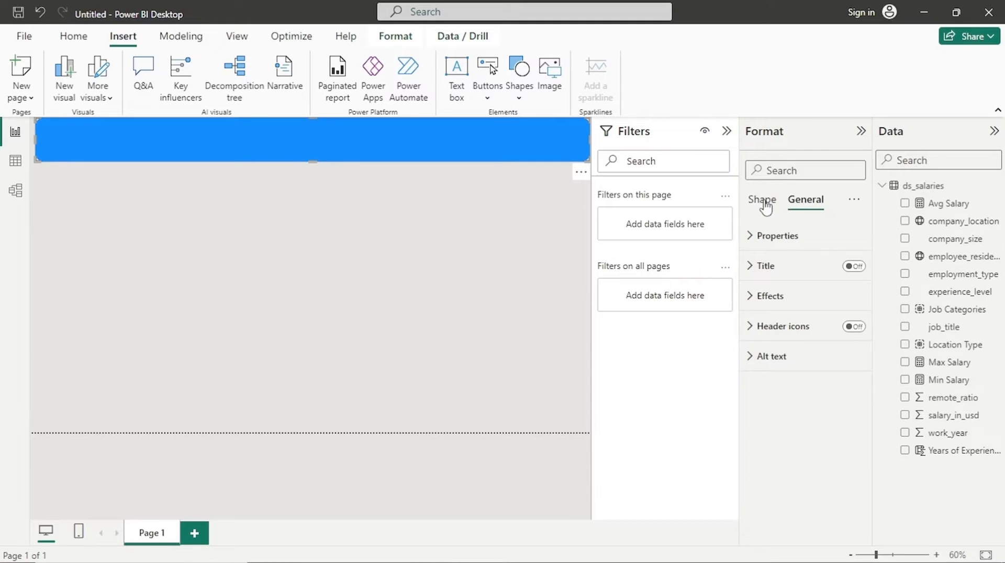
click(763, 202)
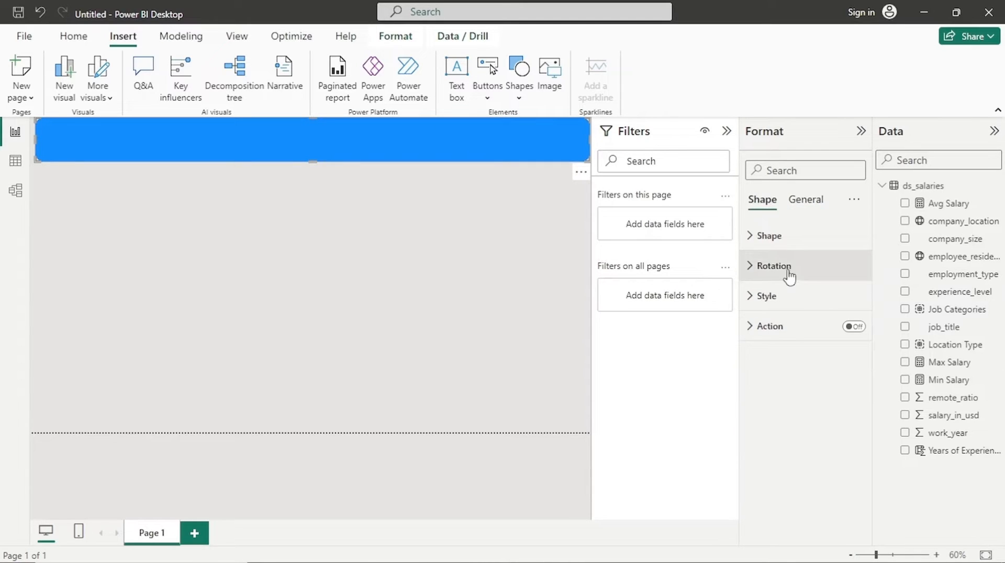
click(788, 299)
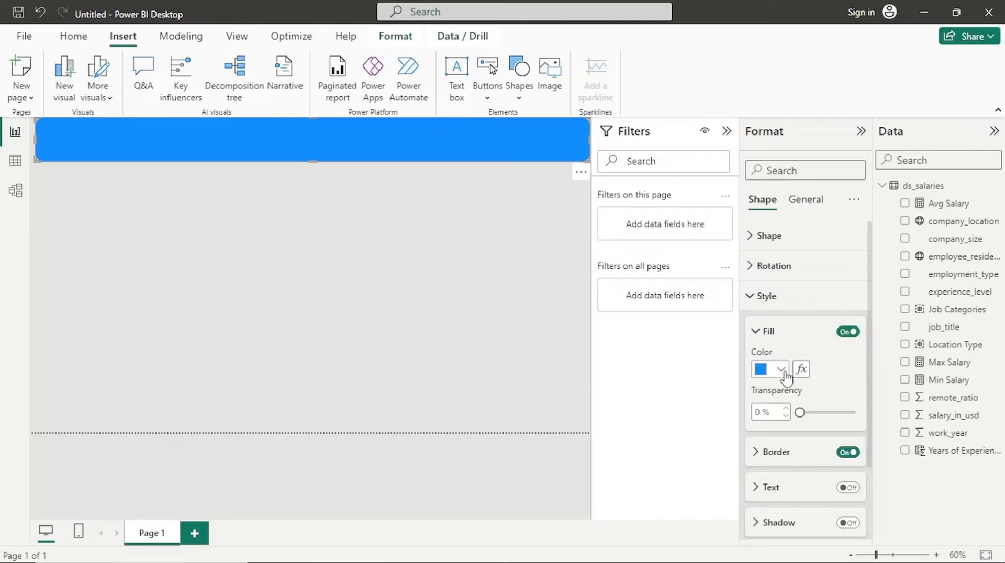
click(775, 373)
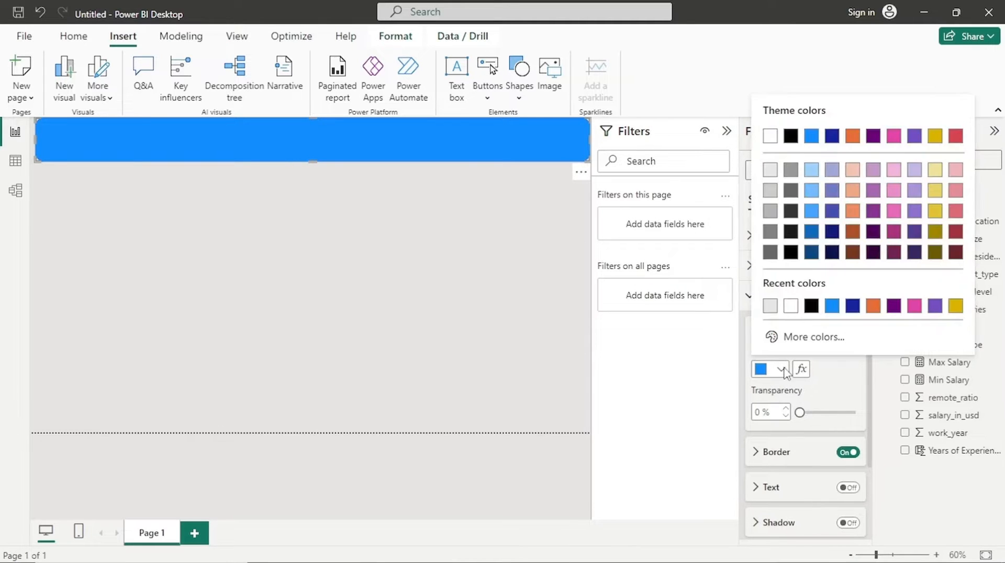
click(774, 336)
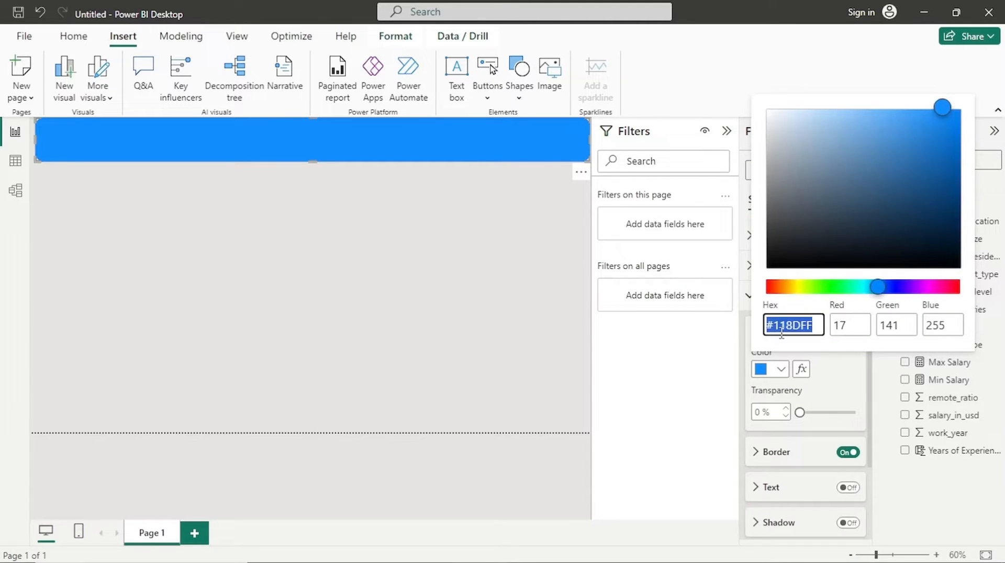
click(817, 325)
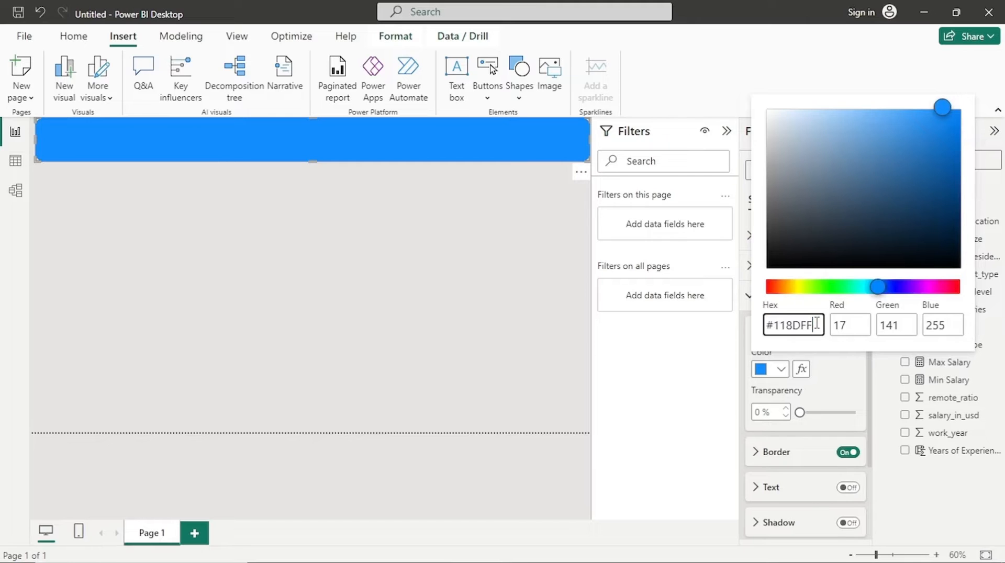
key(BackSpace)
key(BackSpace)
key(BackSpace)
text(536872)
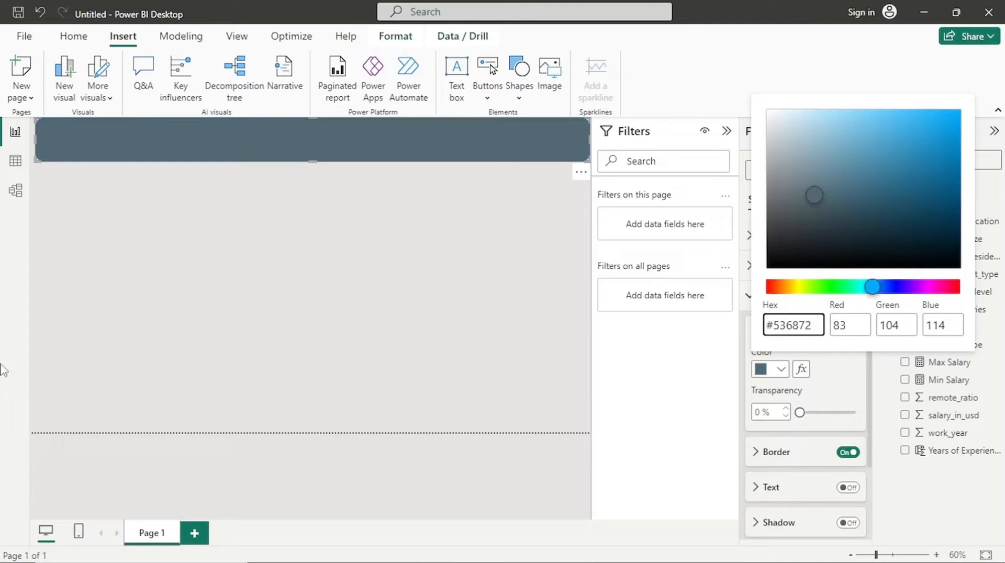
click(312, 283)
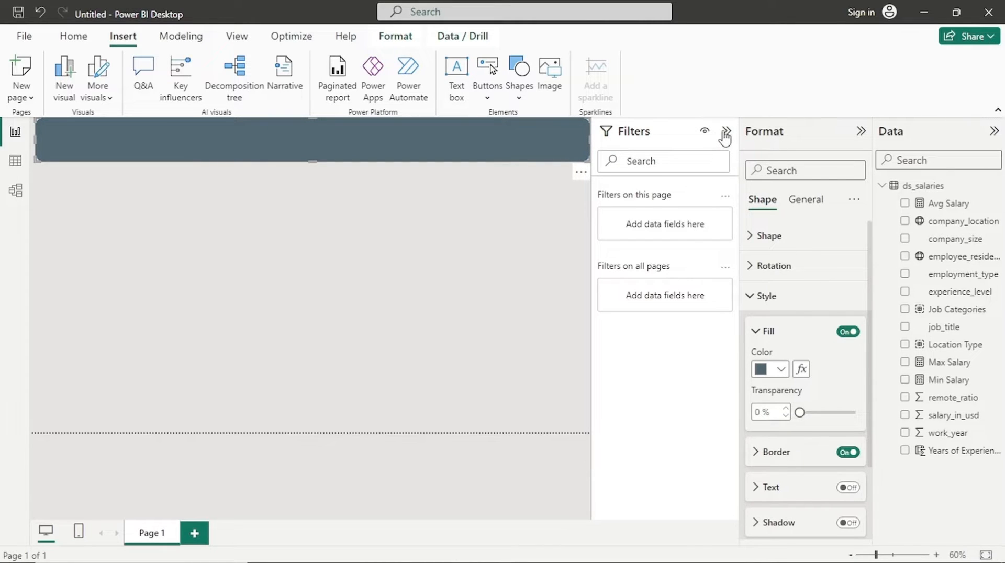
Collapse the Filters pane, then insert a text box below the banner and narrow it to a bit over half the page width.
click(726, 132)
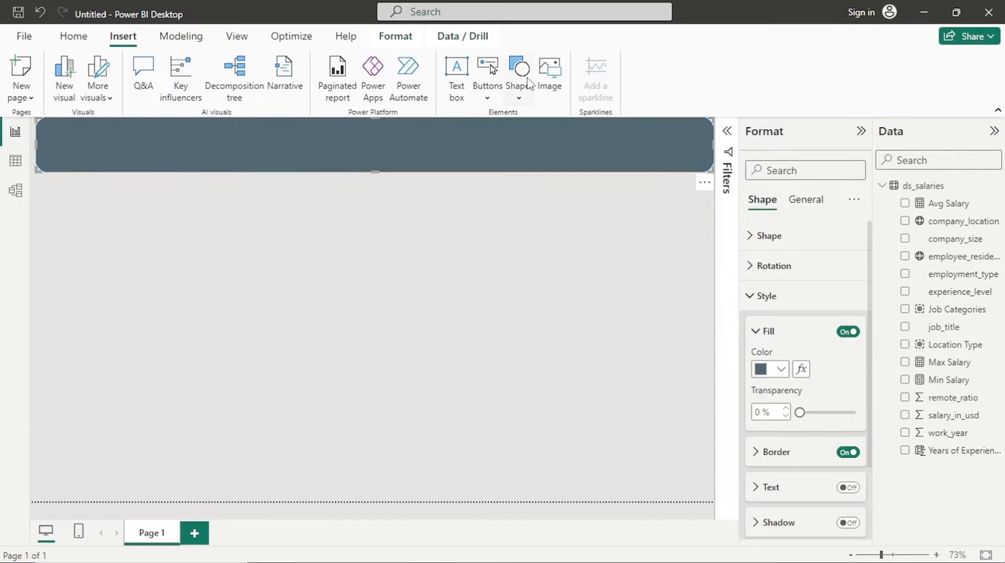
click(456, 78)
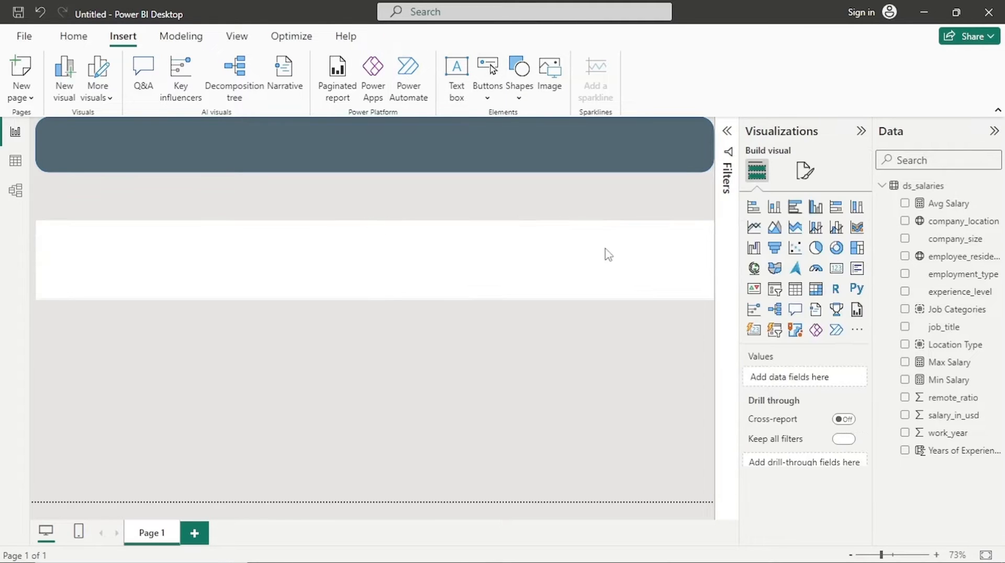
click(416, 243)
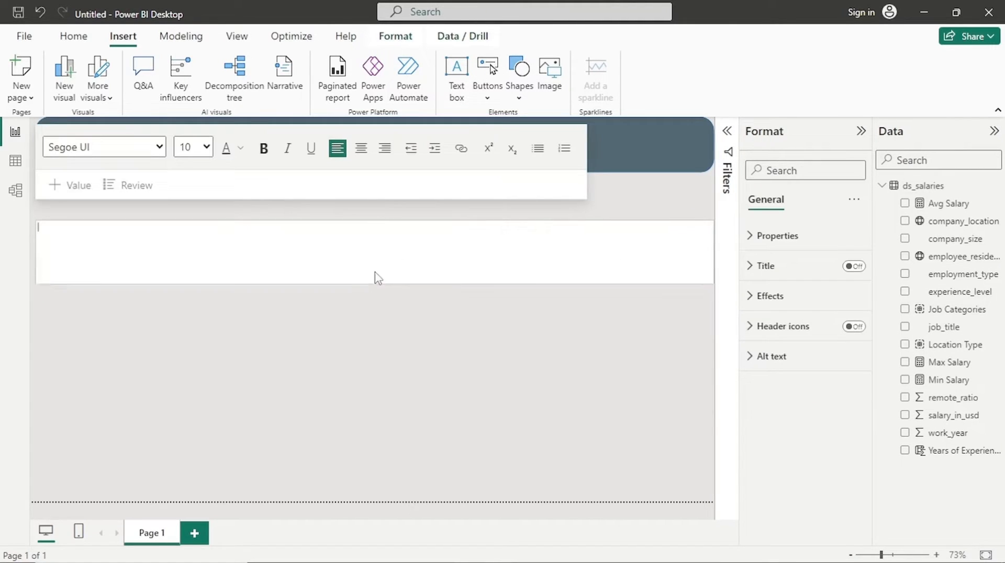
drag(713, 244, 433, 242)
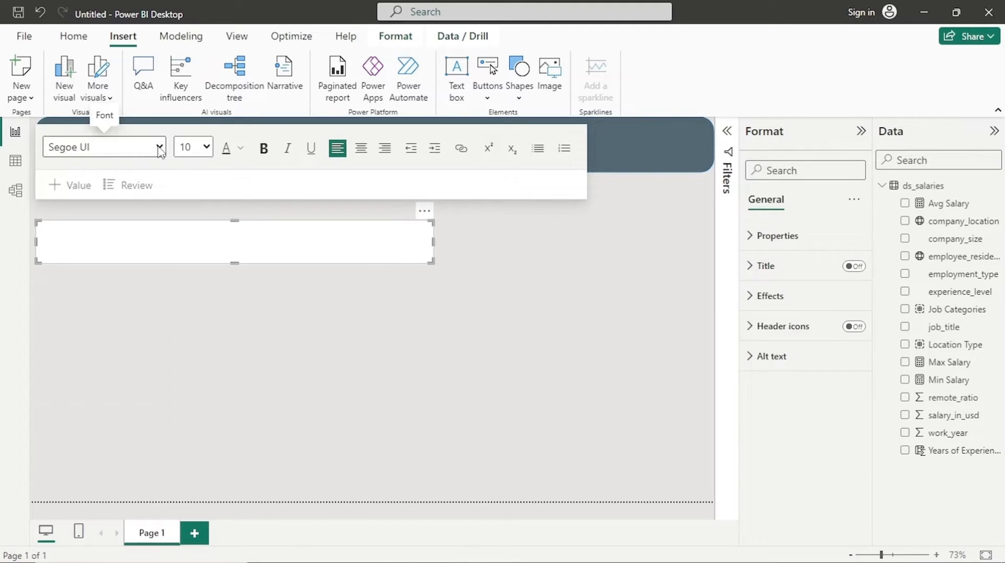
Enter the title "Data Scientists Salaries" in the text box using the Segoe (Bold) font at size 32.
click(160, 149)
click(160, 148)
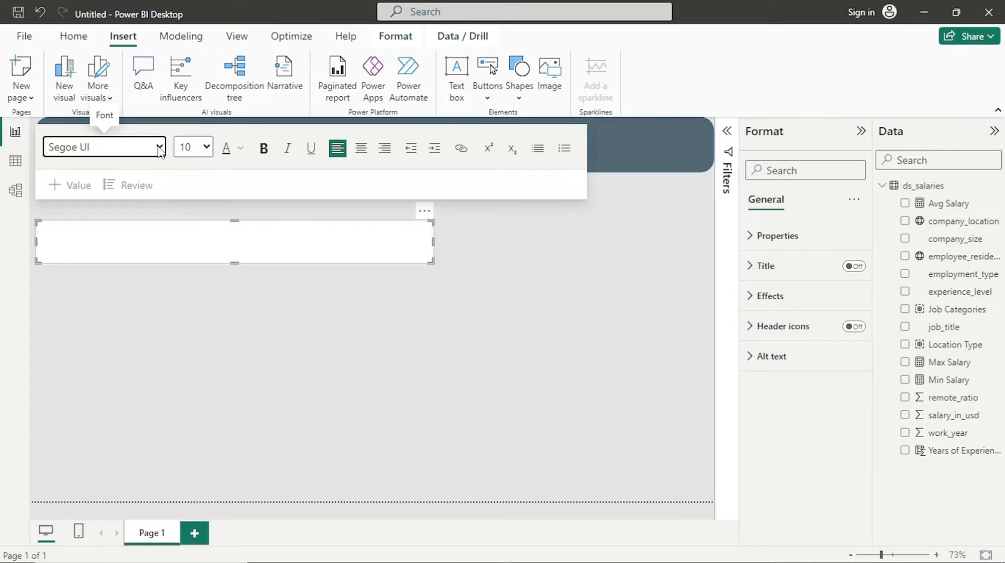
click(160, 150)
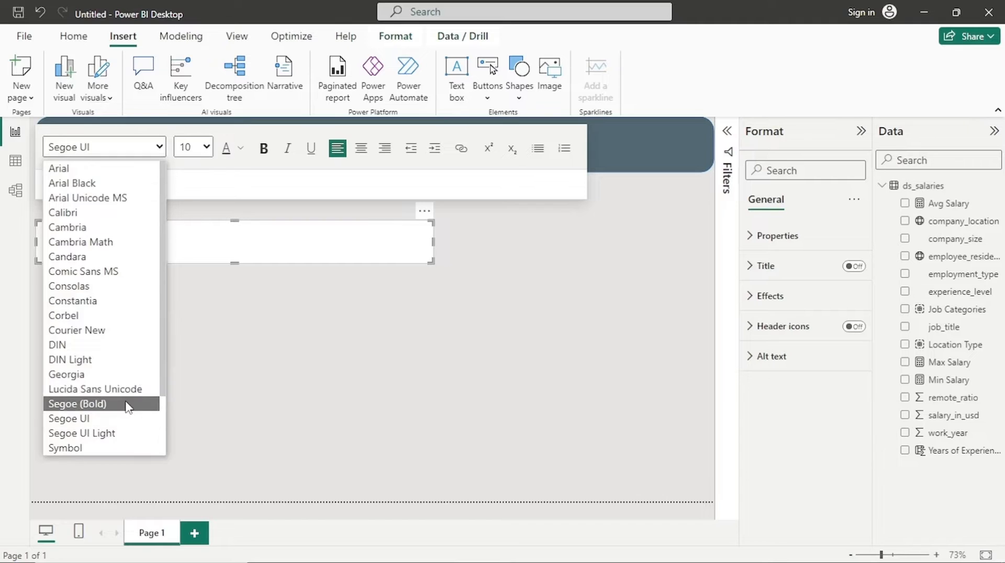
click(130, 404)
click(207, 148)
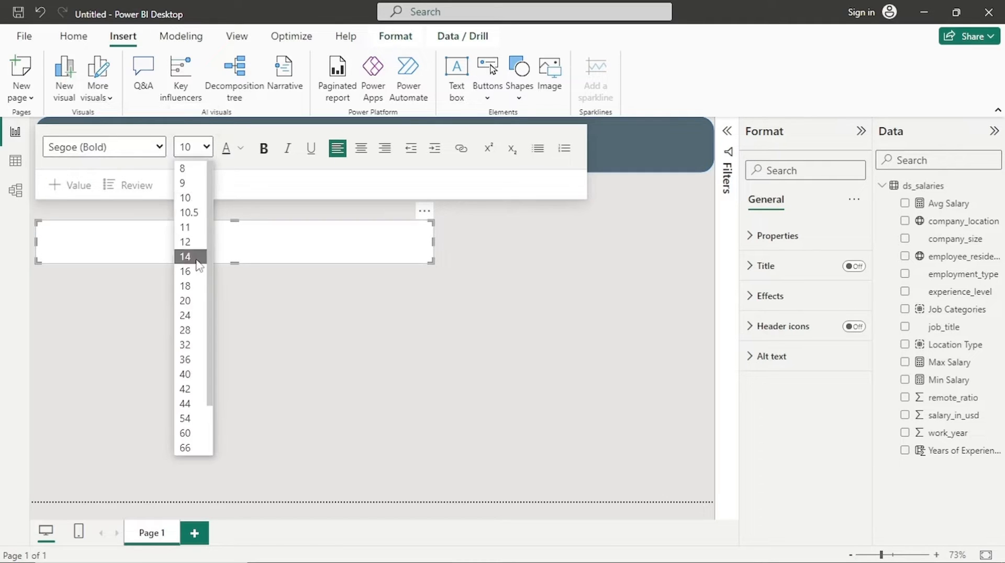
click(190, 347)
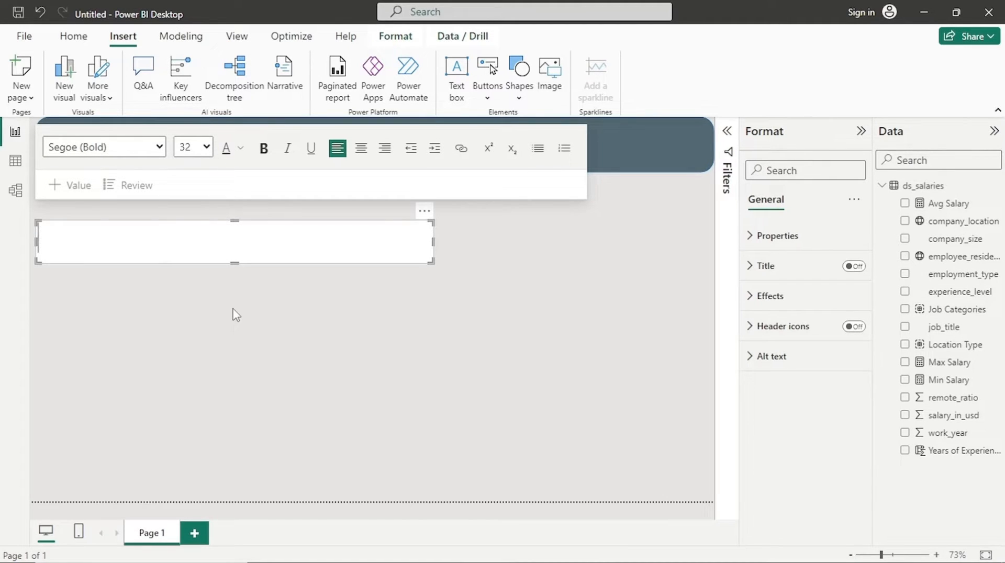
text(Data S)
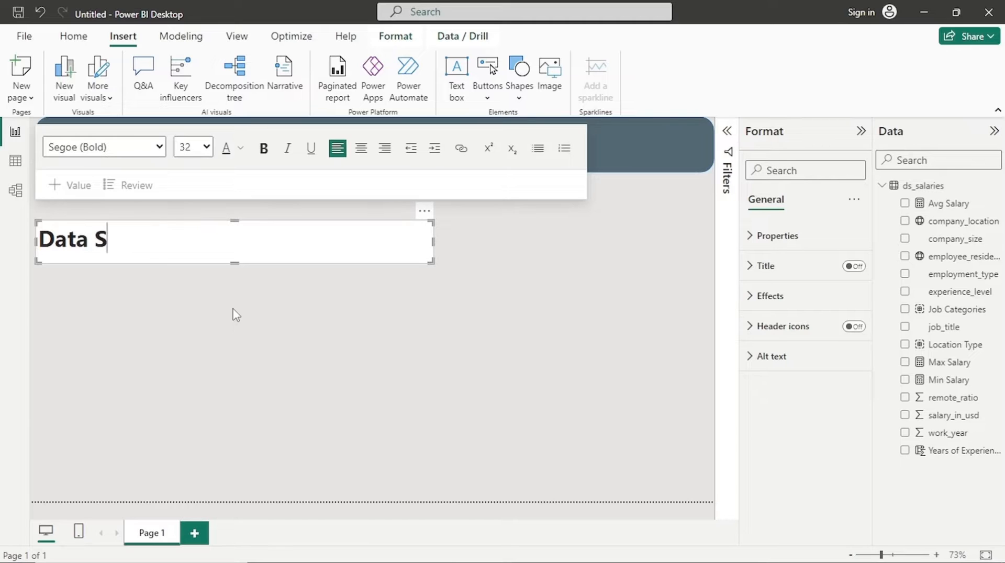
text(cientis)
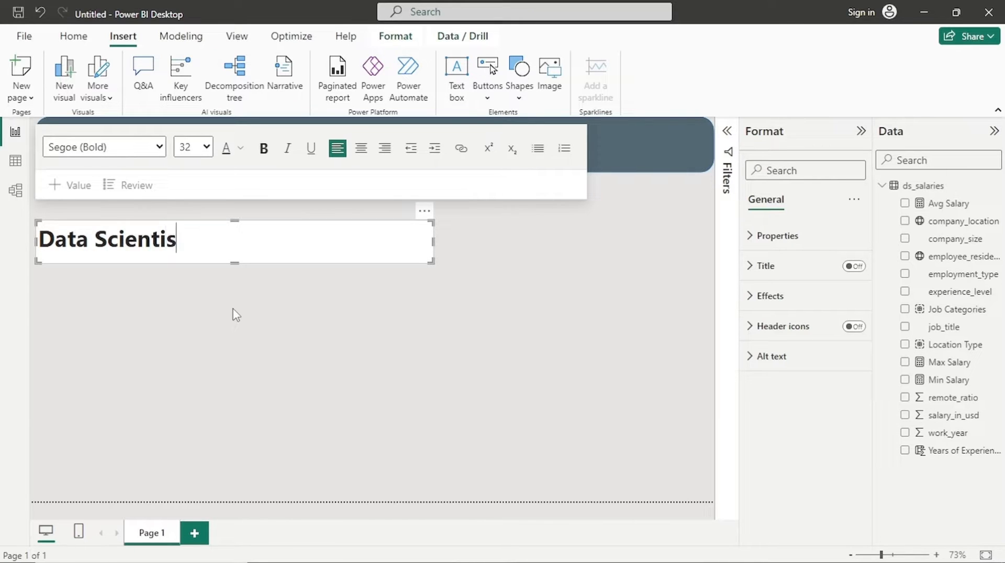
text(ts Salaries)
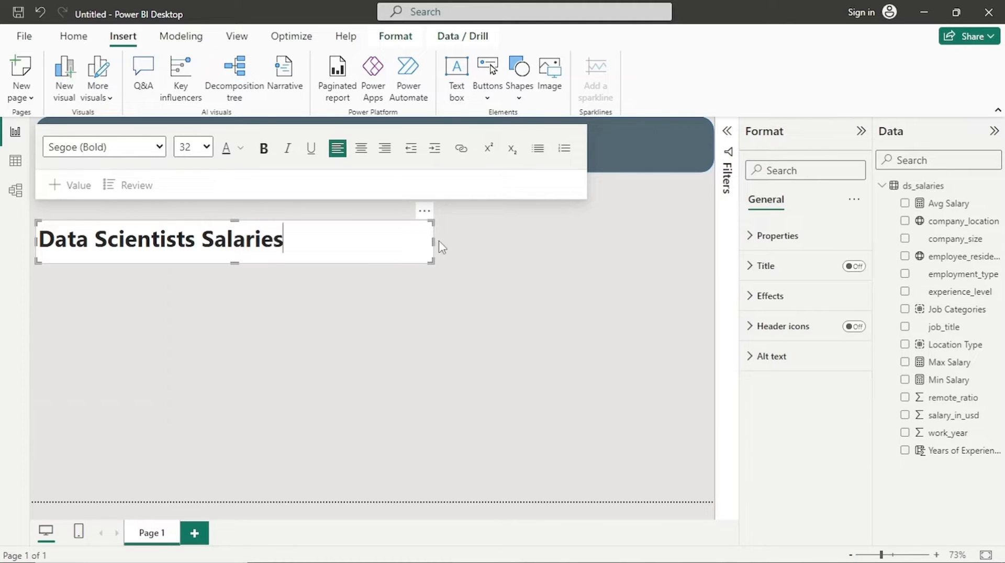
Narrow the title text box to fit its text and move it onto the left part of the header banner.
drag(434, 243, 347, 246)
drag(221, 227, 246, 131)
drag(372, 151, 323, 157)
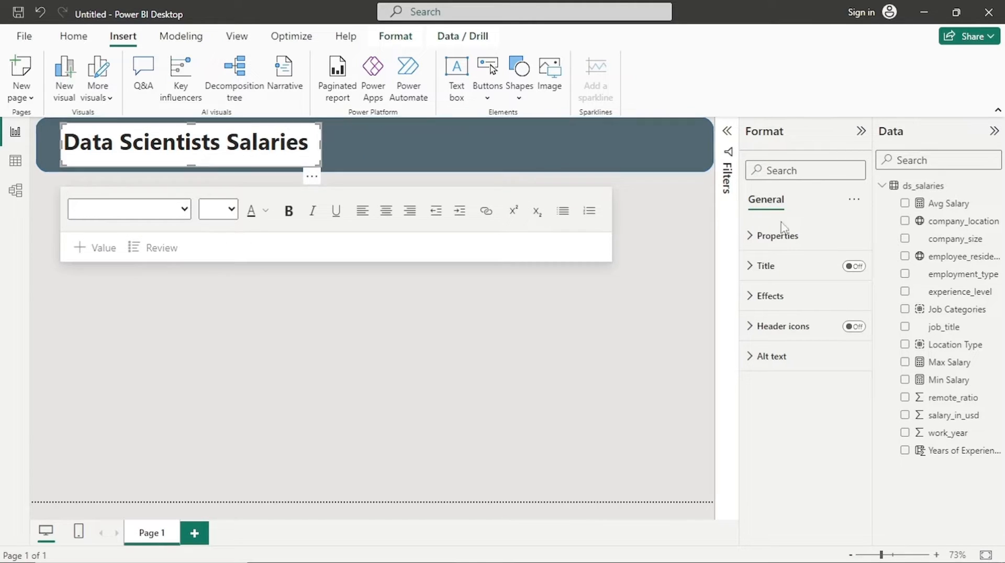
Set the title text box's background transparency to 100%.
click(805, 311)
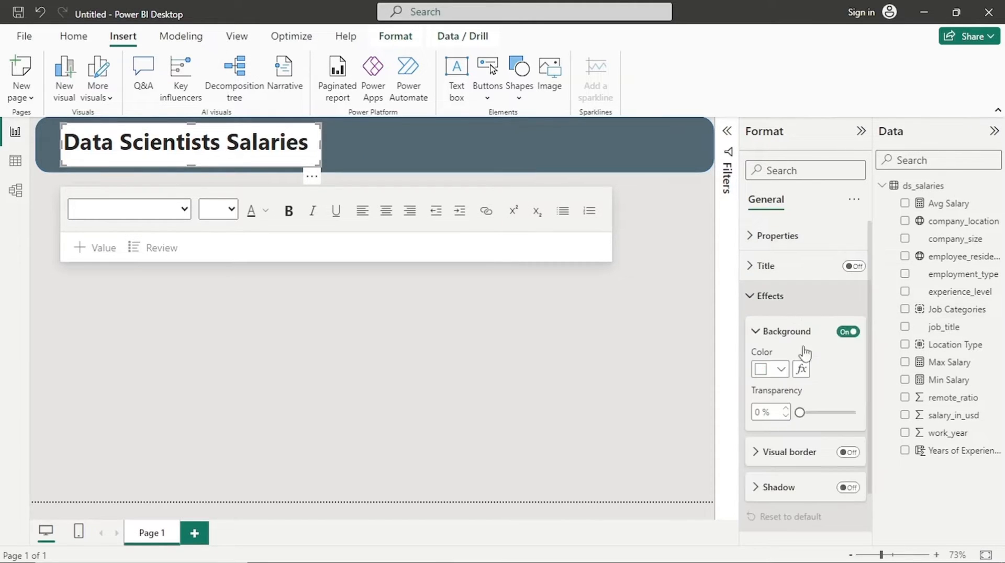
drag(798, 412, 859, 408)
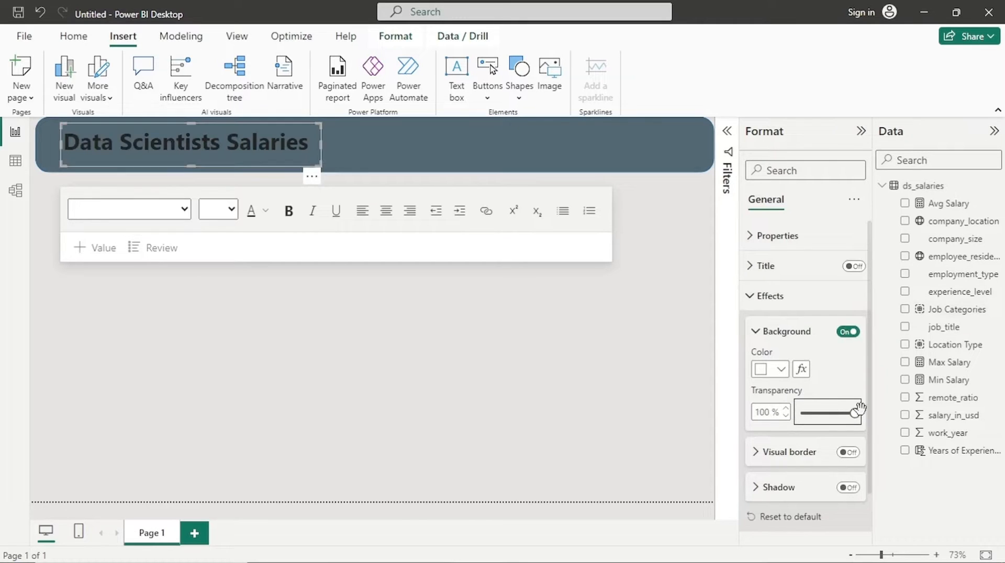
click(401, 147)
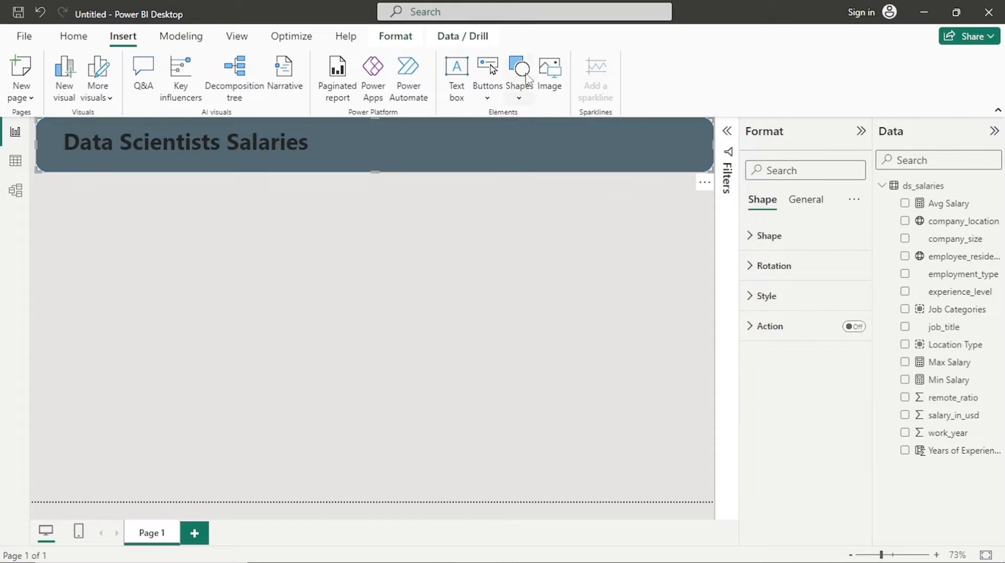
Insert the download.png icon image, shrink it to fit the banner's height and place it just after the title.
click(547, 74)
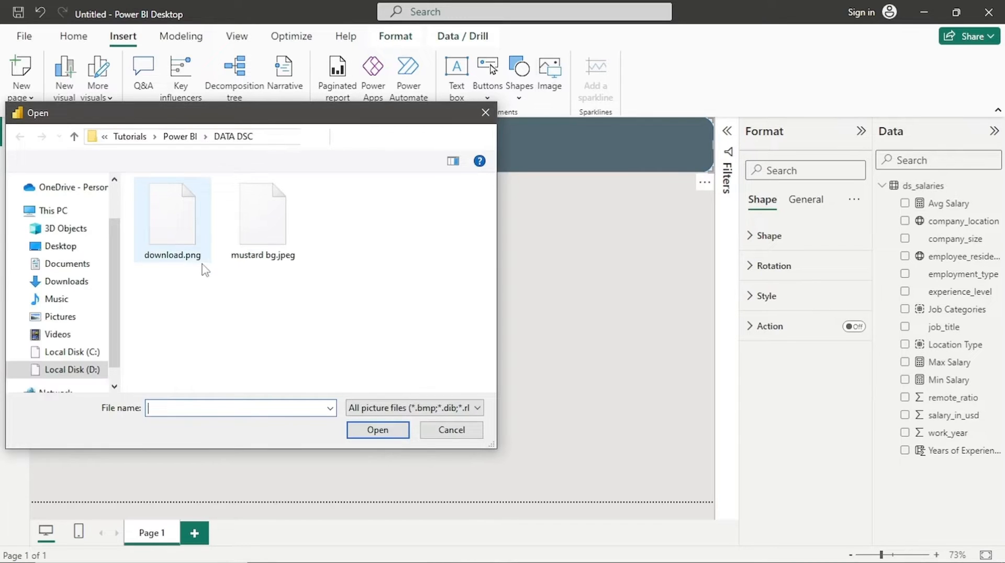
click(388, 437)
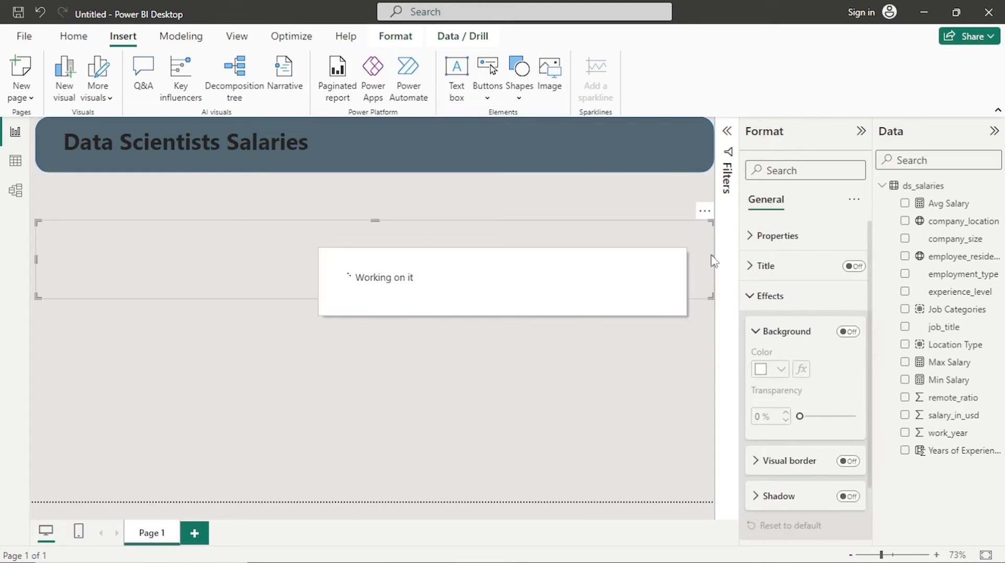
drag(711, 257, 108, 284)
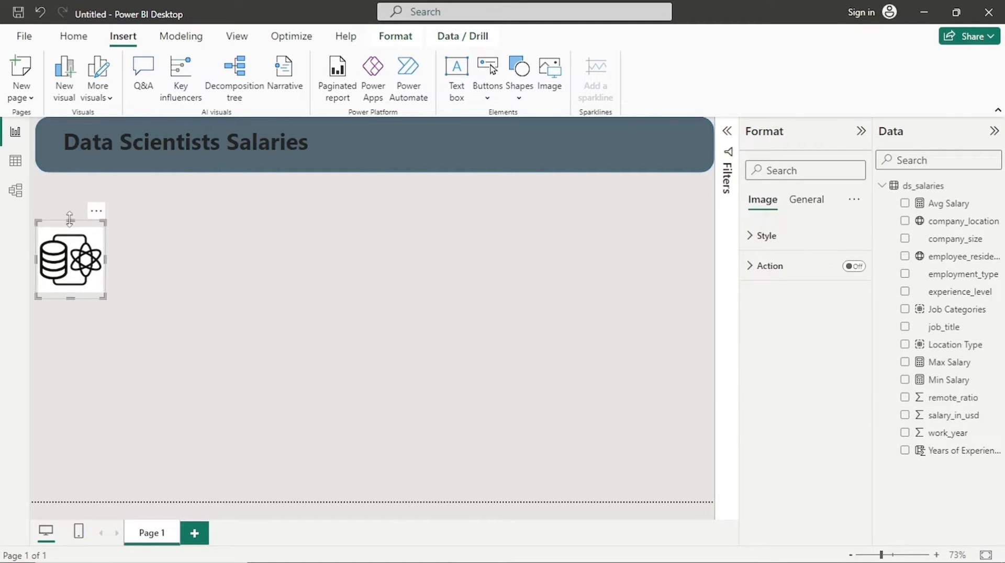
drag(70, 221, 351, 147)
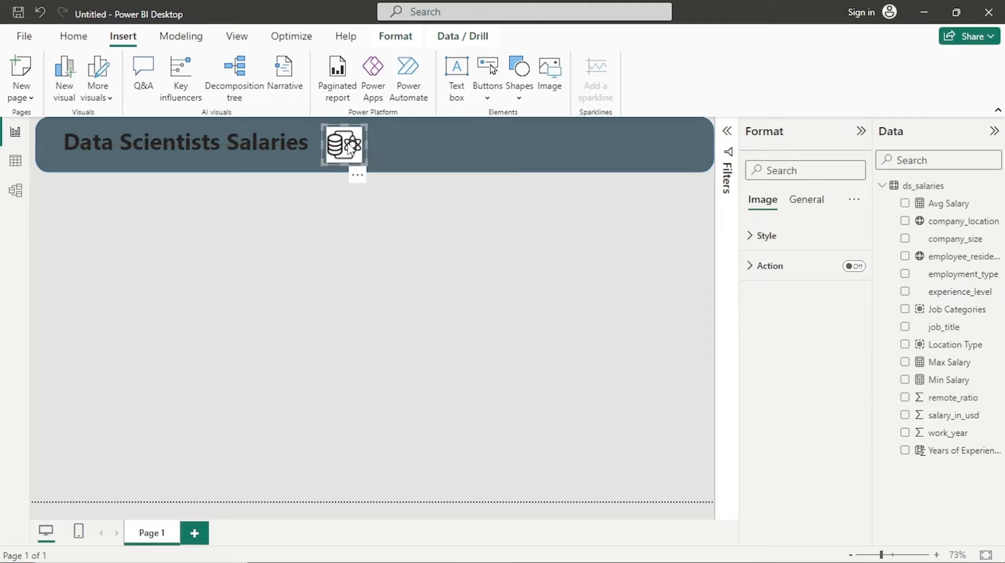
click(331, 268)
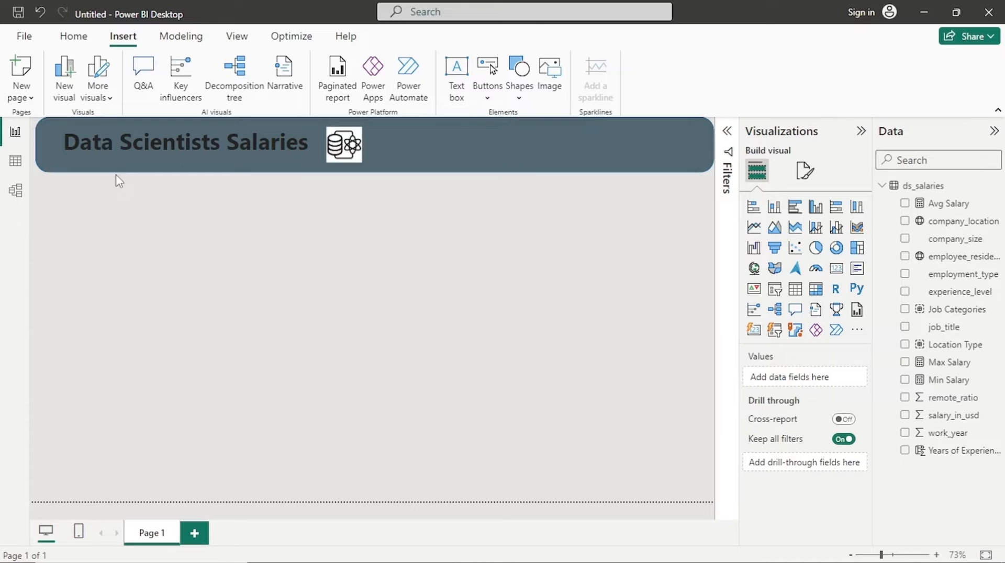
Add a small card visual just below the banner at the page's left edge and display the Max Salary measure in it.
click(839, 272)
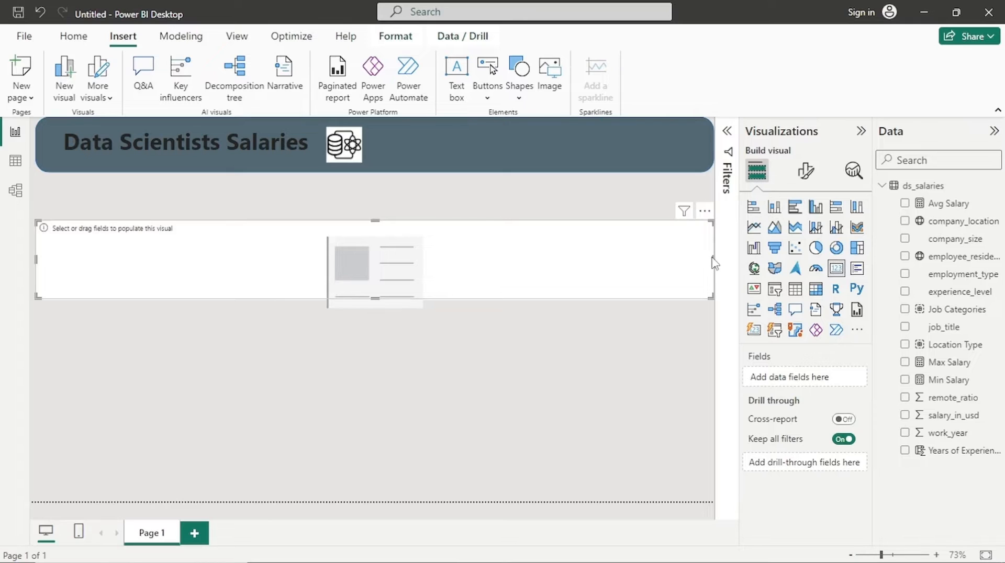
drag(714, 260, 164, 240)
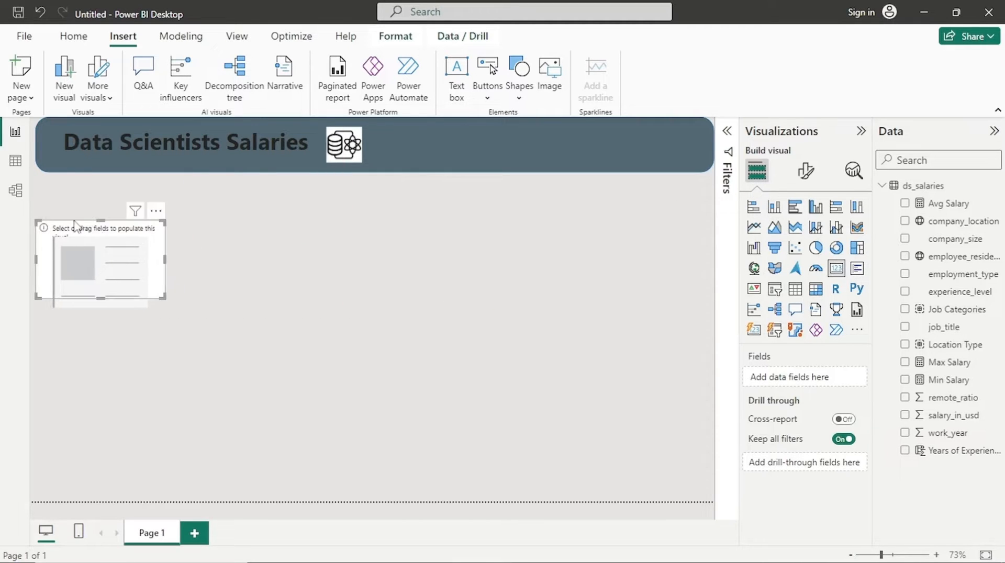
mouse_move(100, 217)
mouse_down()
mouse_move(99, 261)
mouse_move(100, 199)
mouse_up()
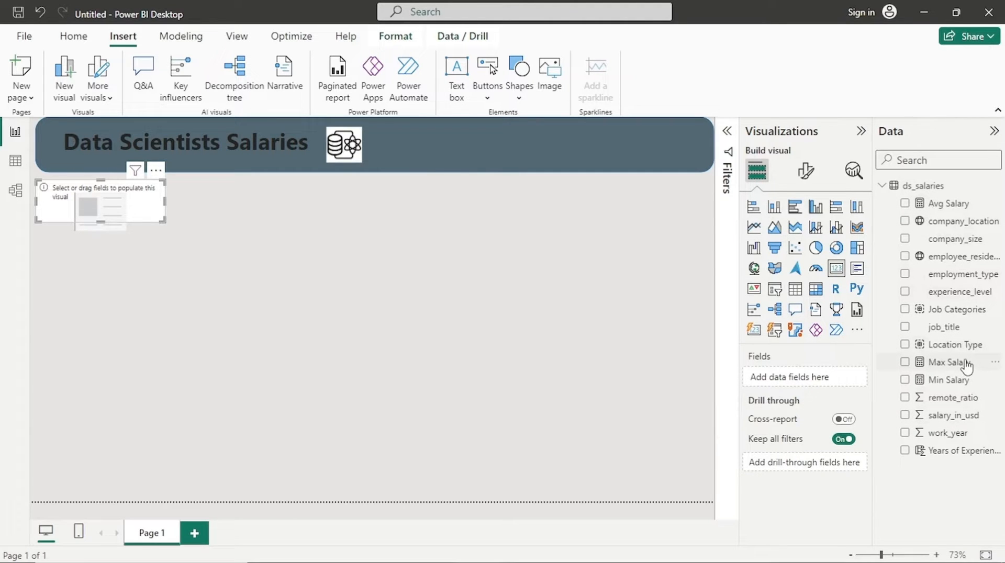
drag(966, 367, 804, 382)
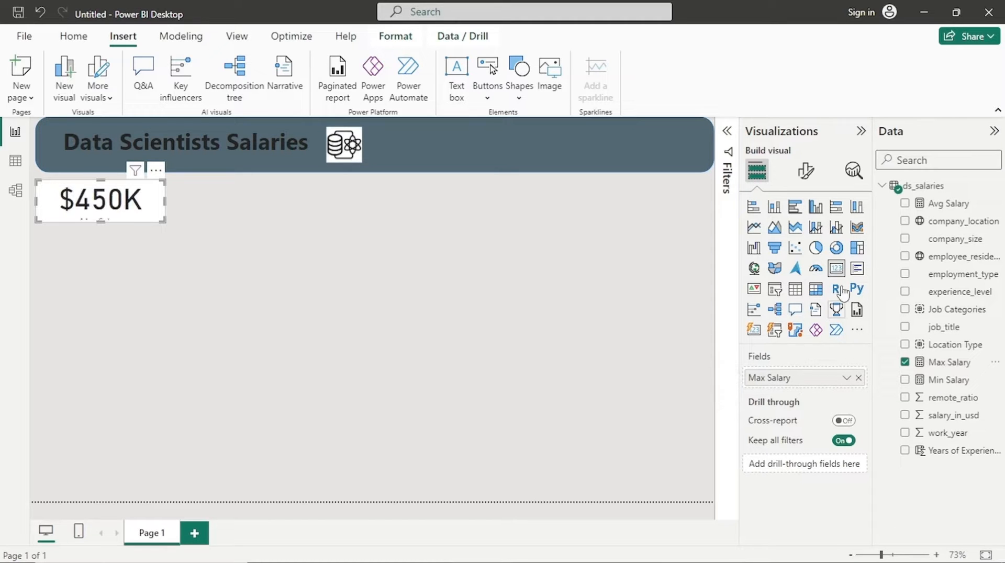
Turn off the Max Salary card's category label and set its callout value font size to 20.
click(810, 185)
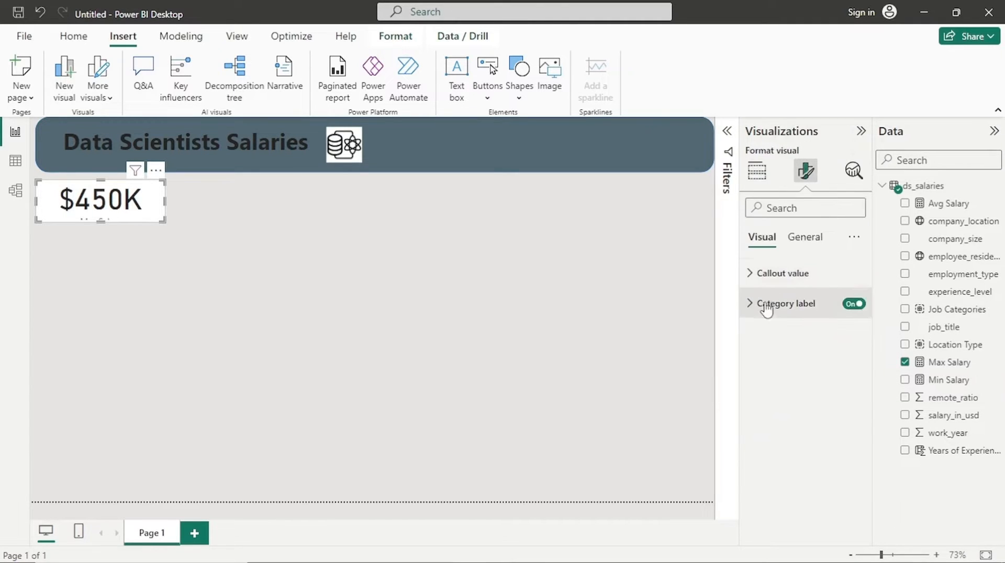
click(850, 304)
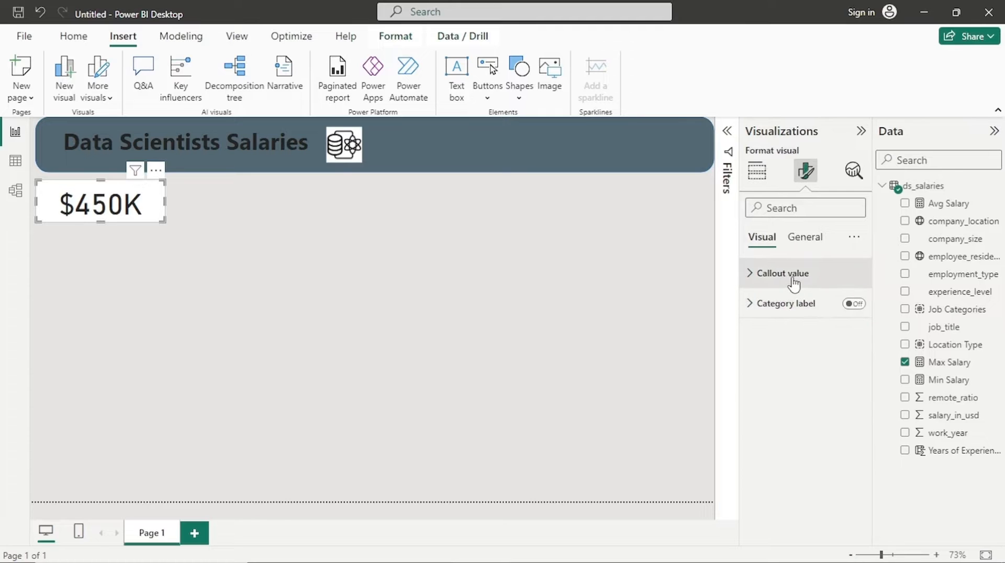
click(794, 274)
double_click(840, 322)
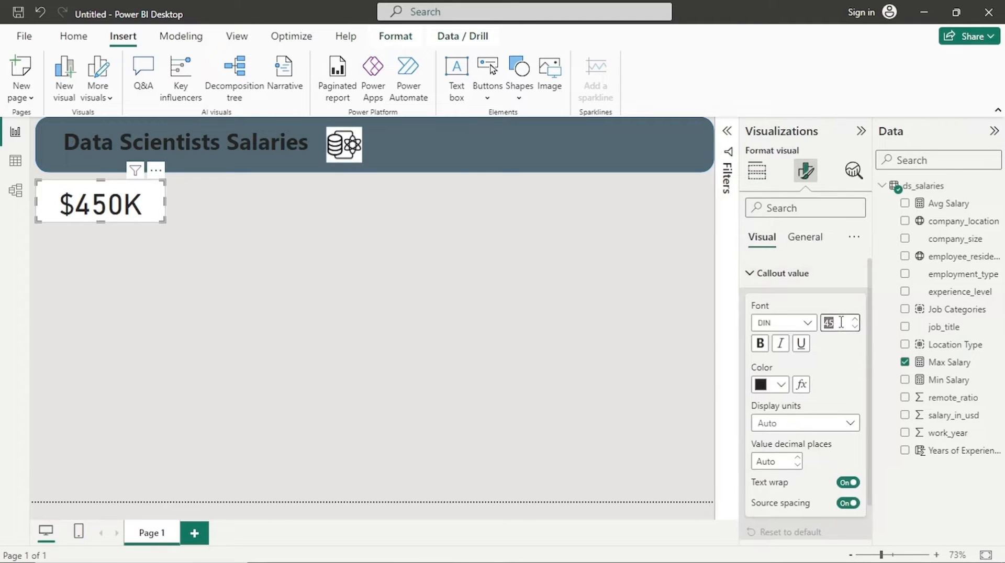
text(19)
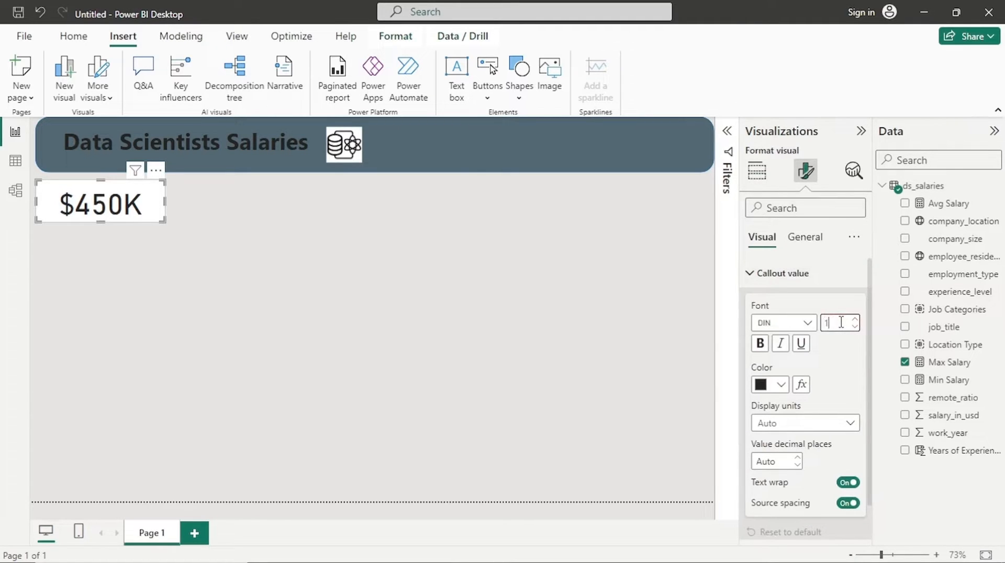
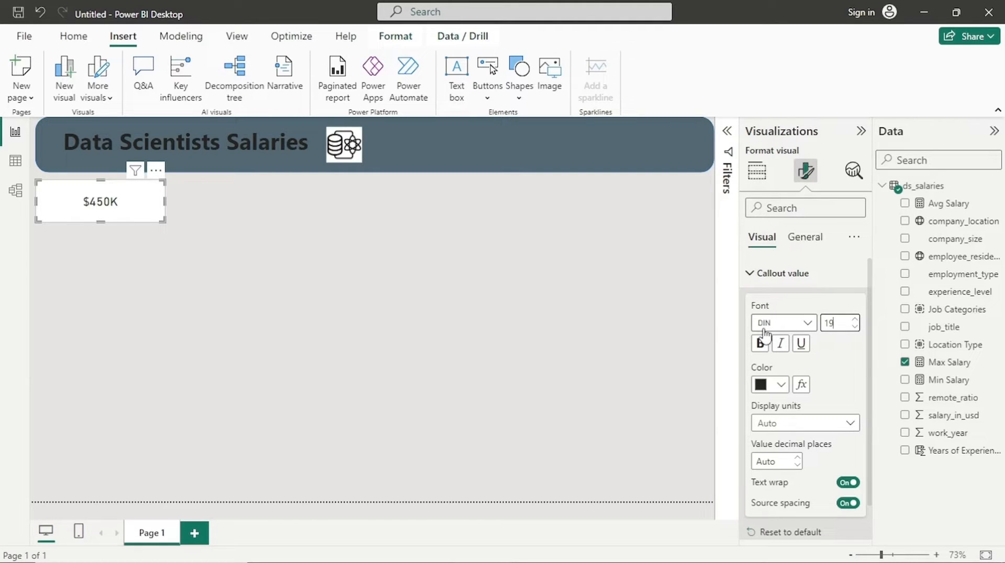
text(0)
Change the font of the Max Salary card's callout value.
click(809, 323)
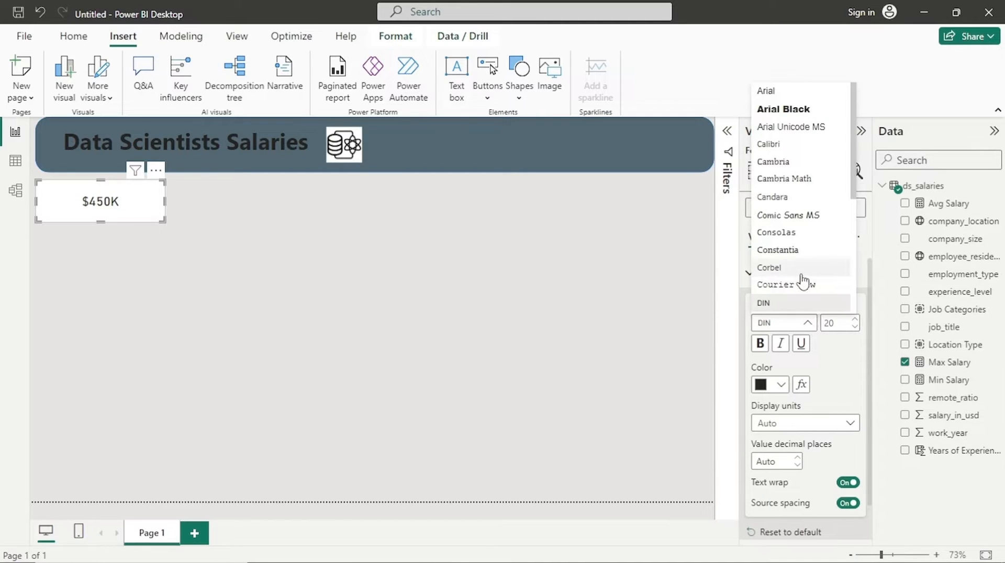
scroll(803, 281, down, 3)
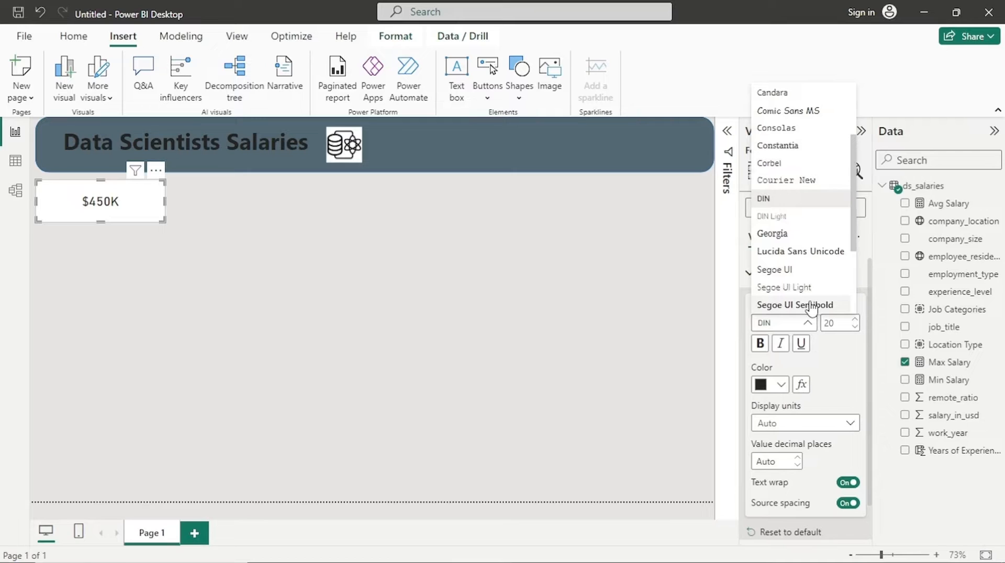
Set the font of the salary card's callout value to Segoe UI Semibold.
click(812, 306)
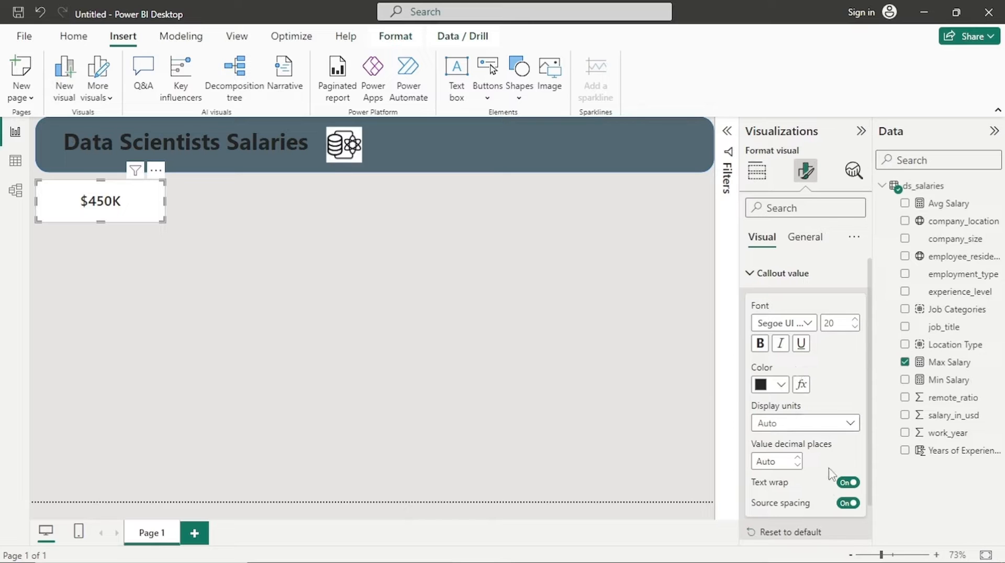
scroll(810, 441, down, 1)
scroll(785, 340, up, 1)
scroll(790, 327, down, 1)
scroll(804, 293, up, 1)
Give the salary card the title text "Highest Salary".
click(818, 242)
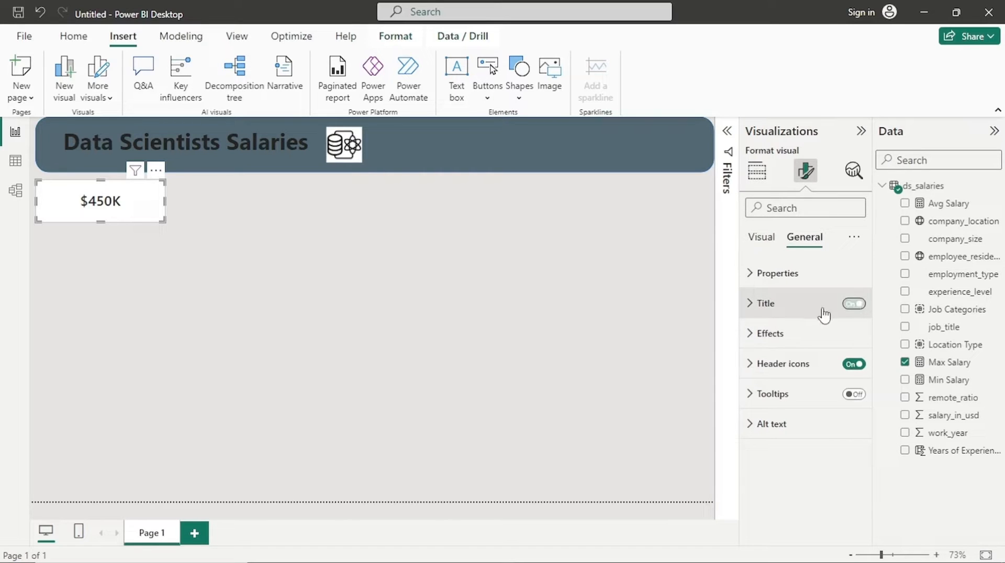
click(796, 314)
click(796, 376)
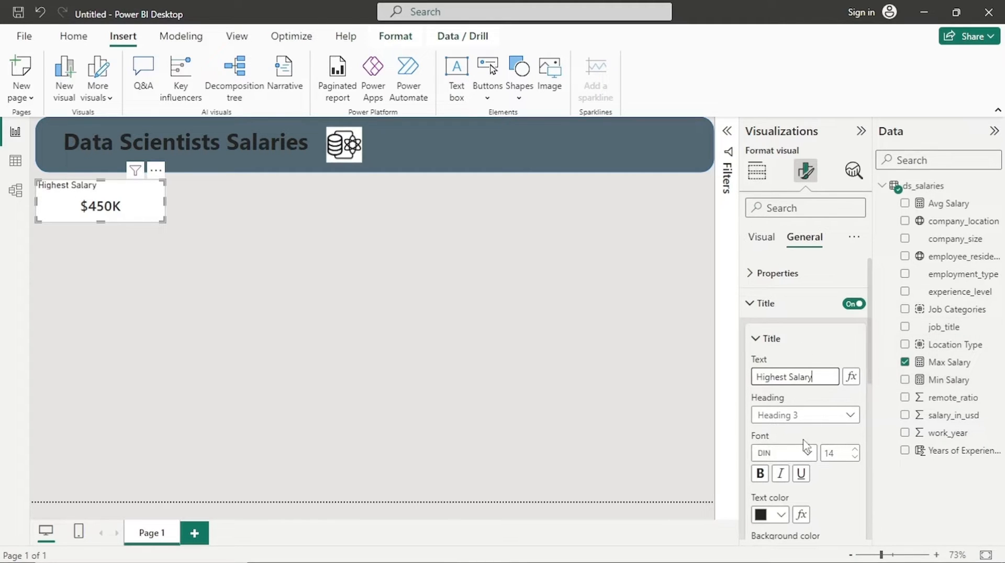
Format the card's title in bold Segoe UI Semibold at size 20.
click(808, 453)
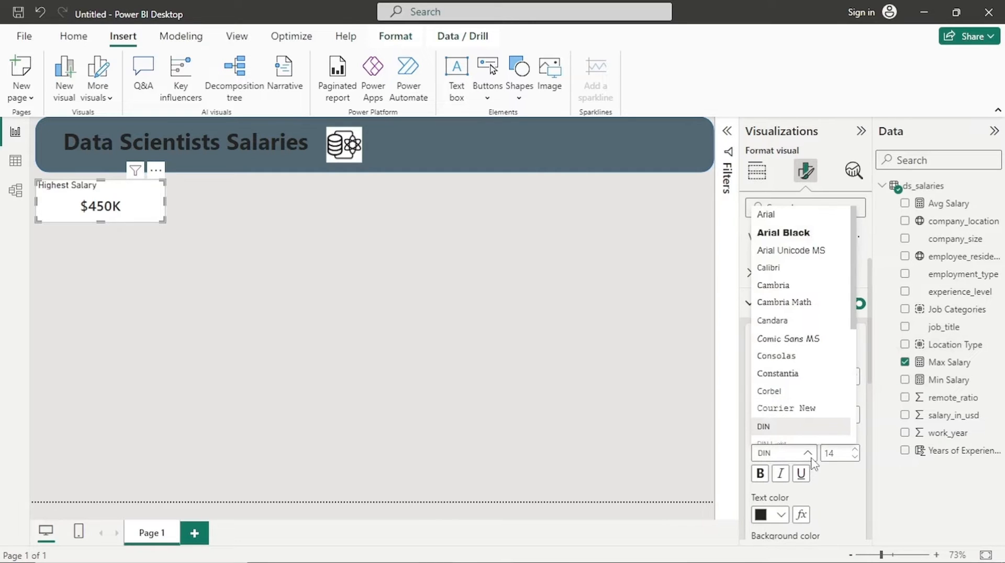
scroll(804, 427, down, 3)
scroll(803, 426, down, 2)
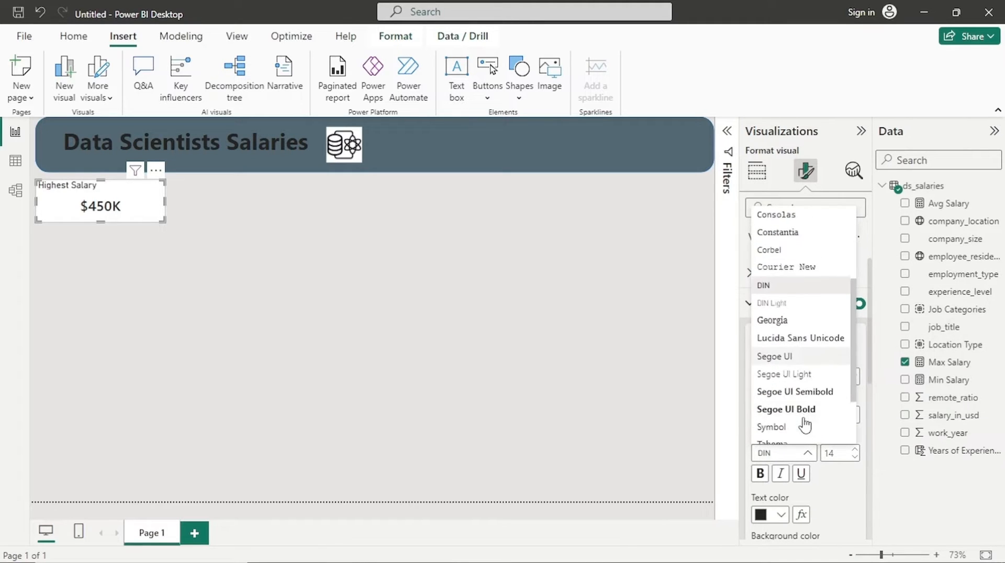
click(809, 391)
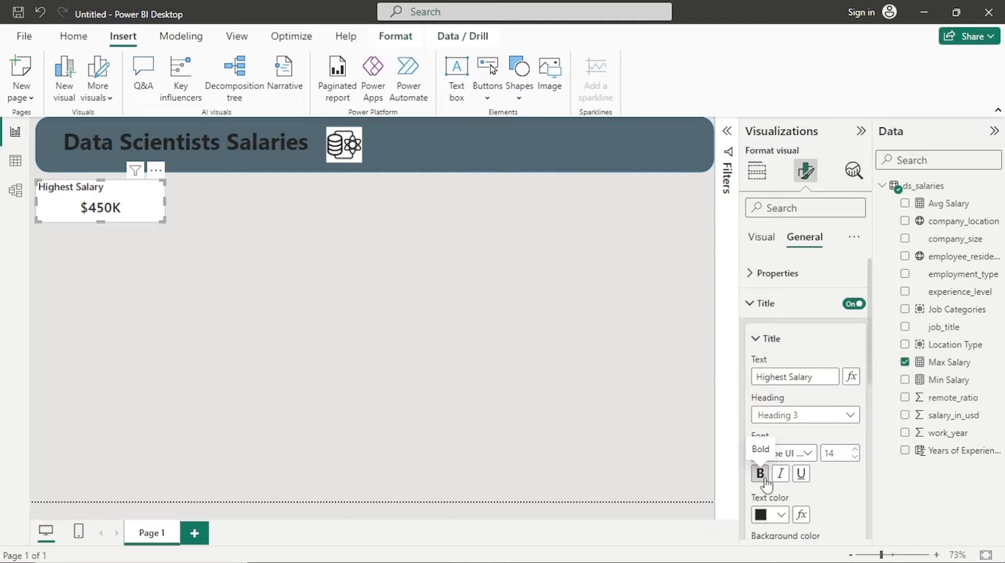
click(765, 484)
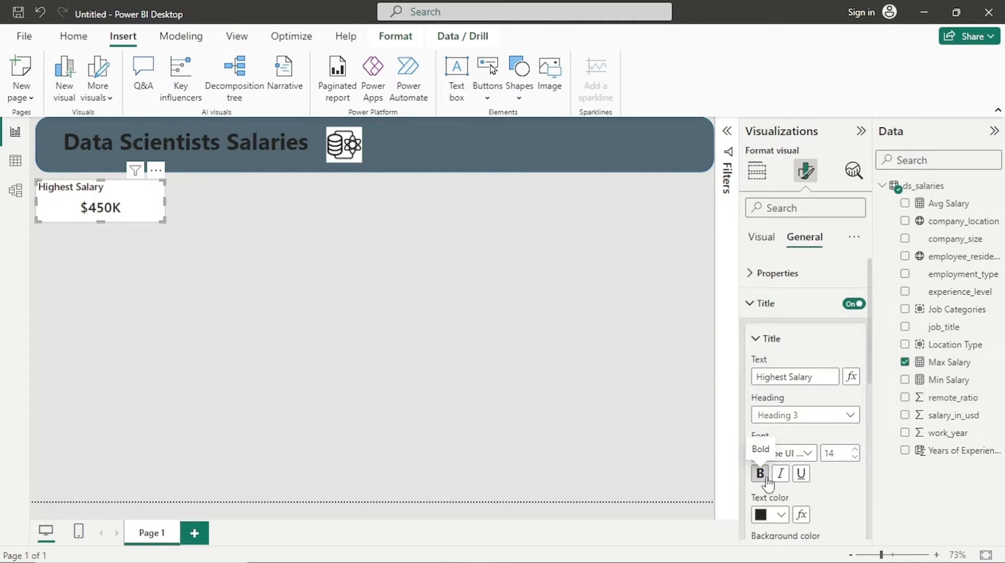
click(844, 453)
text(2)
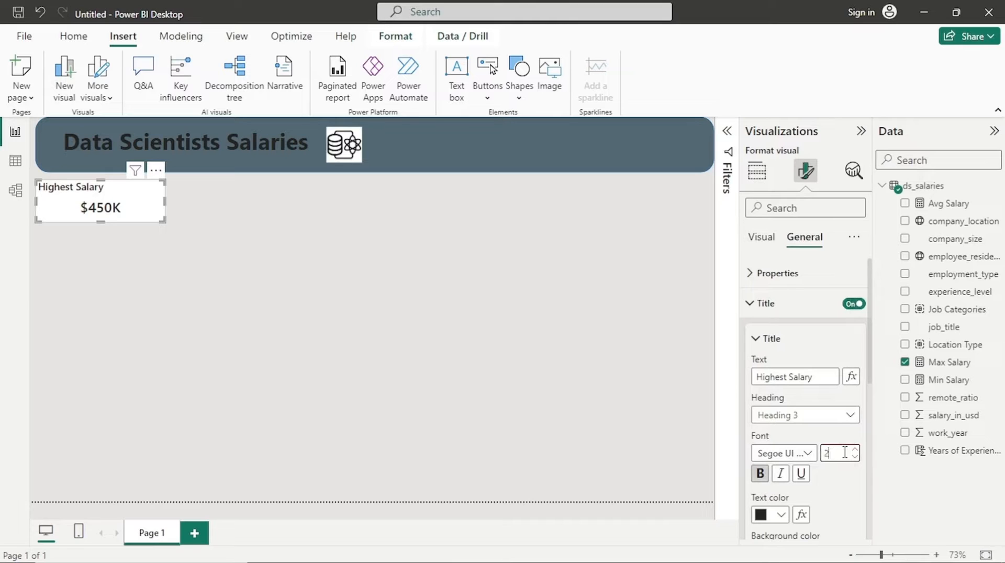
text(0)
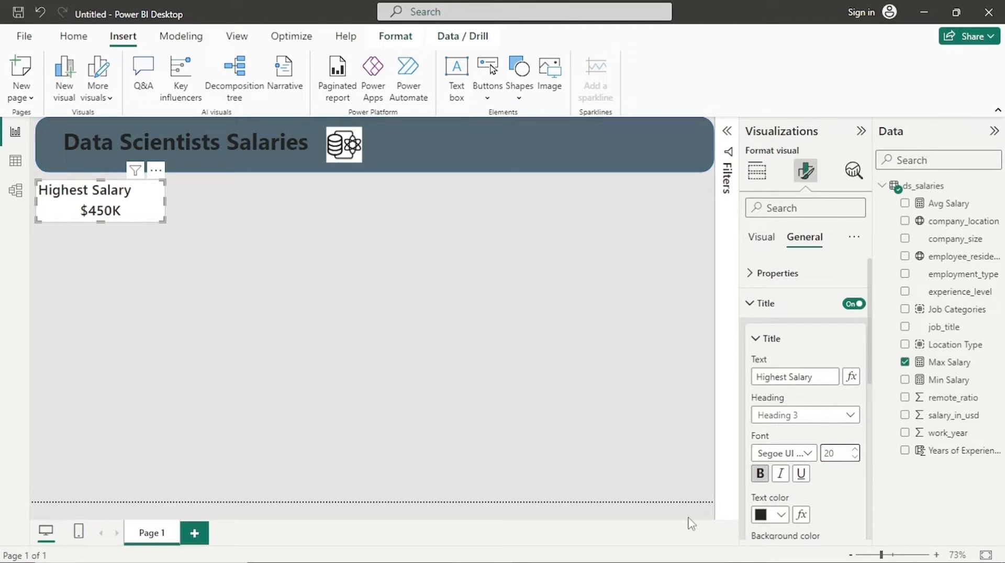
Center the "Highest Salary" title horizontally on the card.
scroll(844, 430, down, 1)
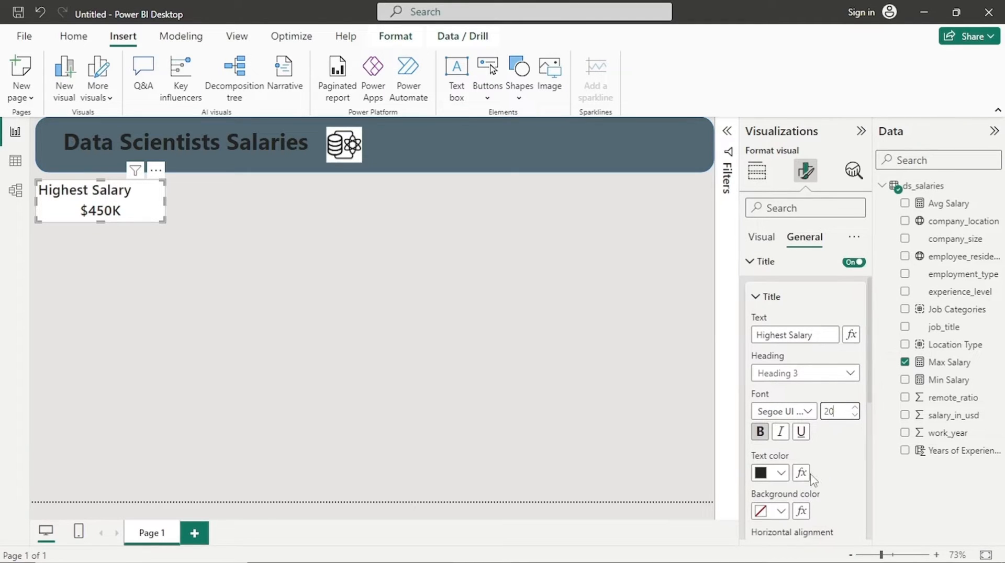
scroll(812, 477, down, 3)
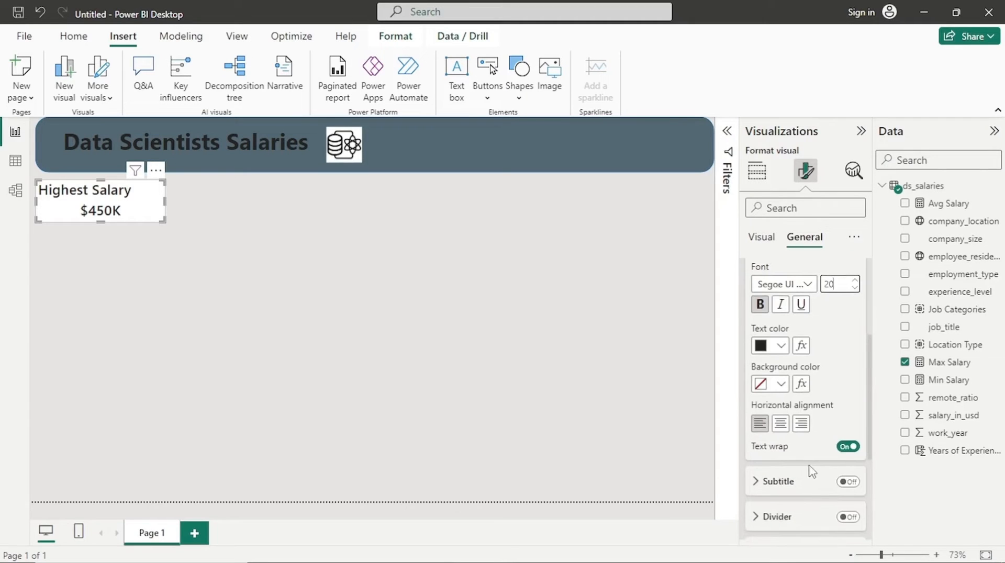
click(781, 425)
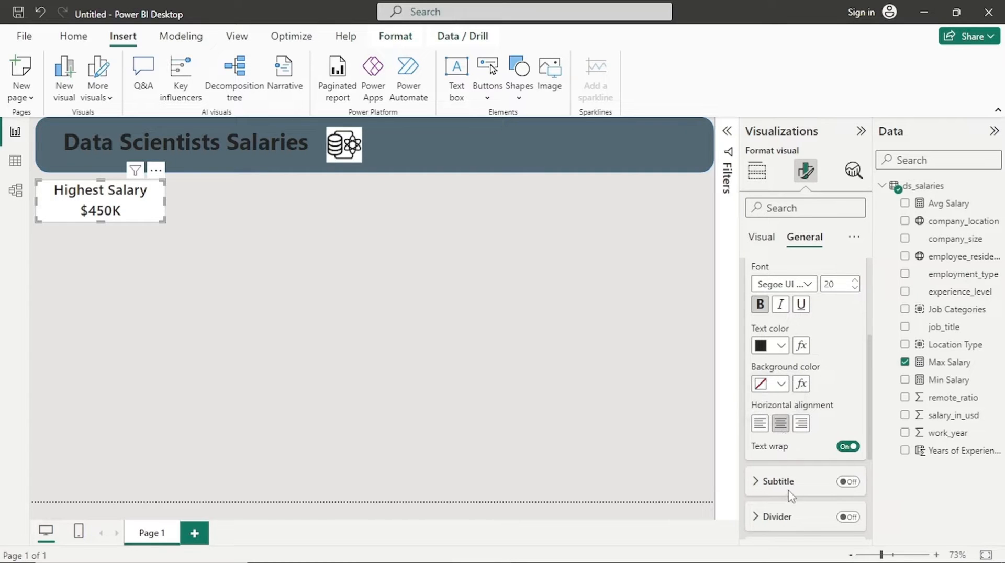
scroll(792, 503, down, 1)
scroll(792, 508, up, 5)
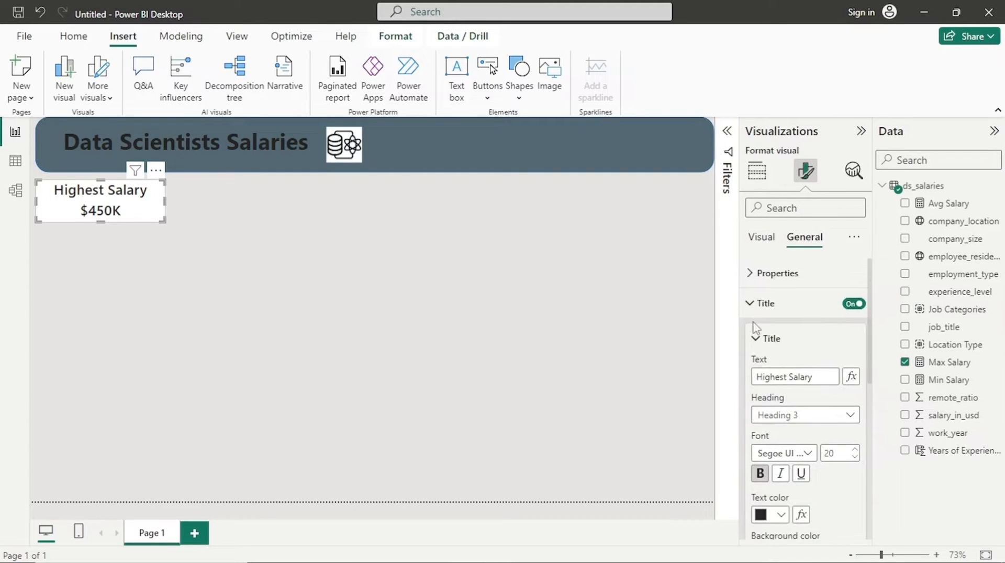
Set the transparency of the card's background effect to 100%.
click(750, 302)
click(780, 333)
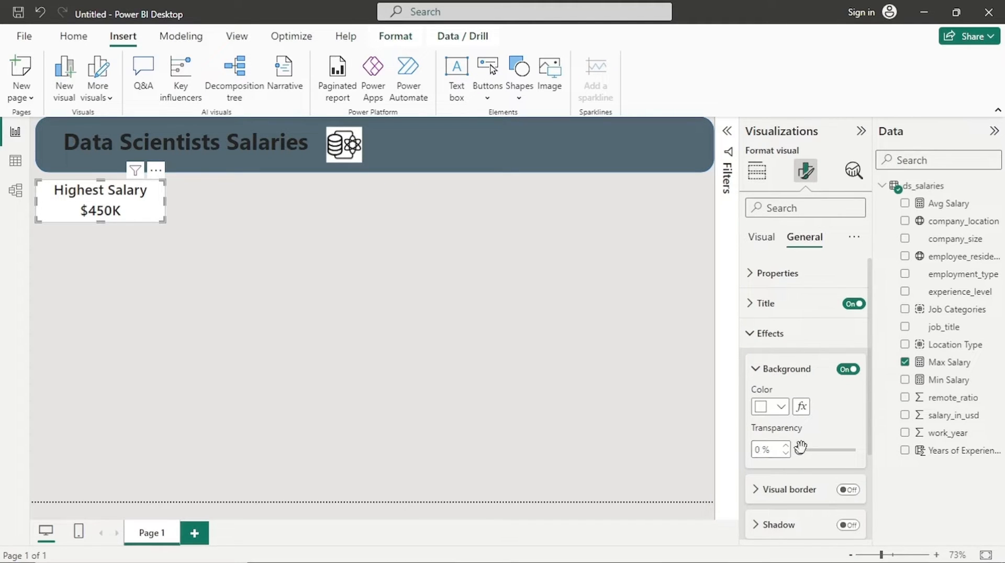
drag(799, 451, 865, 453)
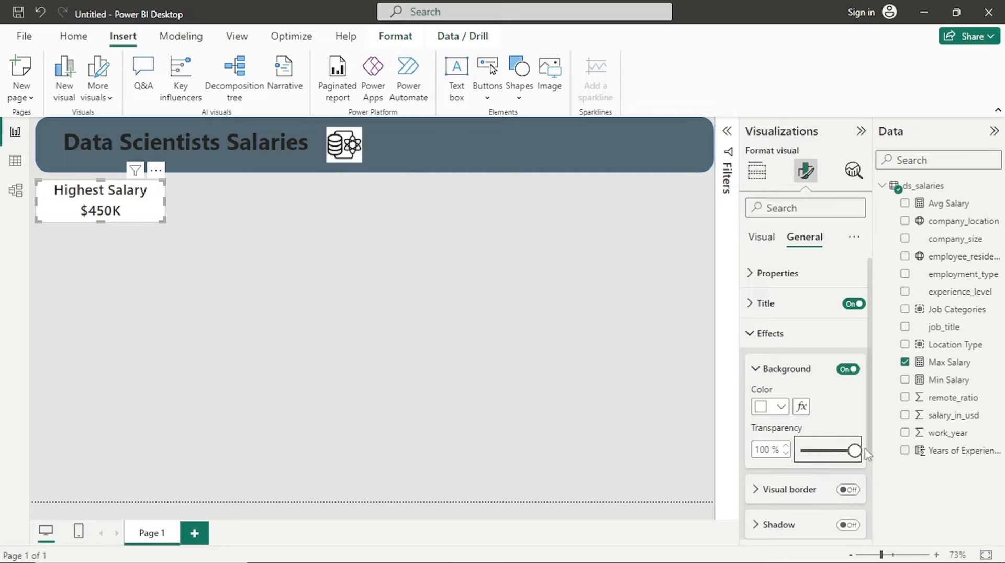
Turn on the card's shadow and a light gray visual border with 14 px rounded corners.
click(848, 490)
click(848, 525)
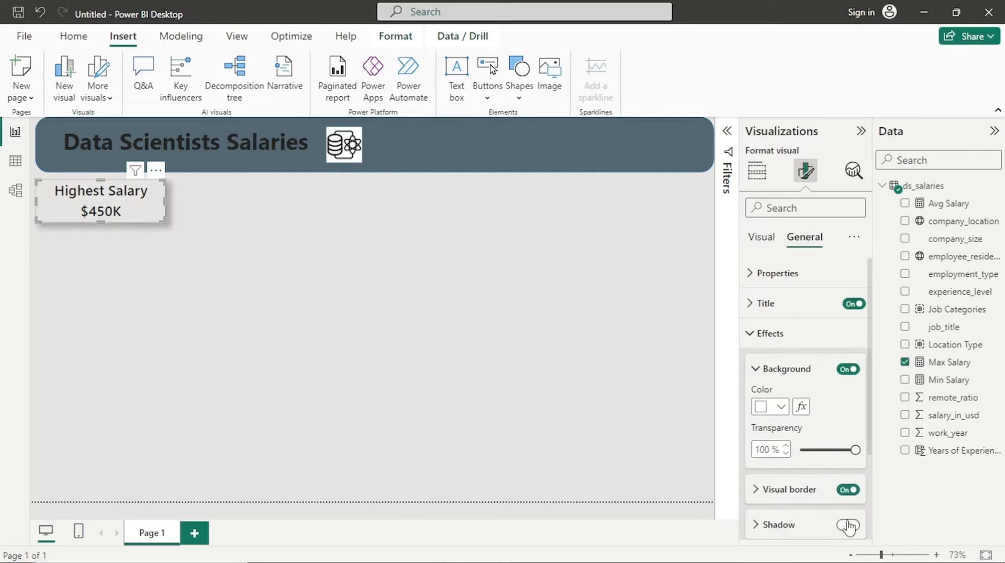
click(785, 491)
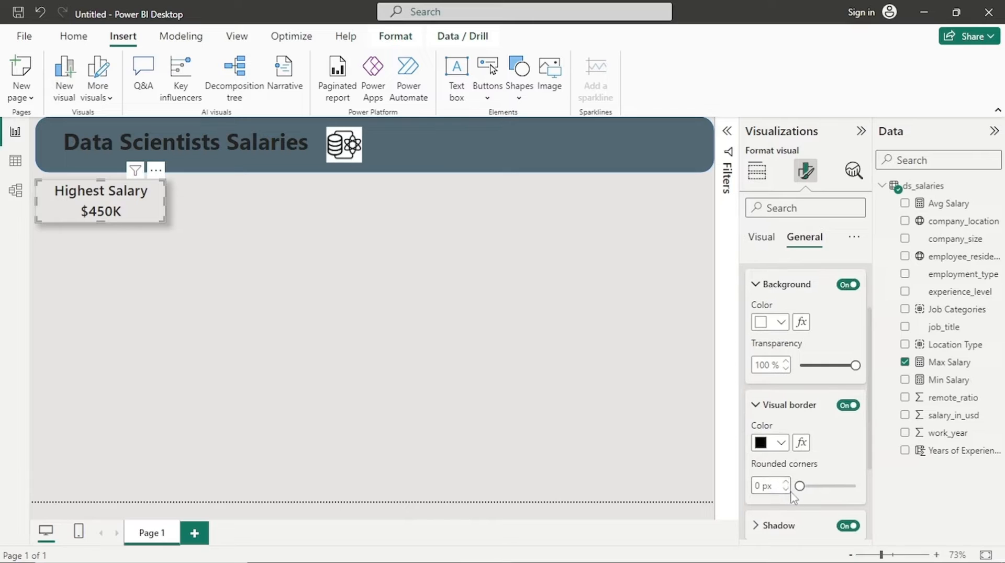
click(760, 486)
text(14)
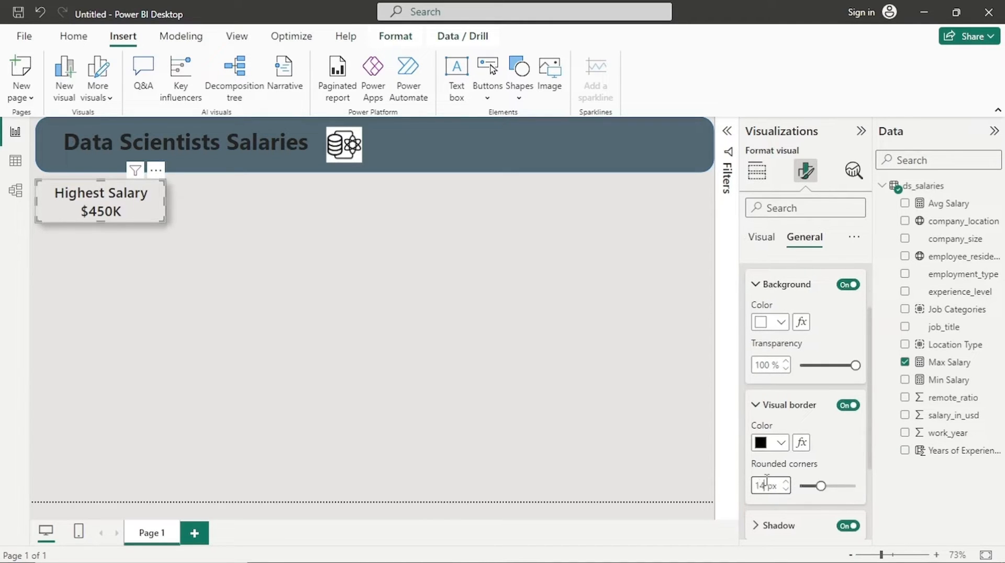
click(779, 443)
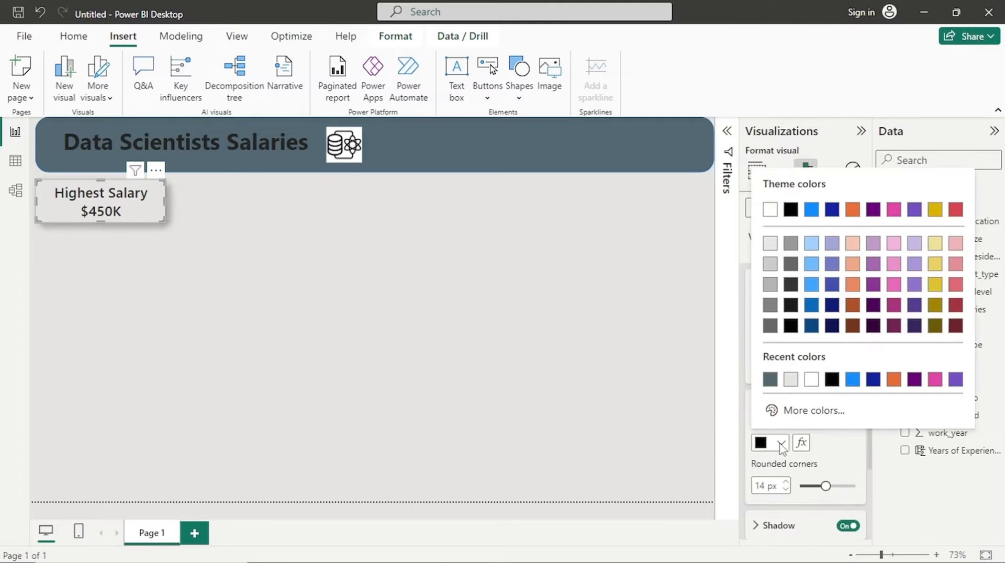
click(792, 381)
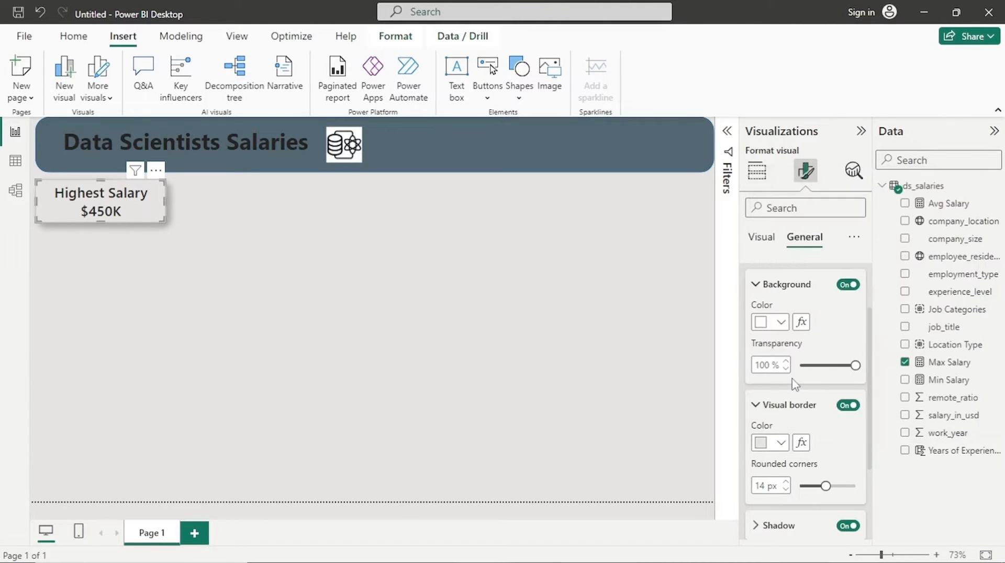
Move the Highest Salary card slightly down to leave a gap below the title banner.
click(421, 379)
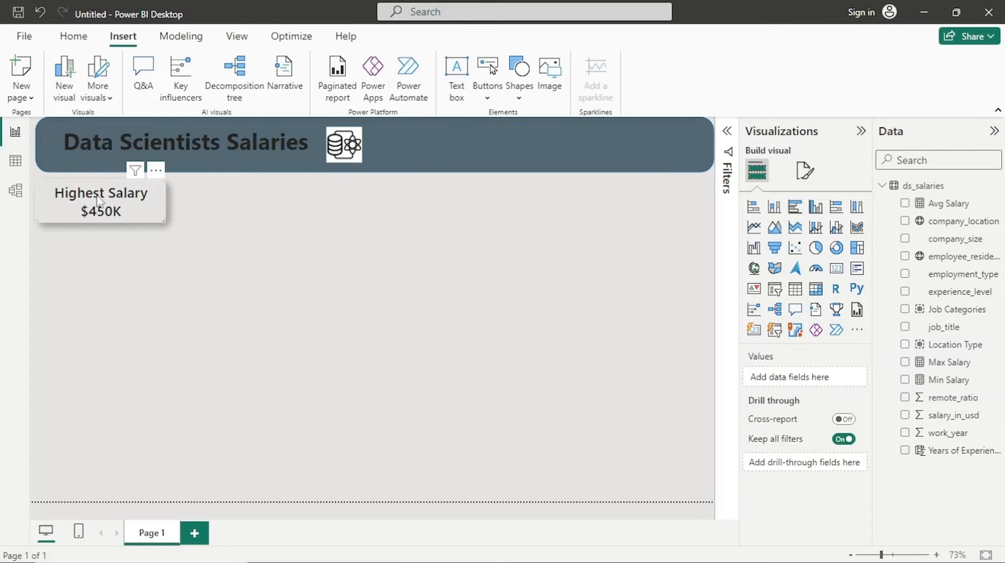
drag(98, 193, 100, 207)
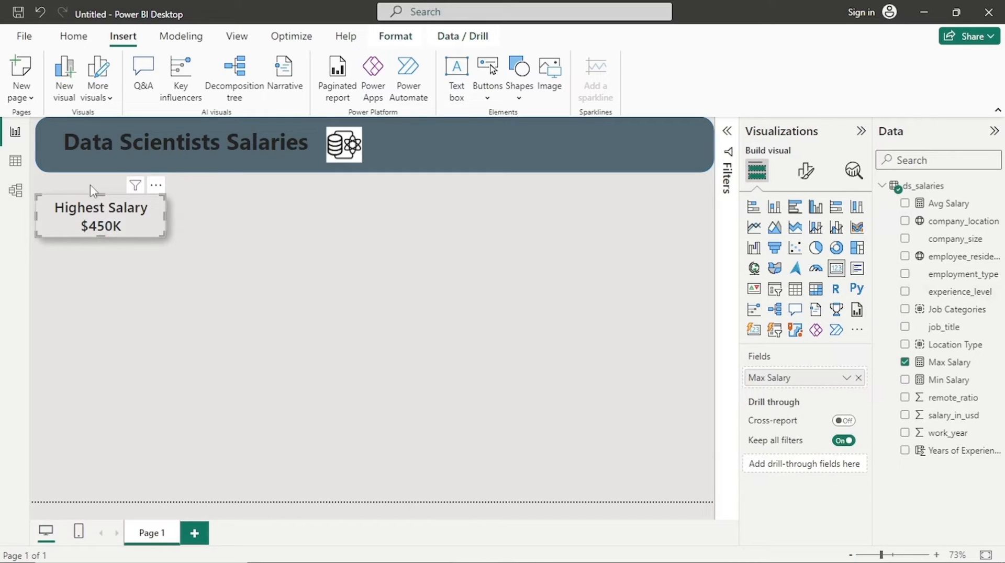
click(94, 187)
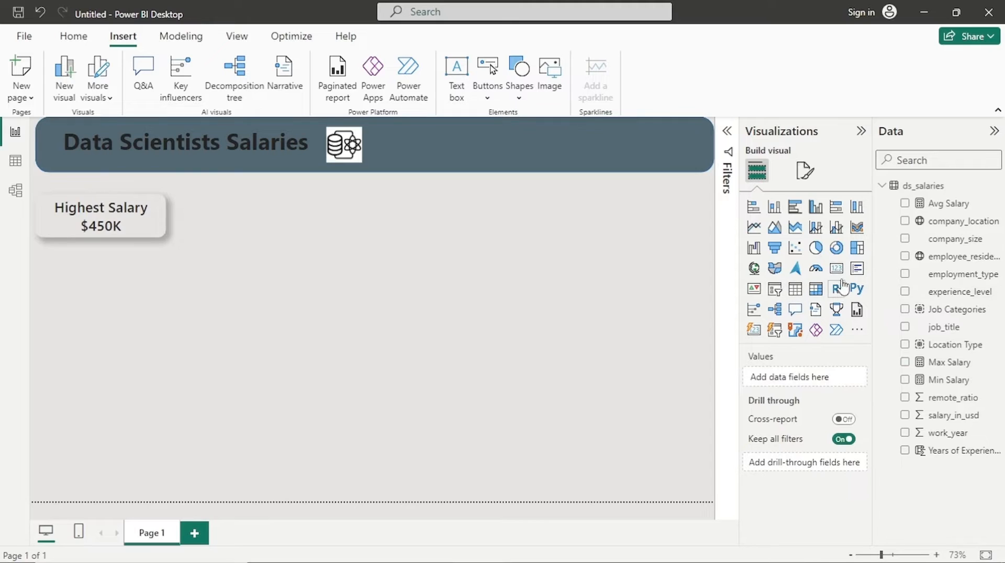
Add a slicer for Years of Experience below the card and reduce its height to a narrow strip.
click(776, 289)
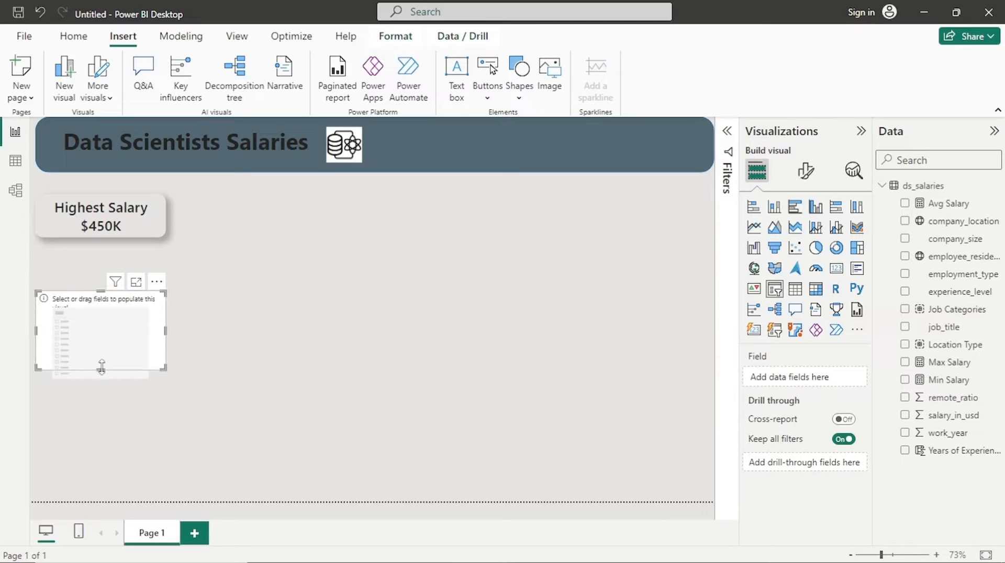
drag(102, 368, 107, 324)
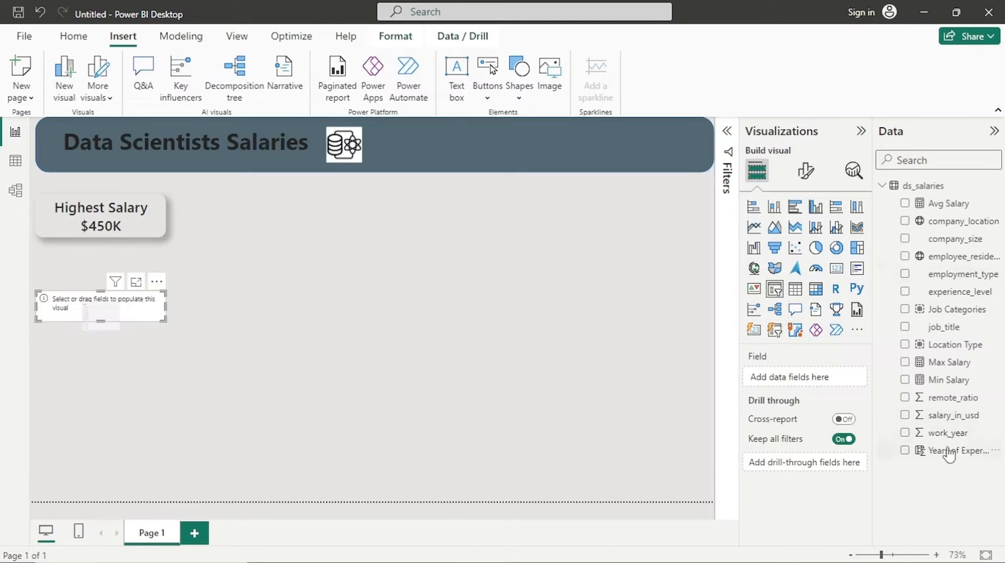
drag(949, 451, 813, 383)
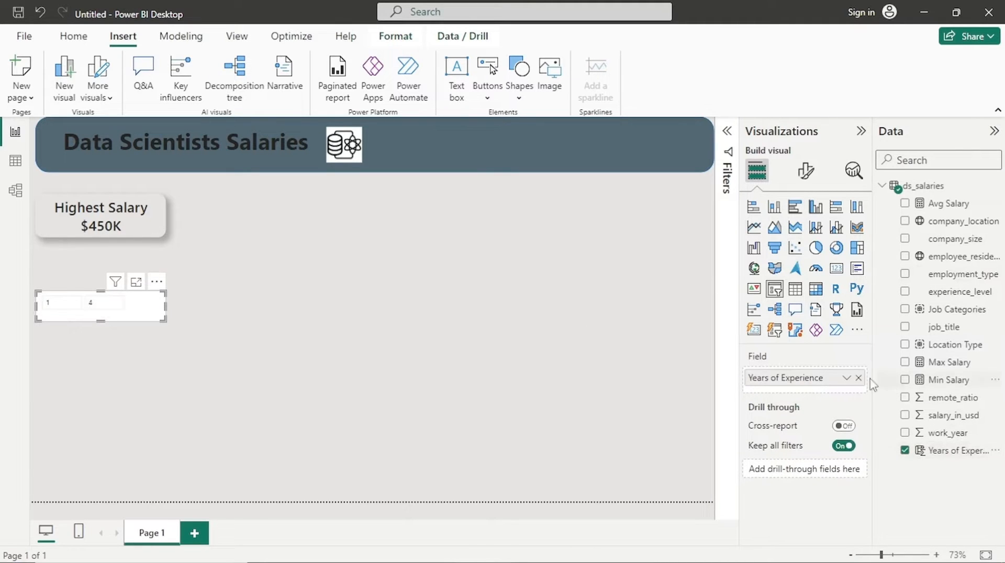
Set the style of the Years of Experience slicer to Dropdown.
click(806, 171)
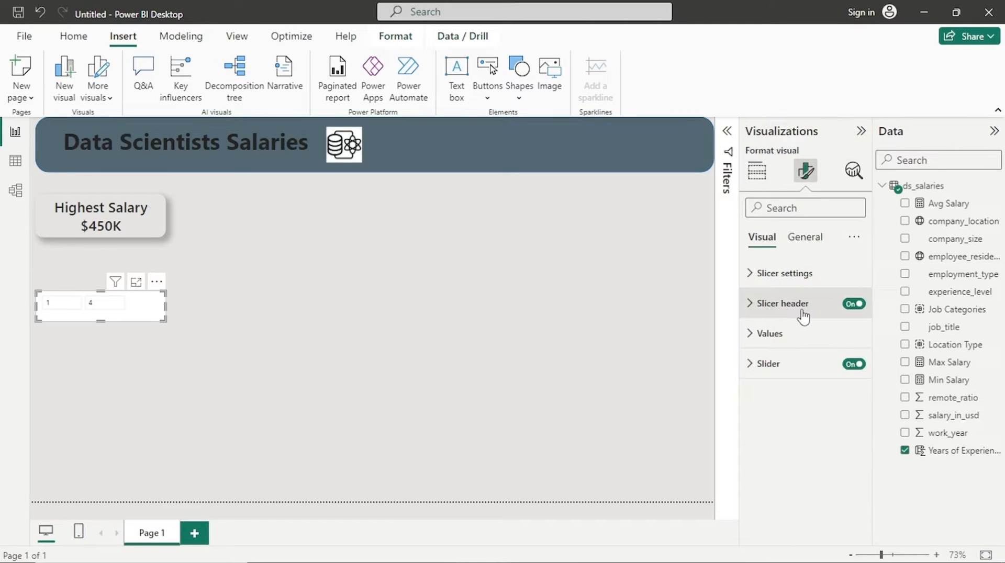
click(799, 274)
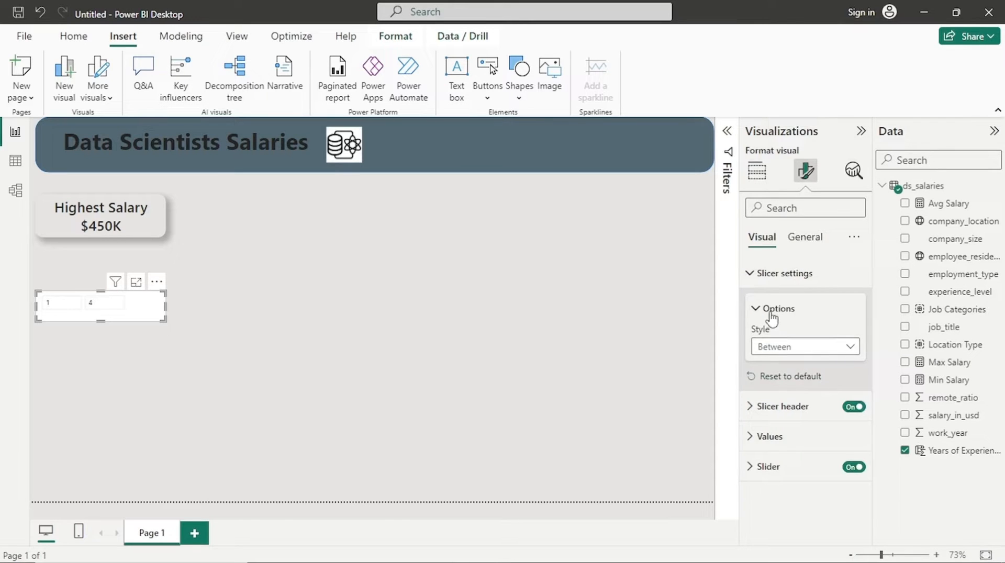
click(852, 348)
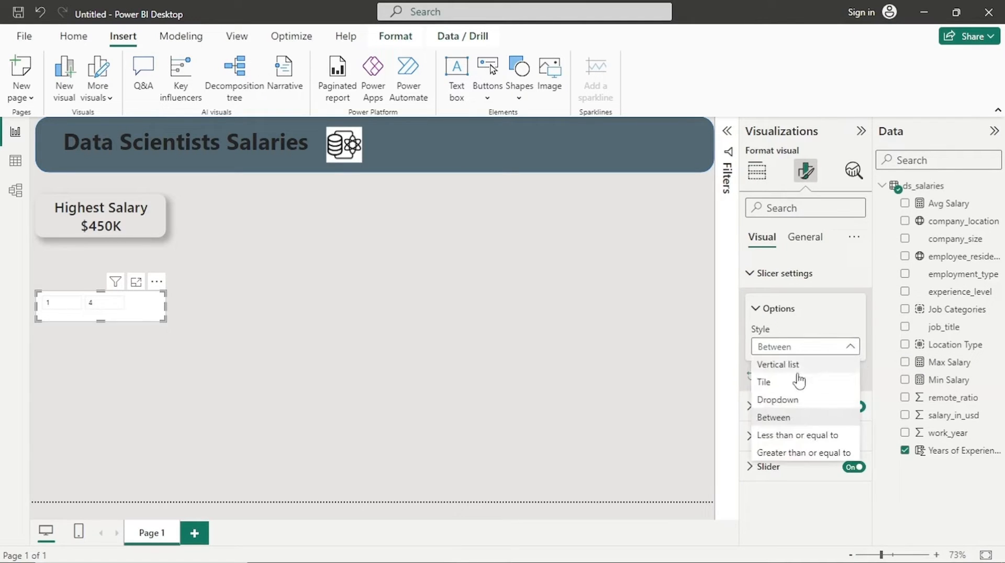
click(784, 403)
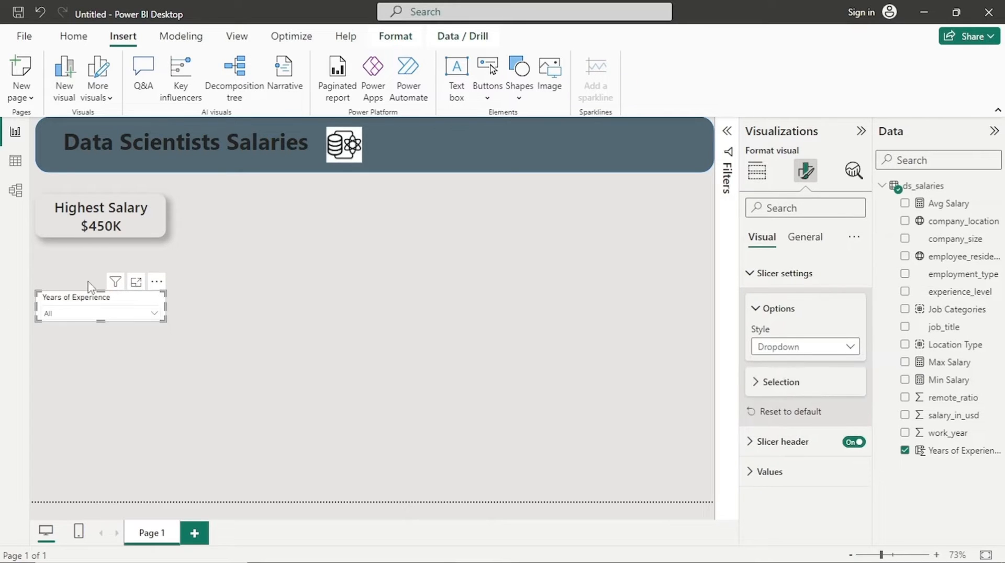
Place the Years of Experience slicer directly under the title banner and shift the Highest Salary card down beneath it.
drag(90, 300, 101, 174)
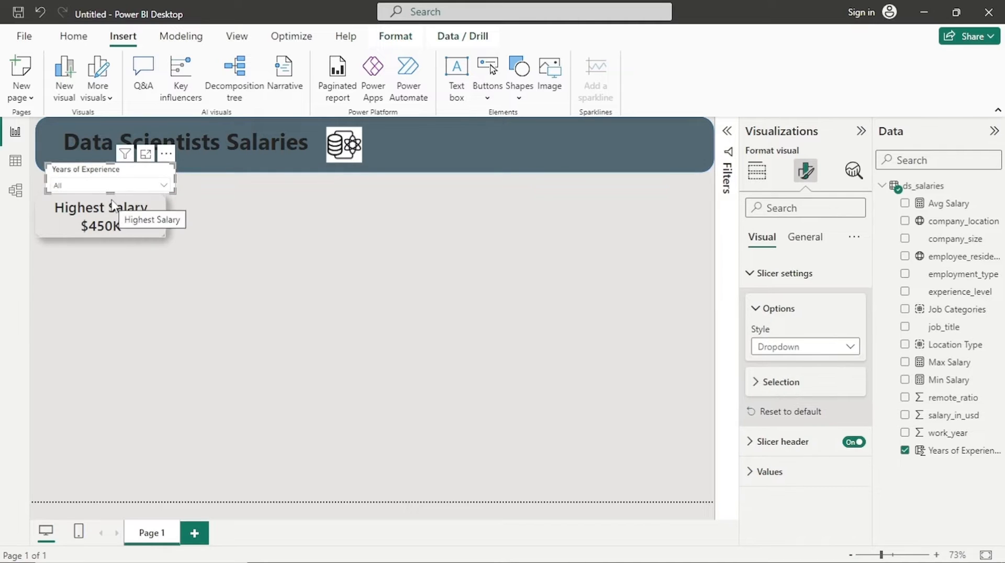
drag(110, 202, 112, 212)
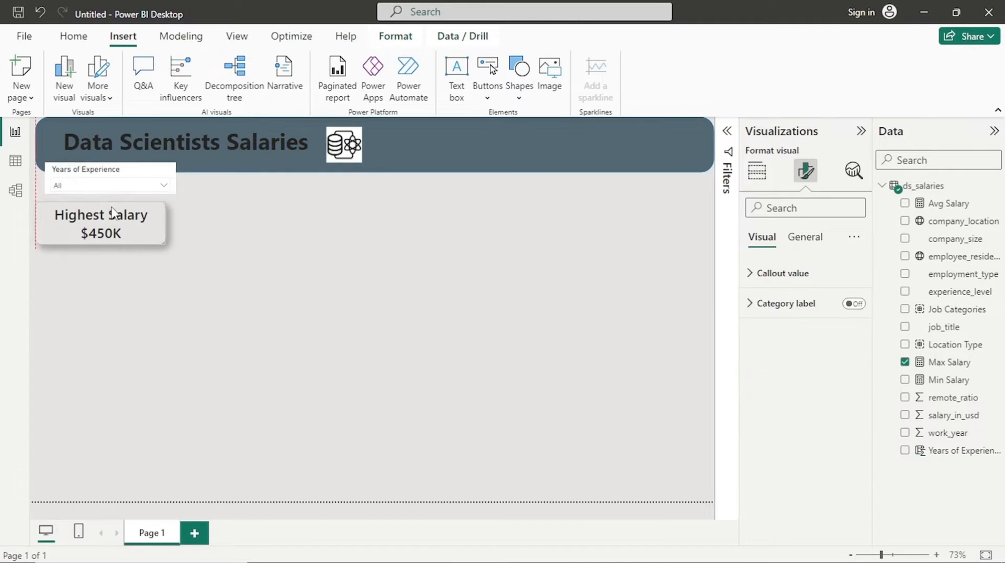
click(114, 178)
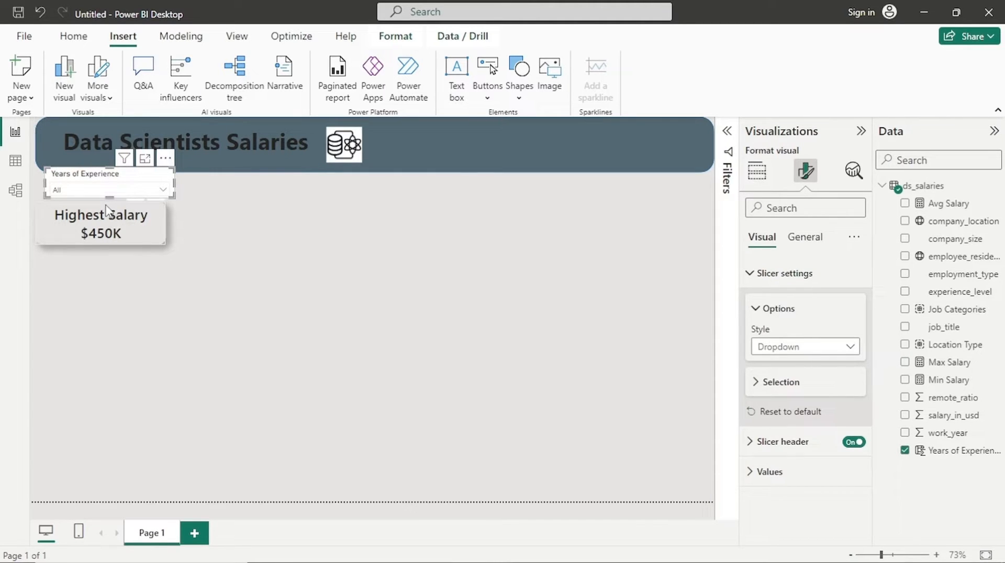
drag(107, 223, 108, 235)
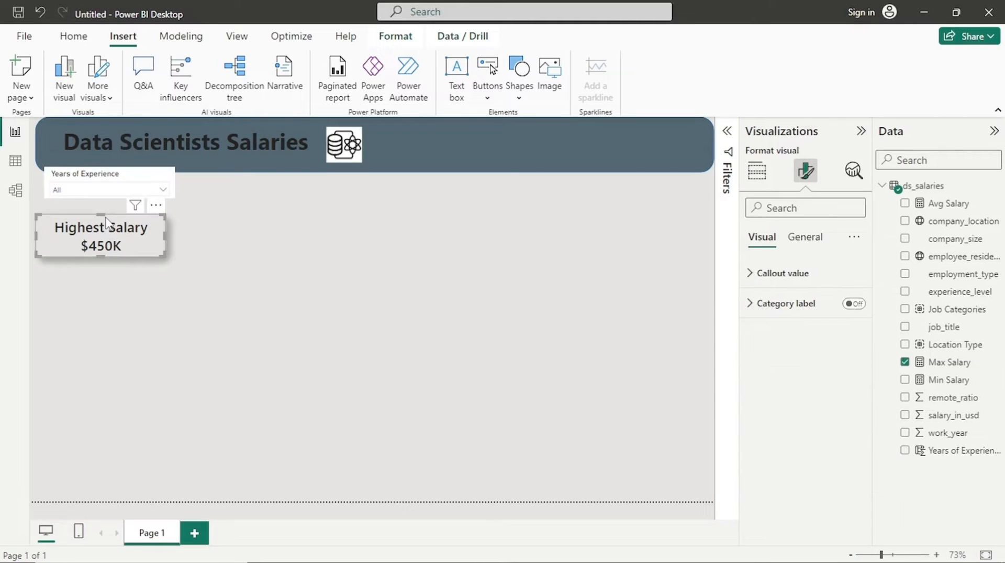
drag(103, 187, 98, 184)
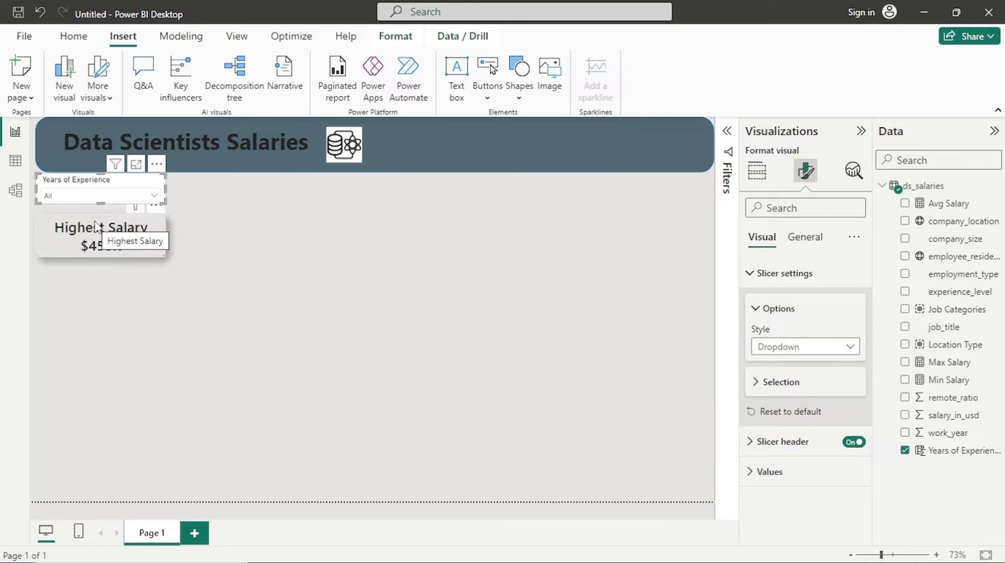
Move the Highest Salary card up against the slicer and stack two copies of the card beneath it.
mouse_move(97, 226)
mouse_down()
mouse_move(97, 200)
mouse_move(98, 223)
mouse_up()
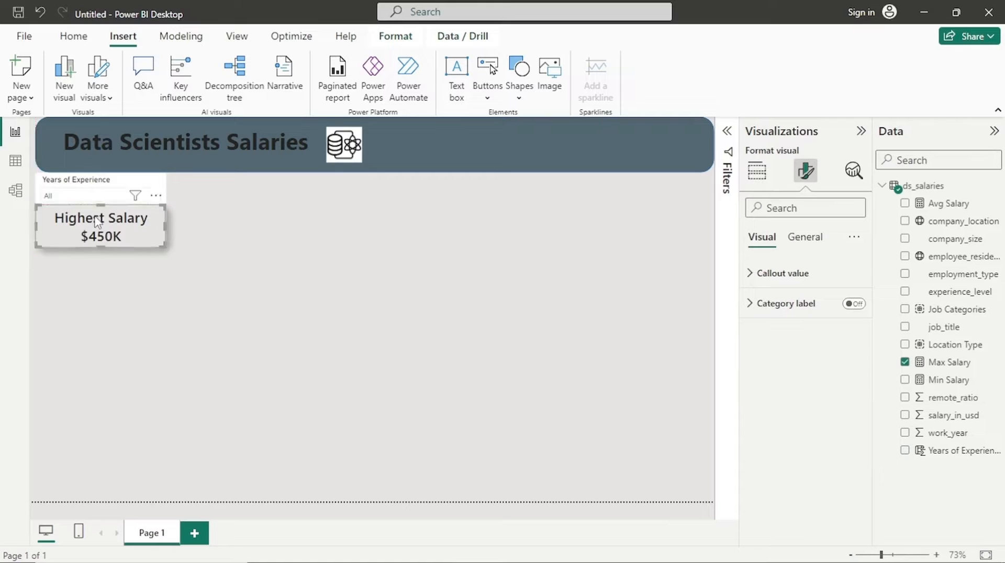
click(93, 291)
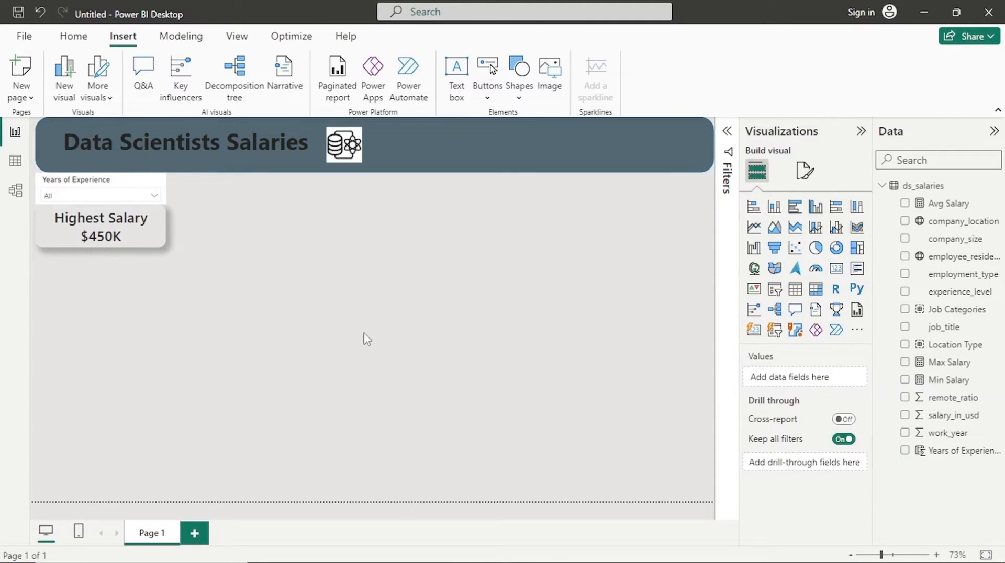
click(137, 240)
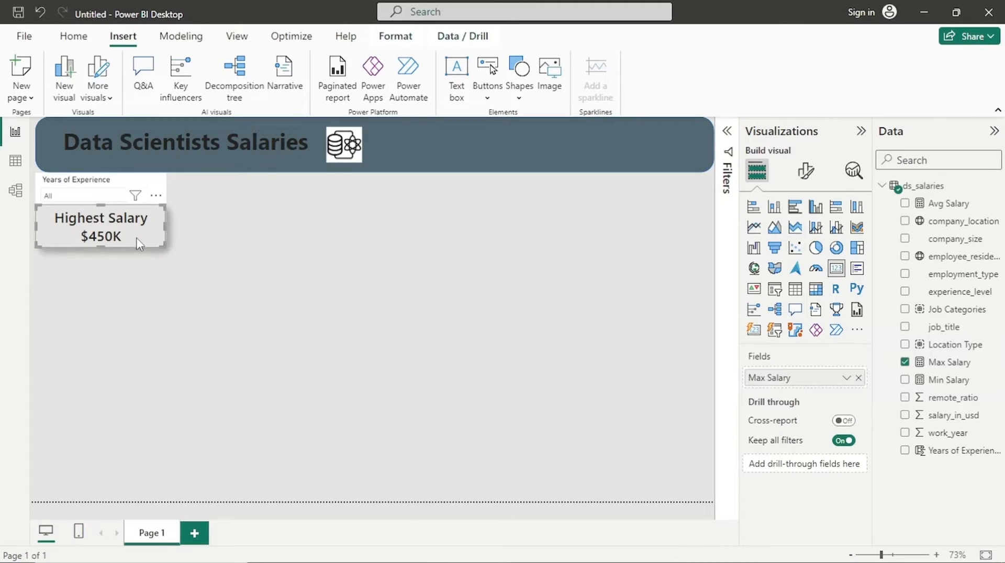
key(ctrl+v)
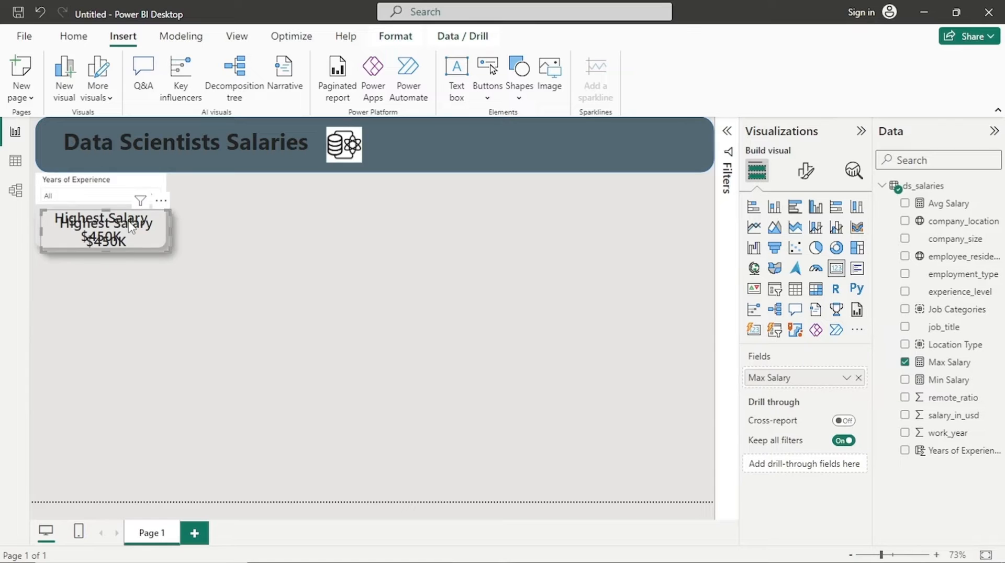
drag(112, 221, 128, 273)
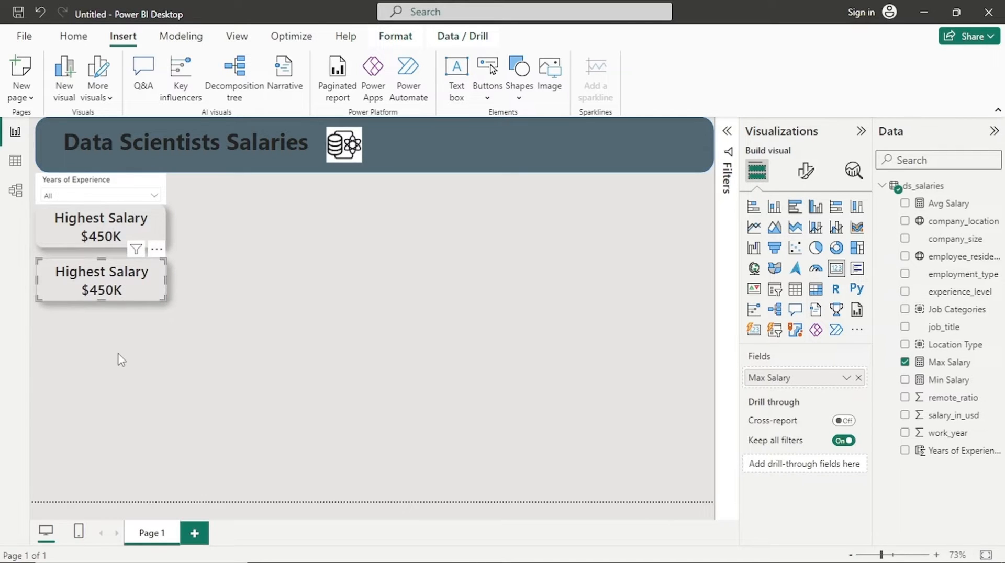
key(ctrl+v)
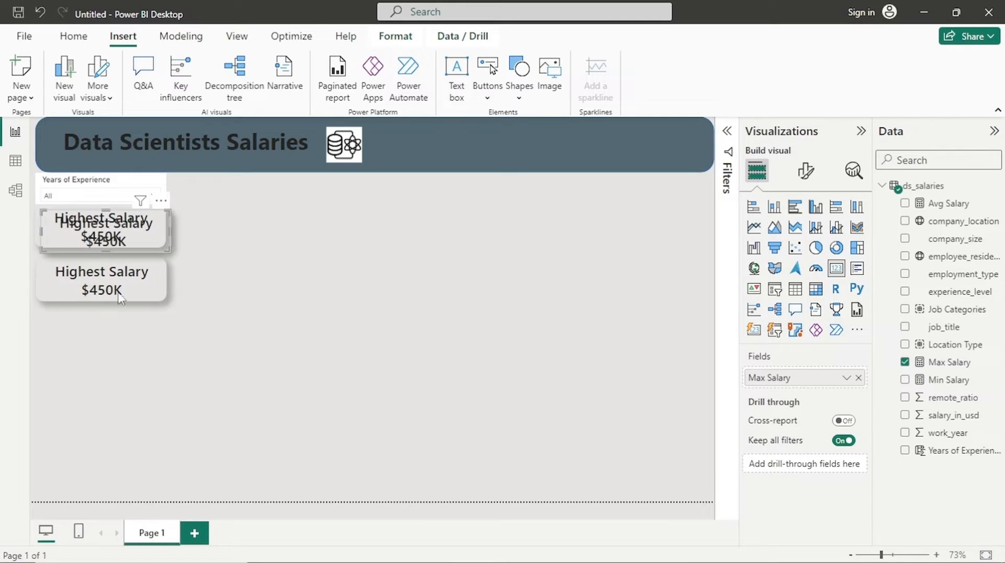
drag(117, 225, 117, 329)
click(281, 285)
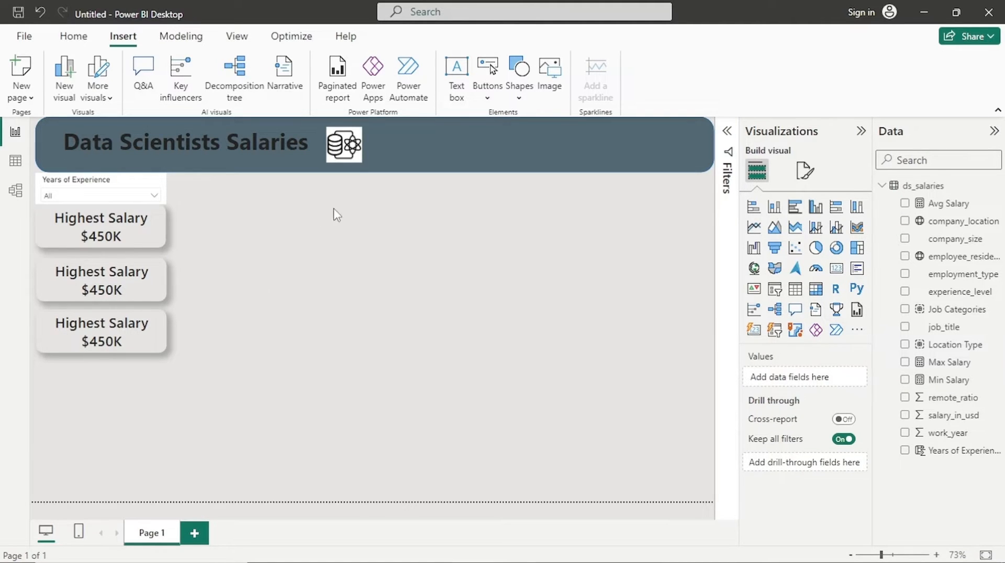
Replace the Max Salary field of the middle card with Min Salary.
click(117, 276)
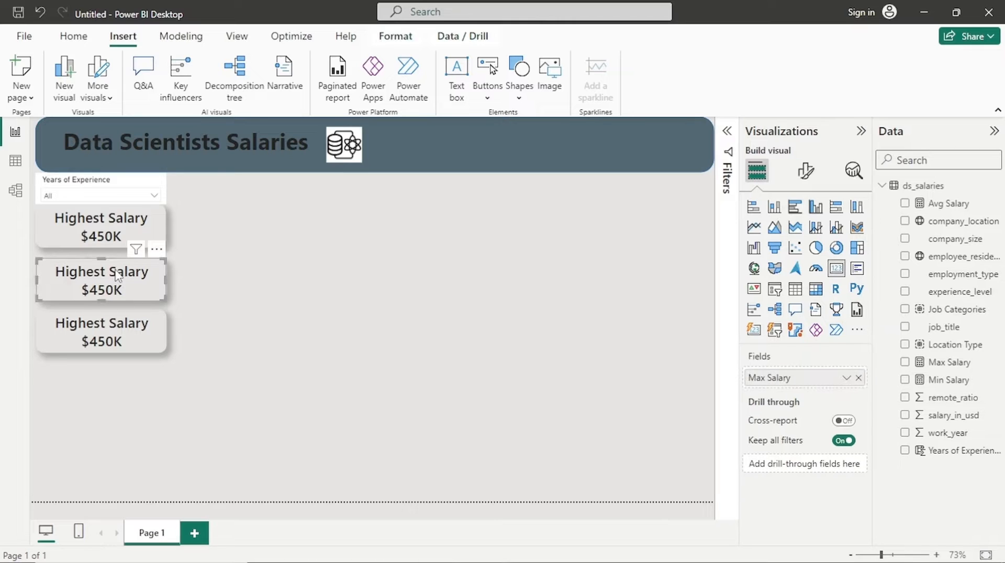
click(859, 379)
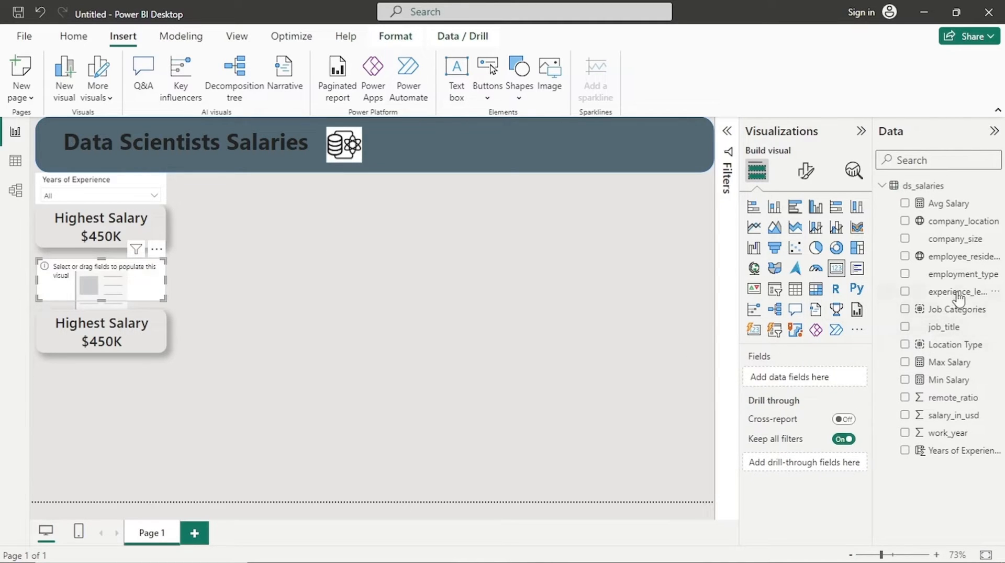
drag(942, 379, 824, 378)
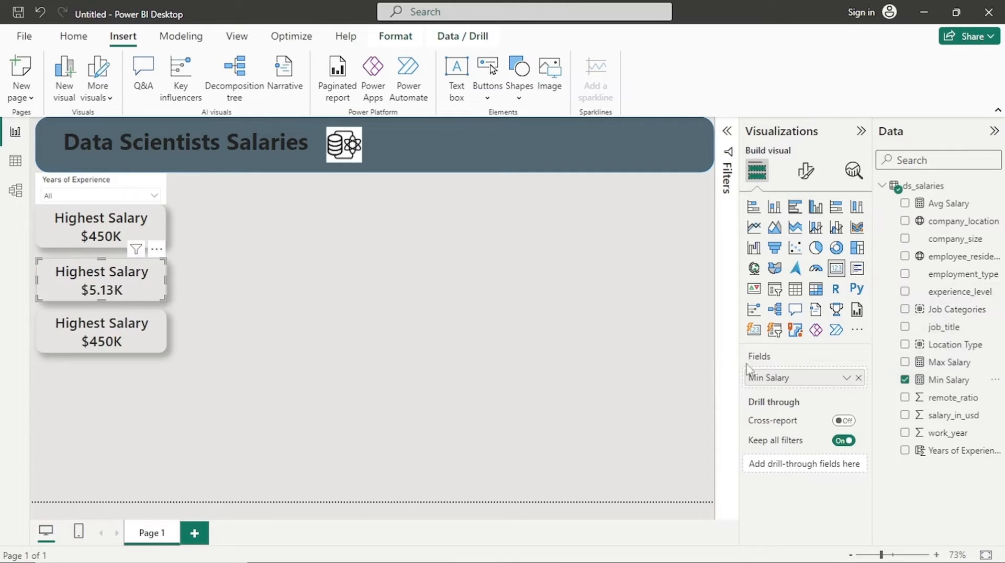
Change the title text of the middle card to Lowest Salary.
click(806, 171)
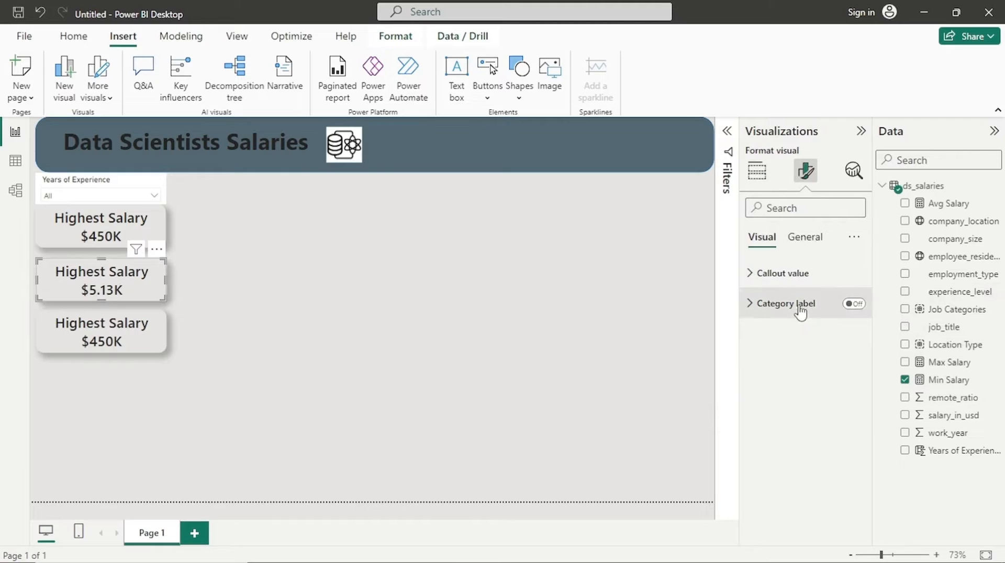
click(805, 239)
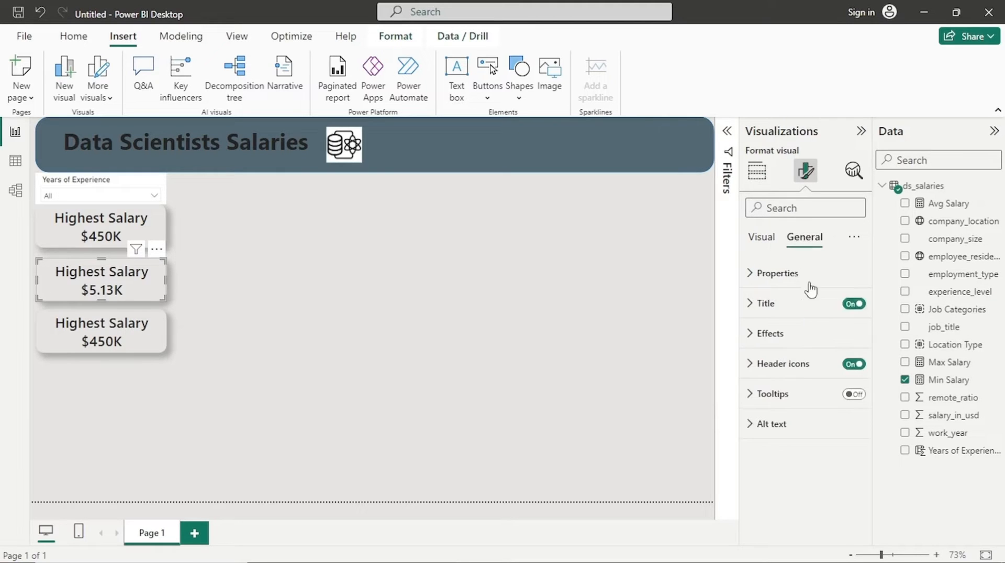
click(804, 314)
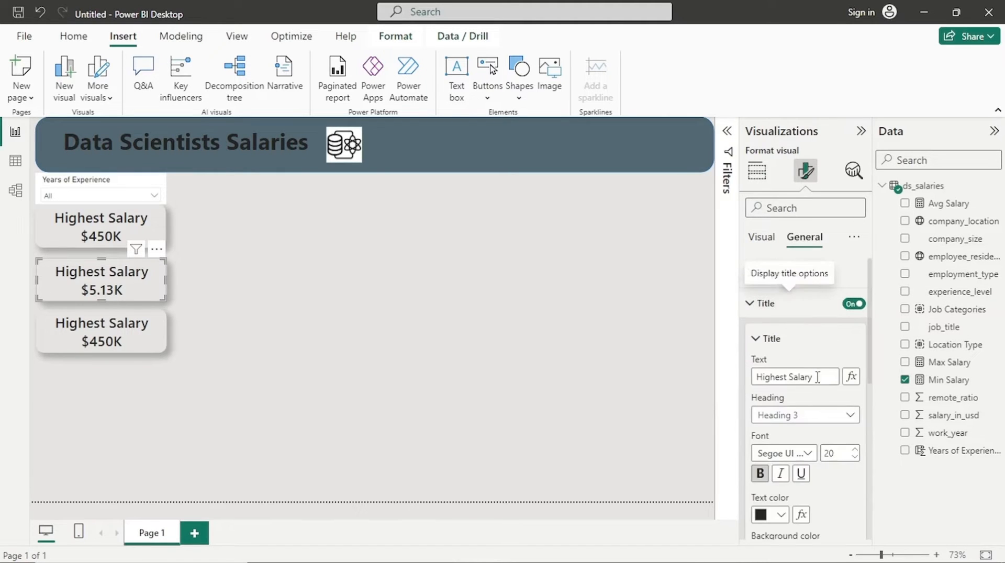
click(790, 377)
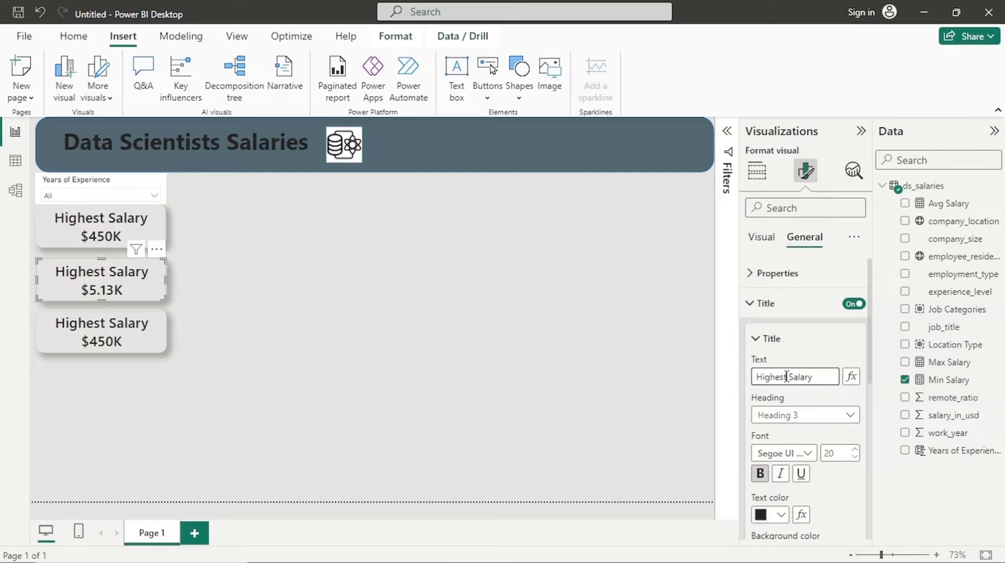
key(shift+Home)
key(BackSpace)
text(L)
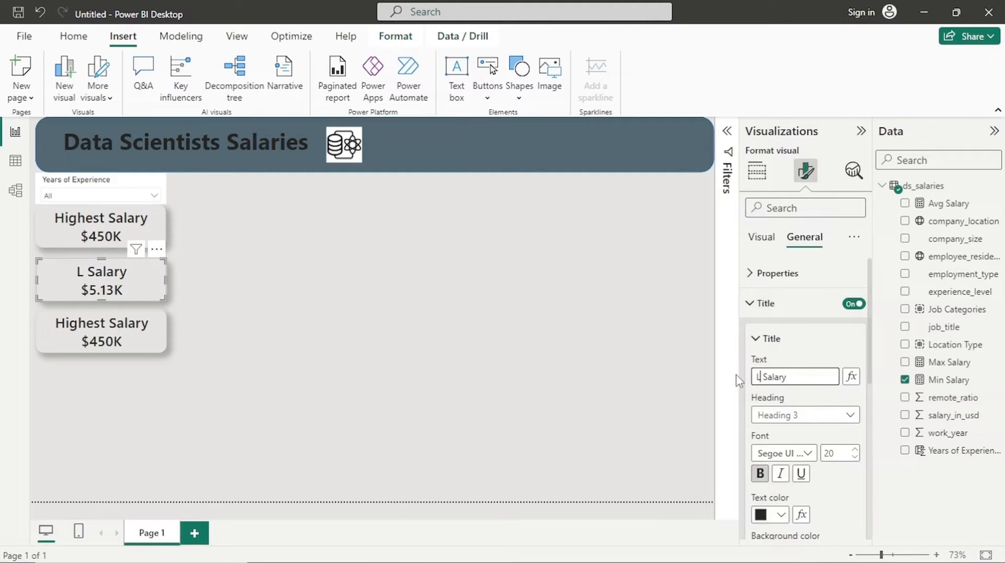
text(owest)
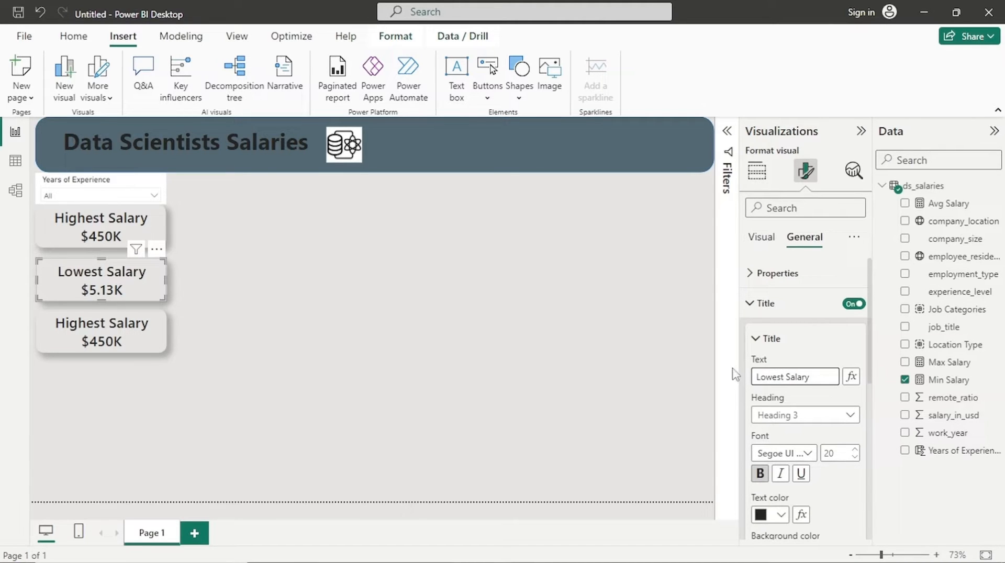
Replace the Max Salary field of the lowest card in the stack with Avg Salary.
click(126, 335)
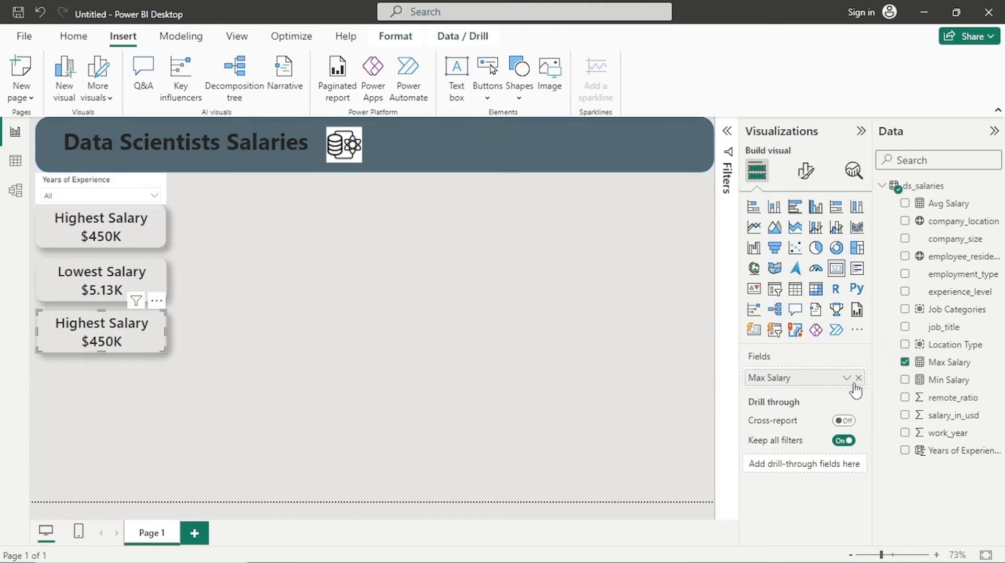
click(859, 377)
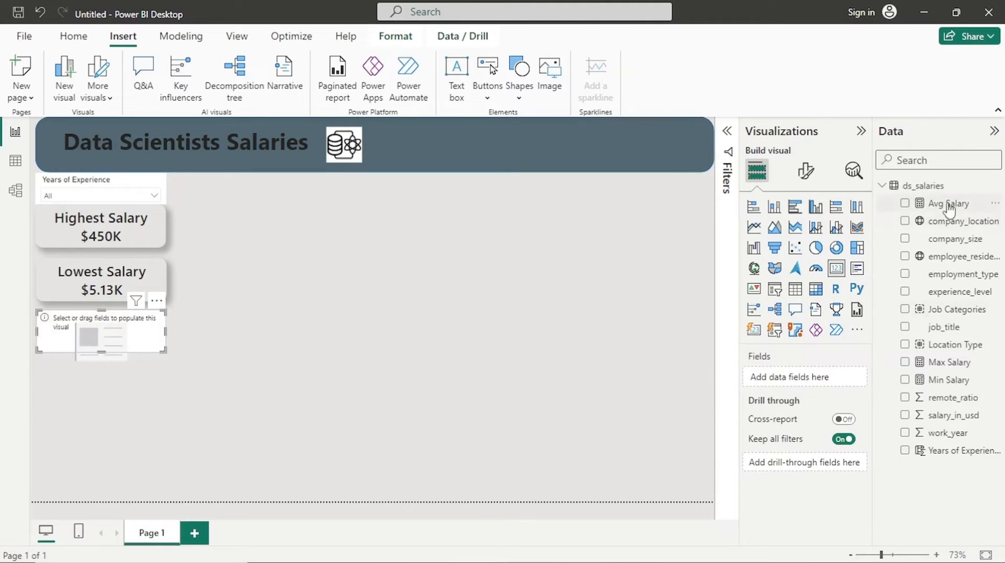
drag(948, 207, 831, 379)
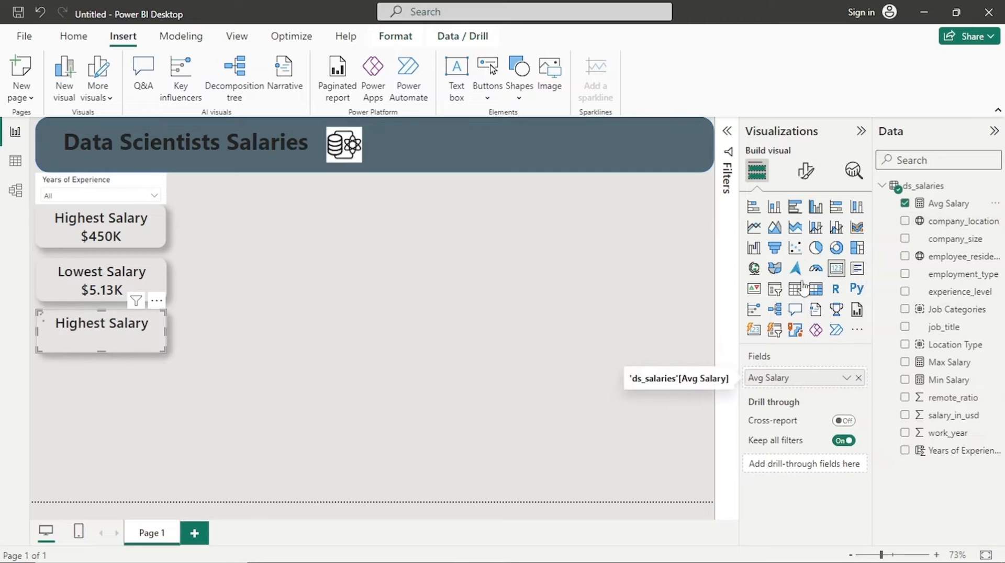
Change the title text of the Avg Salary card to Average Salary.
click(806, 170)
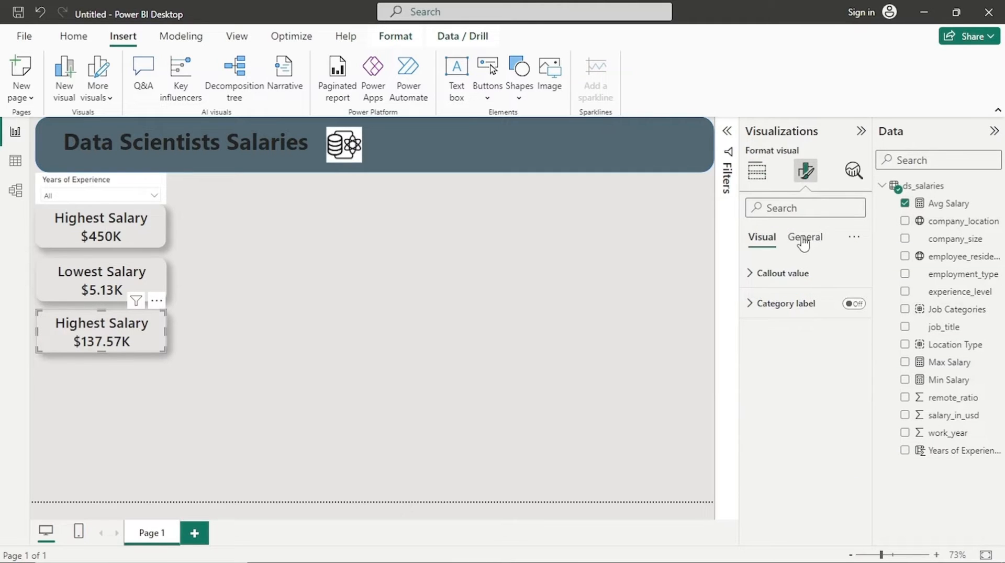
click(805, 237)
click(801, 303)
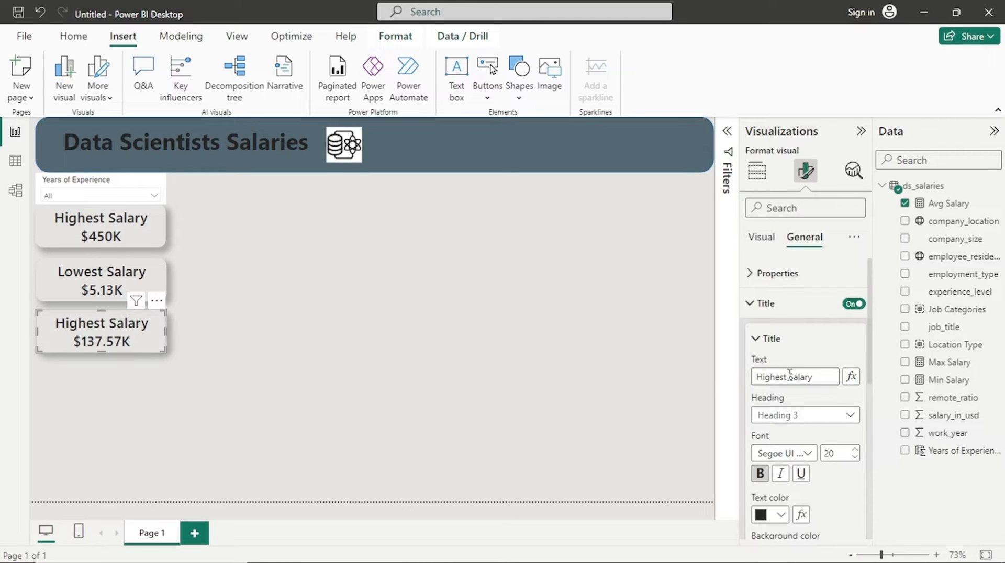
drag(789, 373, 739, 374)
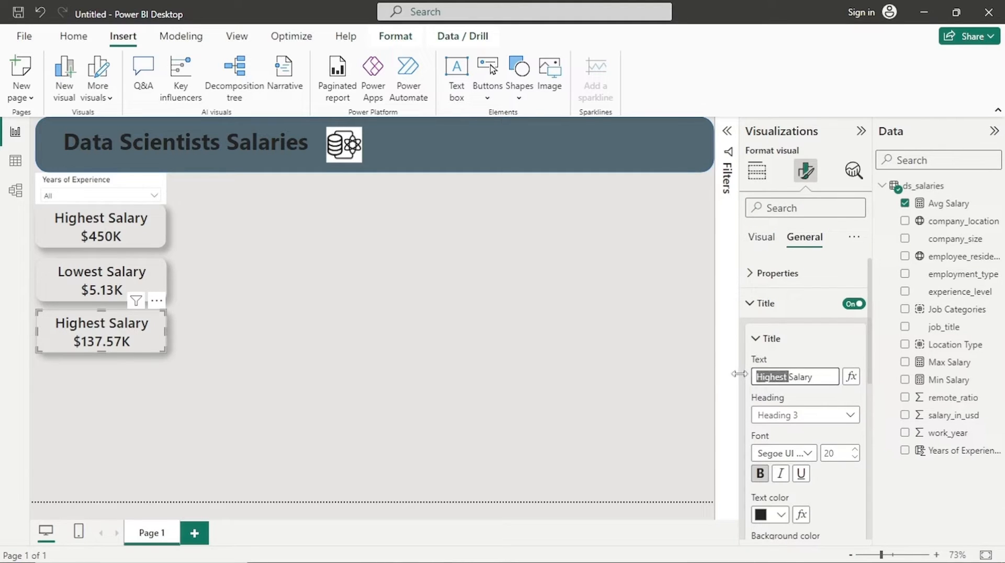
key(BackSpace)
text(Aver)
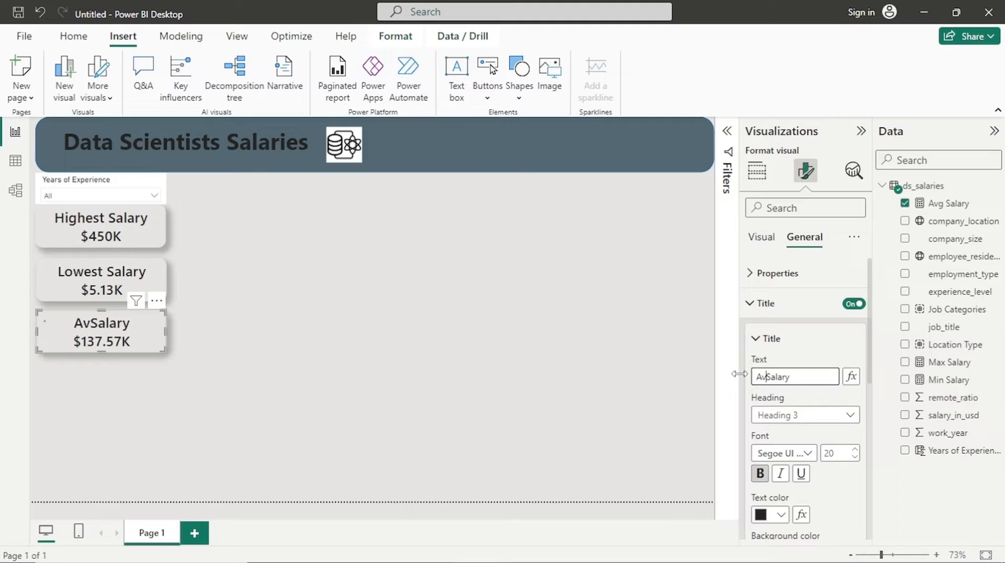
text(age)
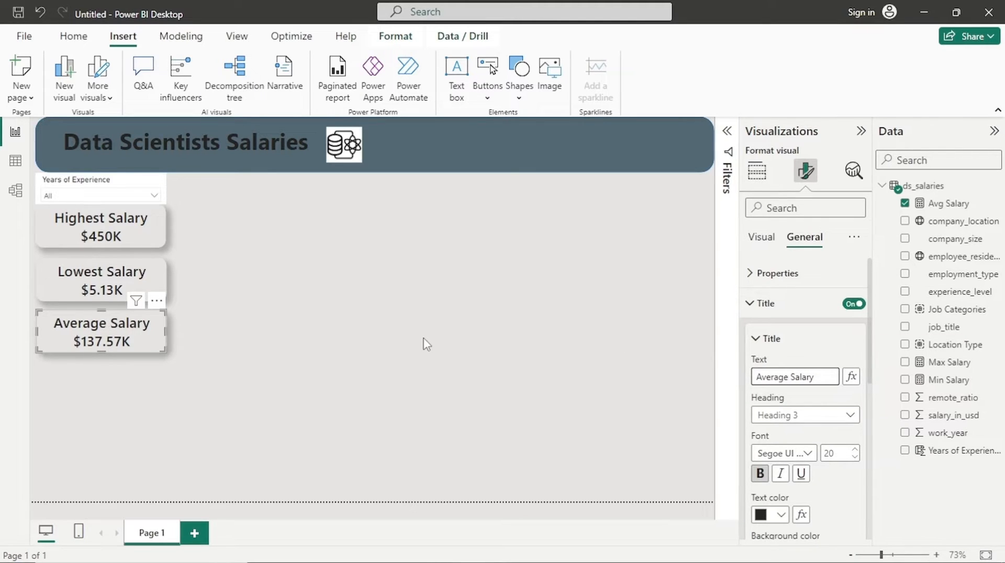
click(360, 319)
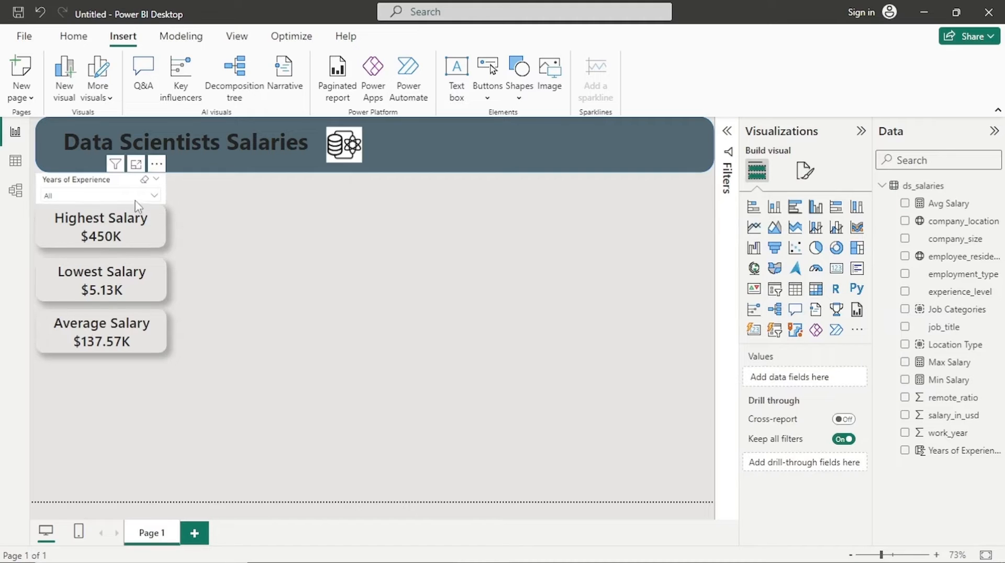
Check how the three cards respond to filtering Years of Experience to 1, and clear the filter.
click(155, 197)
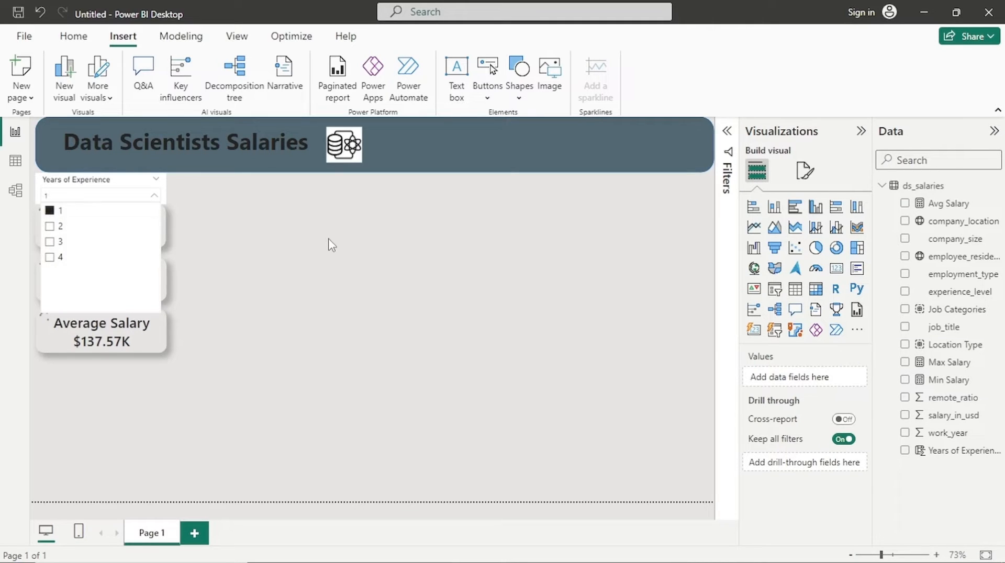
click(323, 253)
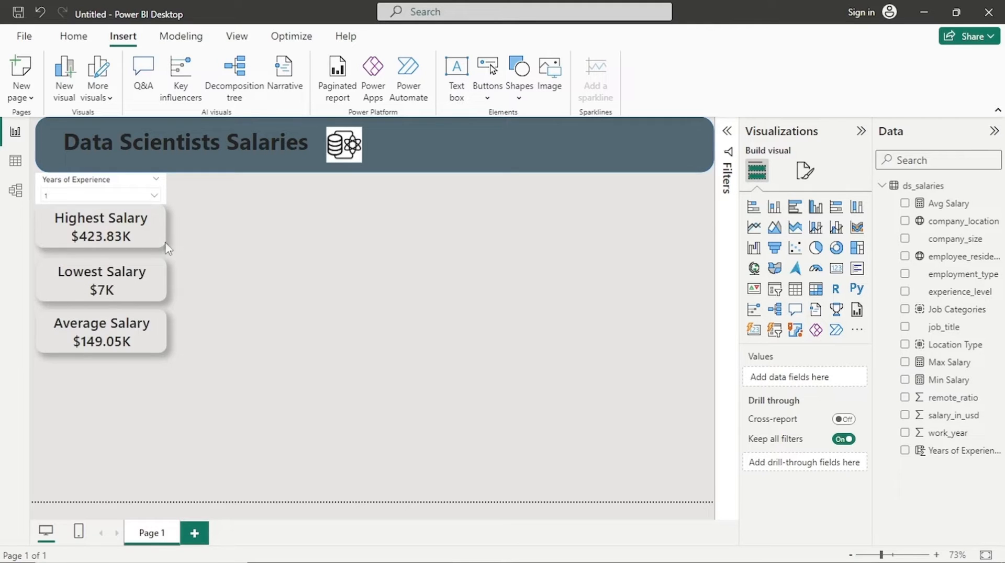
click(153, 195)
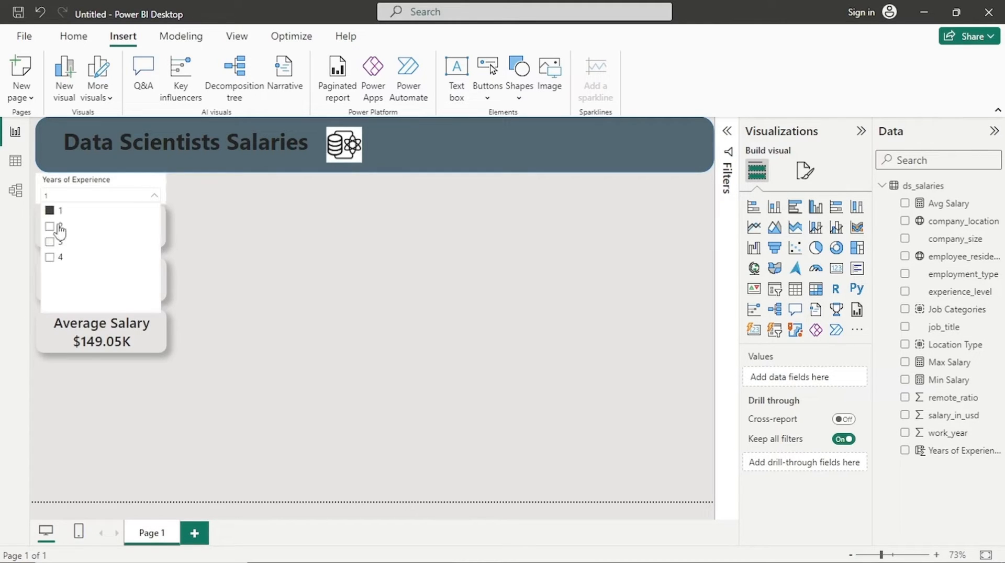
click(54, 214)
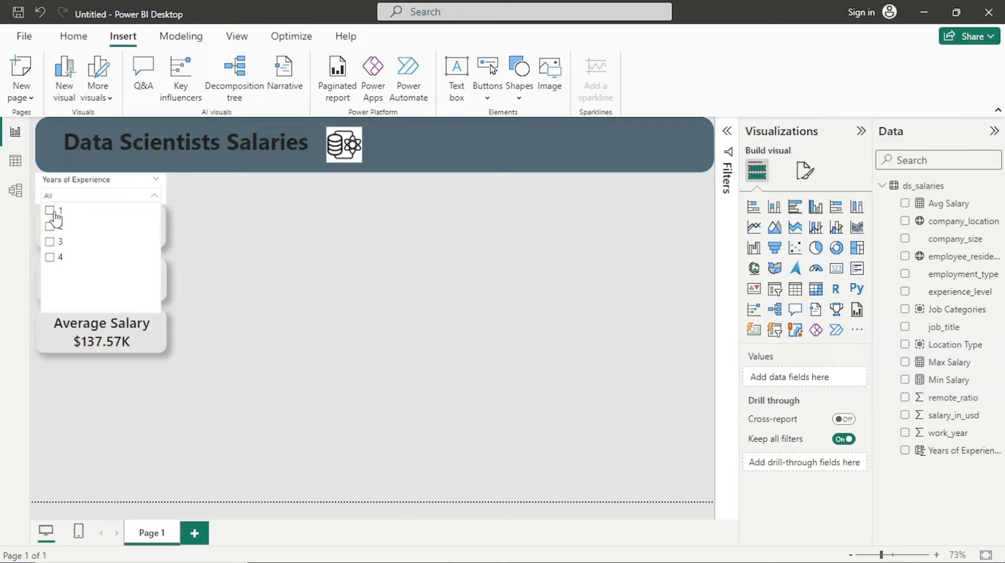
click(199, 215)
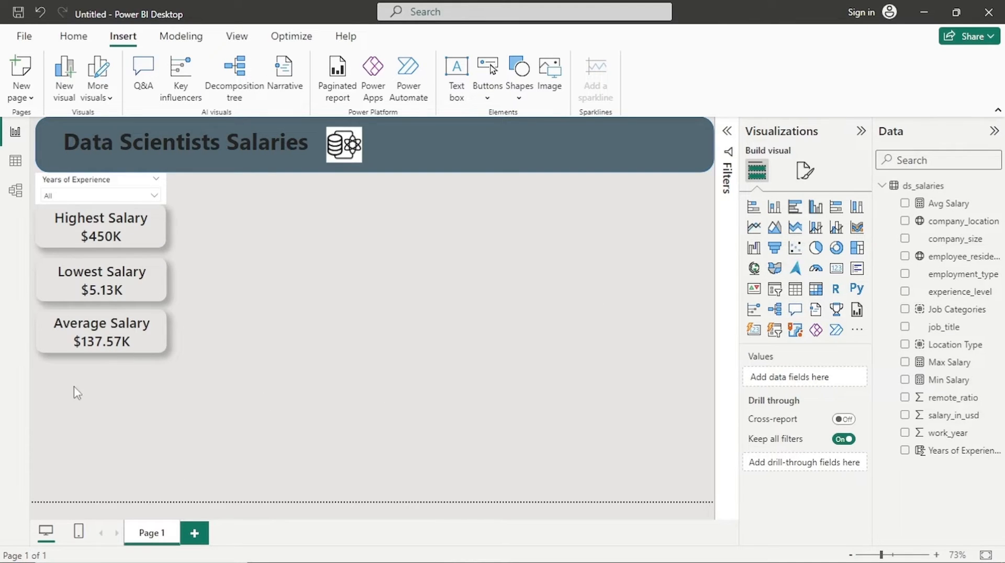
Add a narrow, tall funnel chart below the Average Salary card, with salary_in_usd as values and Location Type as category.
click(775, 251)
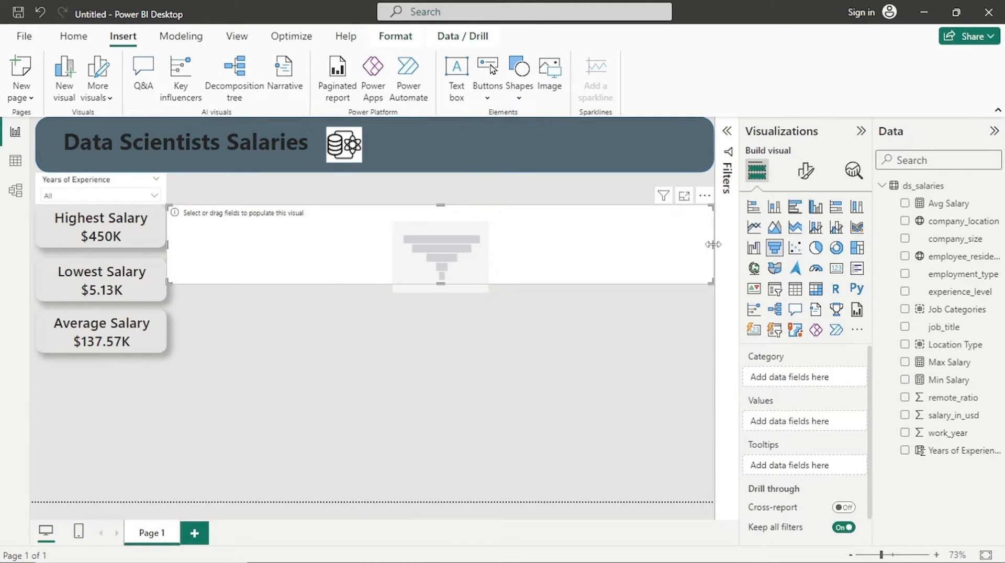
drag(713, 244, 351, 246)
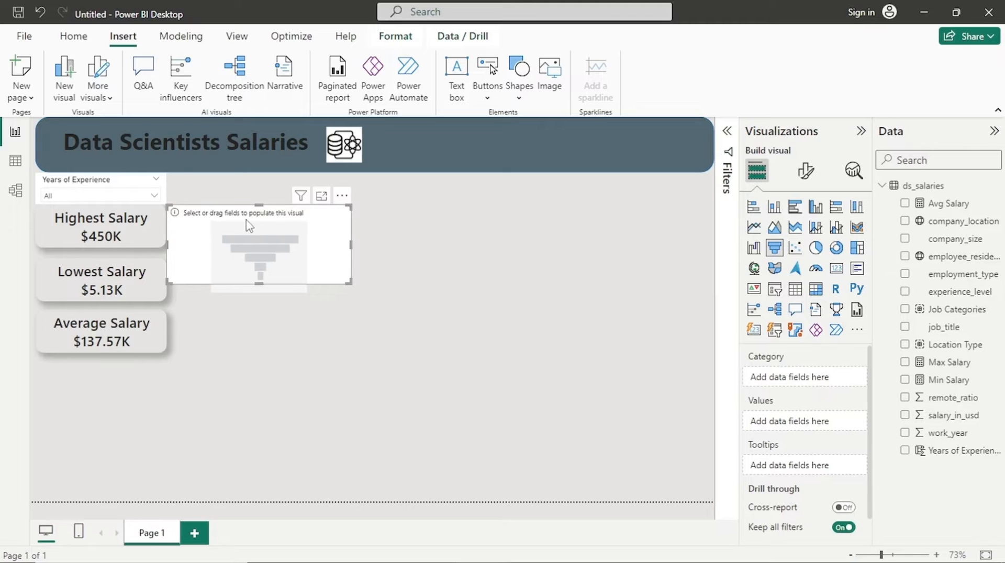
drag(250, 225, 121, 383)
drag(129, 441, 128, 492)
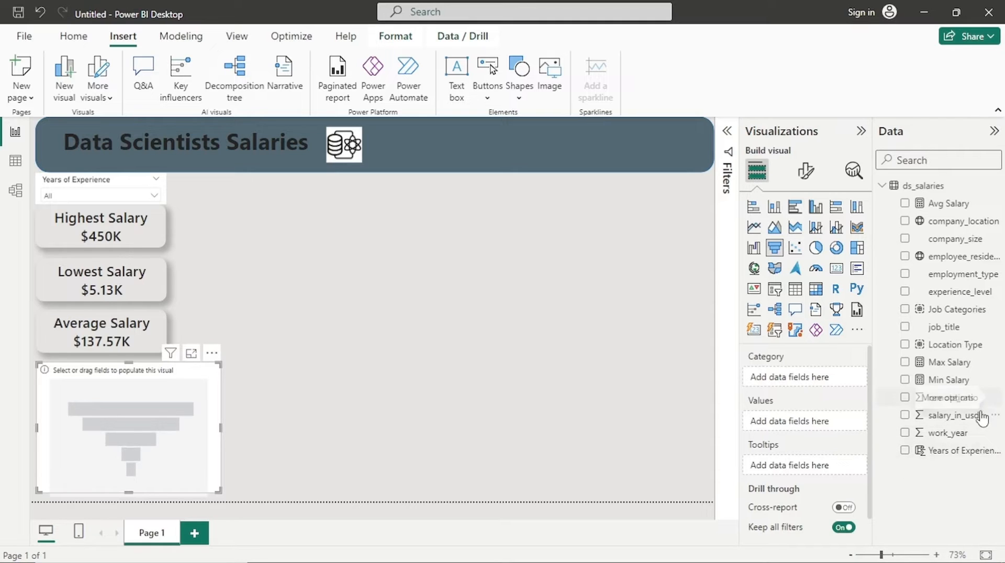
drag(976, 419, 844, 427)
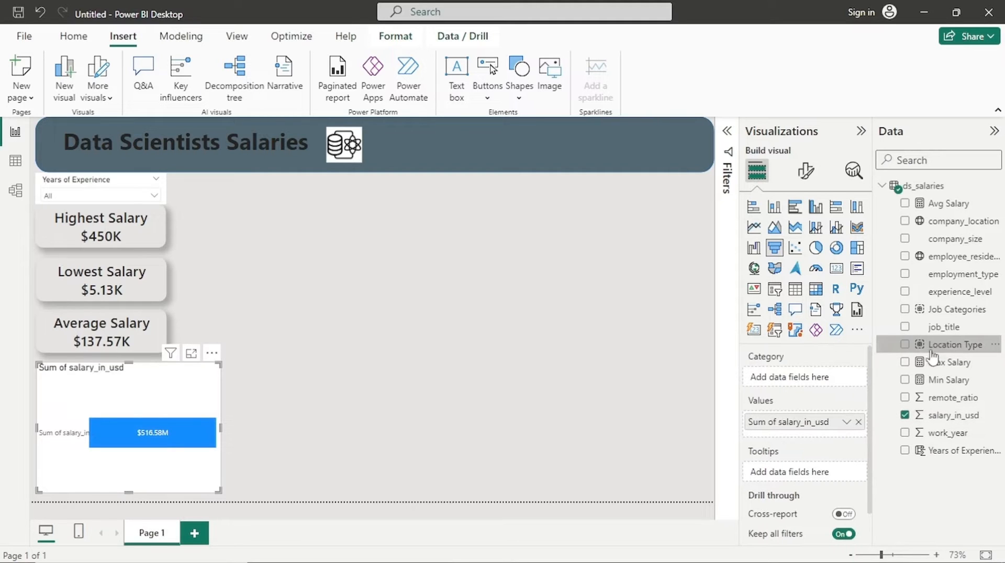
drag(937, 346, 806, 374)
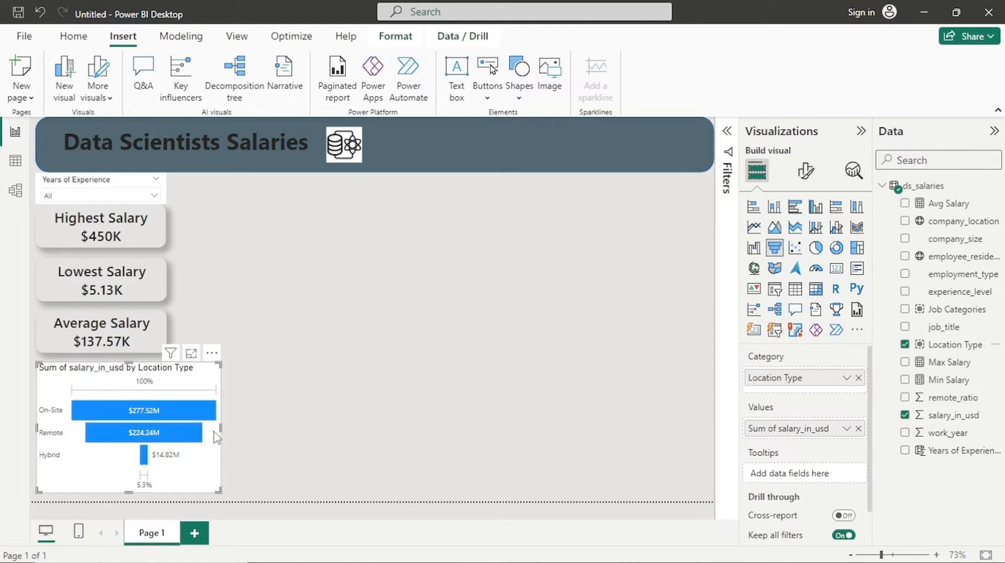
Narrow the funnel chart slightly and set its default bar color to medium grey.
drag(220, 430, 208, 430)
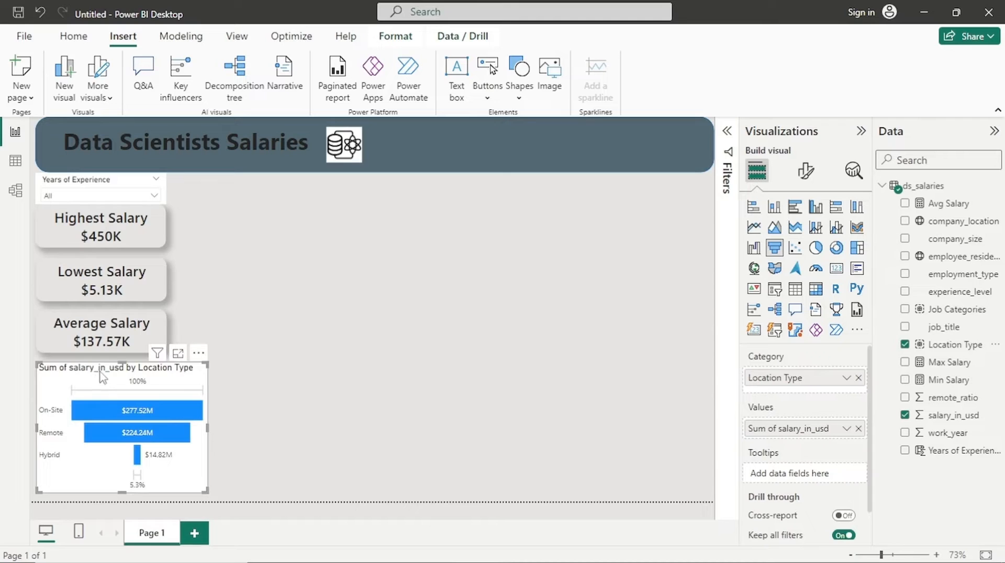
click(806, 172)
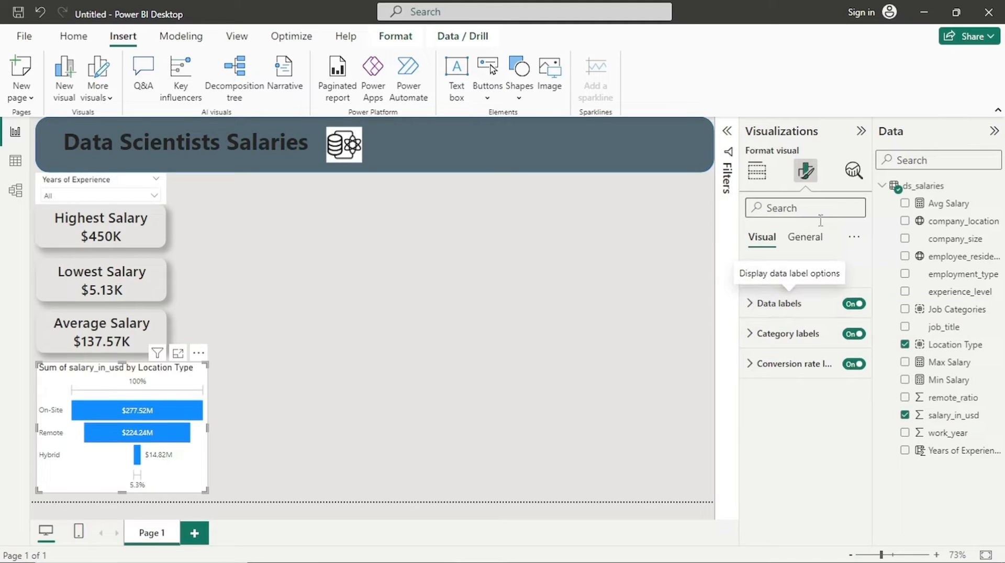
click(798, 271)
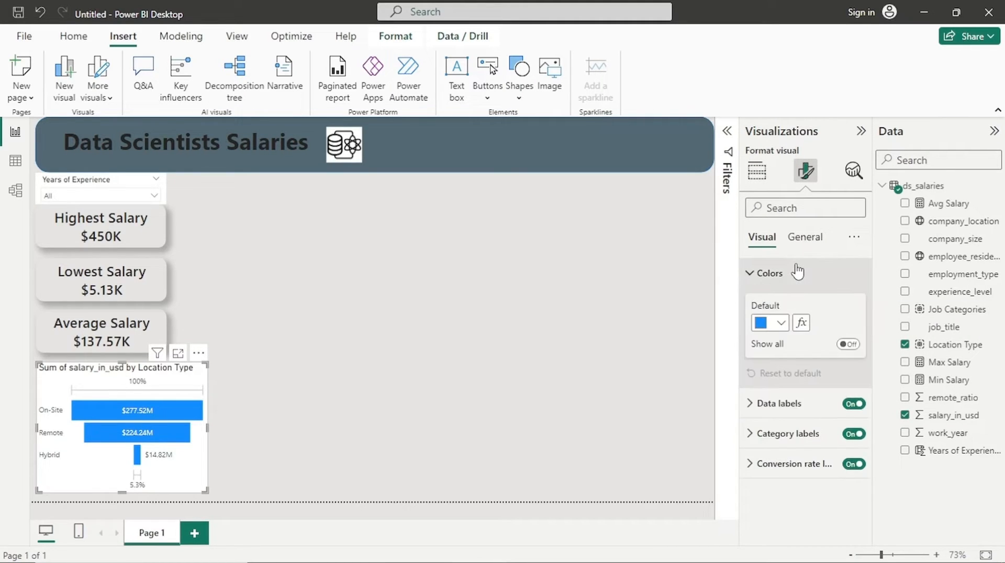
click(782, 324)
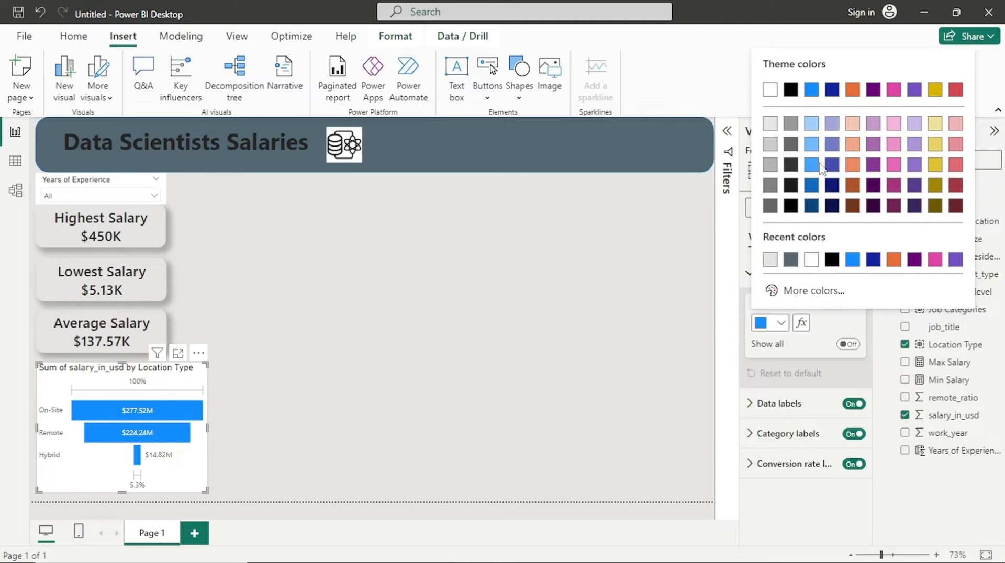
click(780, 165)
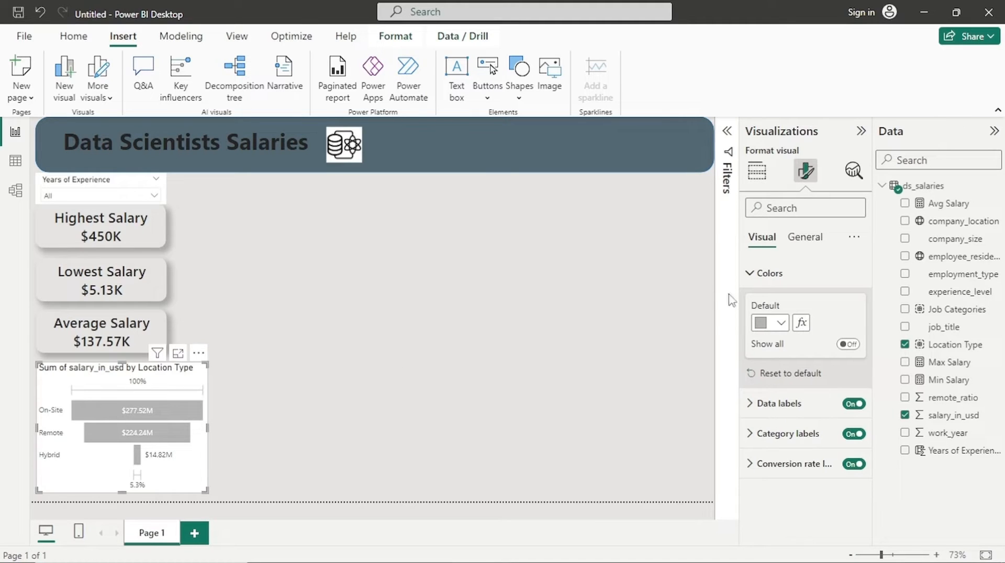
click(757, 277)
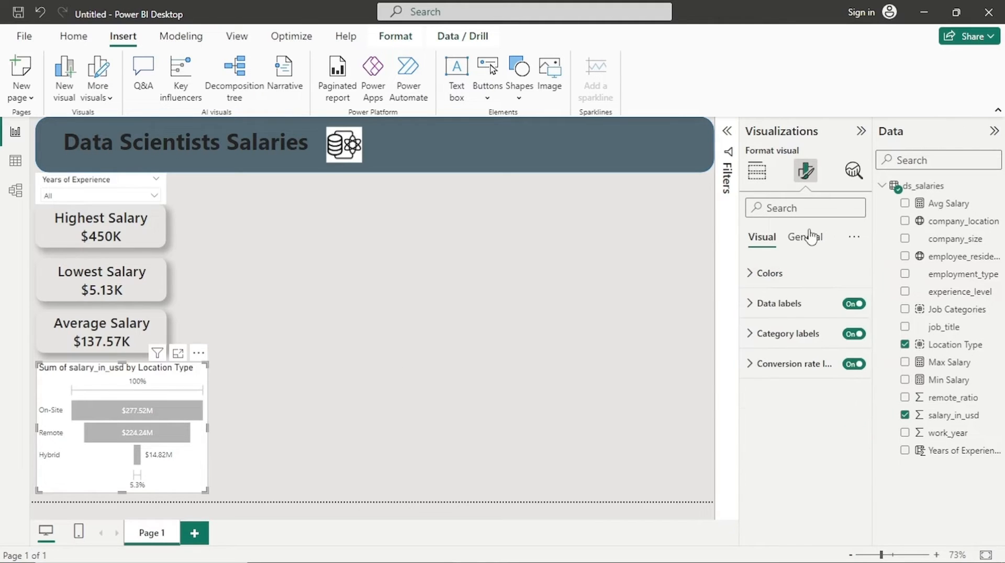
Change the funnel chart's title text to Salaries by Location Type.
click(811, 236)
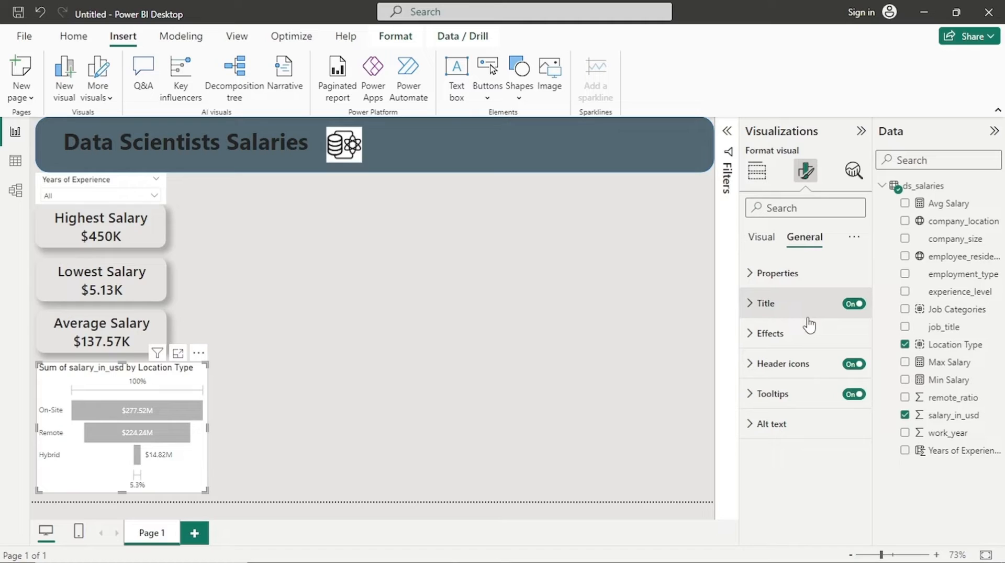
click(810, 306)
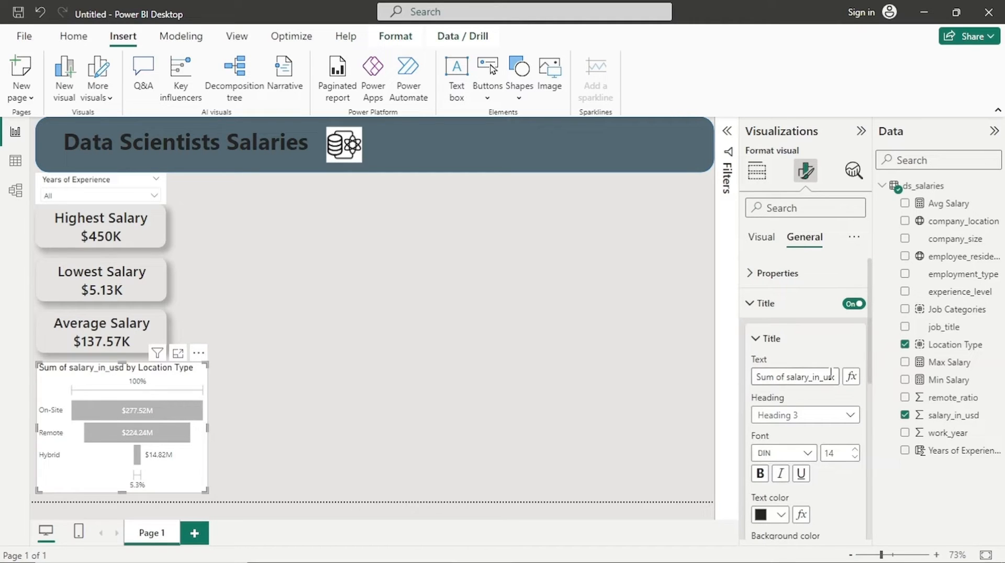
drag(754, 375, 777, 375)
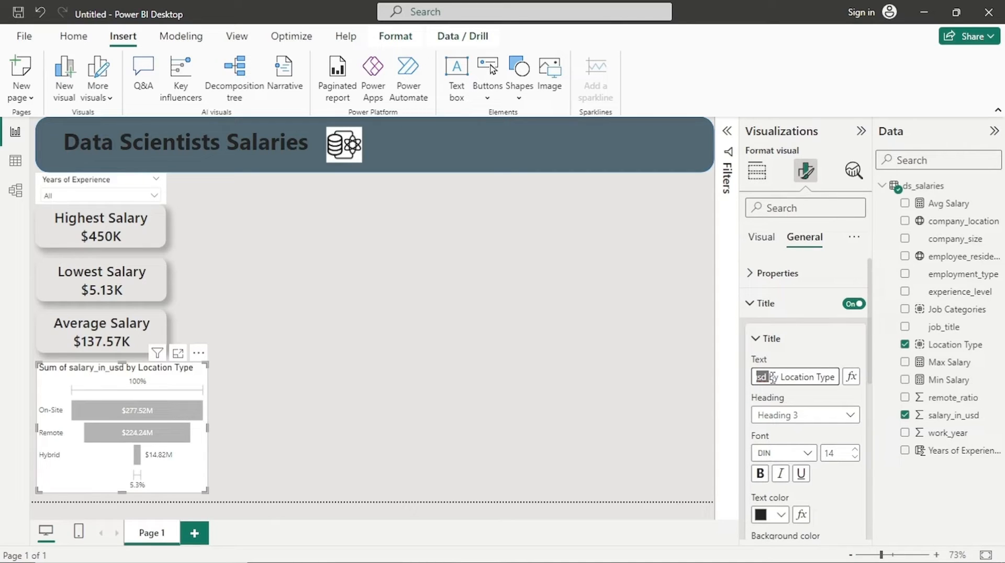
key(BackSpace)
text(Sa)
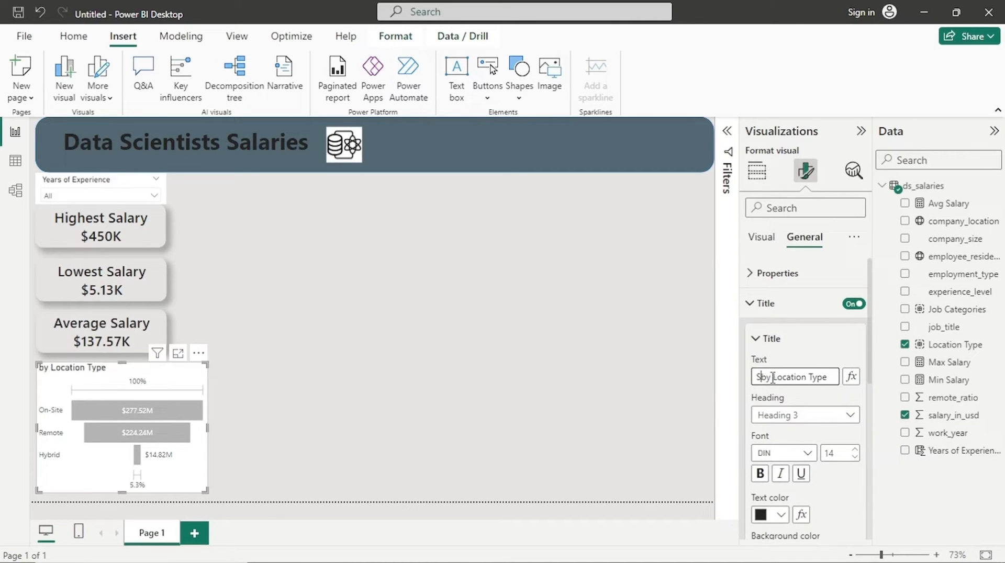
text(laries)
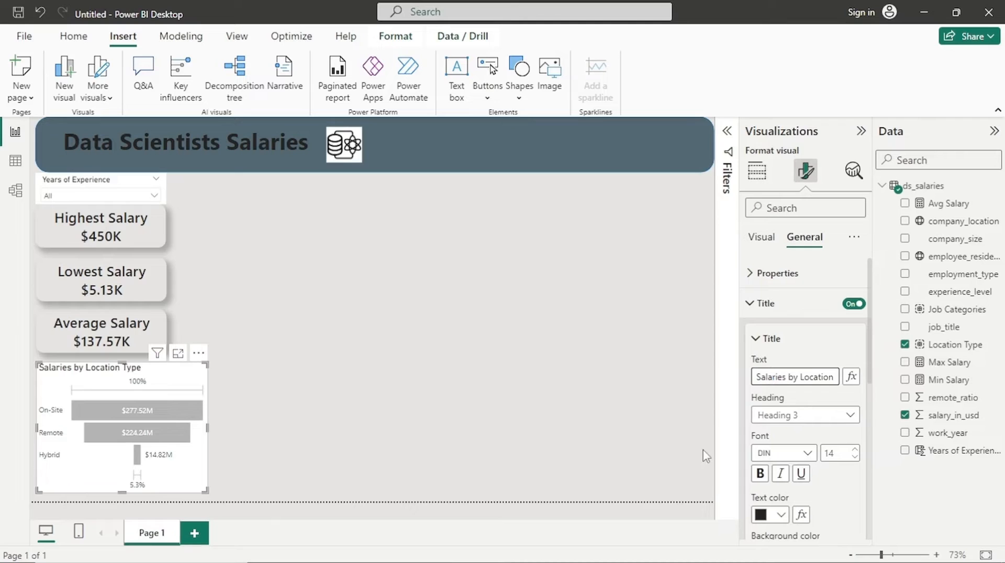
Make the funnel chart's title bold and set its font to Segoe UI Semibold.
click(760, 474)
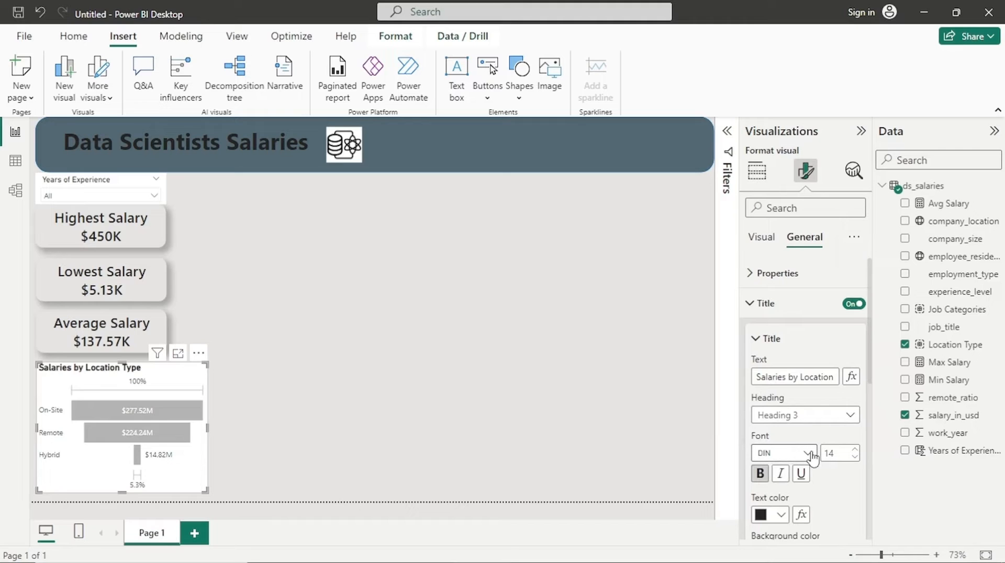
click(809, 452)
scroll(796, 406, down, 5)
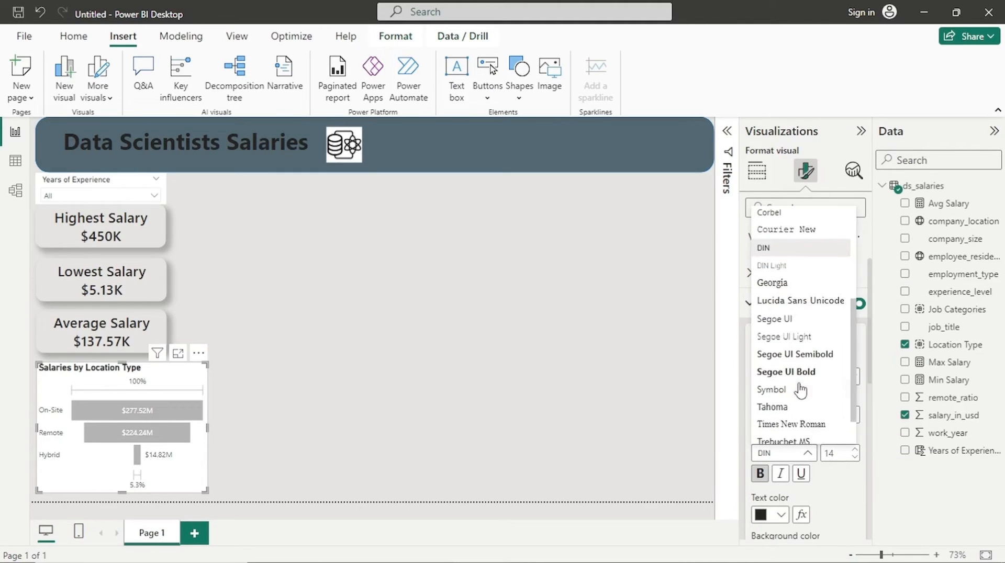
click(799, 358)
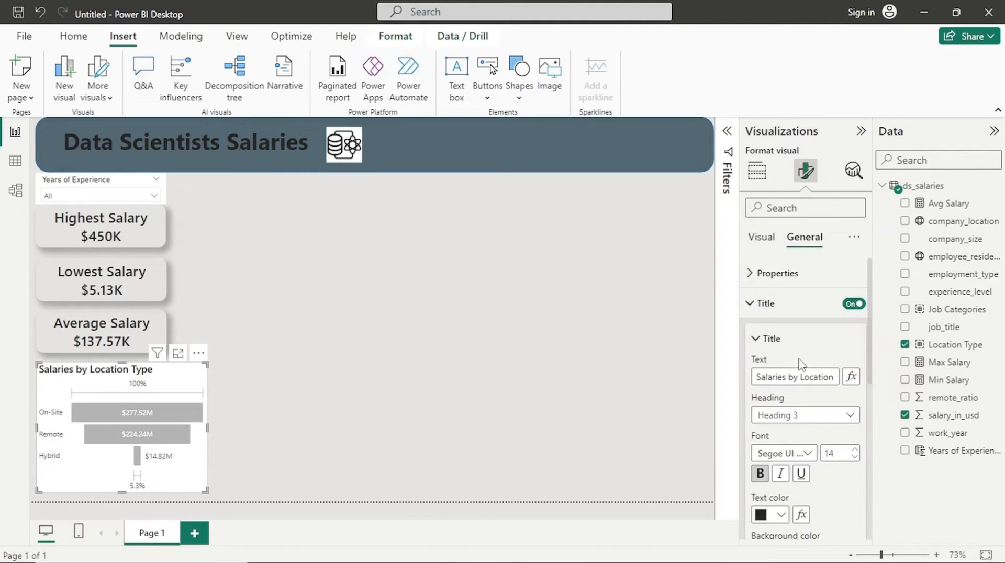
click(785, 313)
Set the funnel chart's background transparency to 100% and turn on its visual border and shadow.
click(783, 339)
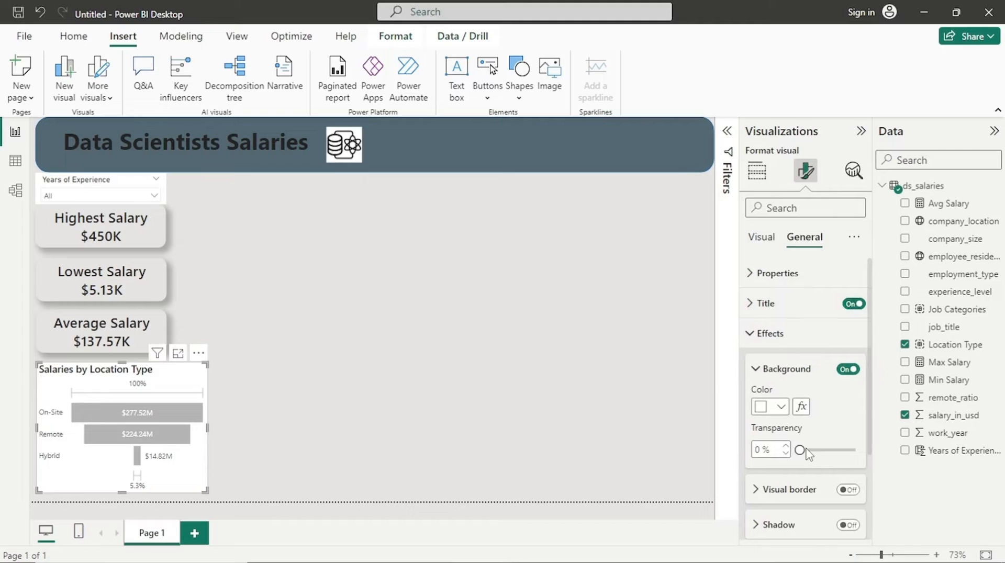
drag(799, 450, 855, 451)
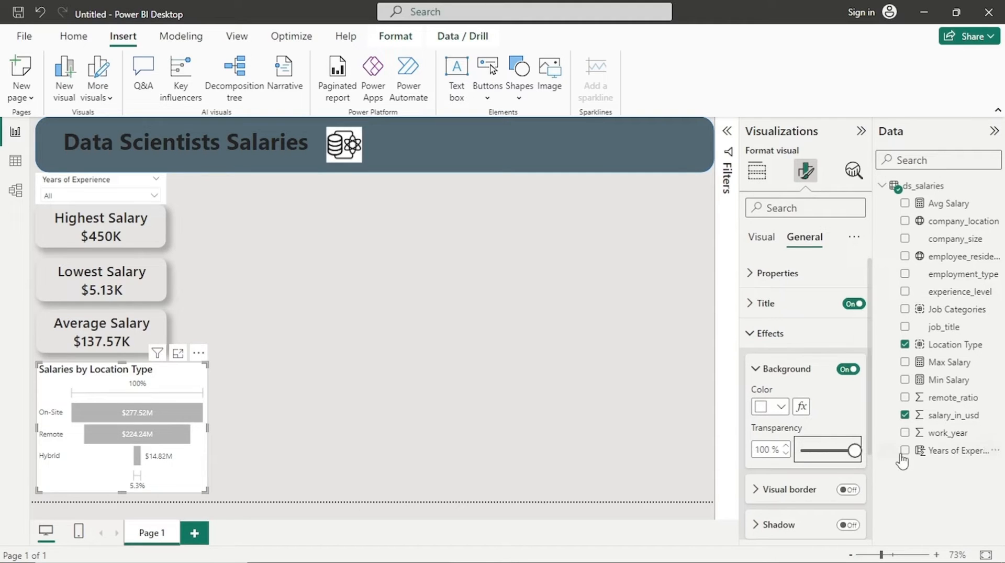
click(848, 490)
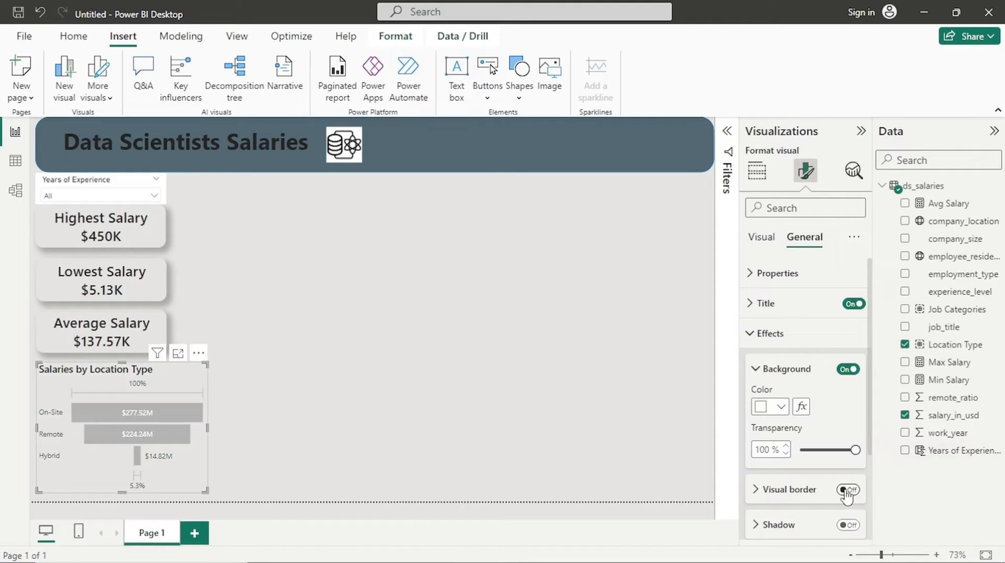
click(849, 526)
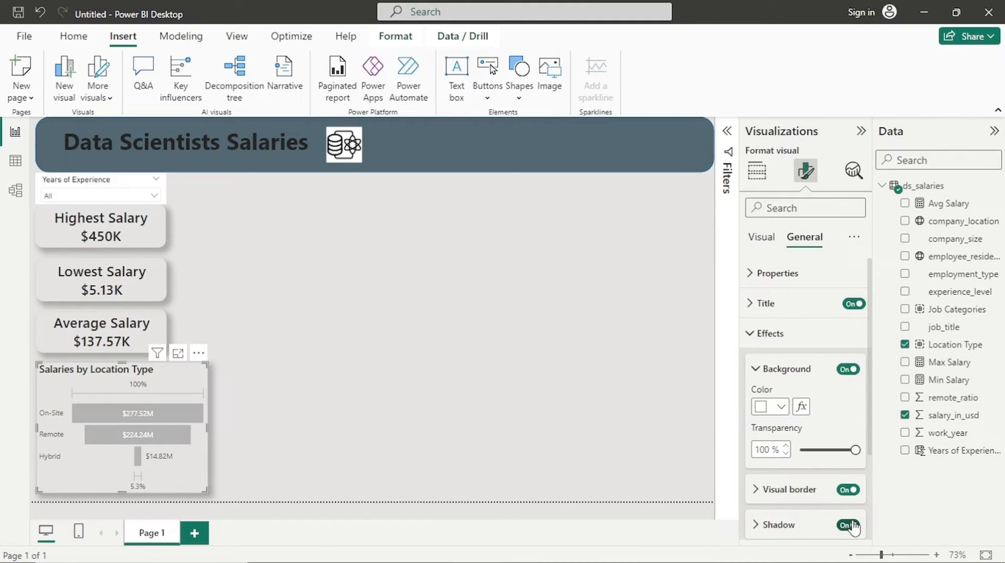
Set the rounded corners of the funnel chart's visual border to 14 px.
click(791, 489)
scroll(792, 487, down, 3)
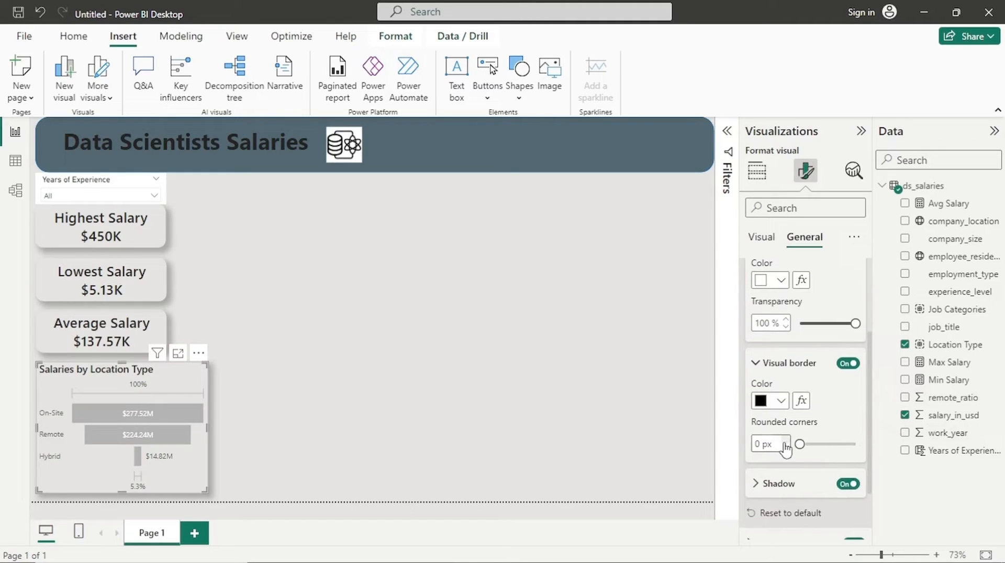
scroll(793, 445, down, 2)
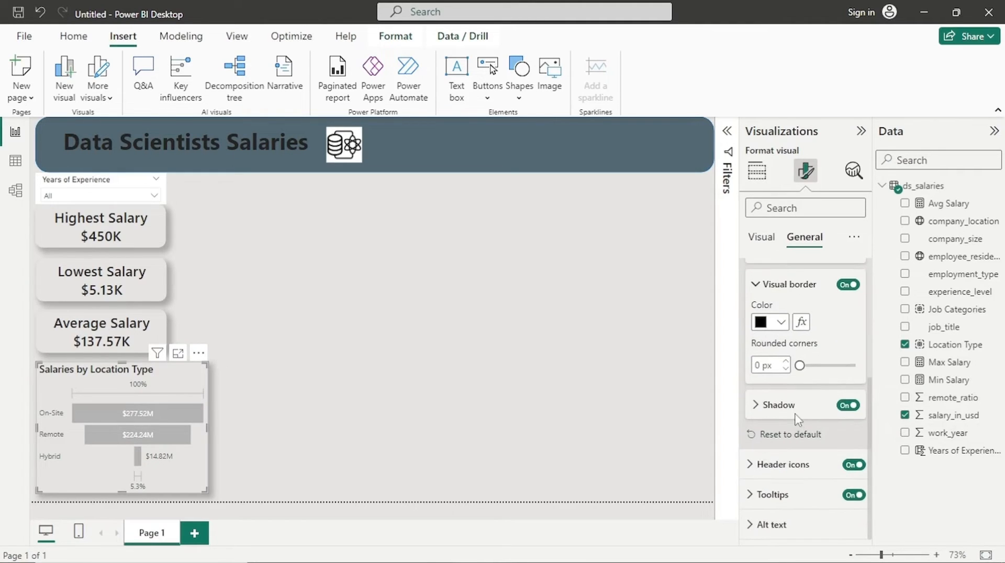
click(773, 365)
text(14)
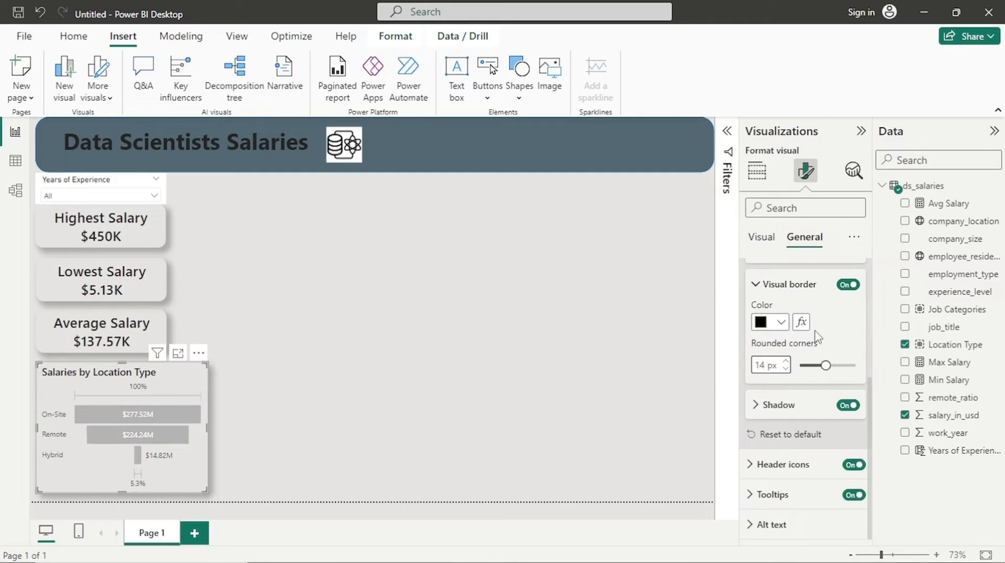
click(264, 405)
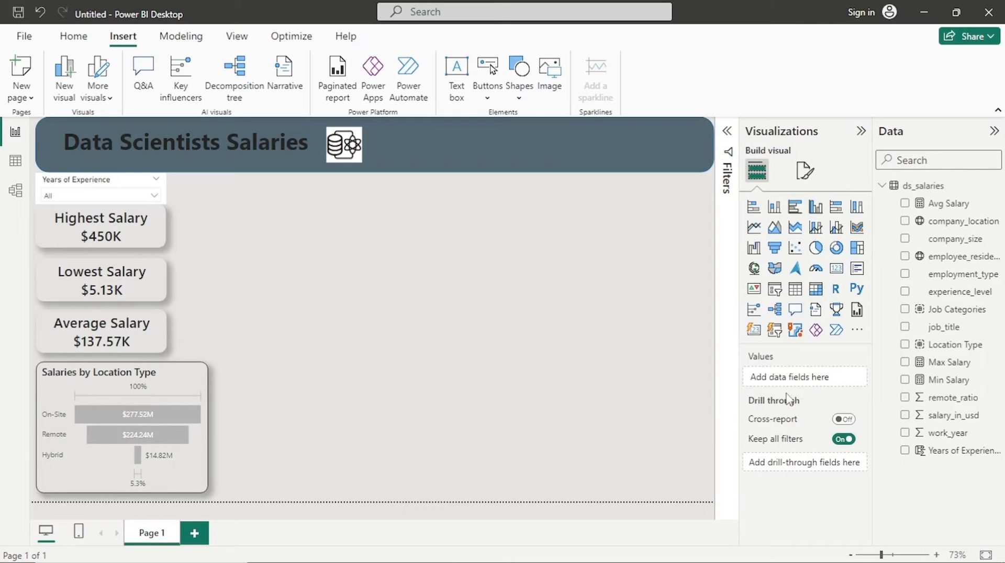
Change the funnel chart's visual border color from the recent colors to the light grey of the page background.
click(806, 176)
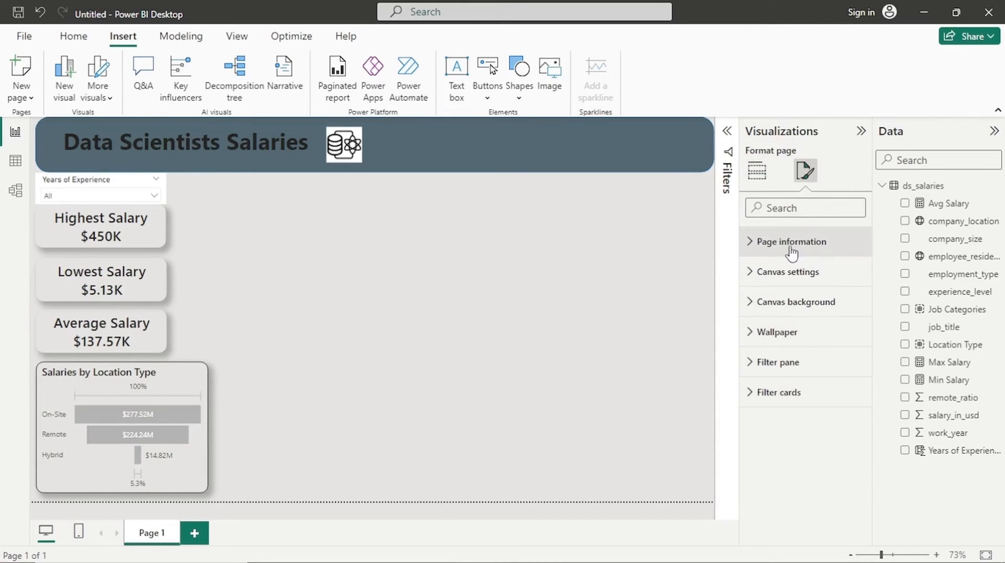
click(120, 390)
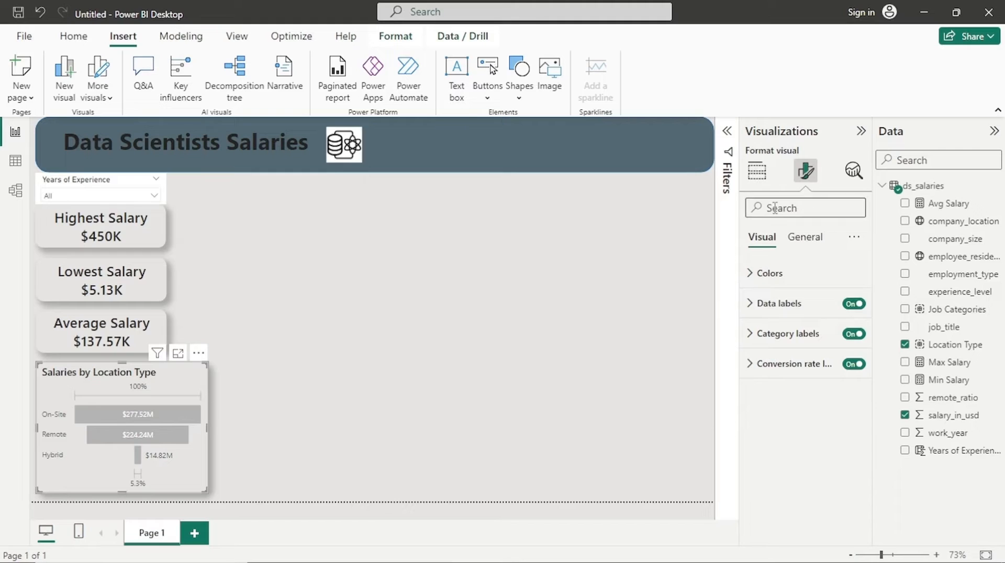
click(799, 246)
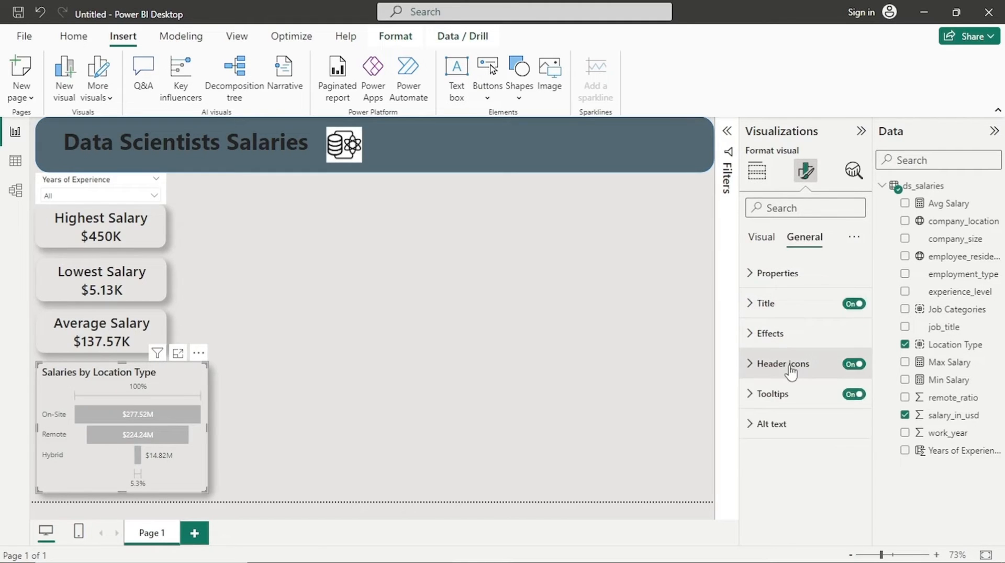
click(775, 341)
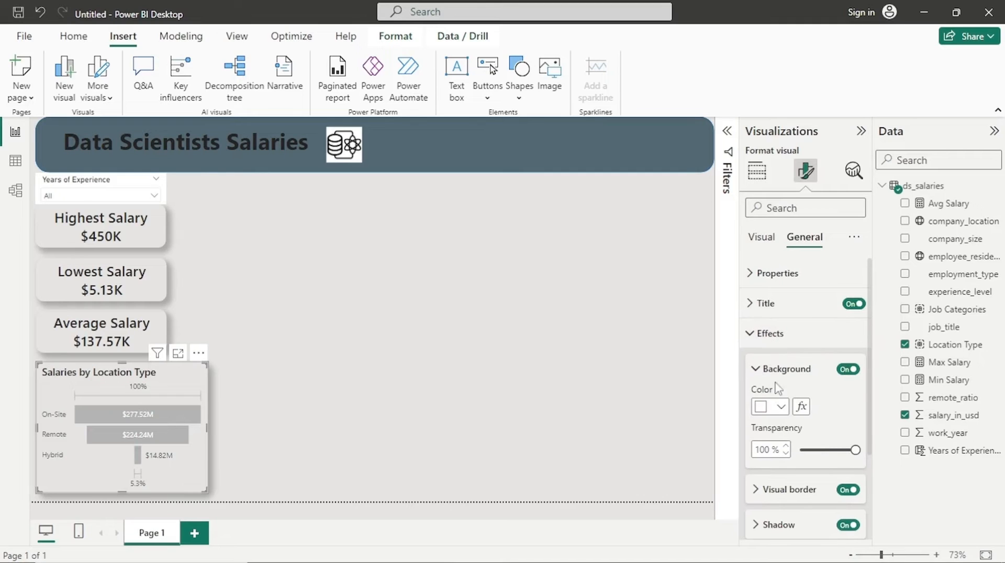
click(797, 490)
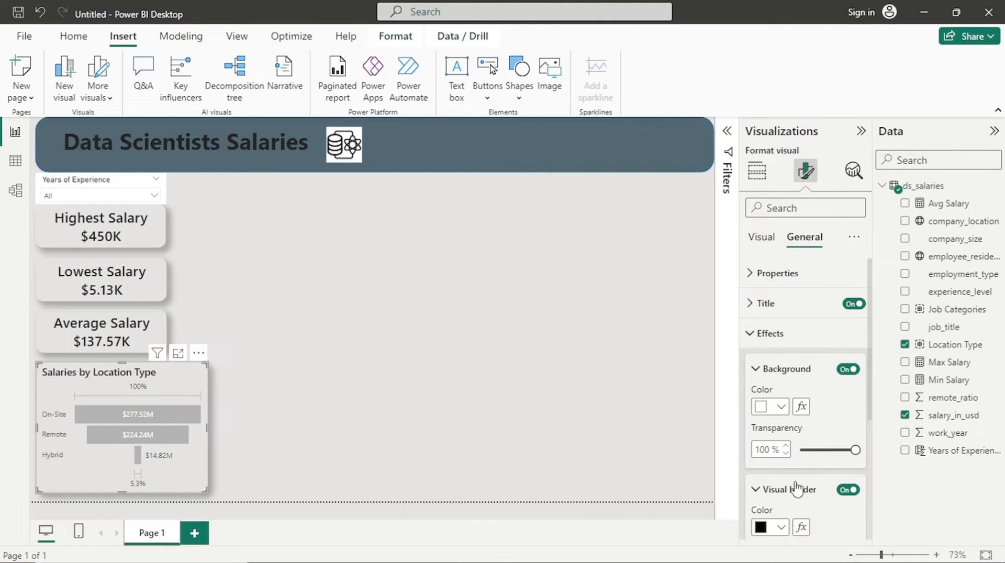
scroll(797, 490, down, 2)
click(781, 444)
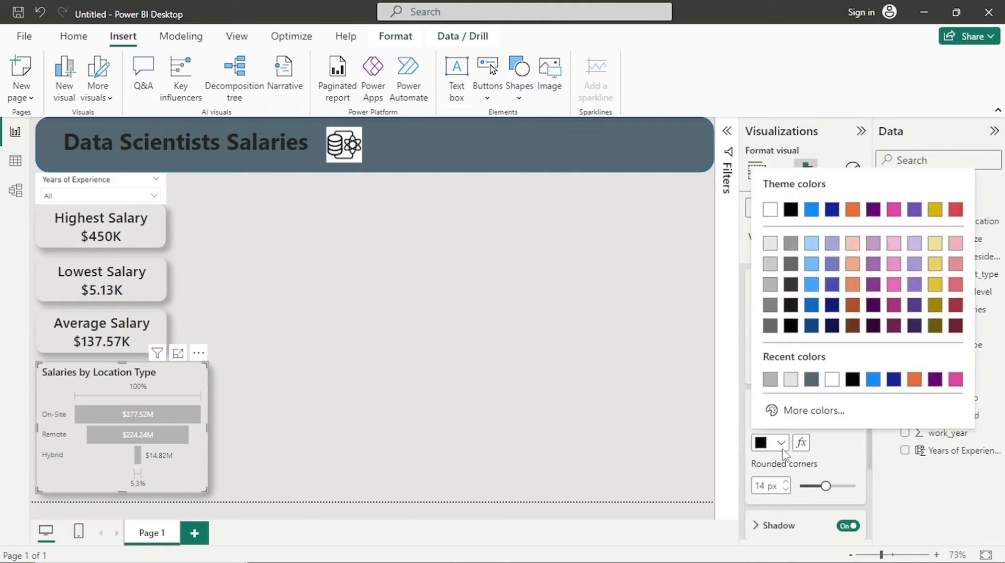
click(791, 380)
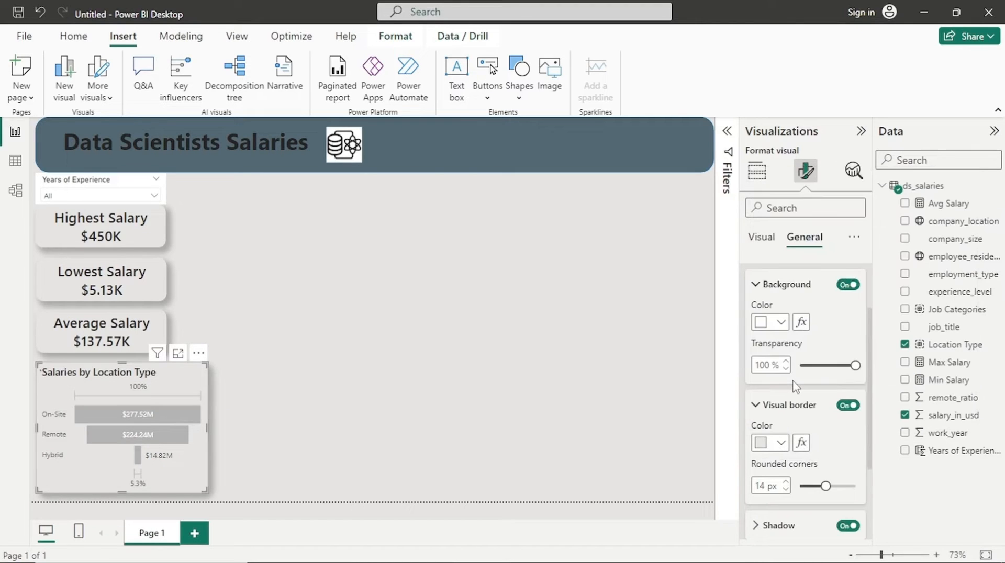
click(366, 431)
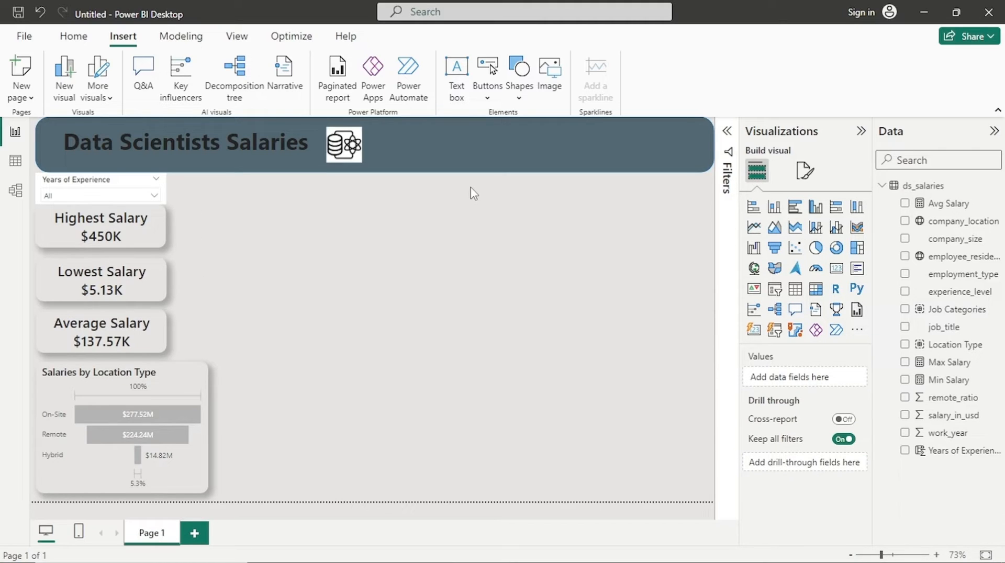
Add a small clustered column chart beside the slicer below the header banner, with Avg Salary on the Y-axis and employment_type on the X-axis.
click(816, 208)
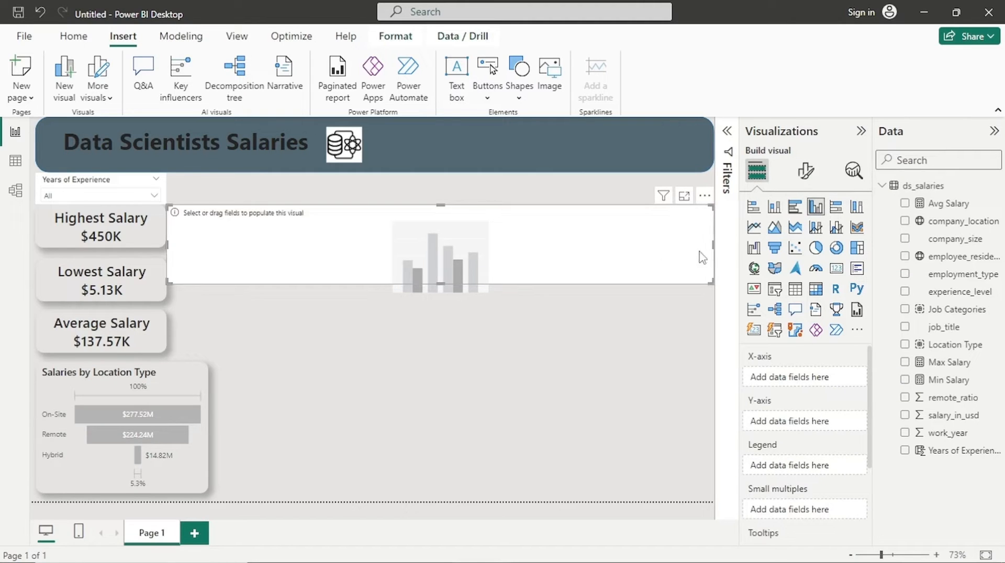
drag(718, 246, 504, 251)
mouse_move(332, 209)
mouse_down()
mouse_move(335, 220)
mouse_move(330, 194)
mouse_up()
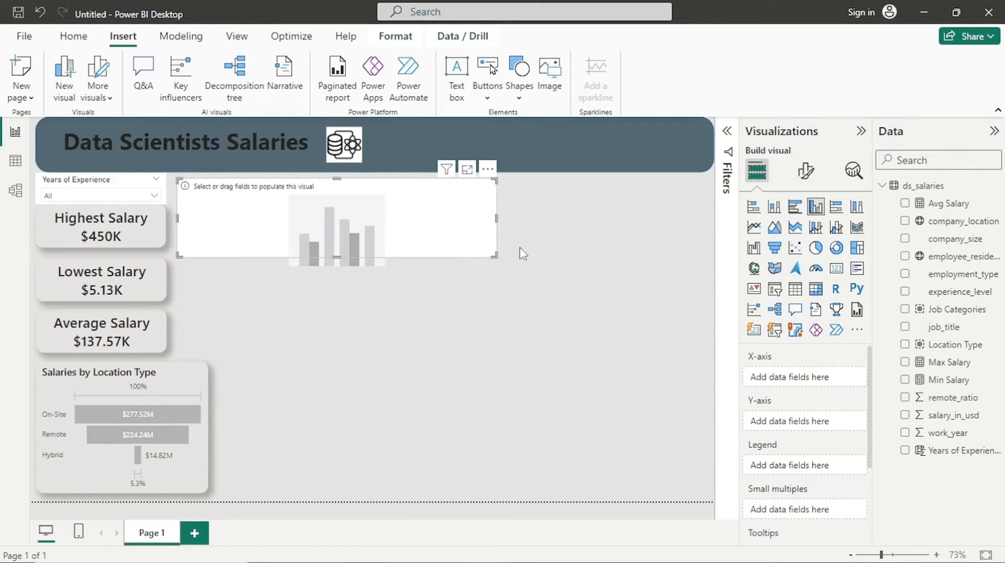
drag(497, 218, 453, 224)
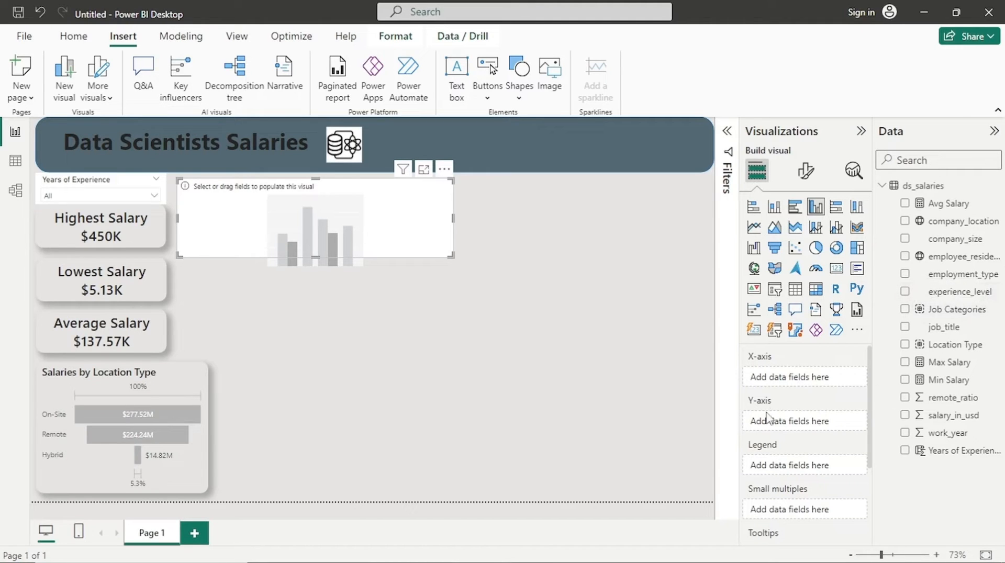
drag(942, 204, 820, 432)
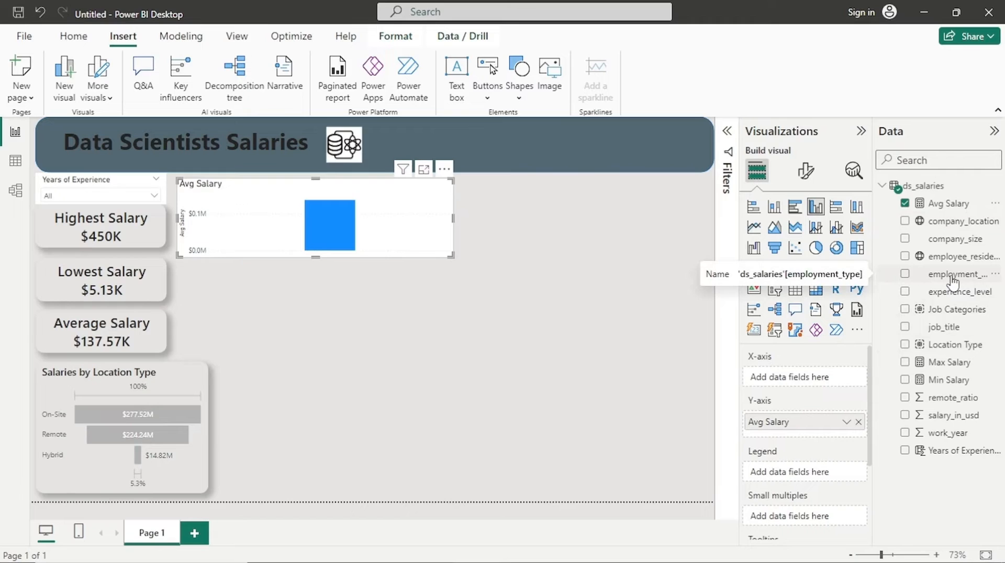
drag(953, 283, 835, 383)
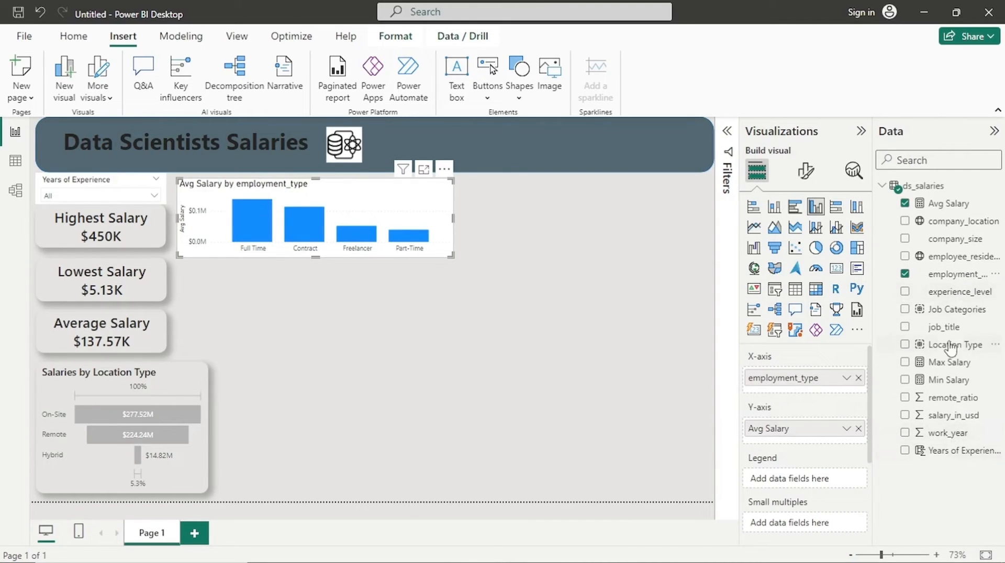
Add experience_level as the legend of the average-salary column chart and stretch the chart downward to about twice its height.
drag(947, 298, 817, 475)
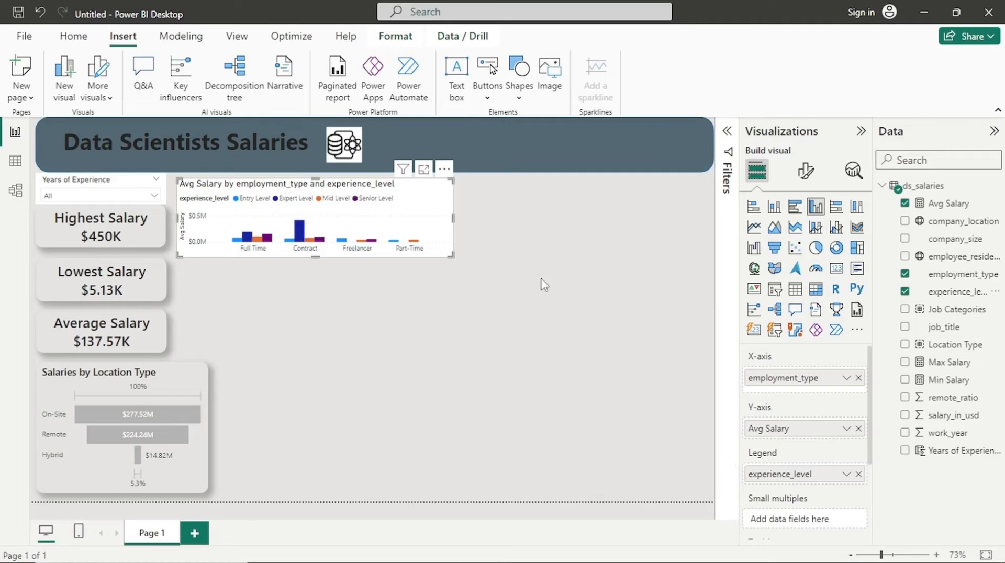
drag(315, 258, 315, 360)
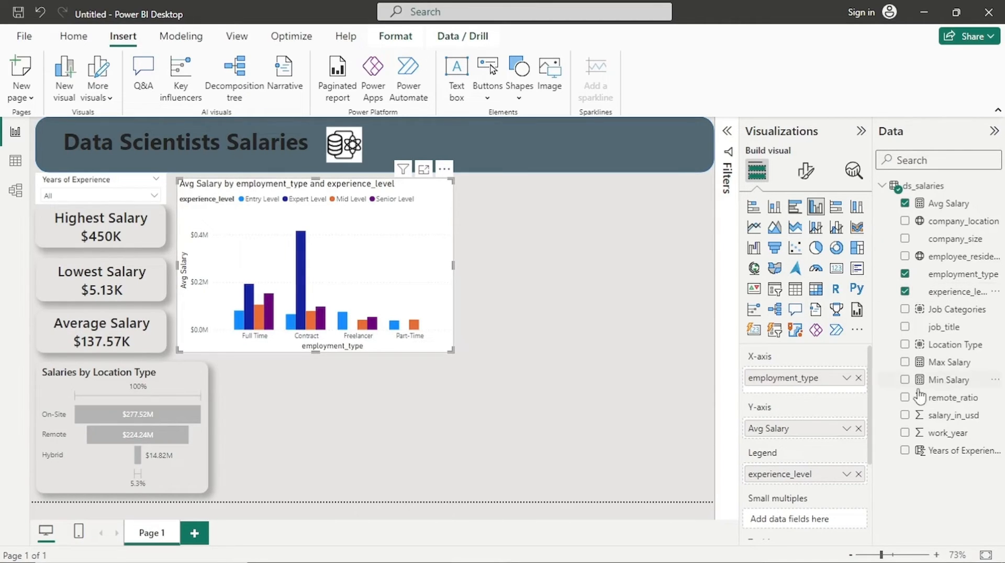
scroll(804, 429, down, 3)
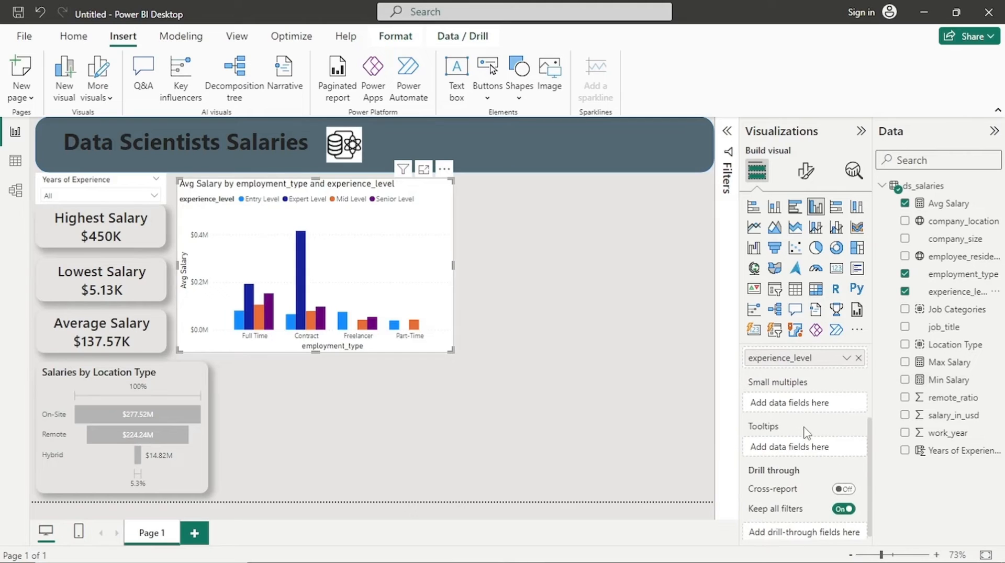
scroll(804, 426, up, 3)
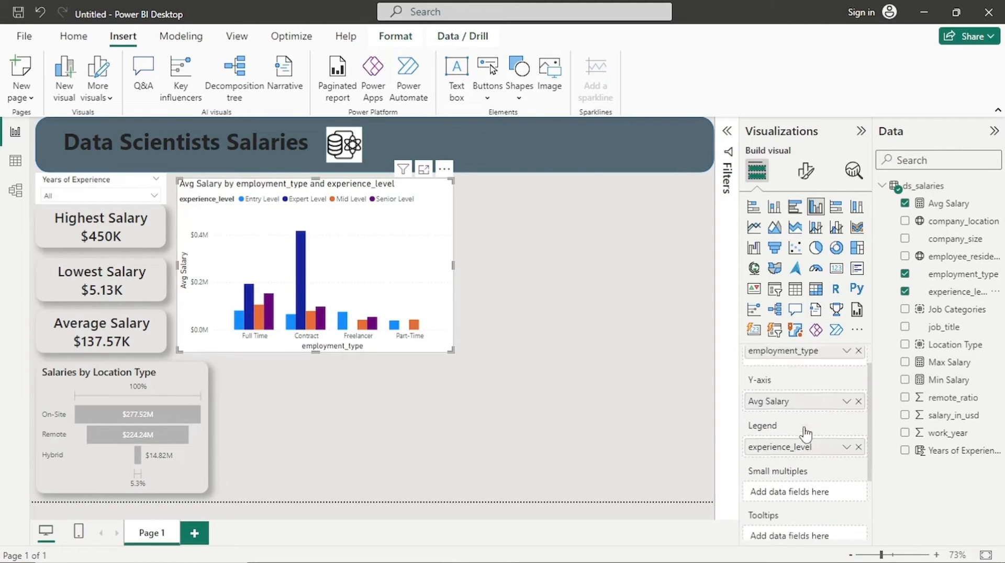
Set the column color of the Entry Level series to the darker blue theme shade.
click(806, 170)
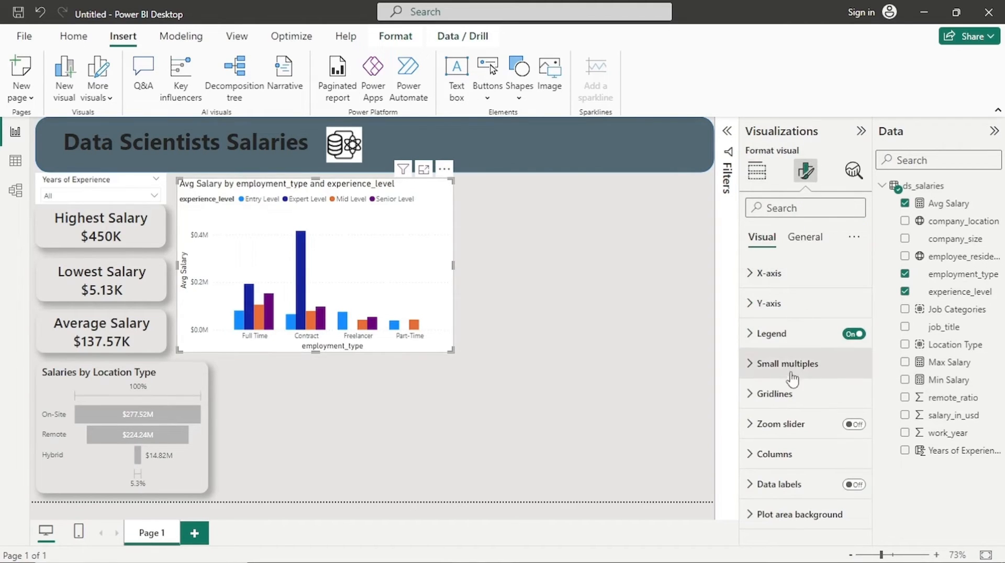
click(794, 460)
scroll(790, 450, down, 3)
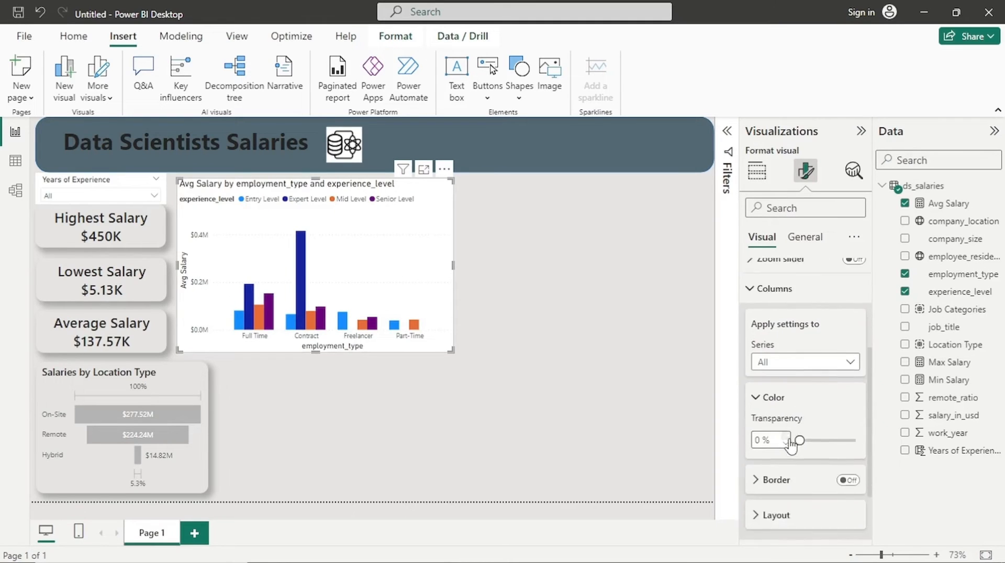
click(799, 360)
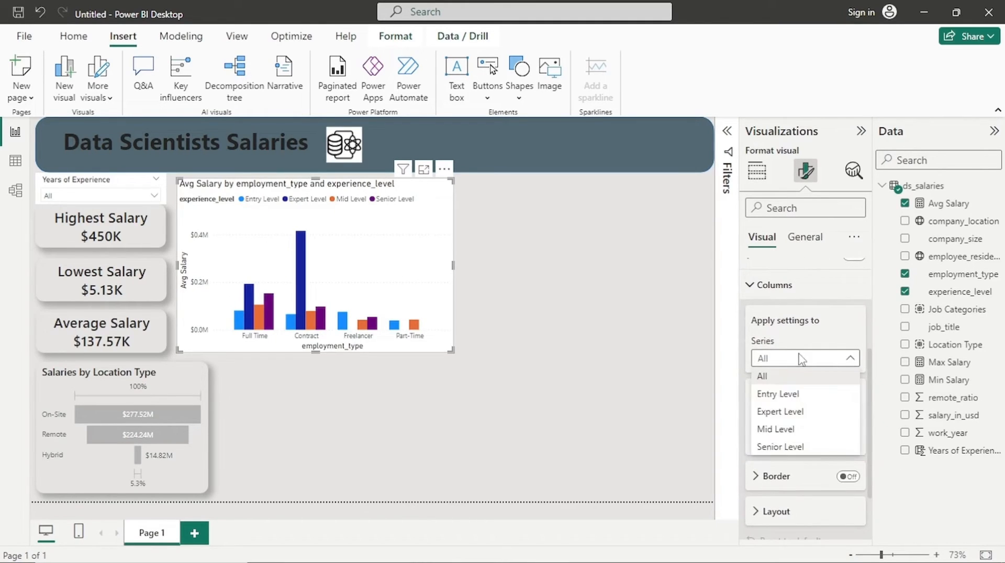
click(792, 400)
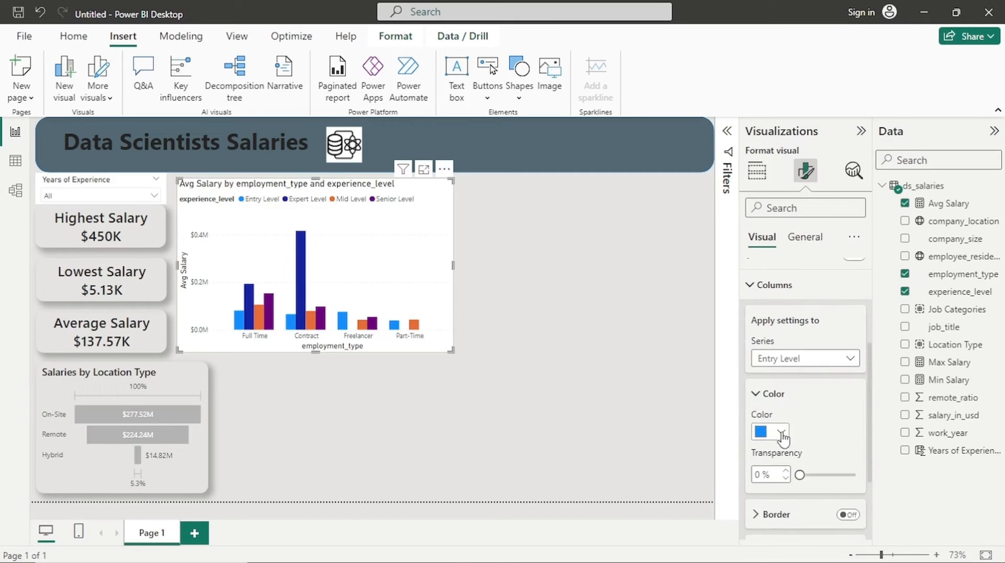
click(781, 433)
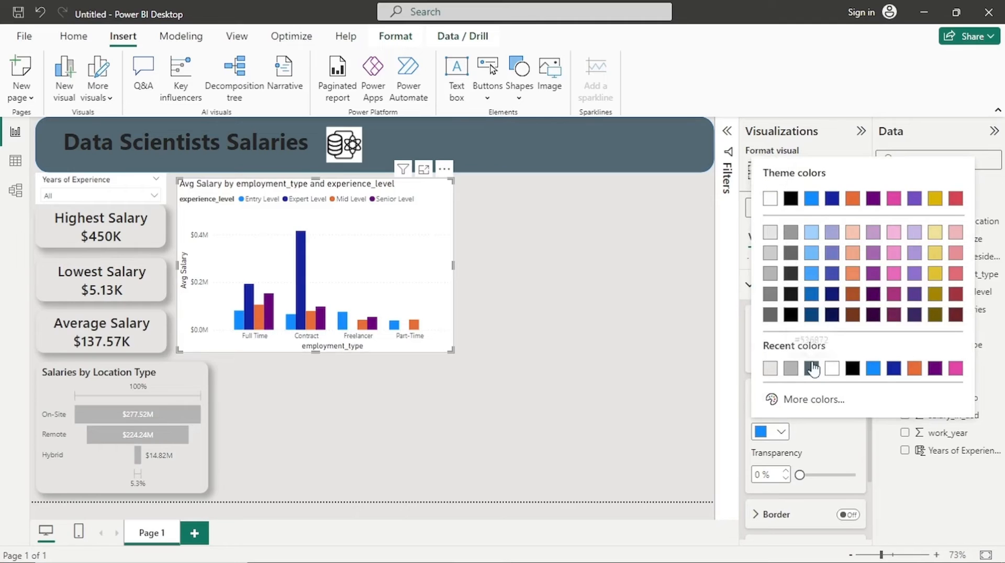
click(810, 300)
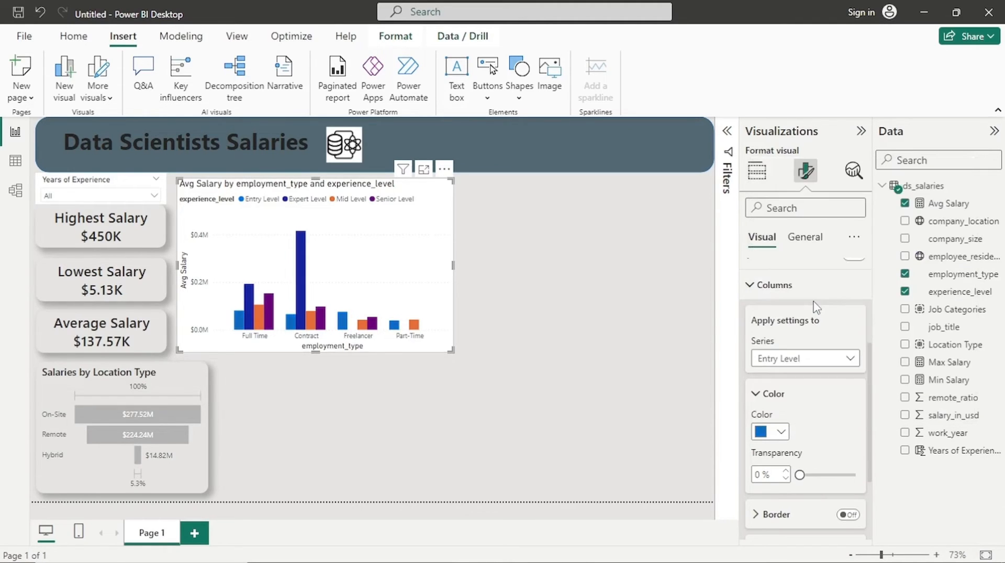
Set the column color of the Expert Level series to the medium light-blue theme shade.
click(799, 361)
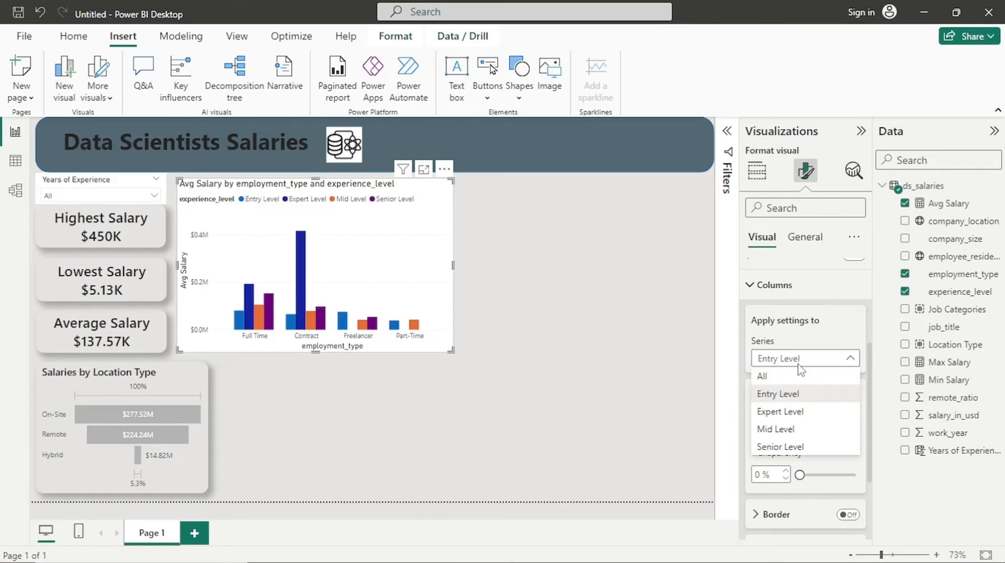
click(797, 413)
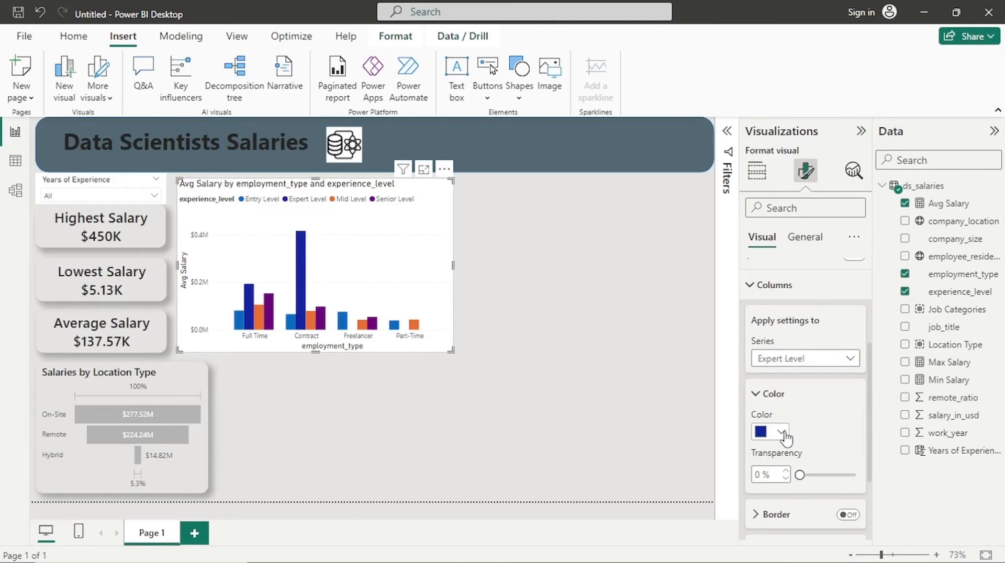
click(782, 432)
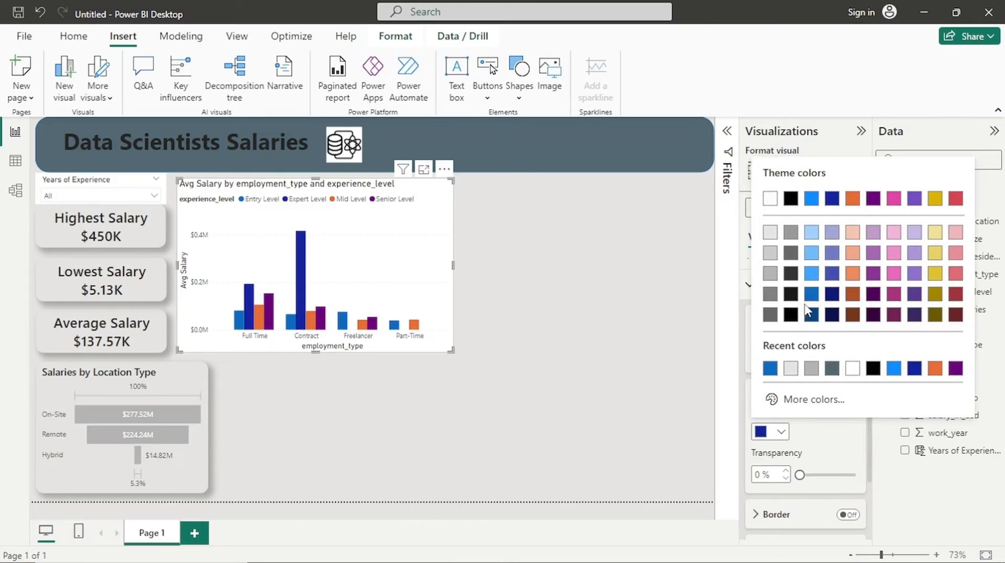
click(815, 264)
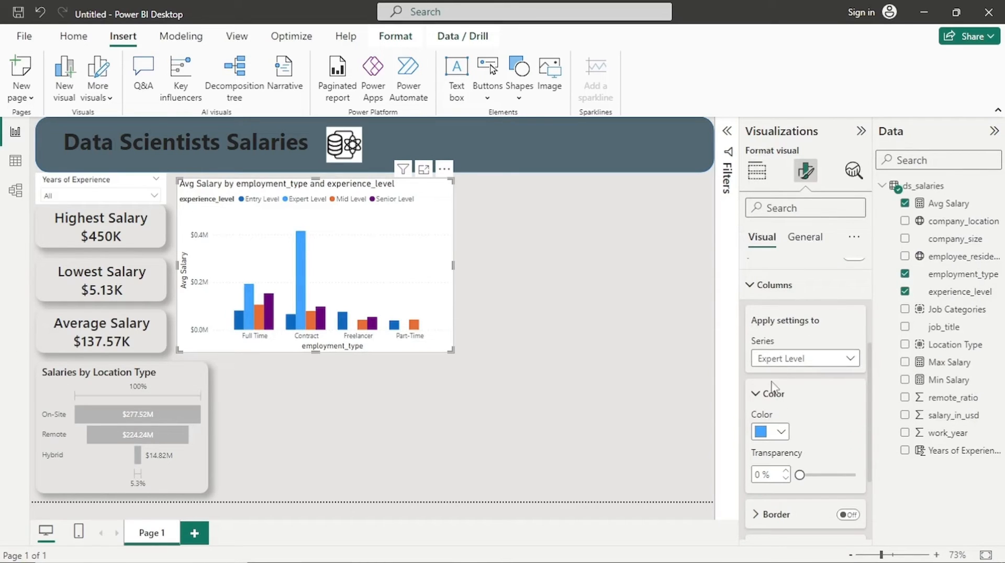
Set the column color of the Mid Level series to the header banner's slate grey from the recent colors.
click(785, 359)
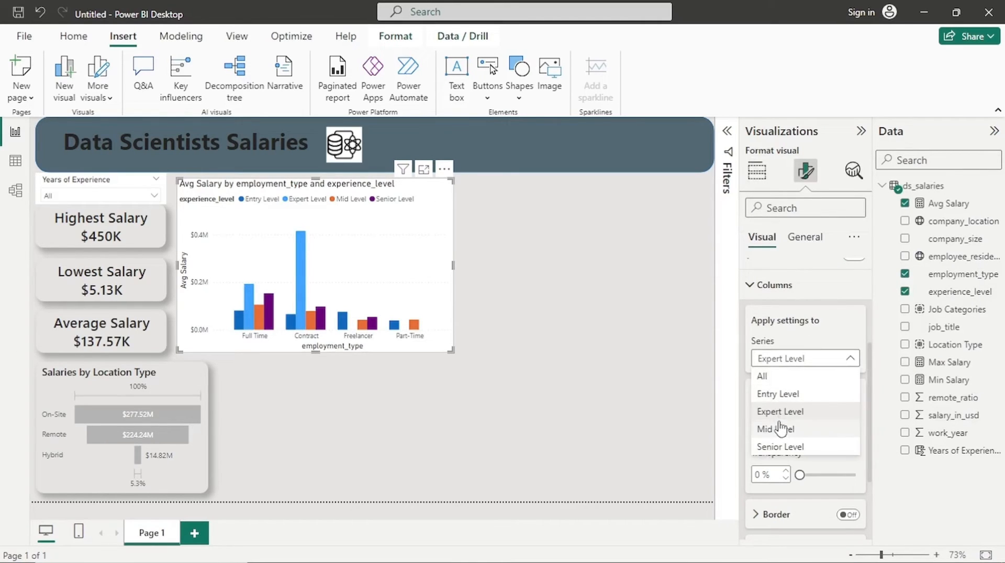
click(781, 411)
key(Down)
click(782, 433)
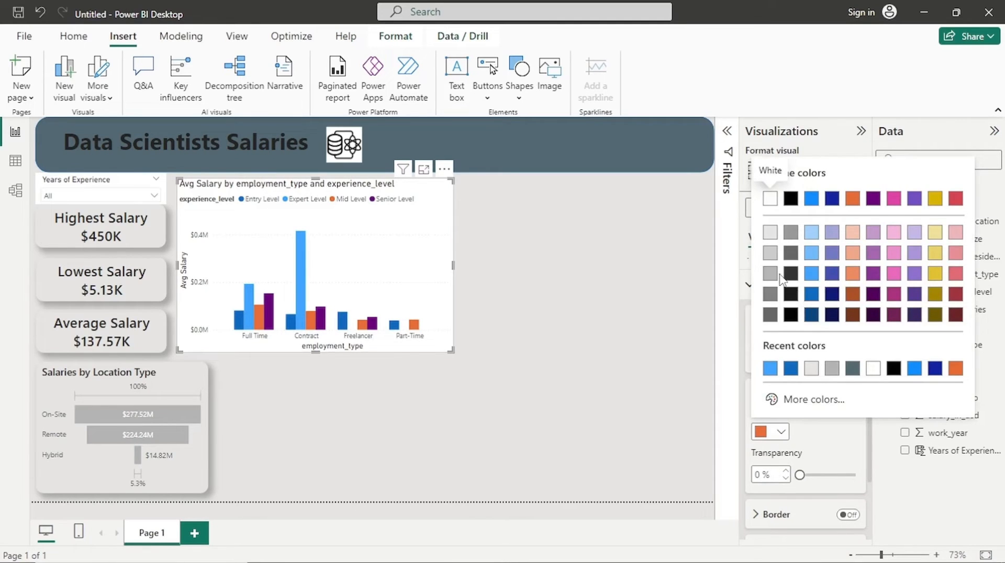
click(851, 369)
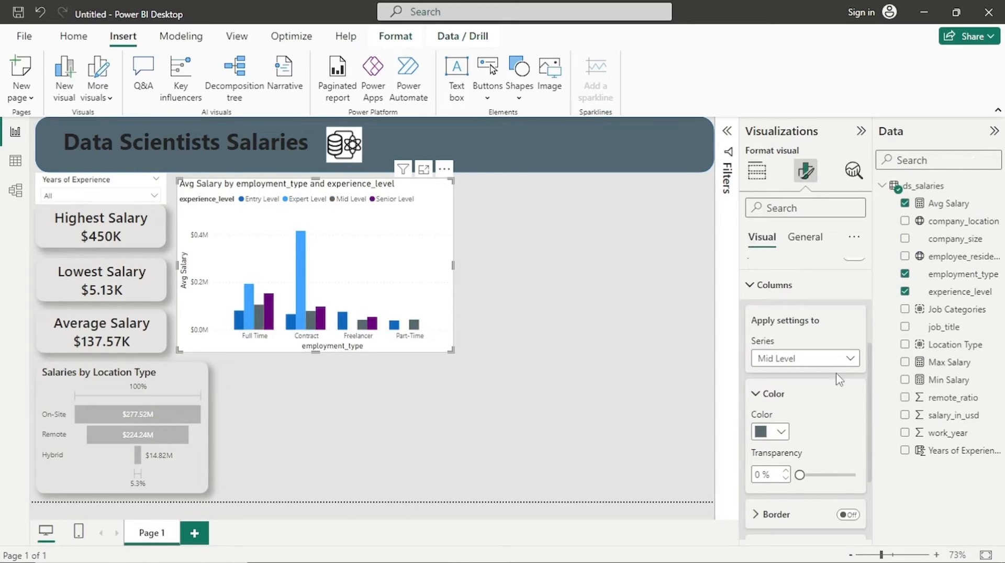
Set the column color of the Senior Level series to the palest blue theme shade and close the column settings.
click(792, 362)
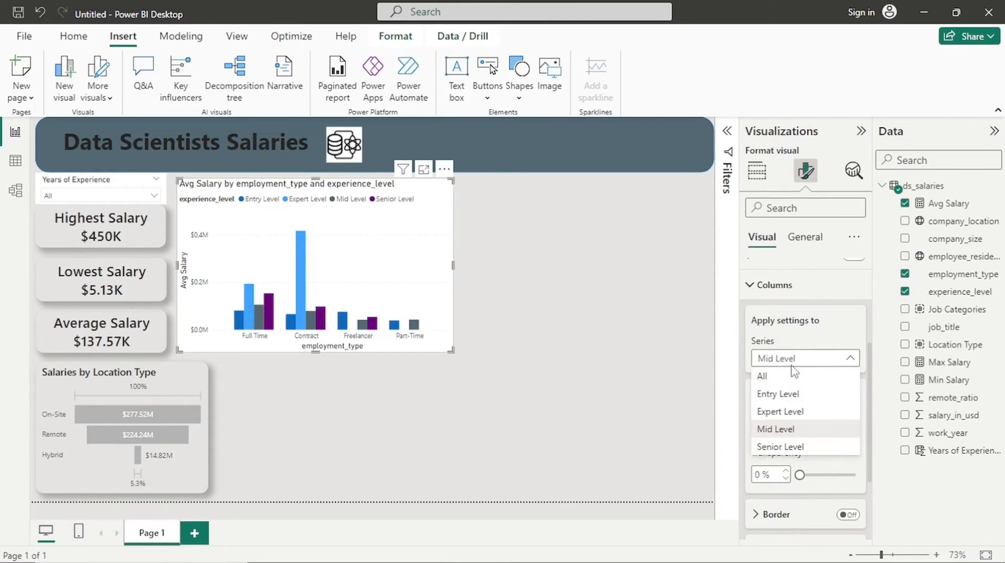
click(789, 448)
click(782, 435)
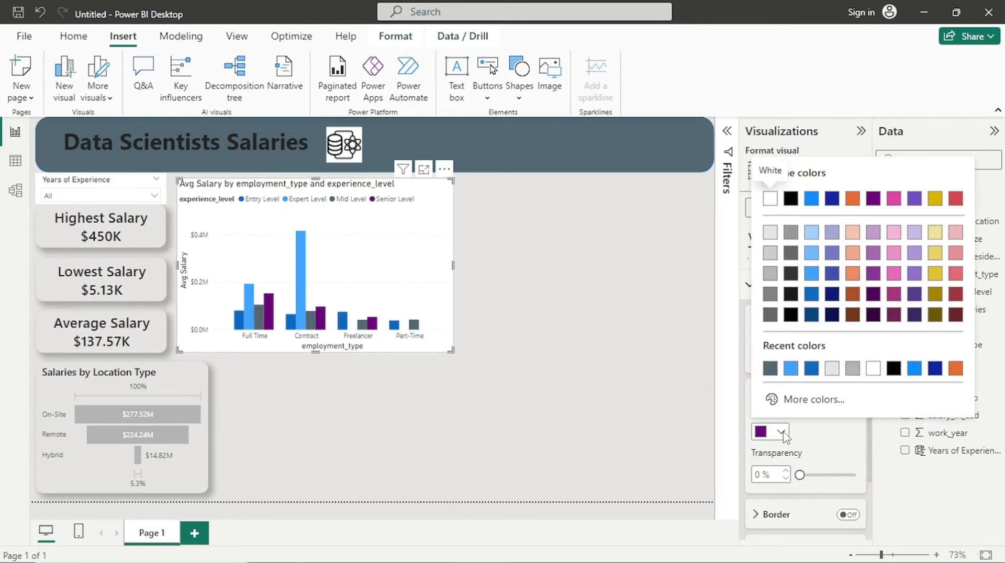
click(811, 233)
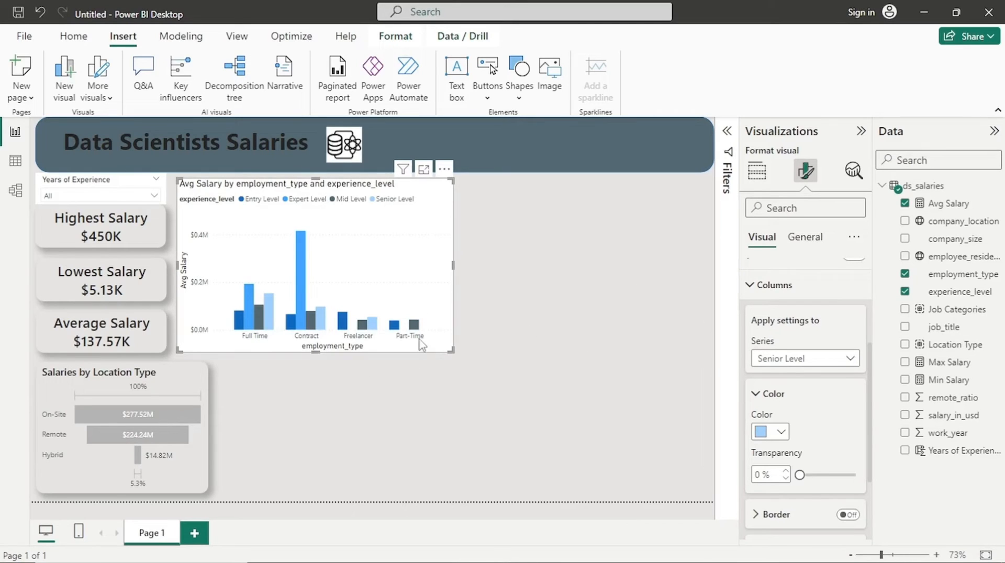
mouse_move(414, 332)
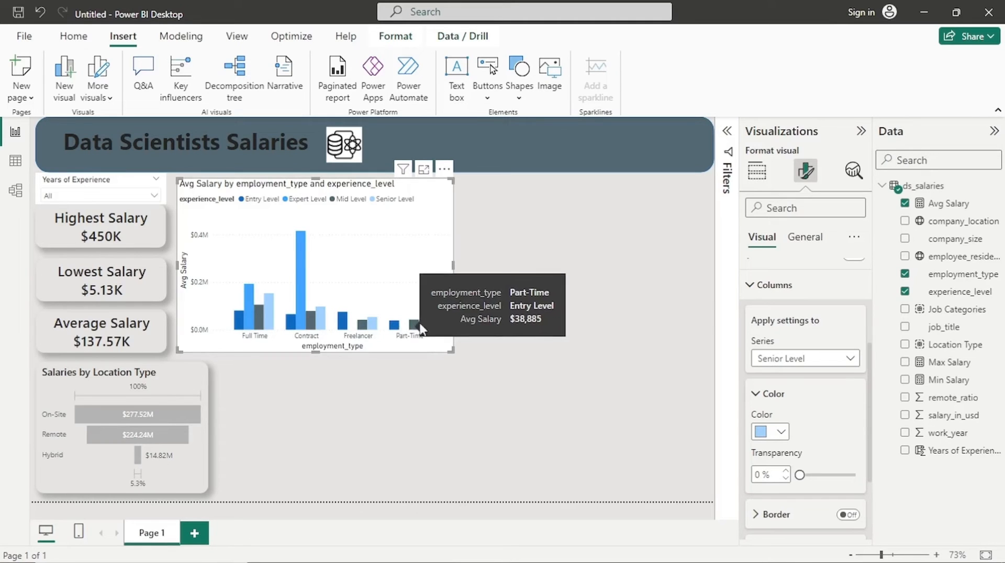
click(764, 288)
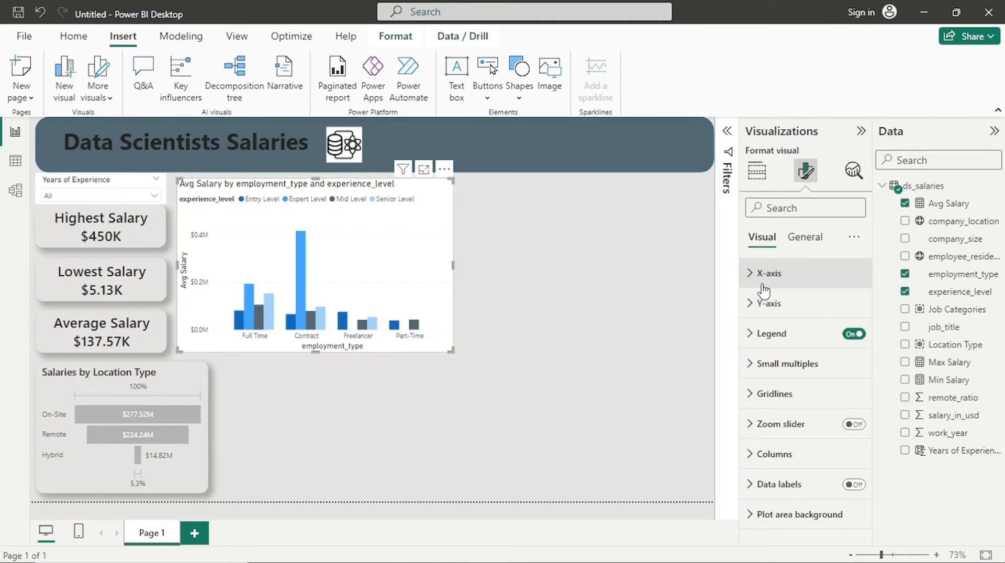
Set the column chart's background transparency to 100% and turn on its visual border and shadow.
click(798, 241)
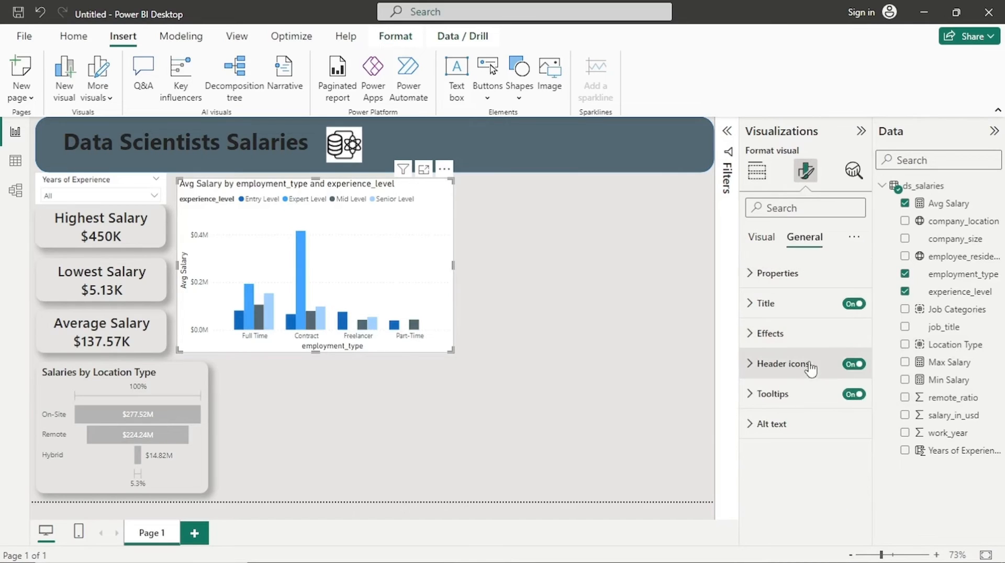
click(788, 334)
drag(798, 445, 856, 448)
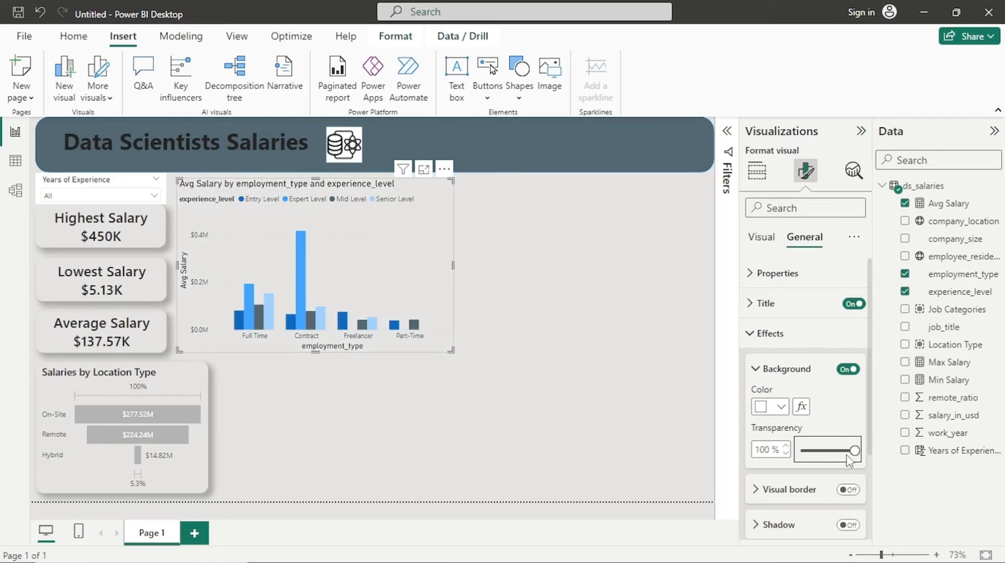
click(847, 490)
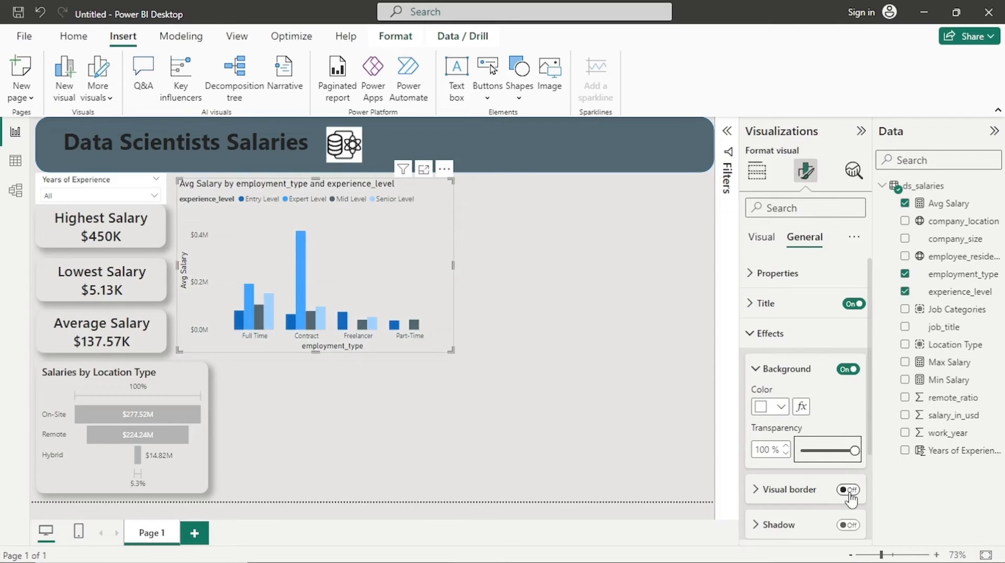
click(847, 525)
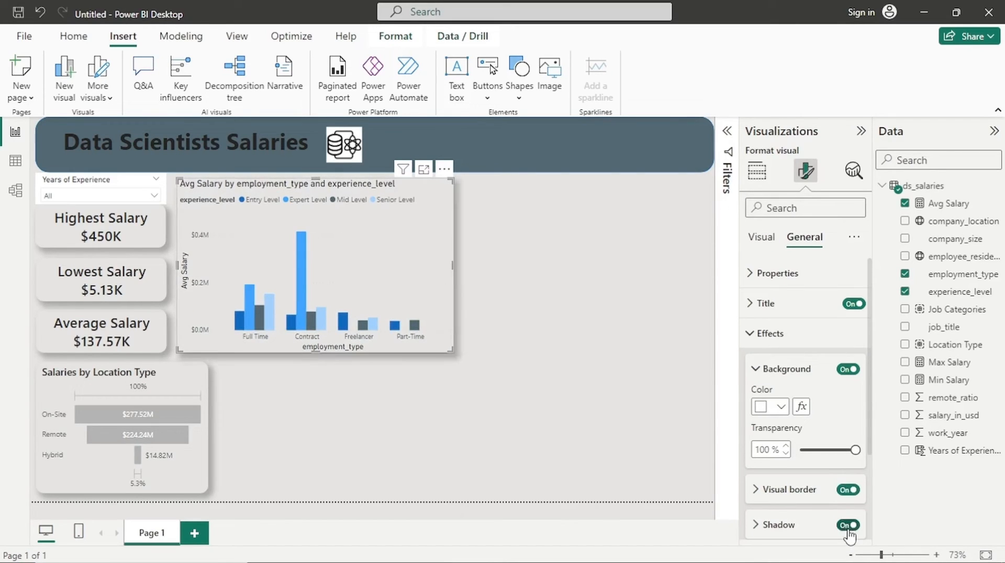
Give the column chart's visual border the light grey from the recent colors and rounded corners of 14 px.
click(779, 489)
scroll(796, 457, down, 3)
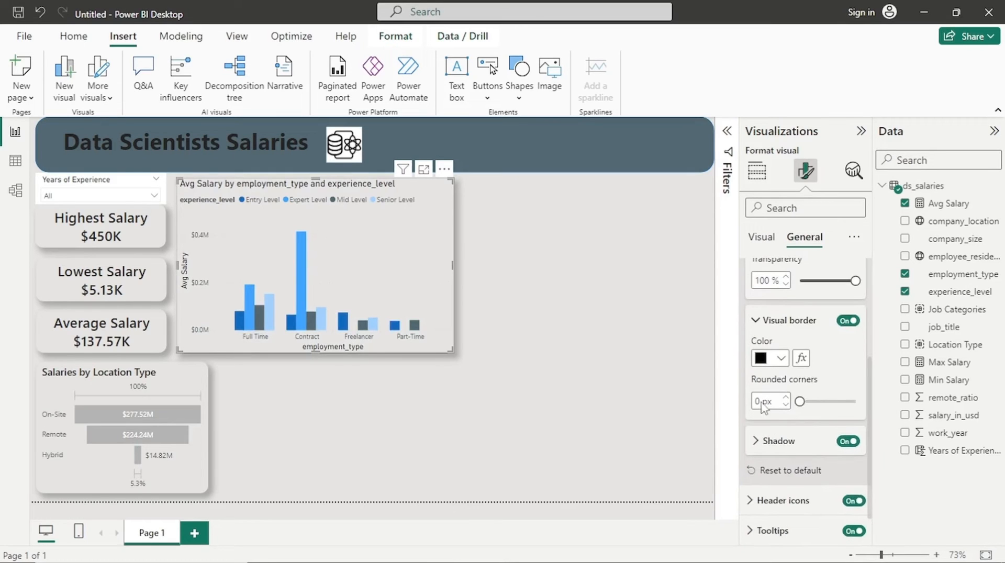
click(781, 358)
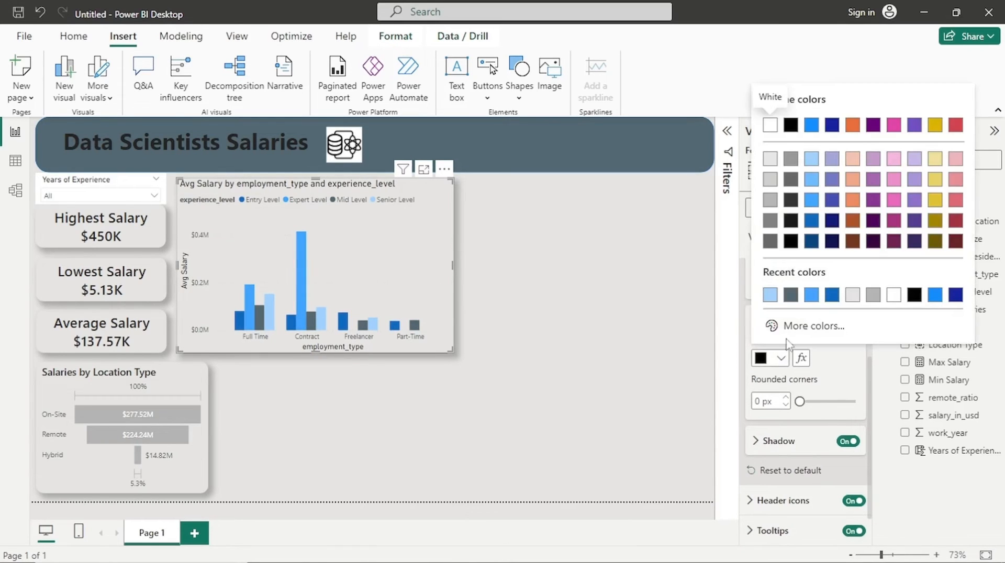
click(851, 294)
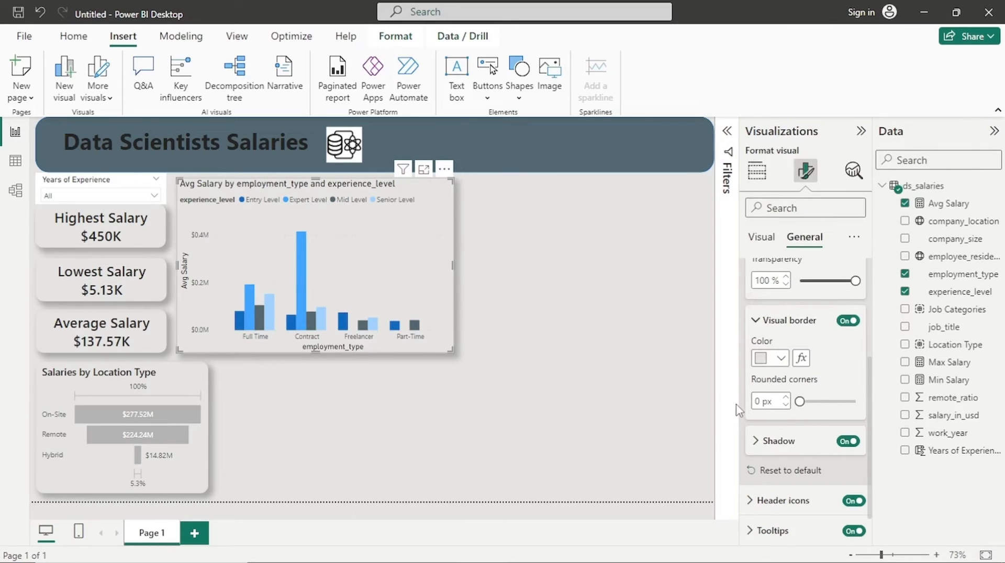
double_click(763, 400)
text(14)
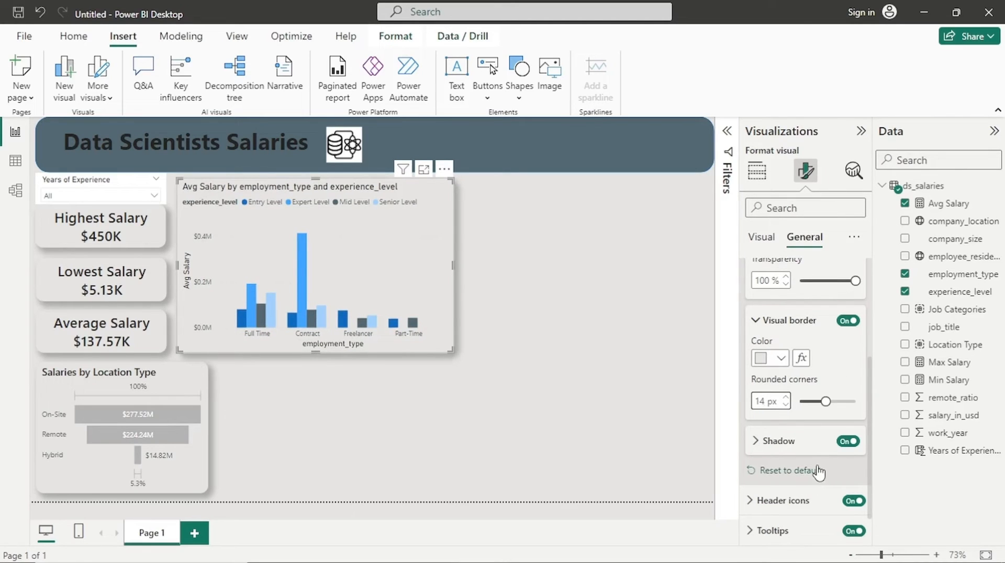
Check the hex code of the column chart's visual border color in the custom color picker.
click(766, 361)
click(788, 327)
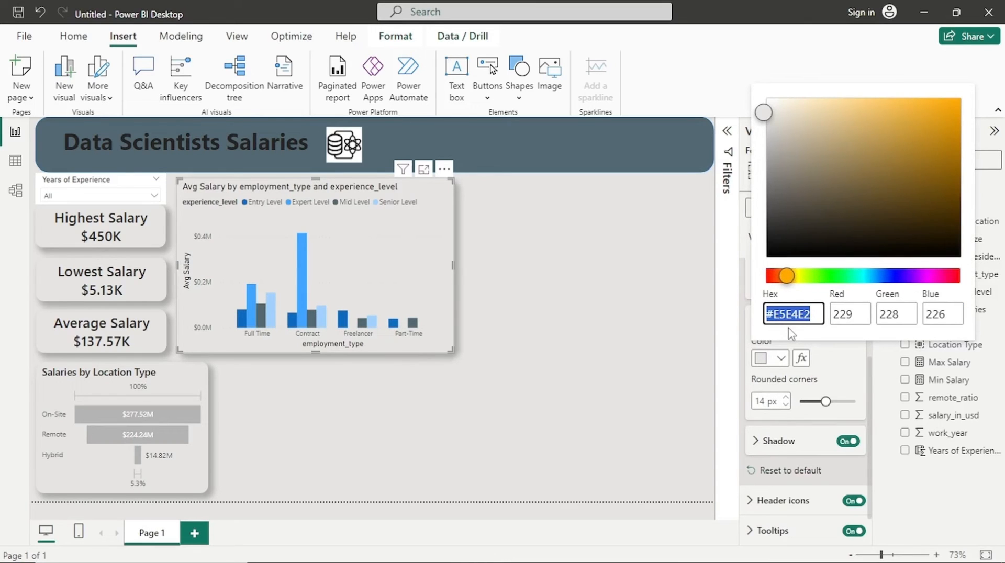
click(609, 322)
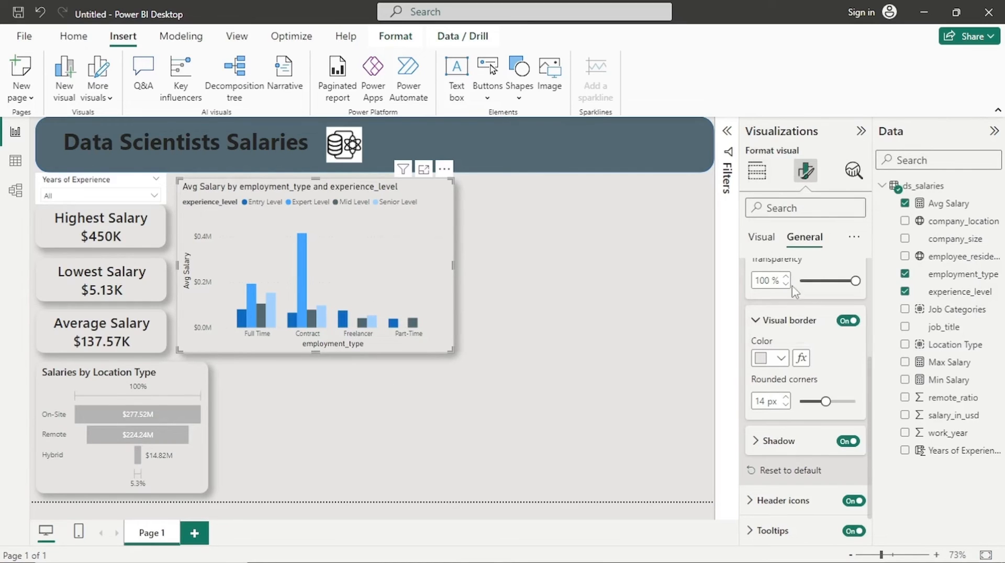
Turn off the X-axis title of the average-salary column chart.
click(764, 237)
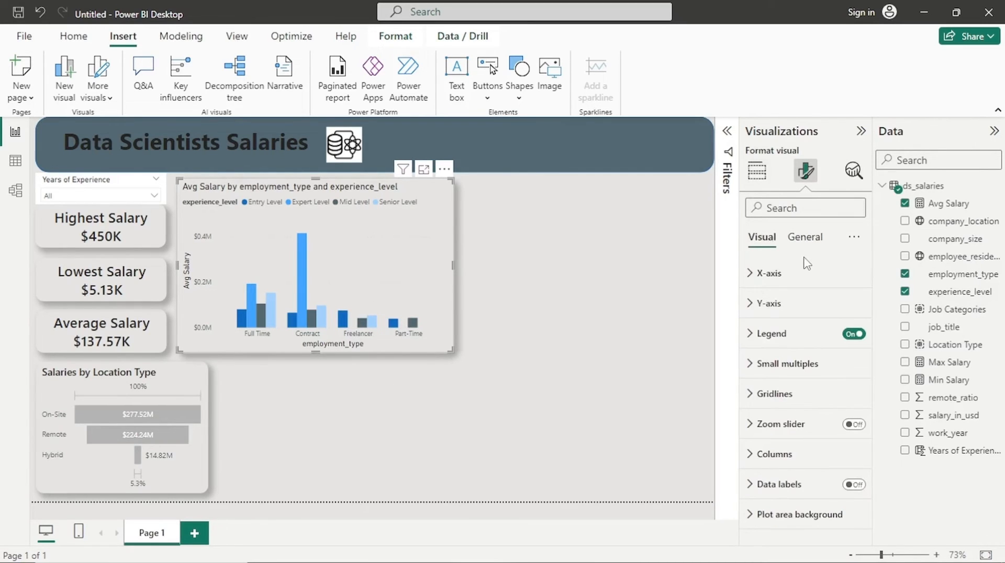
click(796, 276)
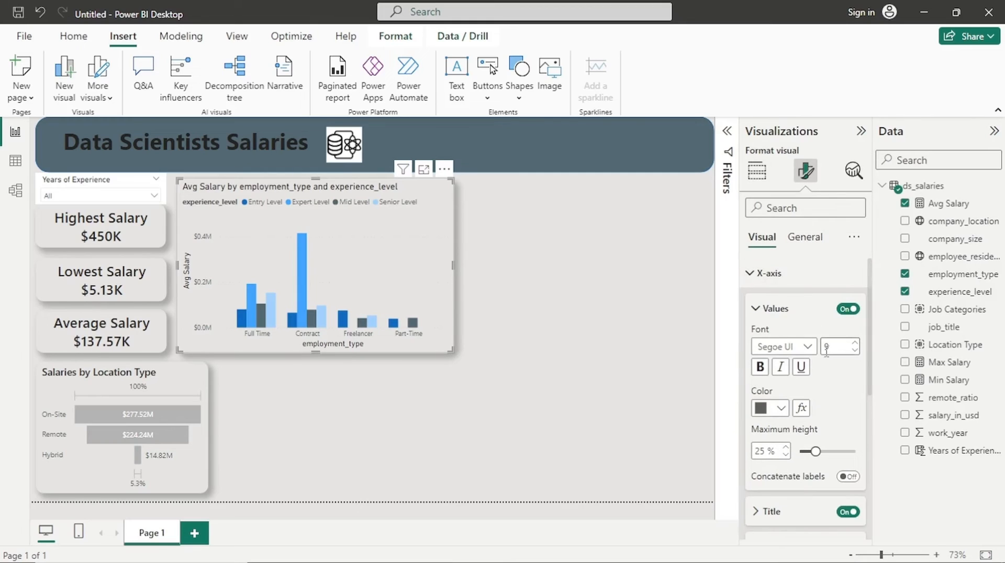
scroll(803, 372, down, 3)
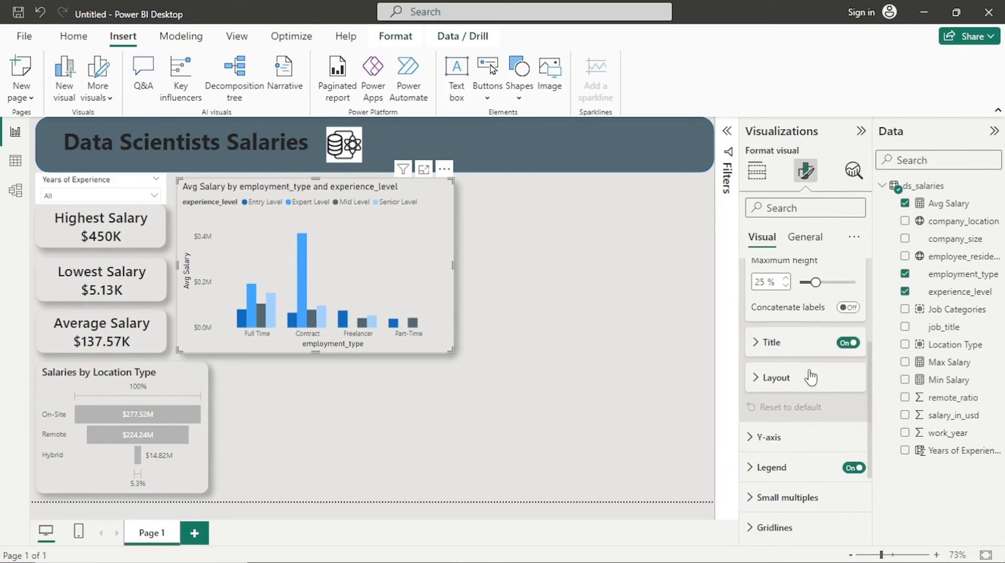
click(846, 343)
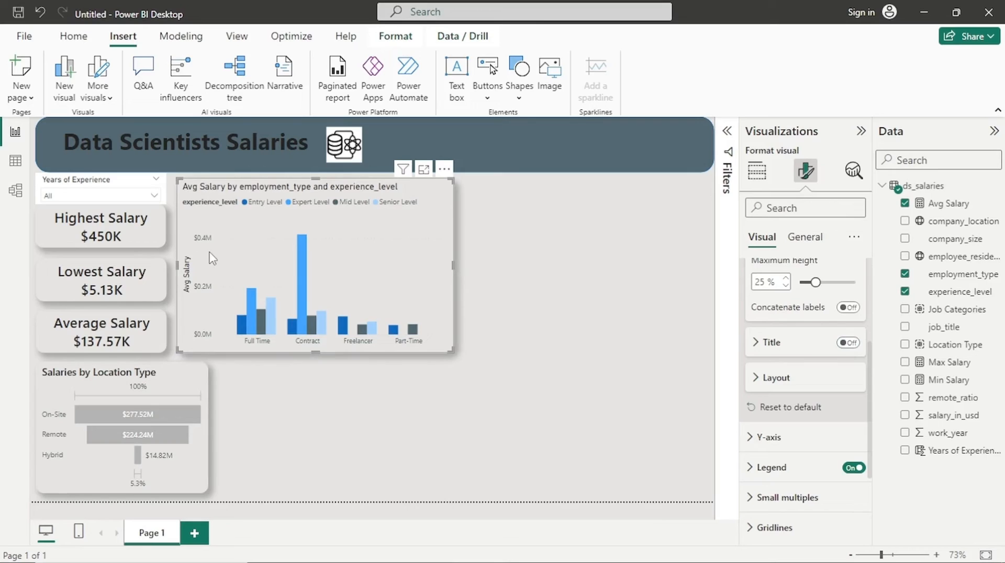
Capitalize employment_type in the column chart's title so it reads "Avg Salary by Employment_type and experience_level".
click(804, 243)
click(784, 322)
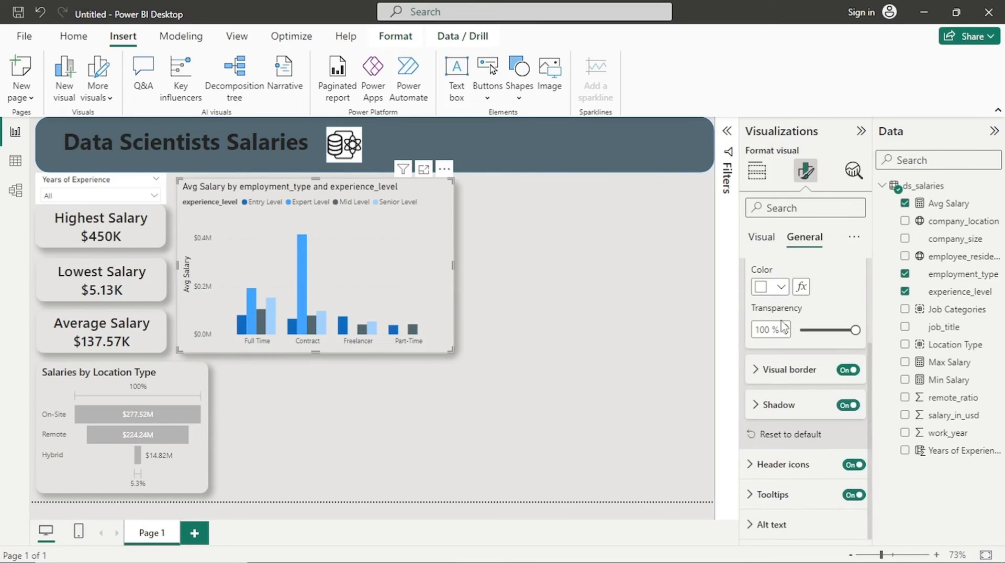
scroll(783, 358, up, 2)
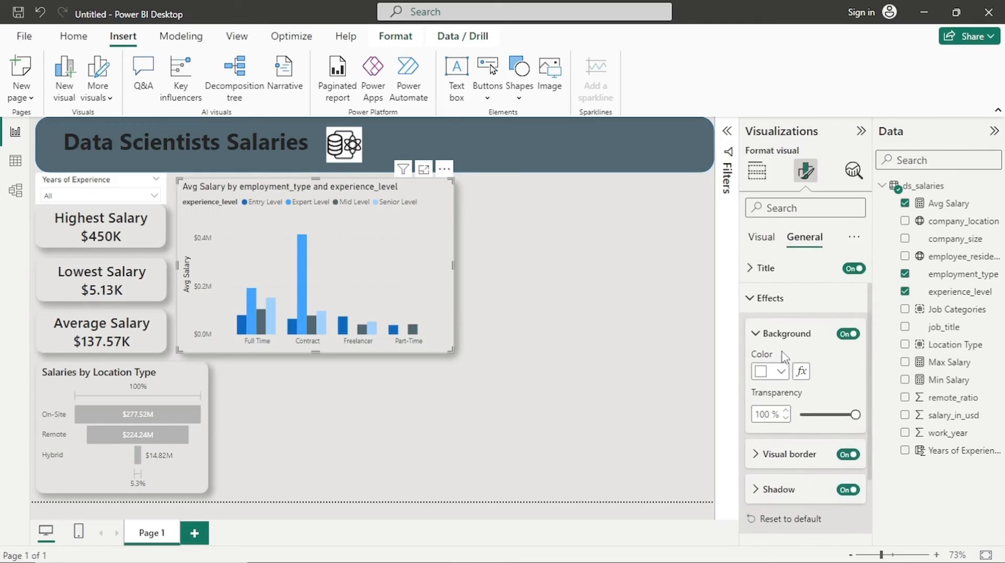
scroll(784, 358, up, 1)
click(766, 330)
click(768, 306)
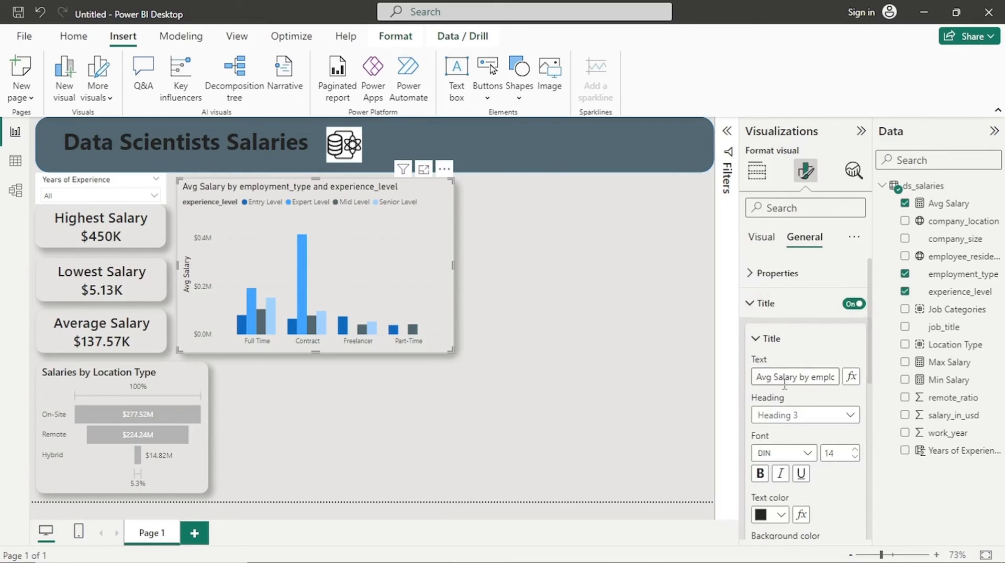
click(817, 376)
key(BackSpace)
key(BackSpace)
key(BackSpace)
key(BackSpace)
text(e)
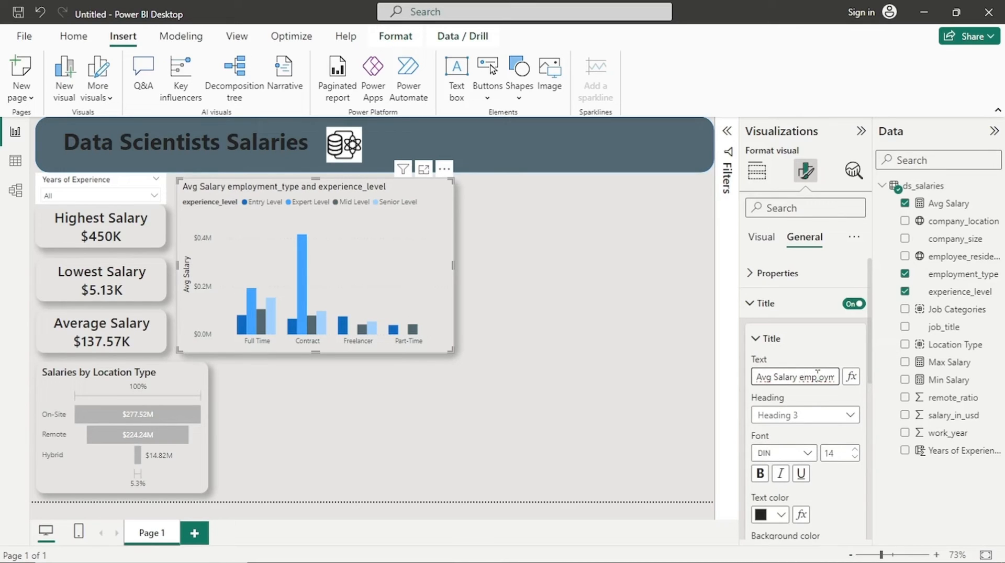
key(BackSpace)
text(E)
text(by)
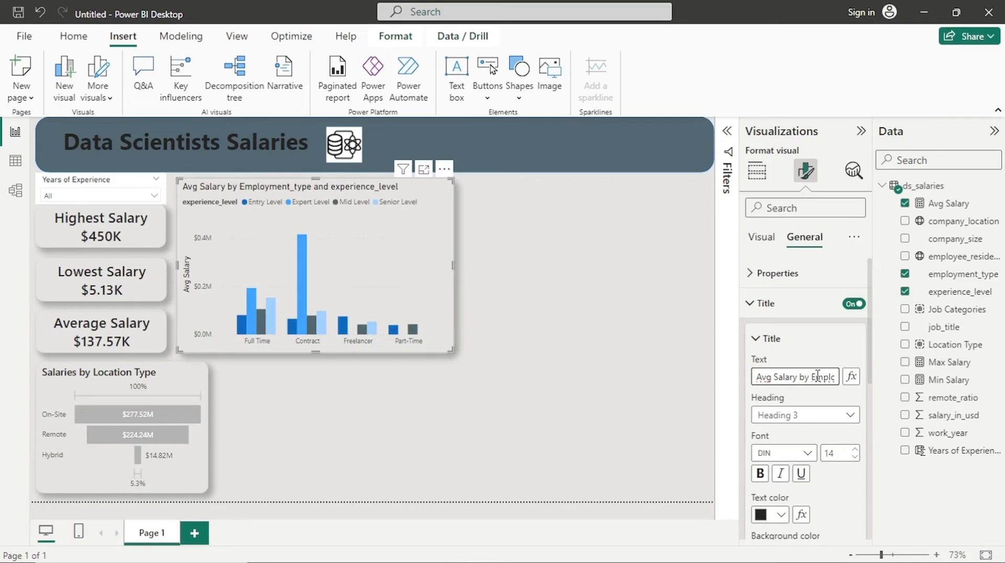
Capitalize experience_level in the column chart's title as "Experience_level" and deselect the chart.
key(Right)
key(Right)
key(Right)
key(Right)
key(Right)
key(Right)
key(Right)
key(Right)
key(Right)
key(Right)
key(Right)
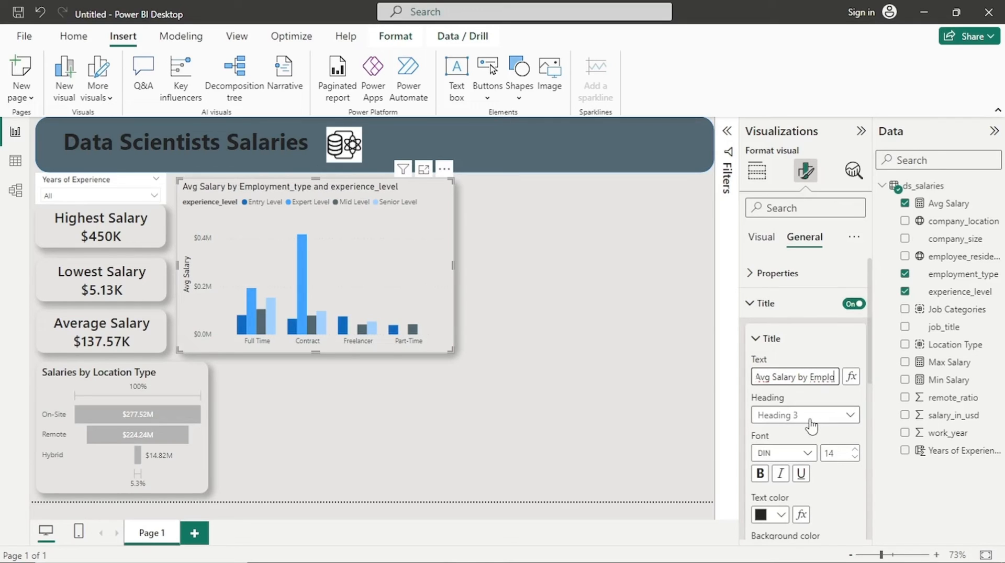
key(Right)
key(Right)
key(Right)
key(Right)
key(Right)
key(Right)
key(Right)
key(Right)
key(Right)
key(Right)
key(Right)
text(E)
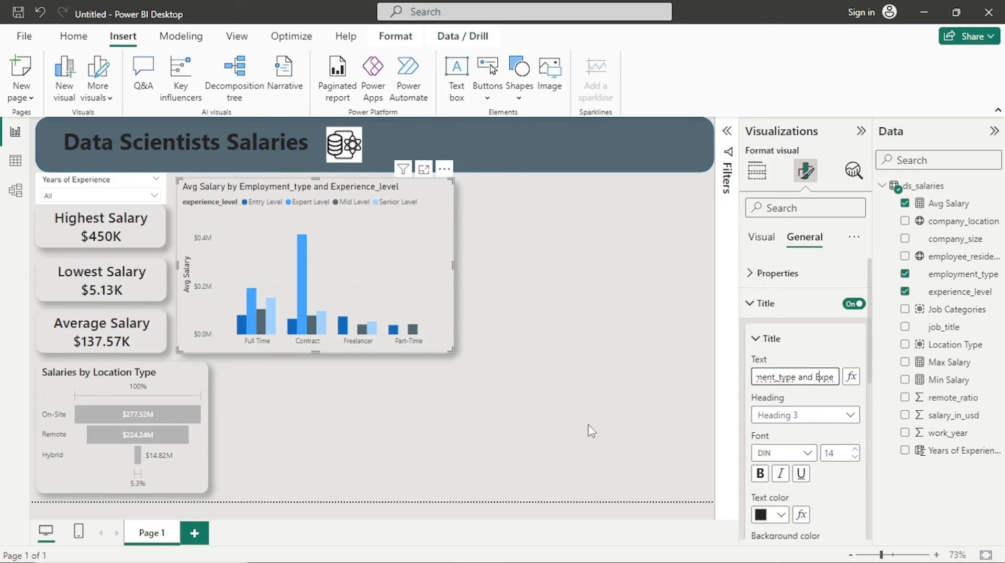
click(588, 431)
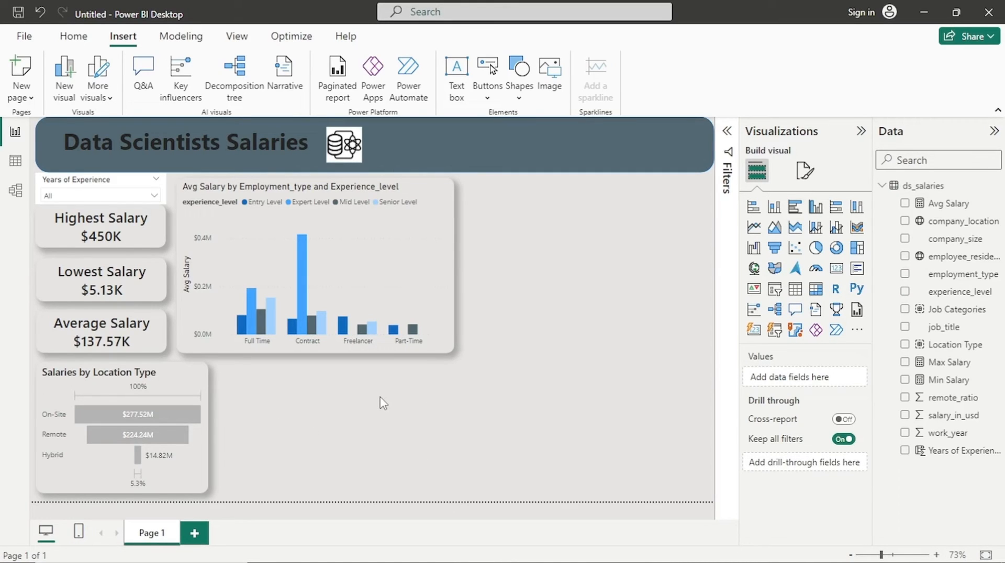
Insert a map visual and place it below the column chart, beside the Location Type funnel.
click(754, 268)
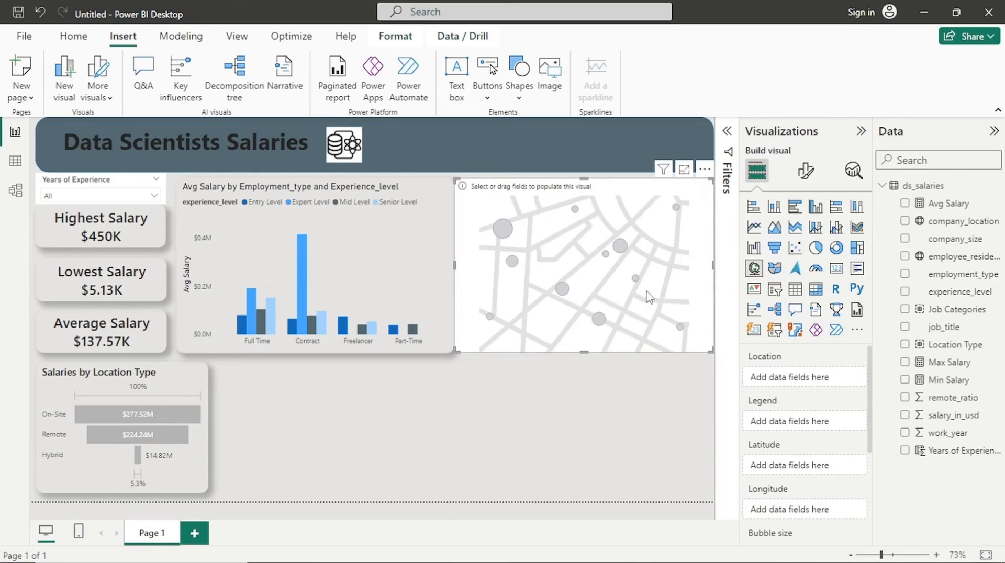
drag(622, 195, 662, 281)
drag(655, 253, 655, 252)
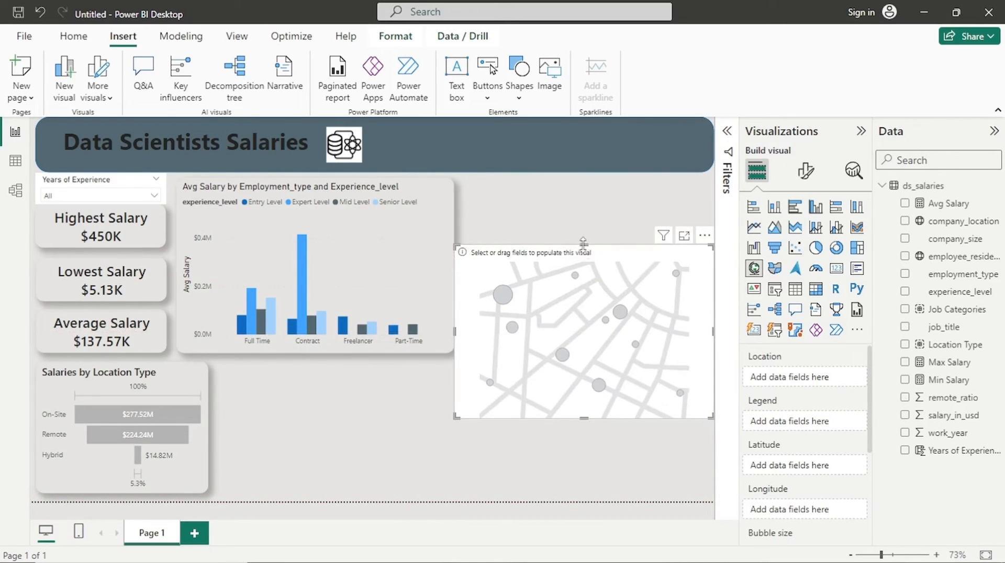
drag(585, 248, 356, 400)
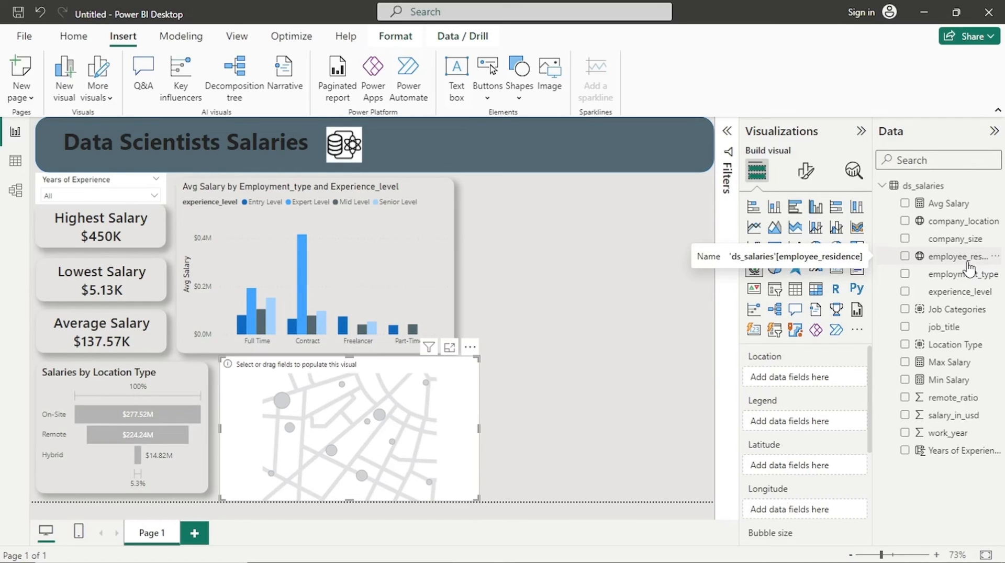
Assign employee_residence as the map's location and experience_level as its bubble size.
drag(968, 268, 845, 383)
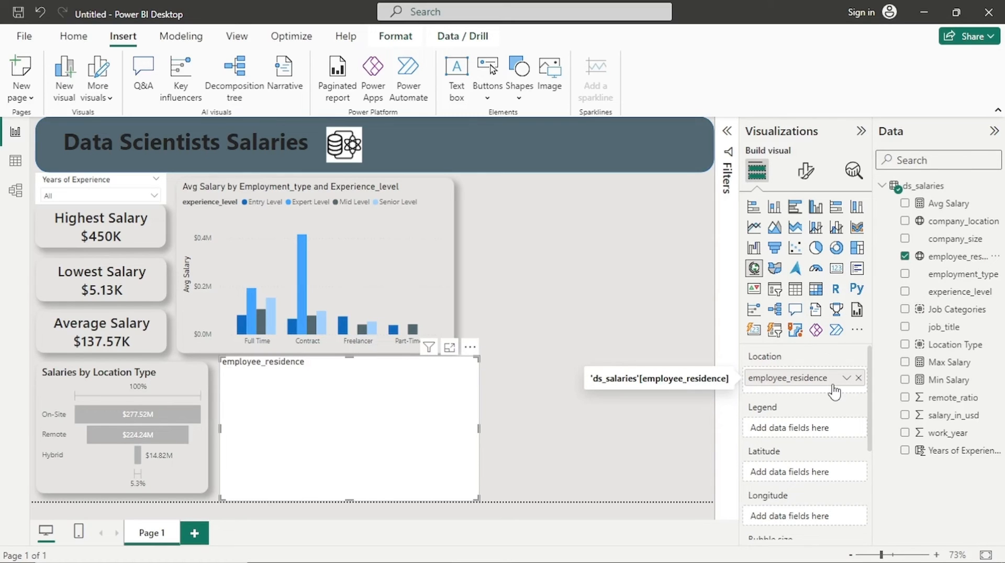
scroll(833, 392, down, 3)
drag(957, 291, 830, 471)
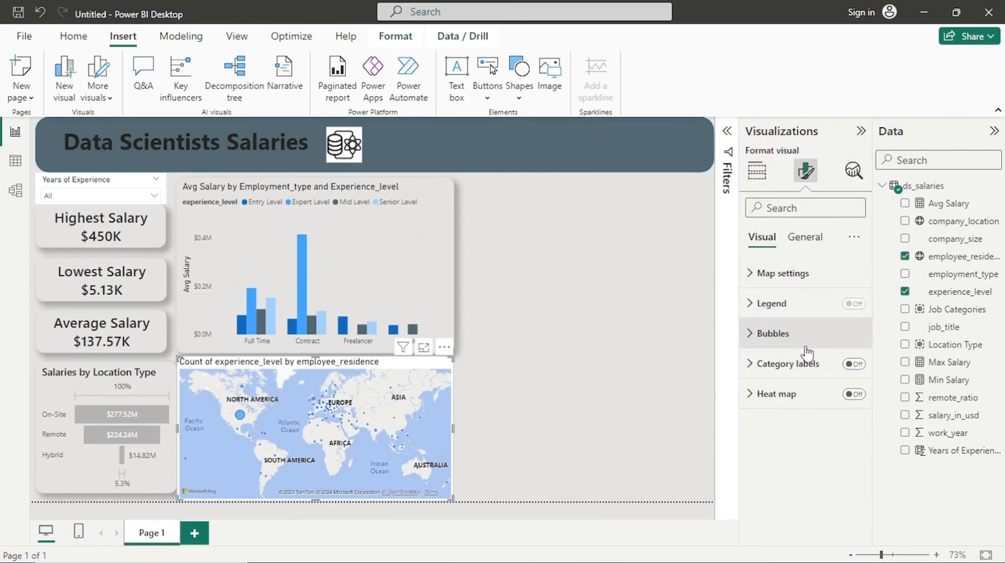
Set the map's bubble size to 28 and check the map in focus mode before returning to the report.
click(805, 346)
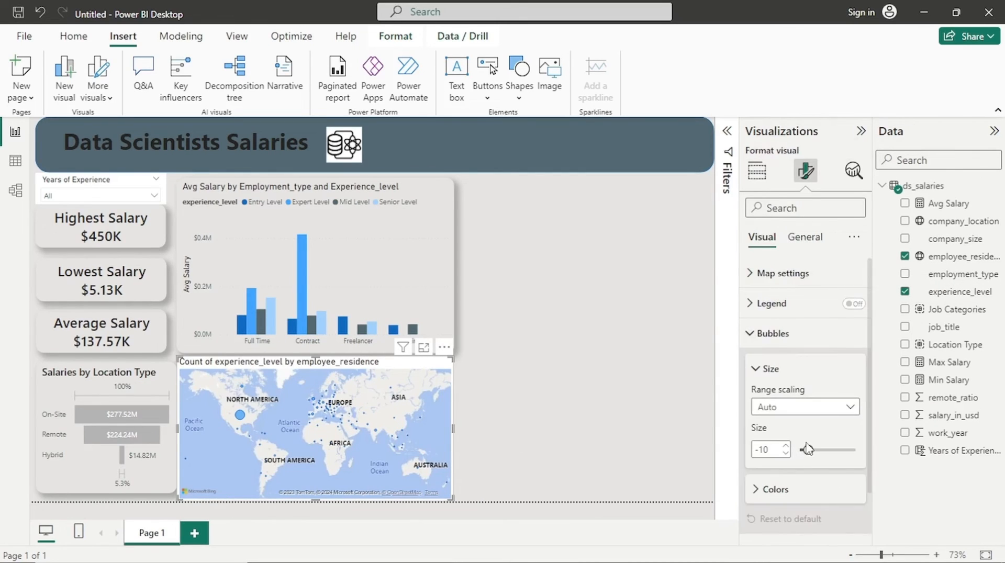
drag(806, 449, 825, 446)
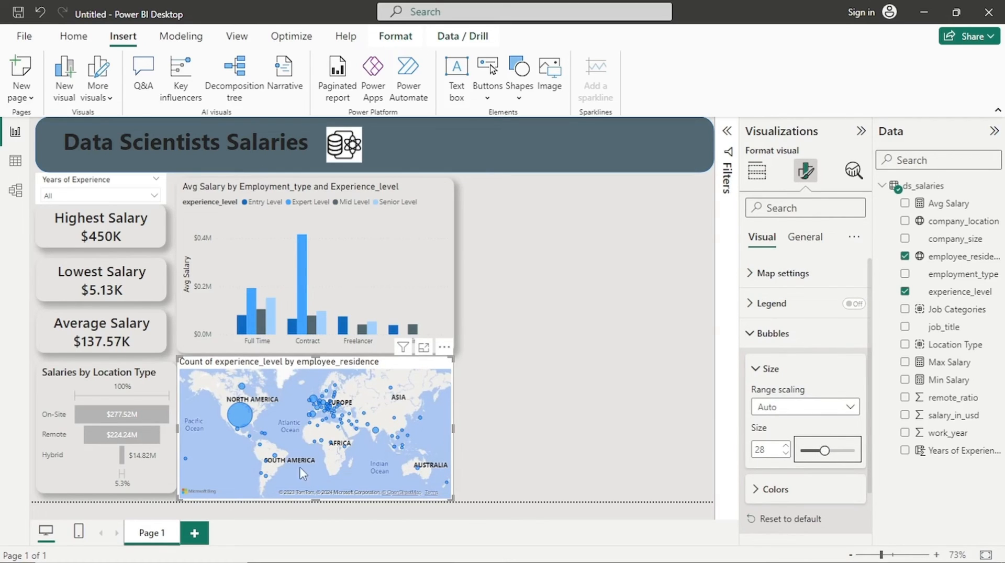
click(427, 351)
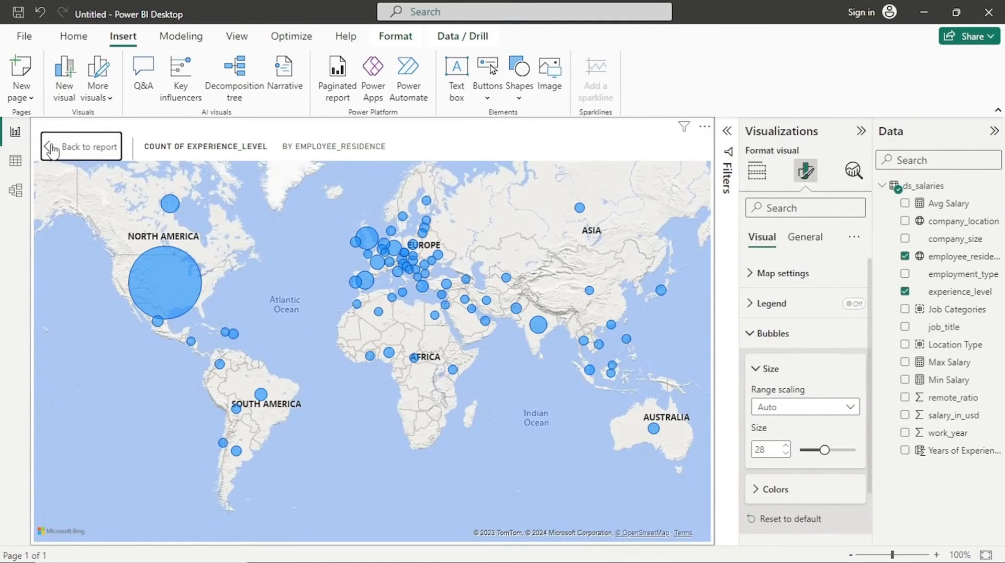
click(51, 151)
Change the map's title text to "Employees by Employee_residence".
click(804, 236)
click(811, 303)
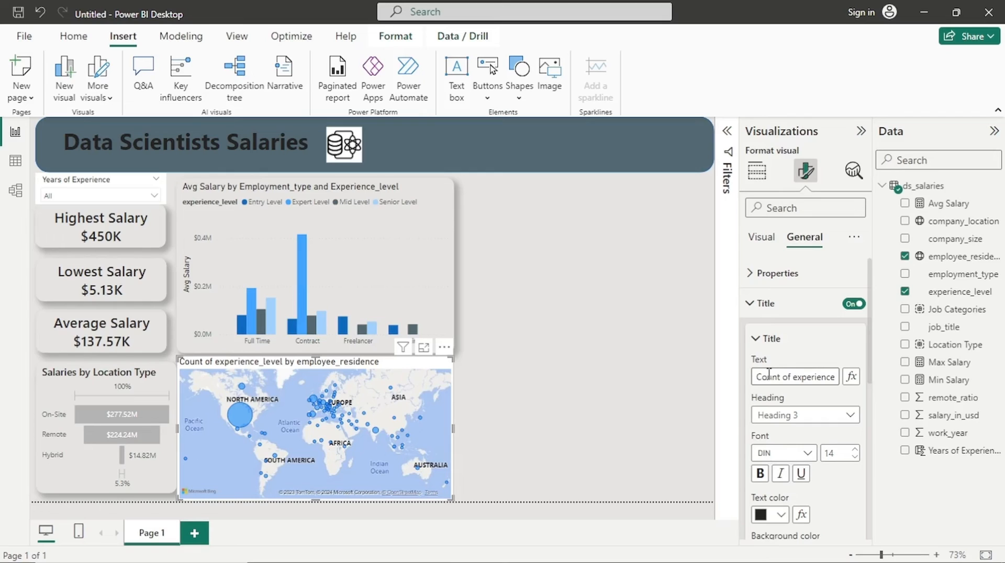
click(838, 376)
key(Right)
key(Right)
key(Right)
key(Right)
key(Right)
key(Right)
key(Right)
key(Right)
key(Right)
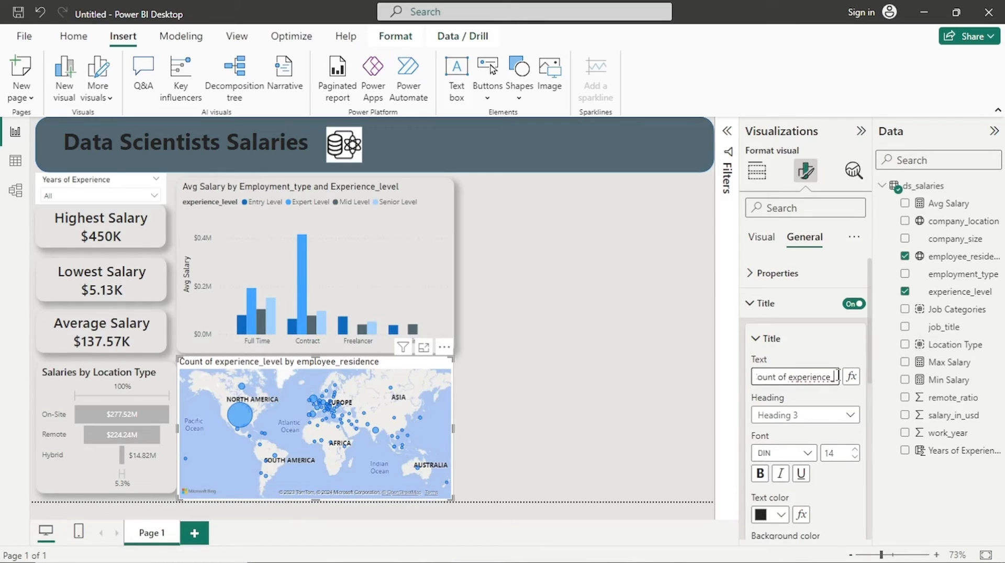
key(Right)
key(BackSpace)
key(shift+Home)
key(BackSpace)
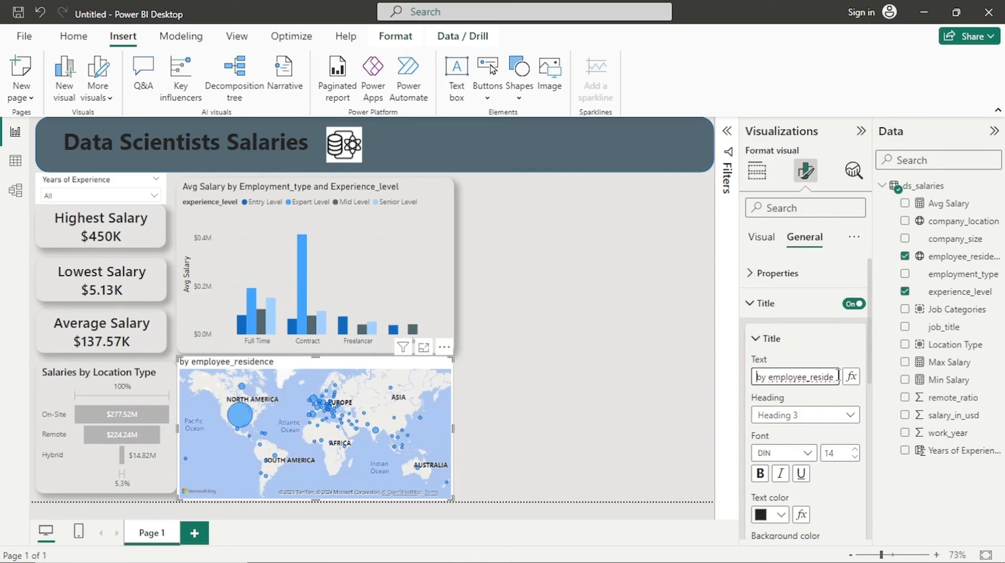
text(Employee)
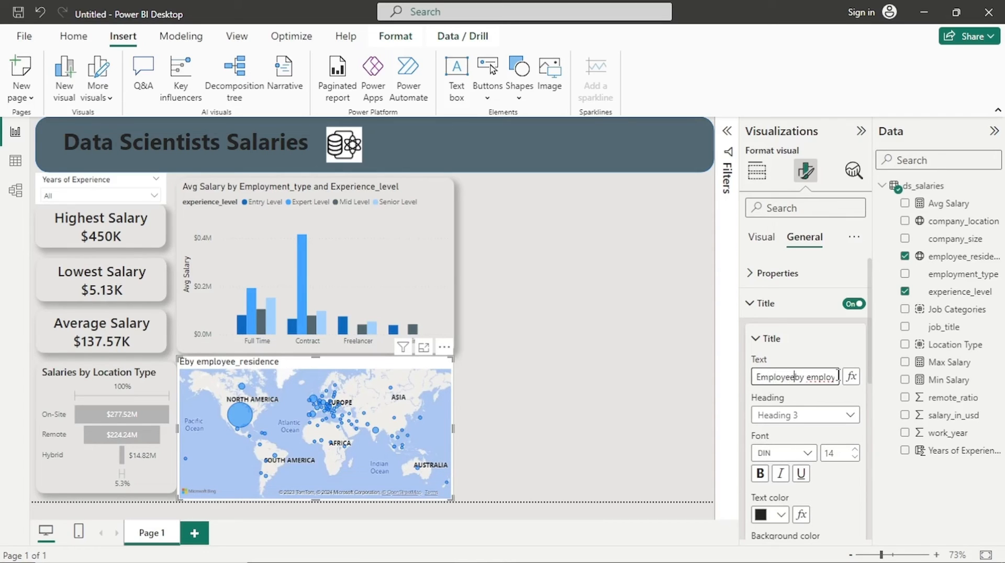
text(s)
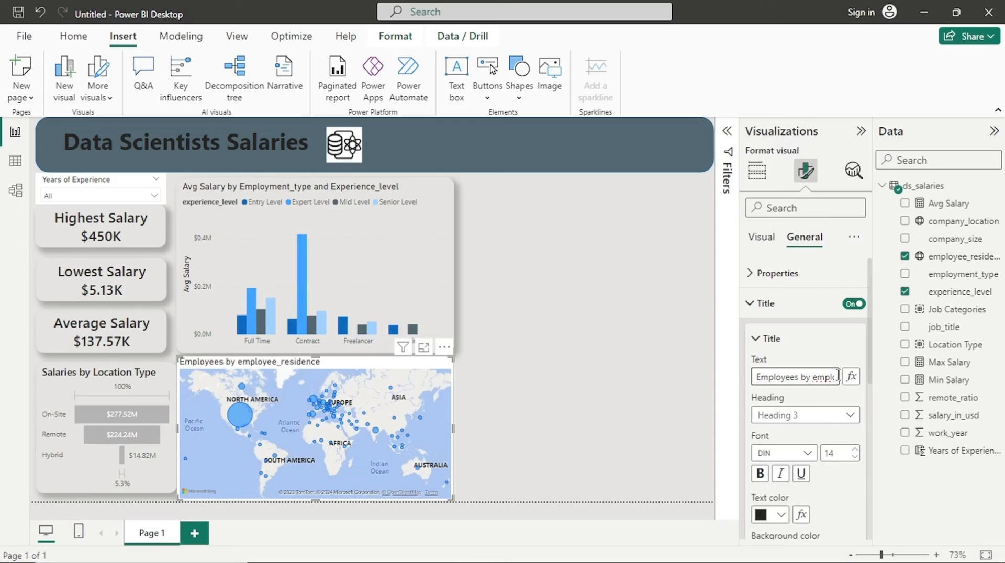
key(Delete)
text(E)
click(785, 339)
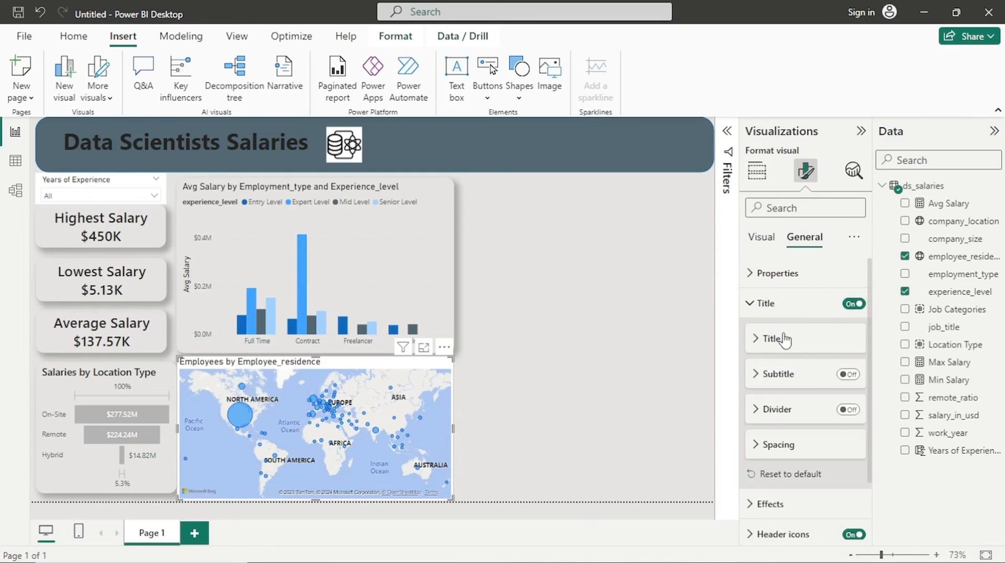
Set the map's background transparency to 100% and turn on its shadow and visual border.
click(770, 507)
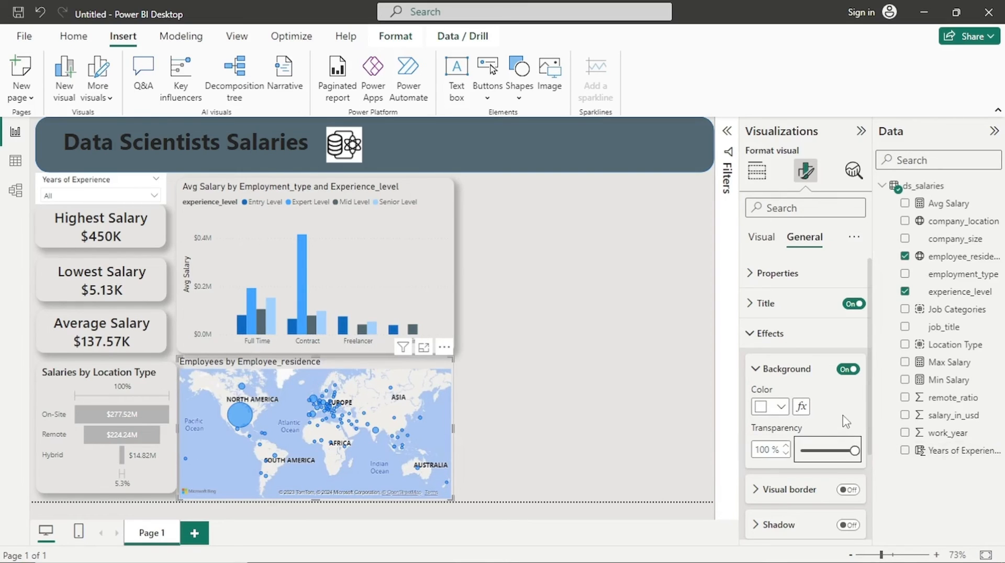
click(848, 525)
click(848, 492)
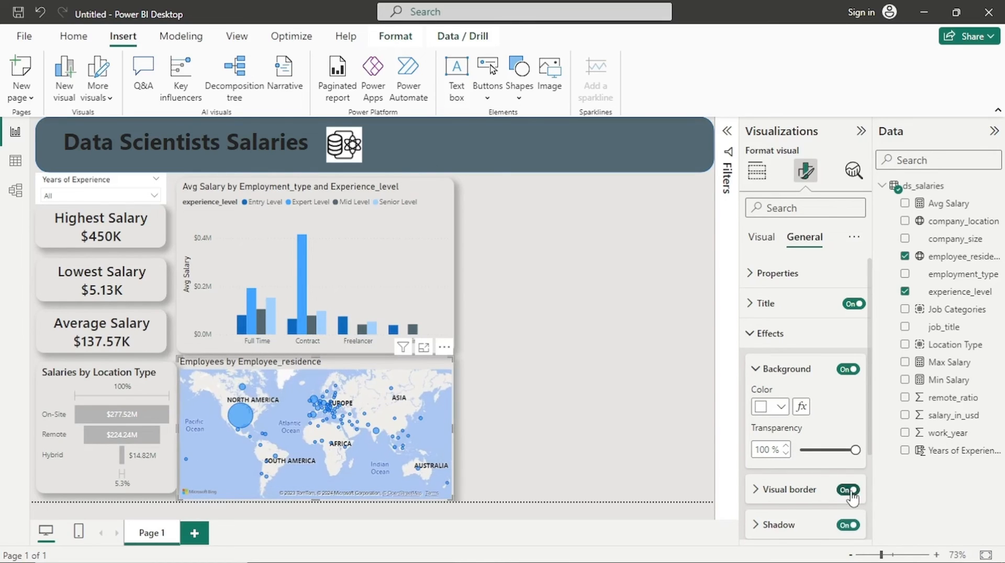
Give the map's visual border rounded corners of 14 px.
click(783, 497)
scroll(783, 500, down, 3)
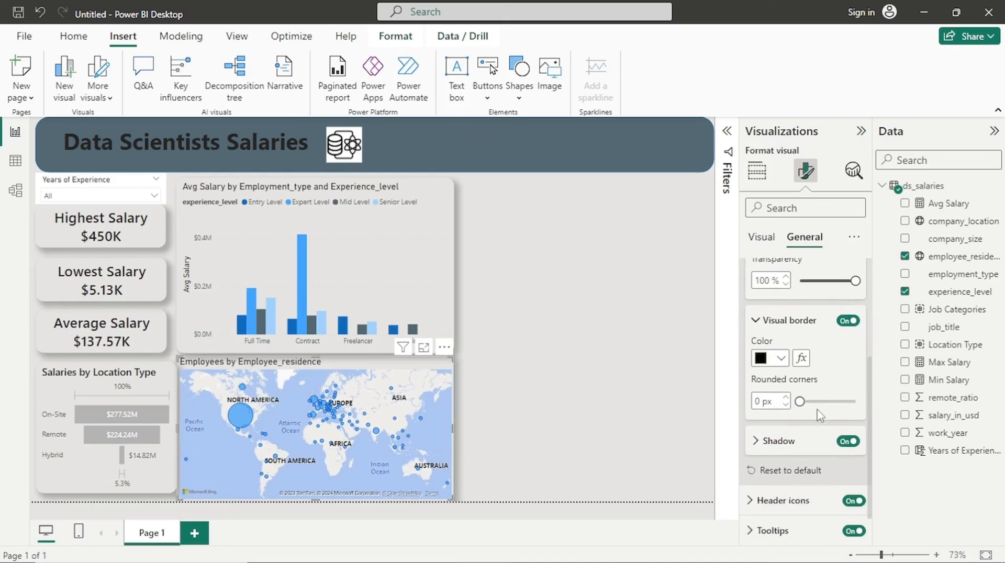
click(762, 401)
text(14)
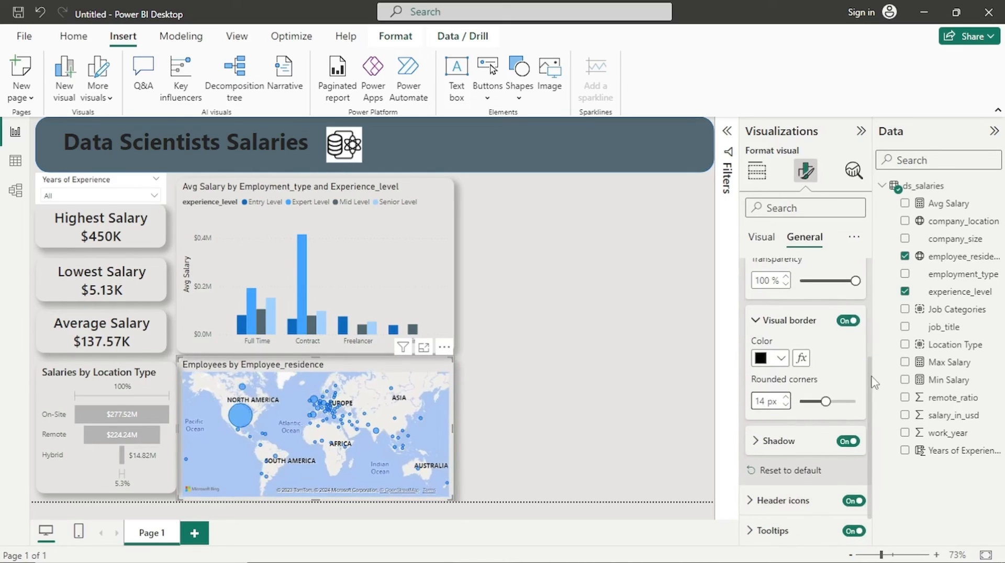
Change the map's visual border color to the light grey among the recent colors.
click(757, 171)
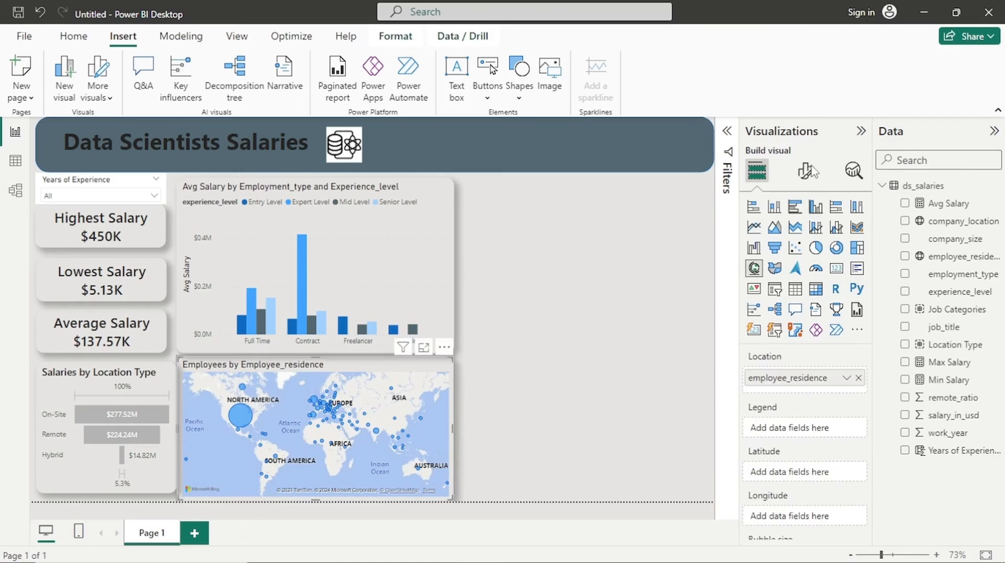
click(810, 178)
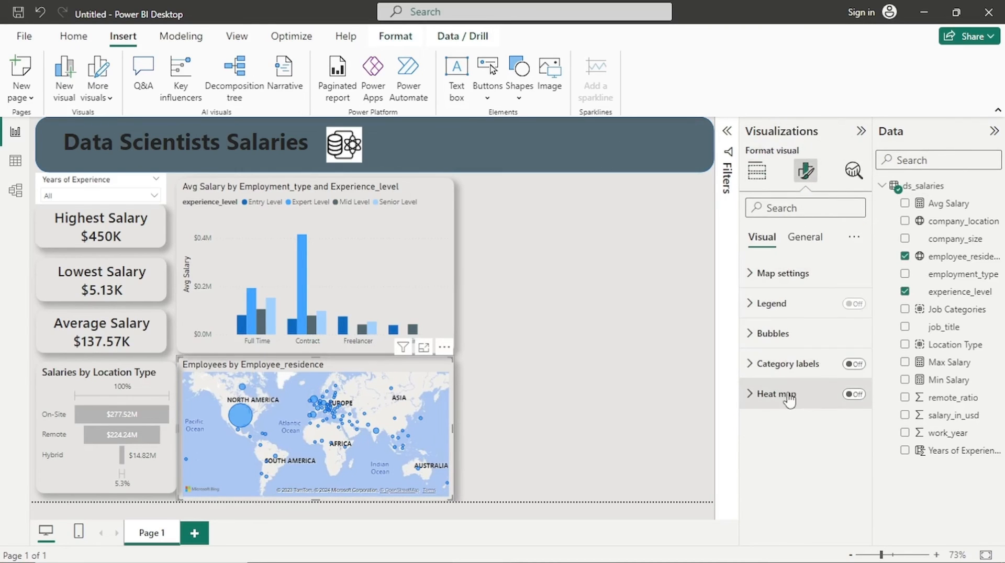
click(806, 237)
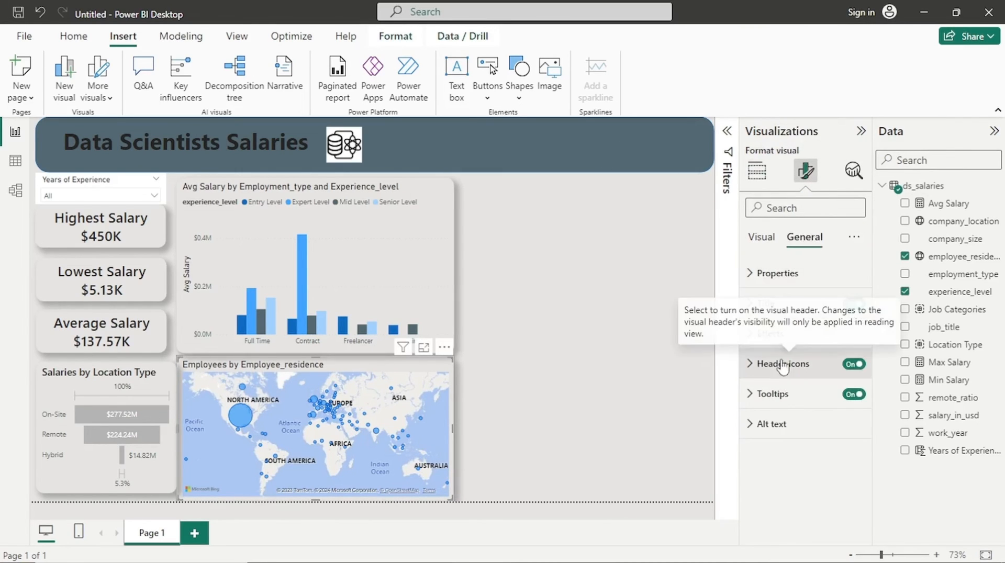
click(780, 336)
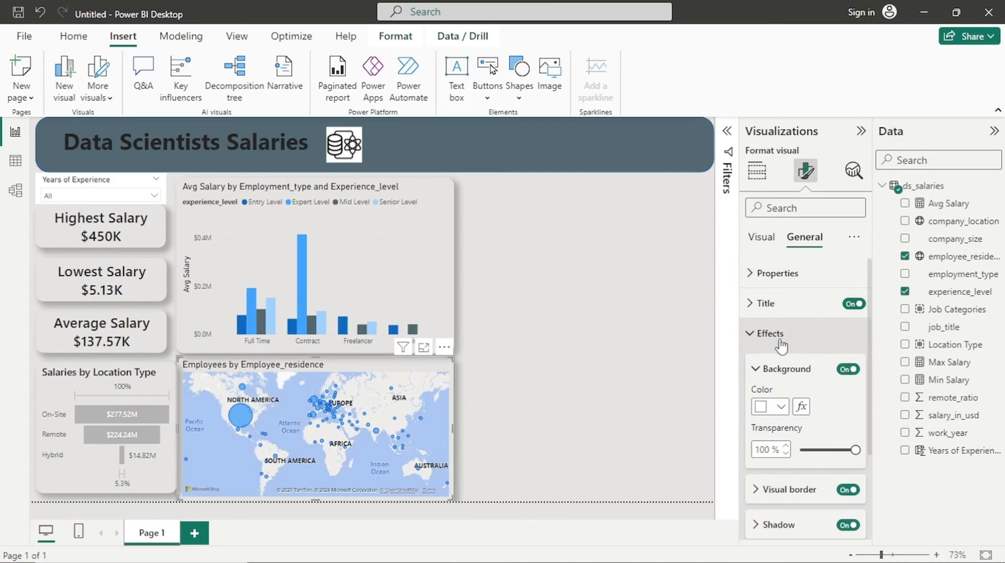
click(790, 490)
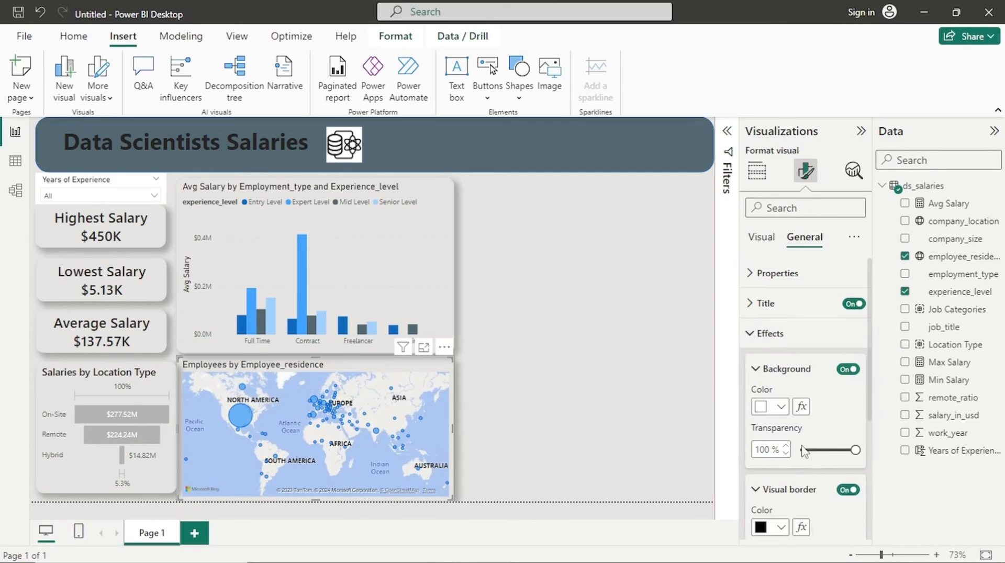
scroll(806, 426, down, 3)
click(781, 358)
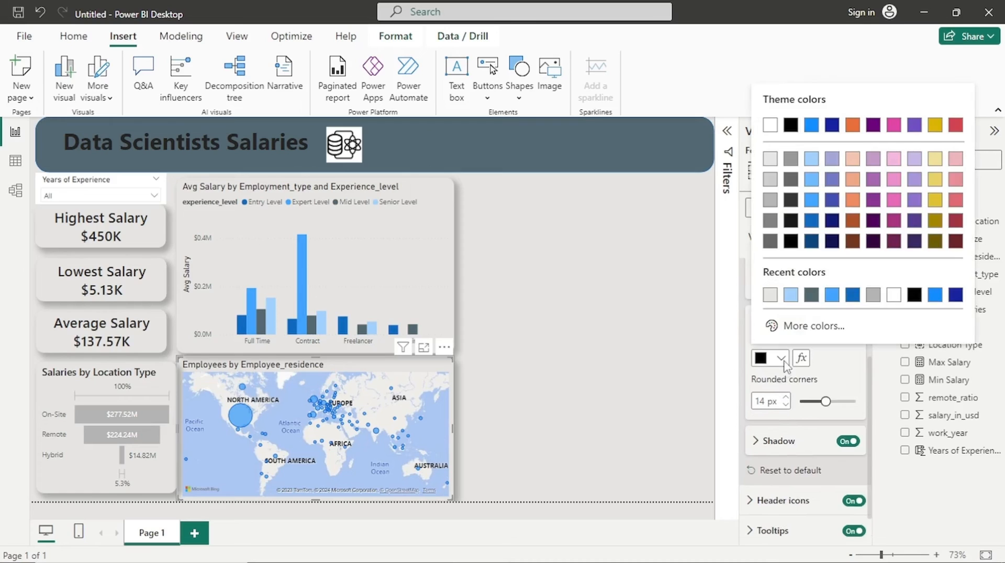
click(770, 295)
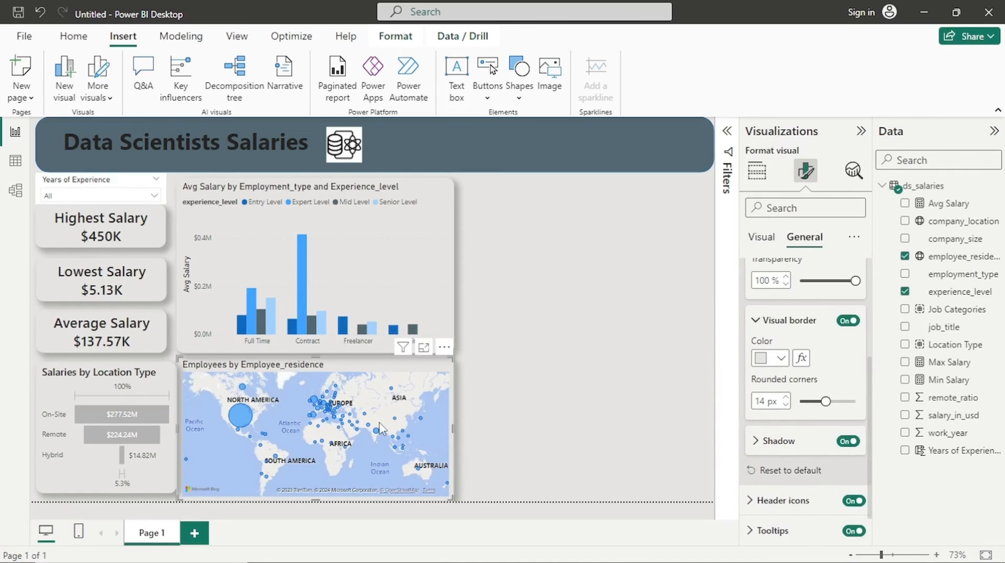
click(381, 528)
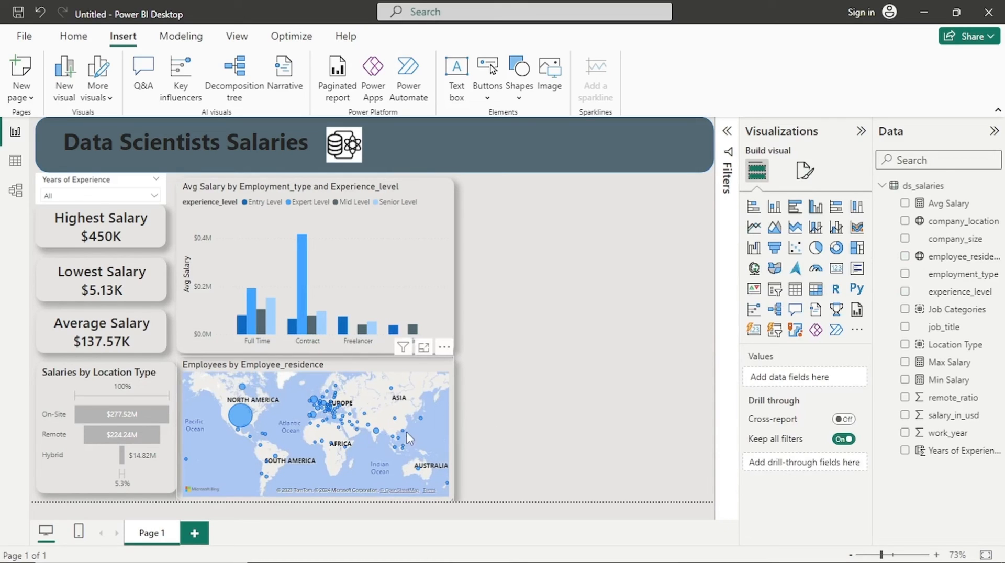
Narrow the header banner shape so it ends at the right edge of the column chart.
click(659, 142)
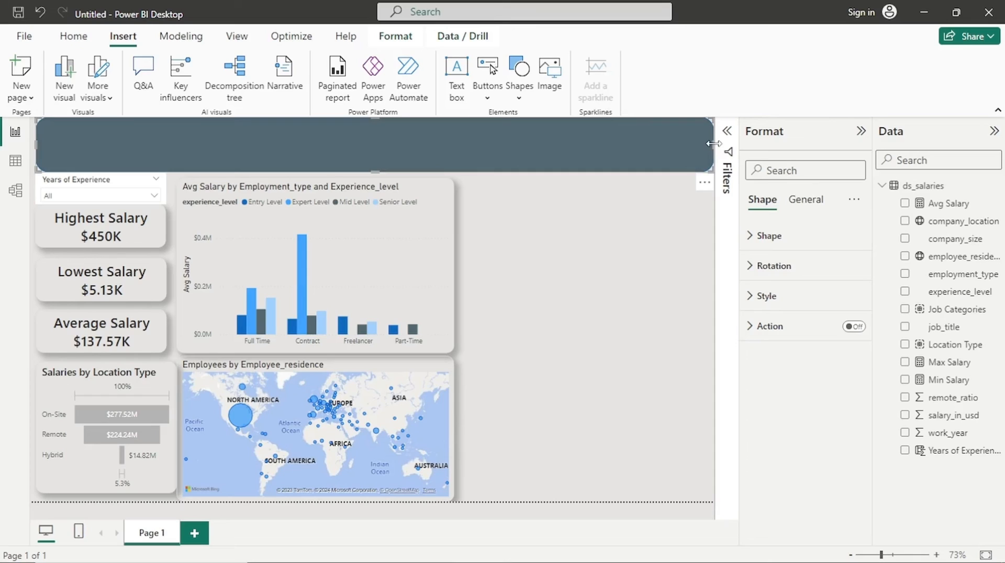
drag(713, 144, 461, 181)
click(528, 224)
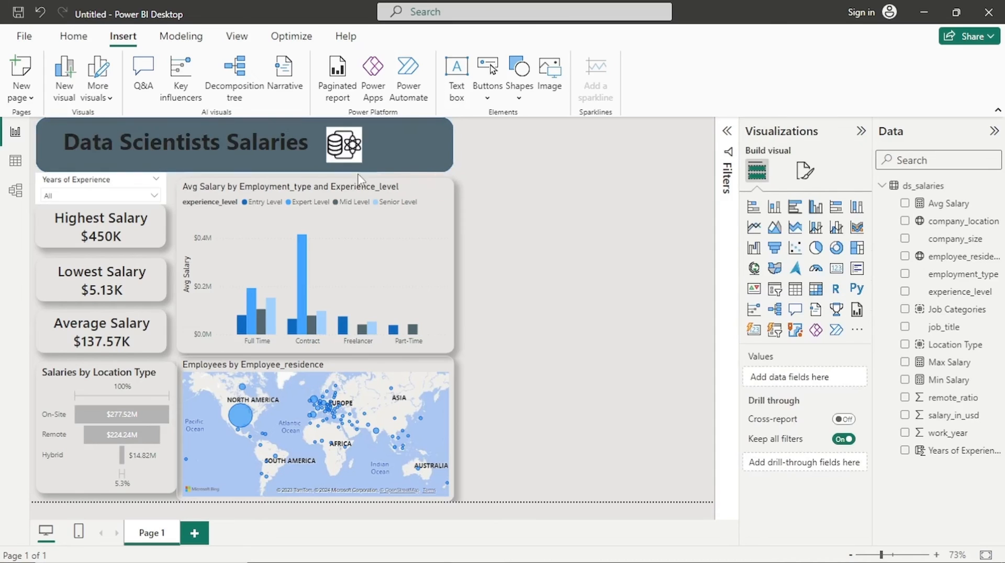
Add a decomposition tree and stretch it over the full height of the empty area beside the chart and map.
click(774, 310)
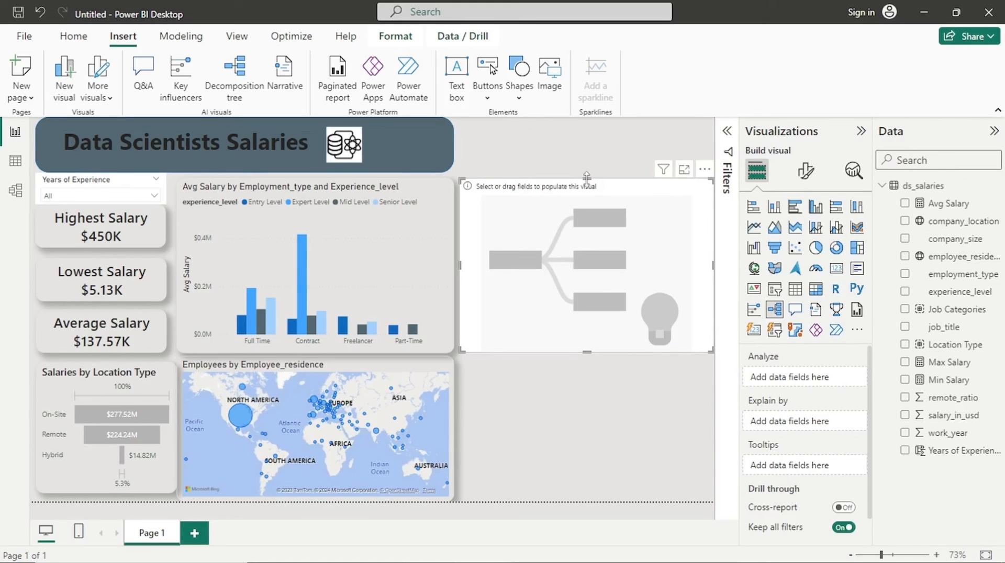
drag(587, 178, 587, 129)
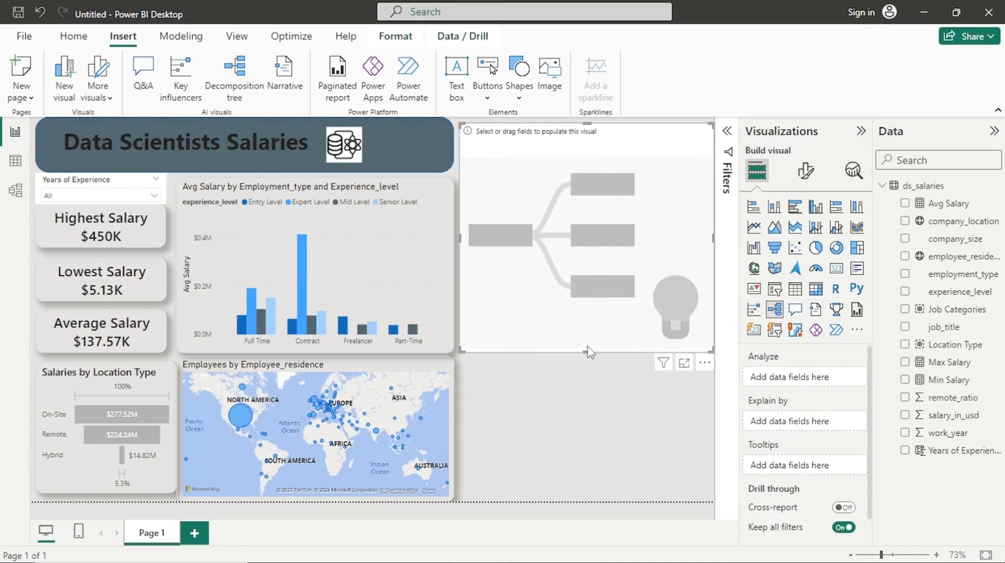
drag(587, 352, 573, 498)
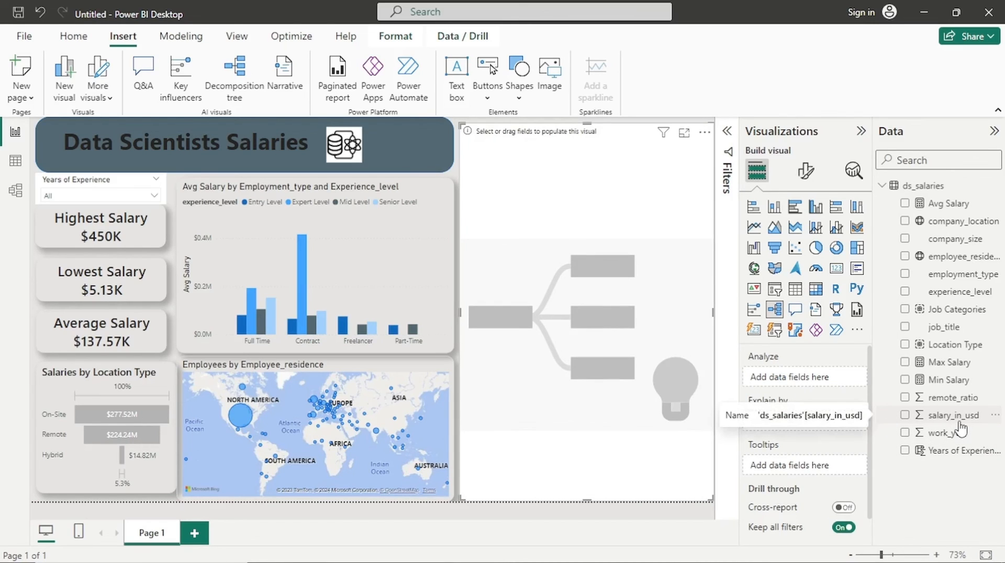
Set the decomposition tree to analyze salary_in_usd, explained by Job Categories and job_title.
drag(960, 428, 825, 379)
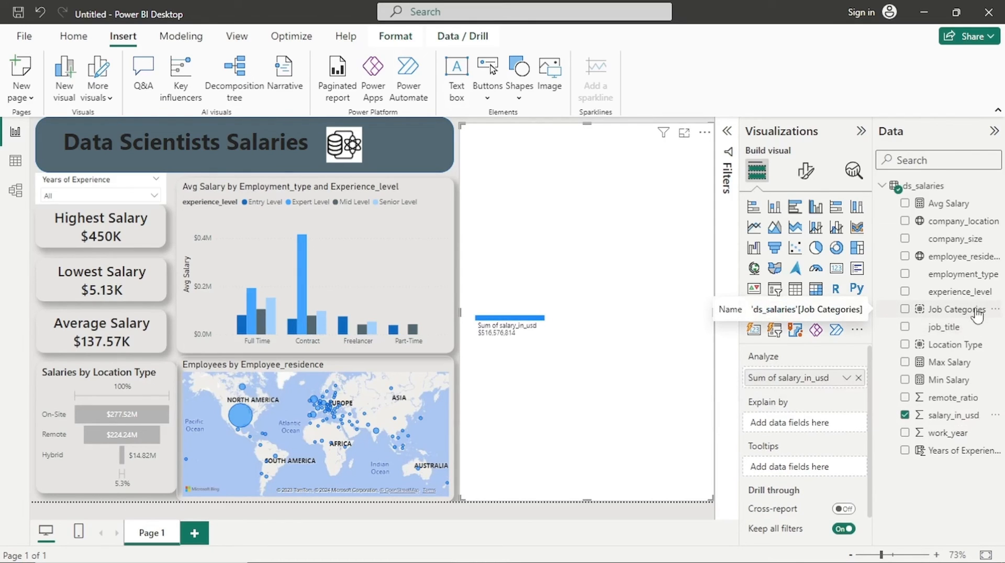
drag(976, 315, 853, 426)
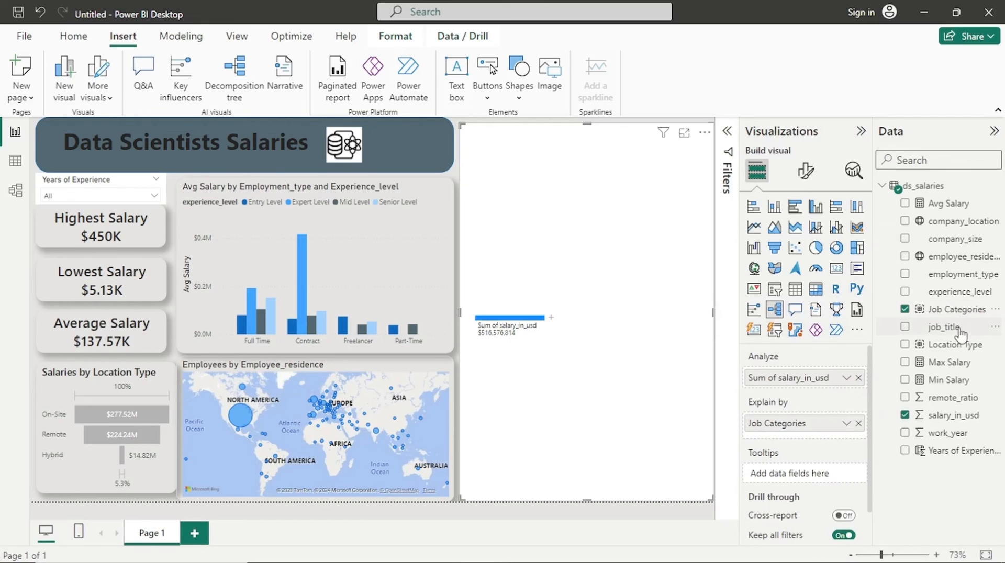
drag(960, 335, 831, 437)
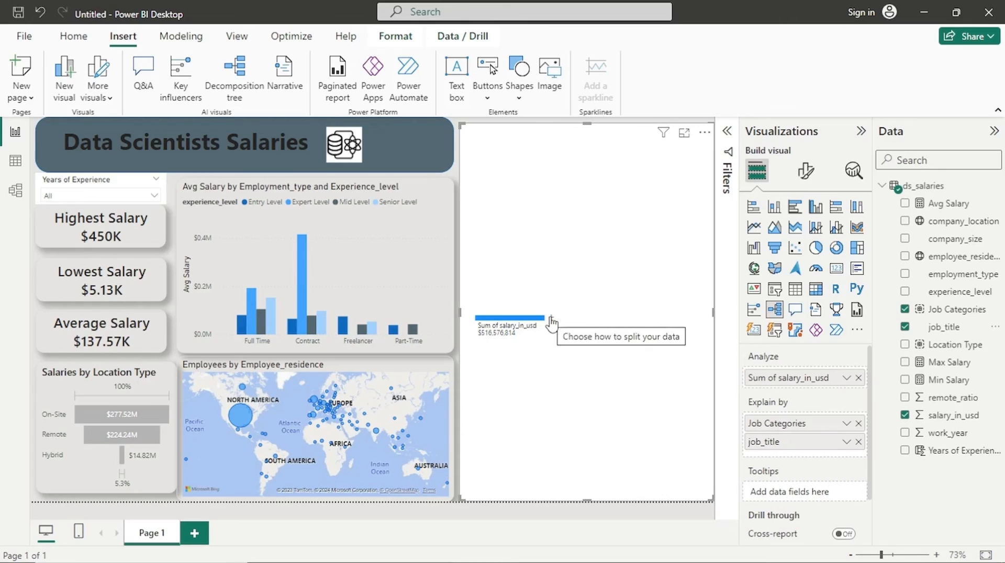
Set the decomposition tree's background transparency to 100% and turn on its visual border and shadow.
click(805, 173)
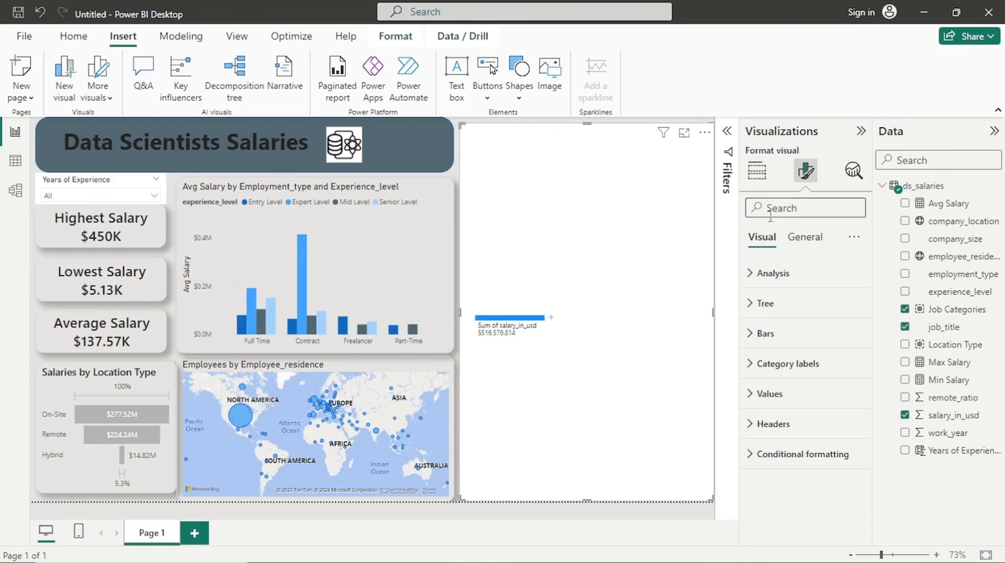
click(810, 240)
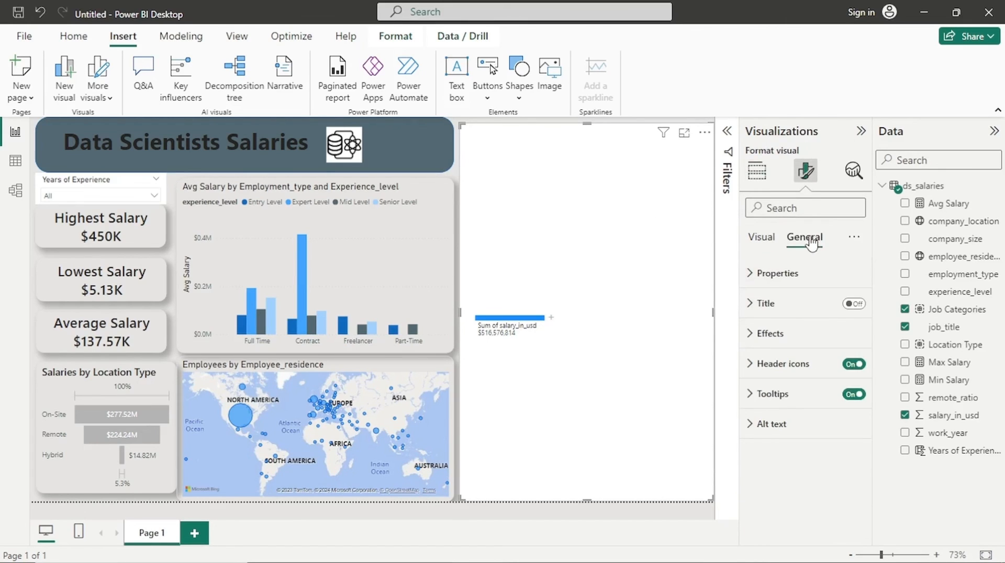
click(802, 310)
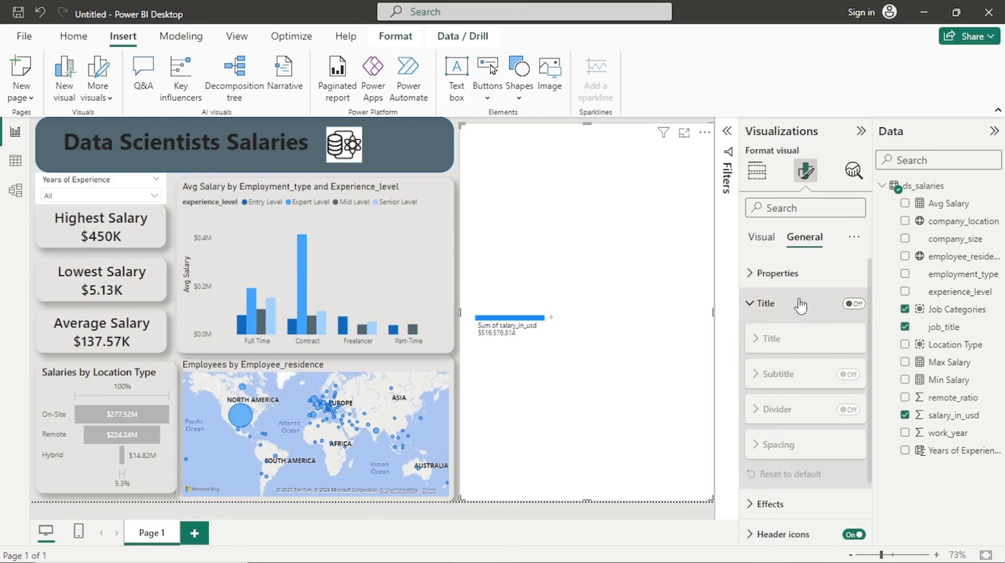
click(801, 305)
click(793, 335)
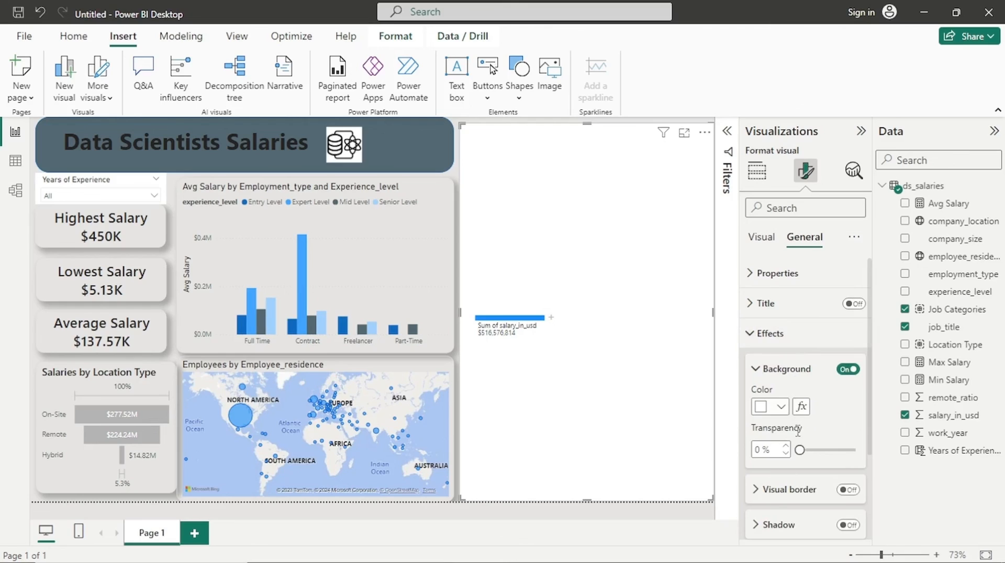
drag(800, 451, 838, 449)
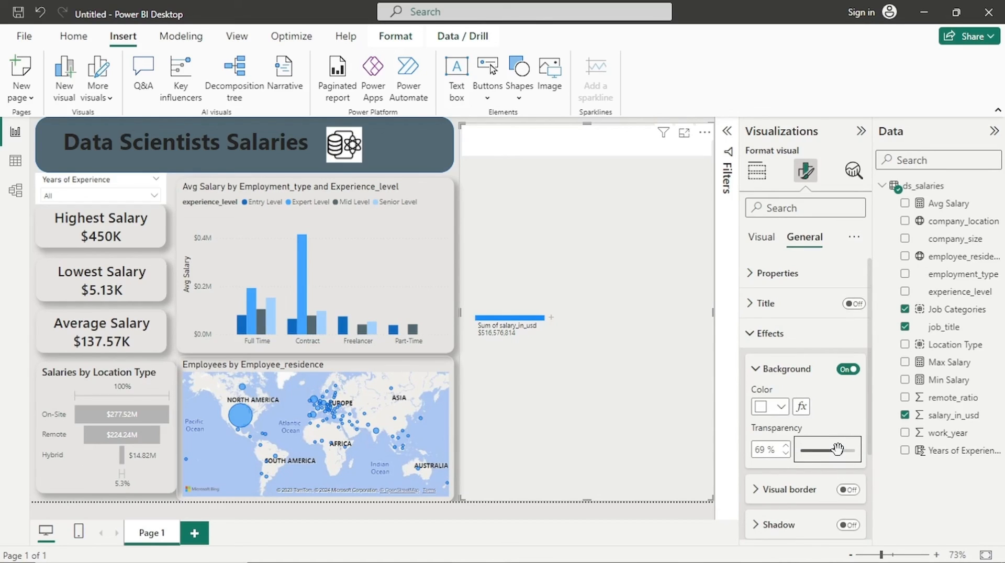
drag(837, 449, 852, 451)
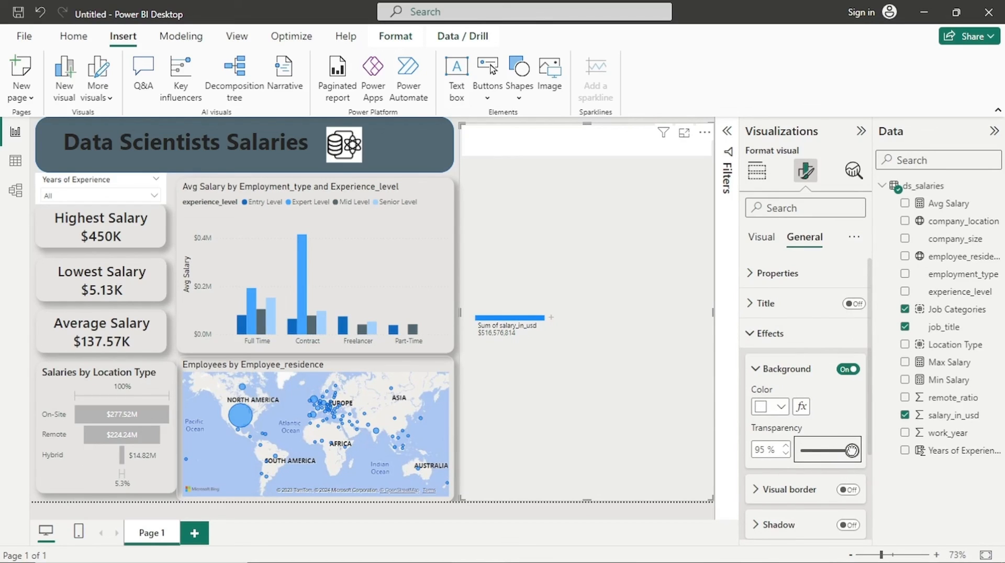
click(842, 491)
drag(852, 450, 859, 449)
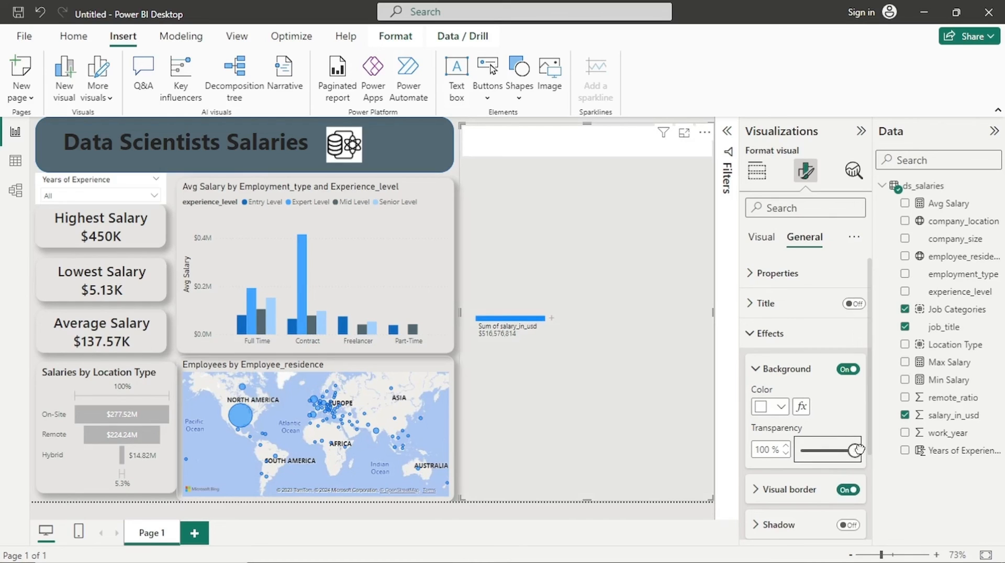
scroll(824, 443, down, 3)
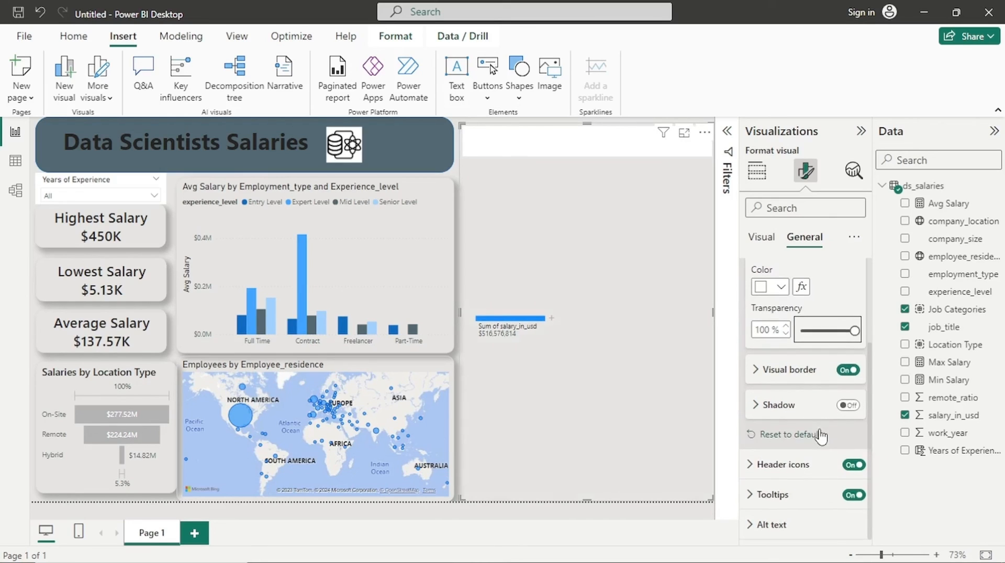
click(848, 404)
Give the decomposition tree's visual border rounded corners of 14 px and the light grey recent color.
click(780, 372)
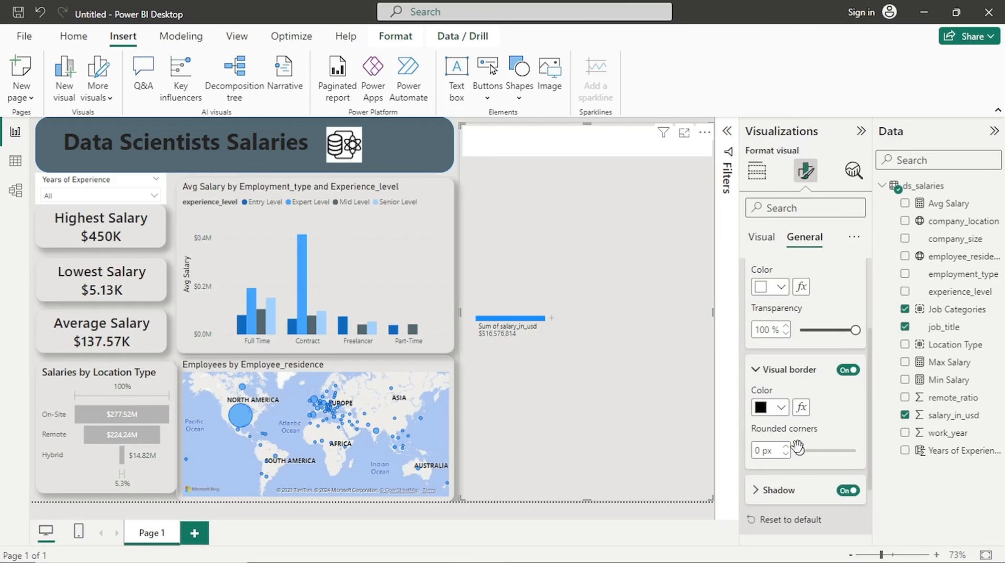
double_click(760, 450)
text(14)
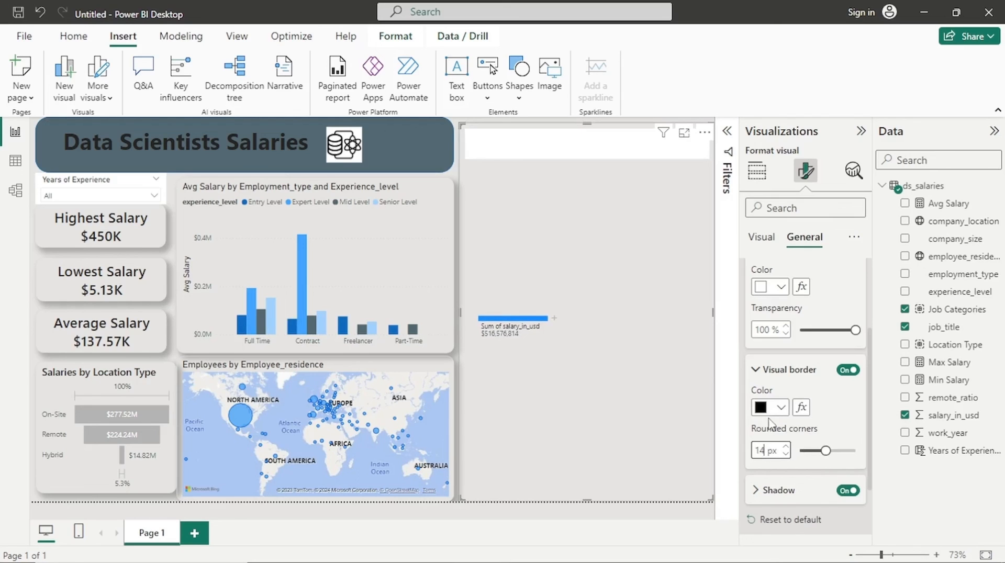
click(781, 407)
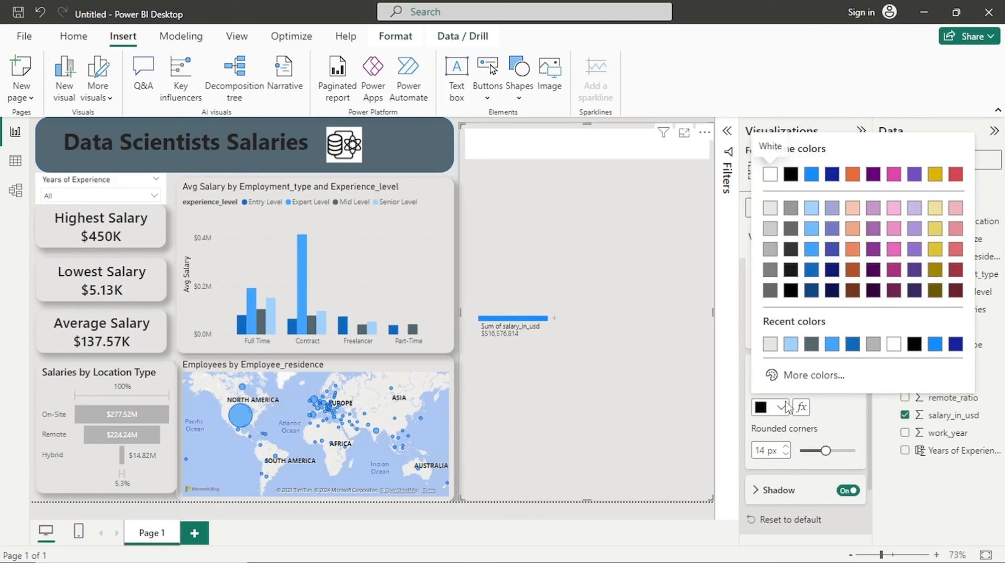
click(774, 346)
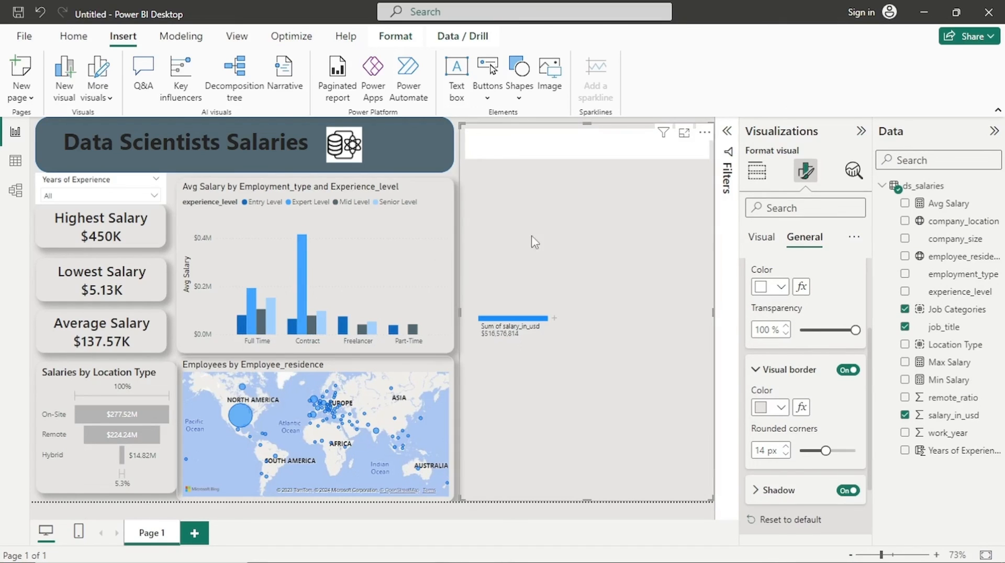
Split the decomposition tree's root node by Job Categories.
click(379, 266)
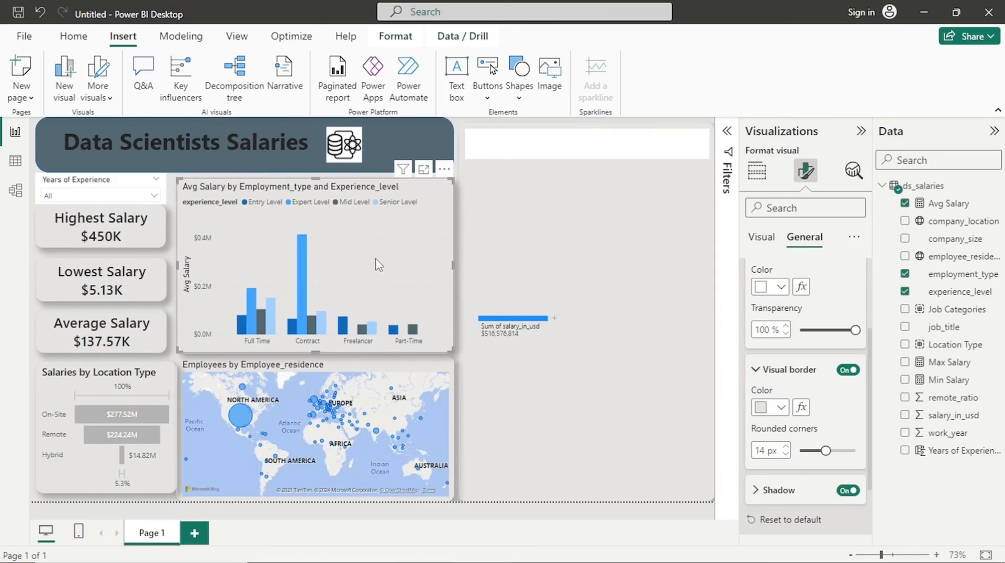
click(554, 317)
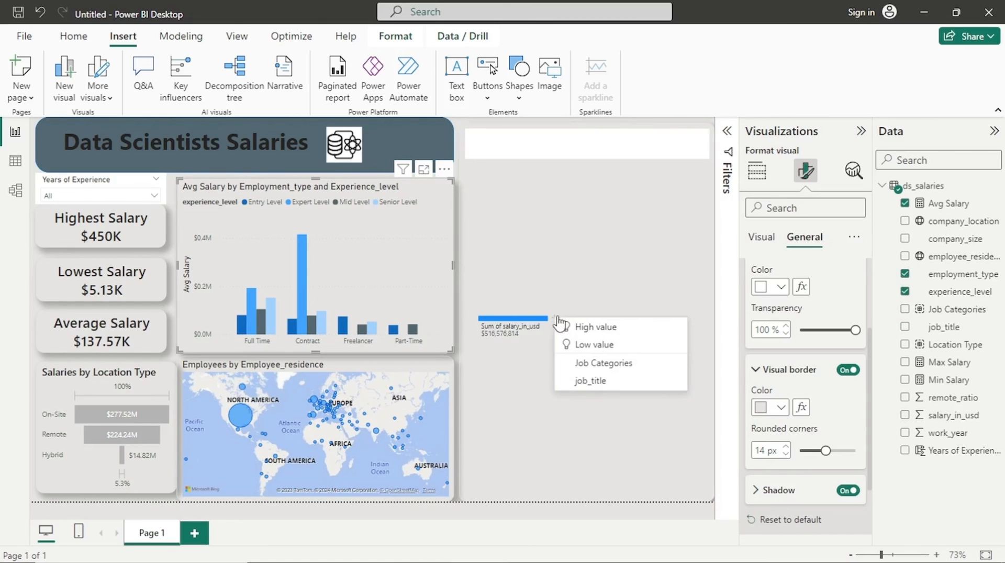
click(587, 367)
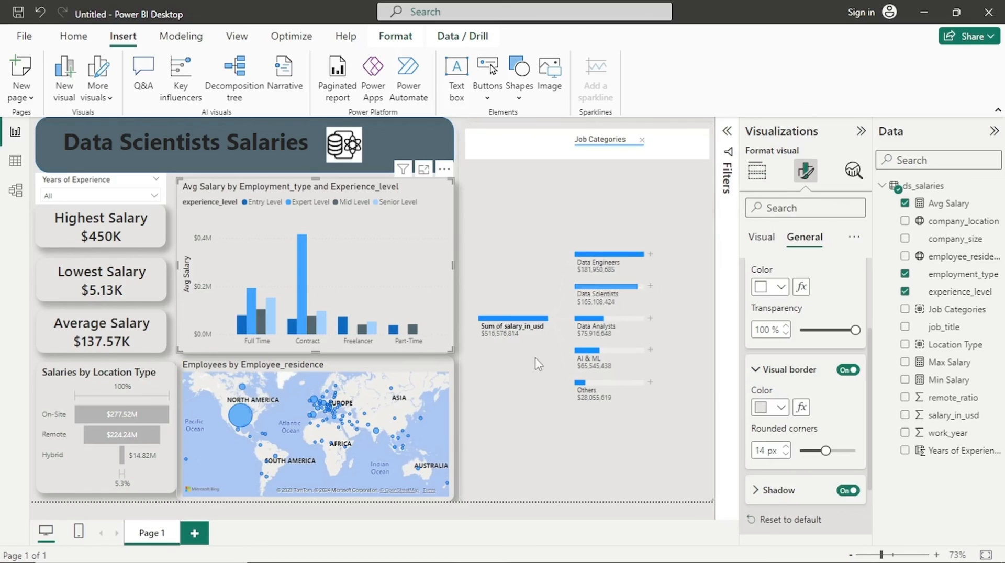
Replace the decomposition tree's analyzed field salary_in_usd with the Avg Salary measure.
click(757, 171)
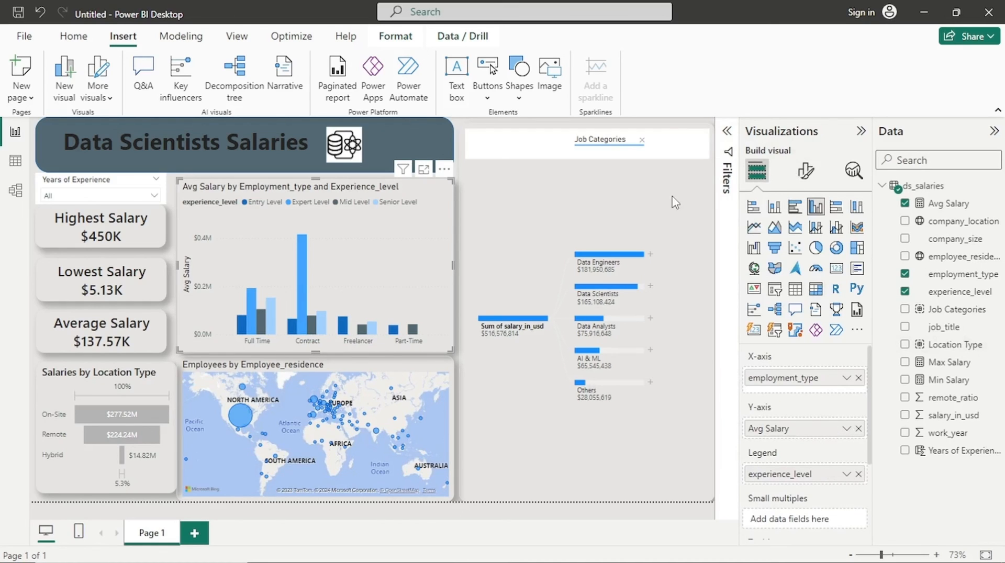
click(659, 208)
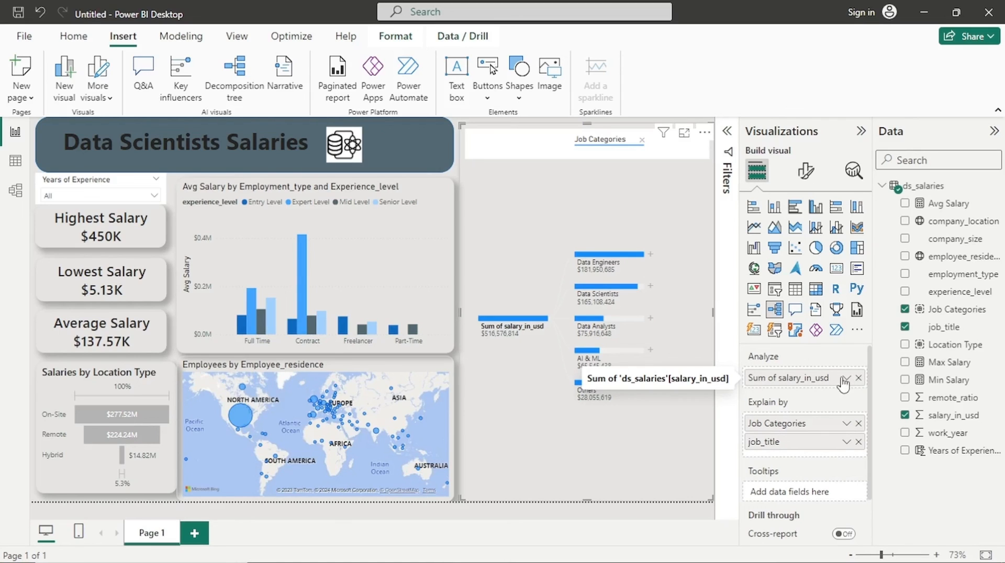
click(858, 377)
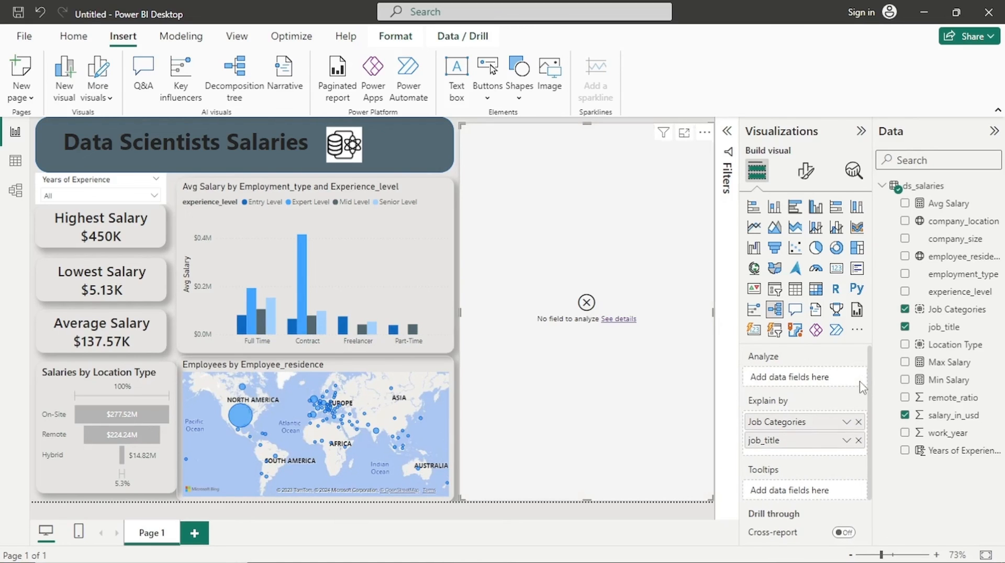
drag(940, 208, 820, 379)
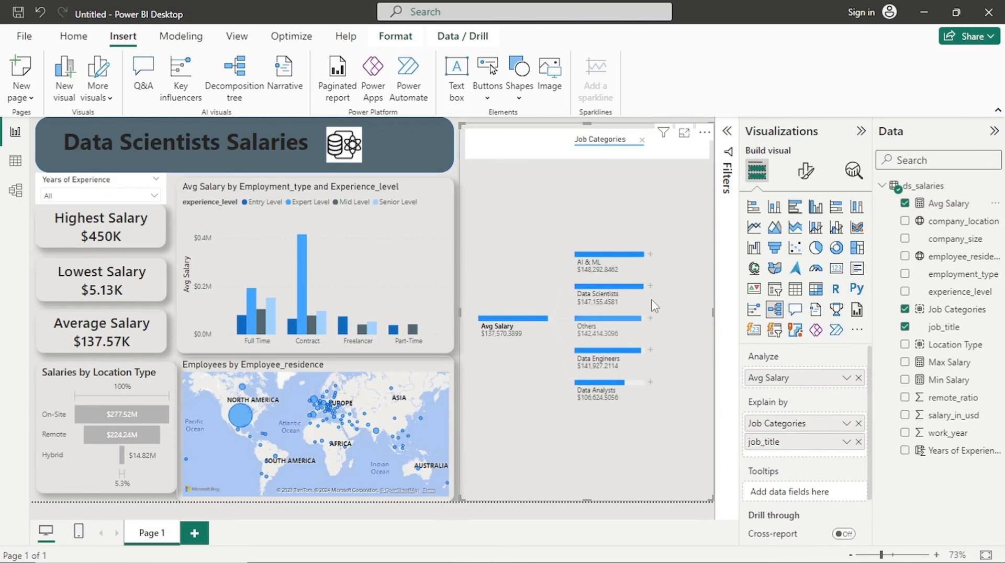
Expand the tree's AI & ML branch by job_title.
click(651, 255)
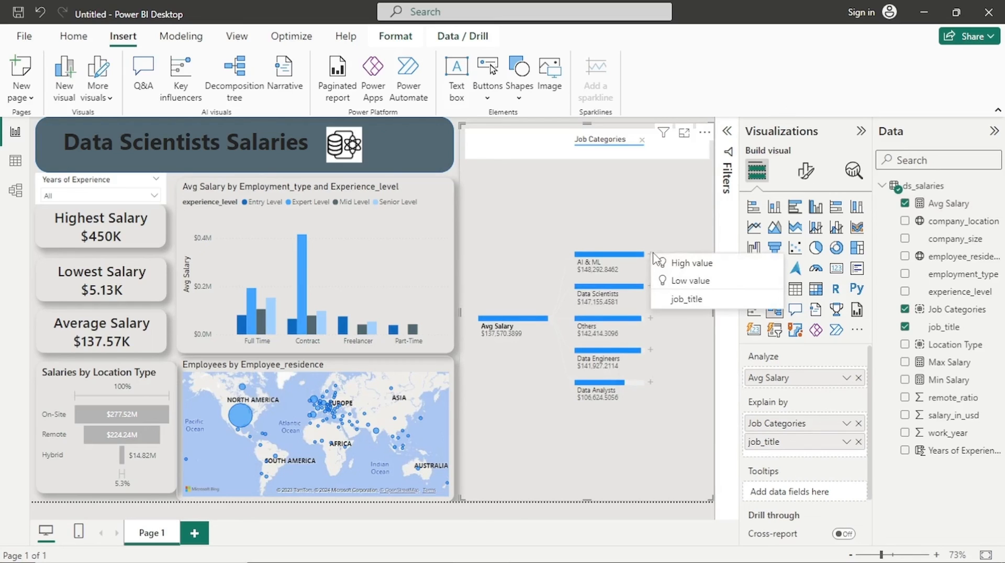
click(762, 295)
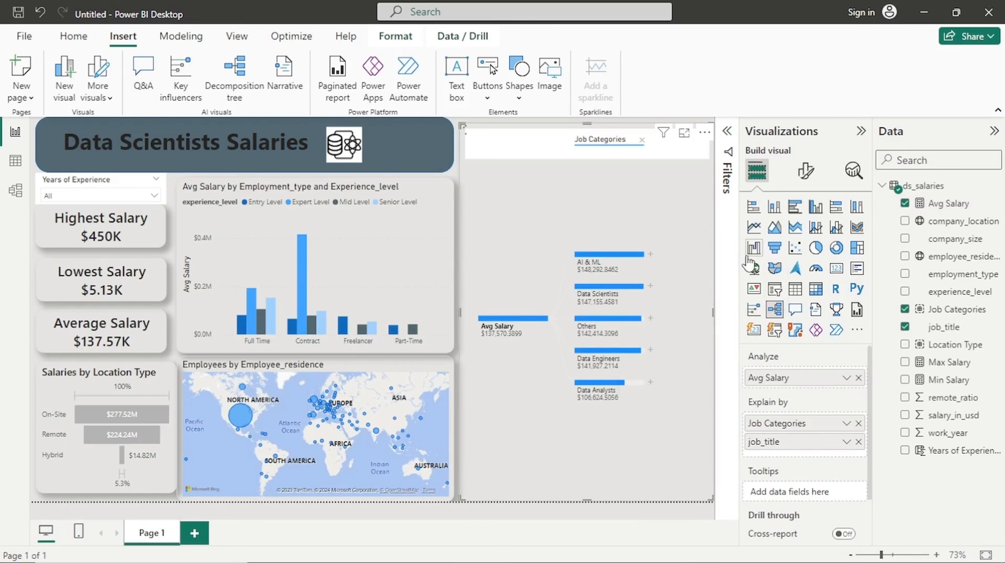